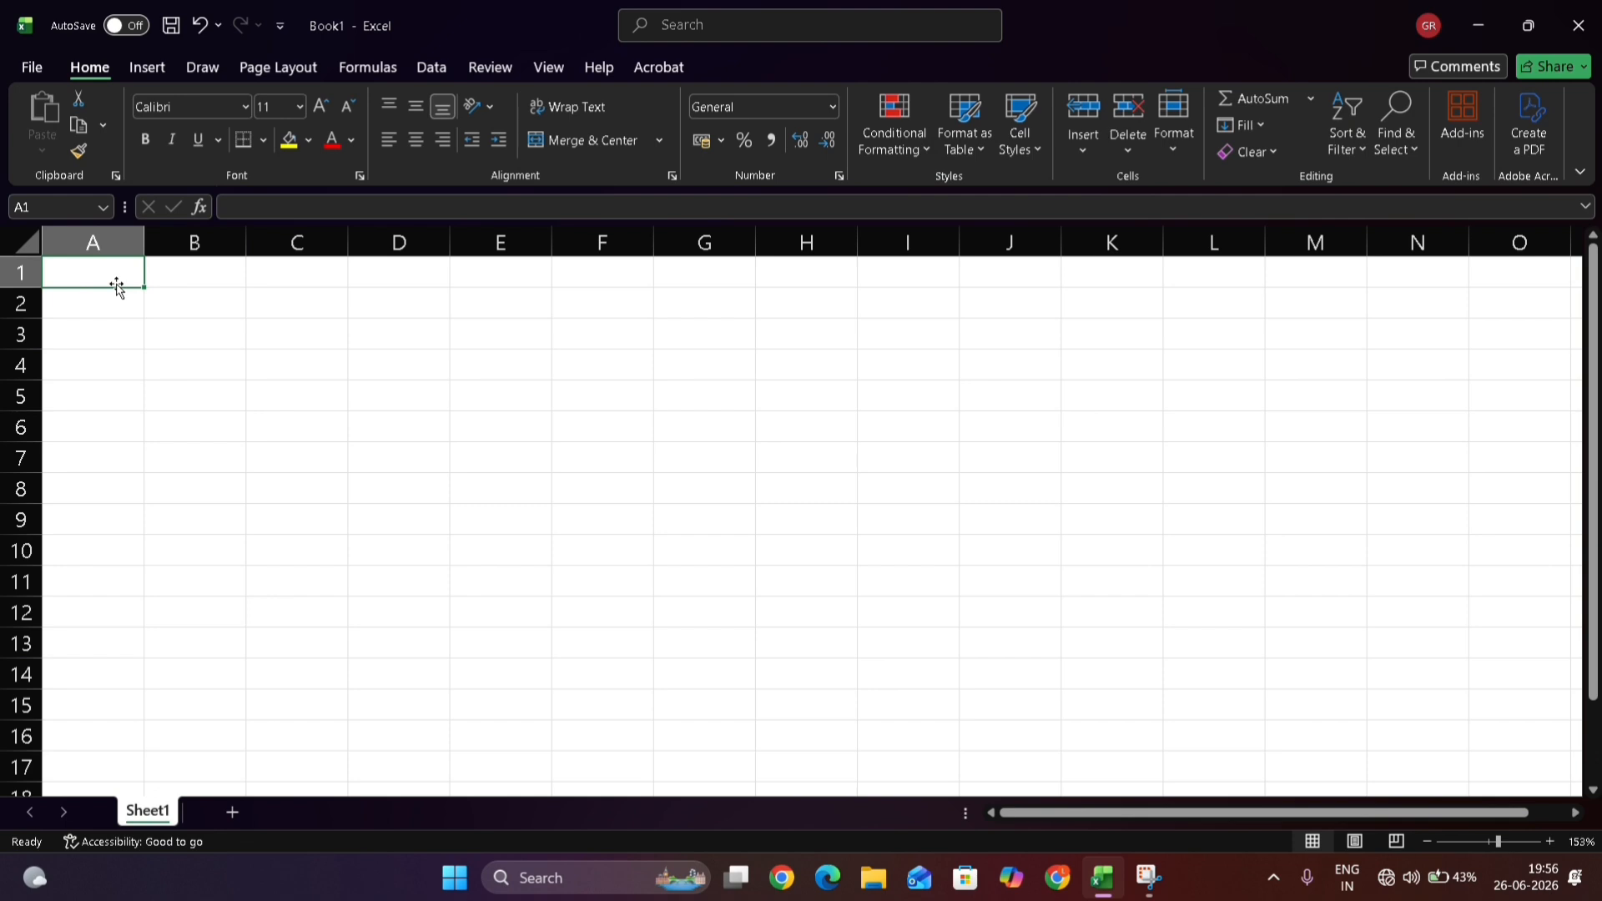
Enter the headers "Sr. No." in cell A1 and "Employee Name" in cell B1
type("S")
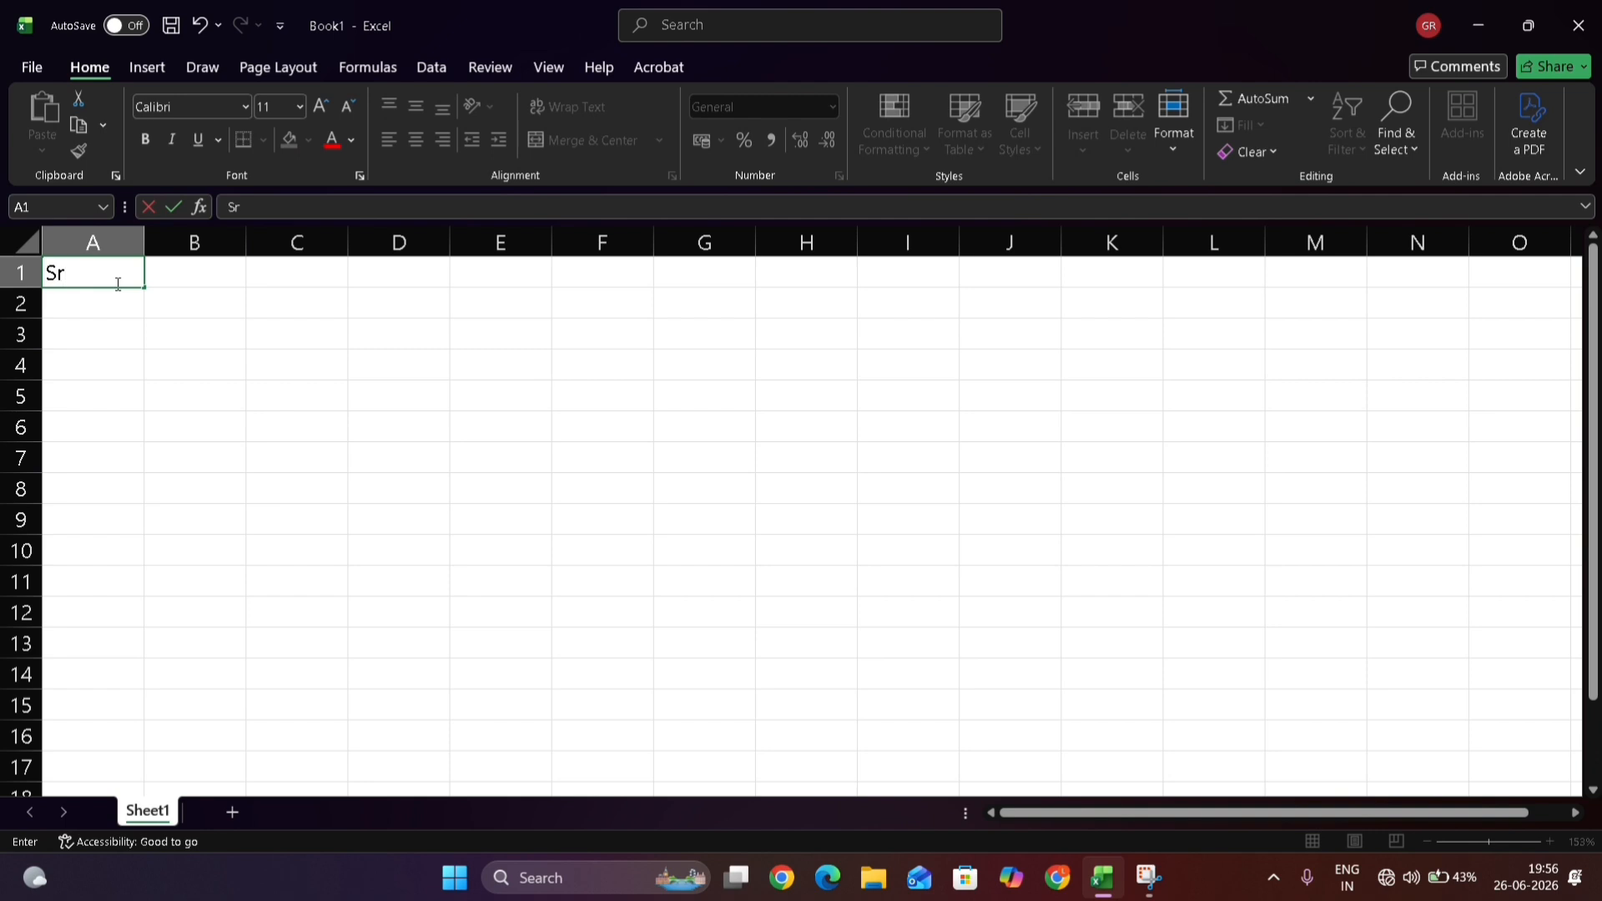
type("r.")
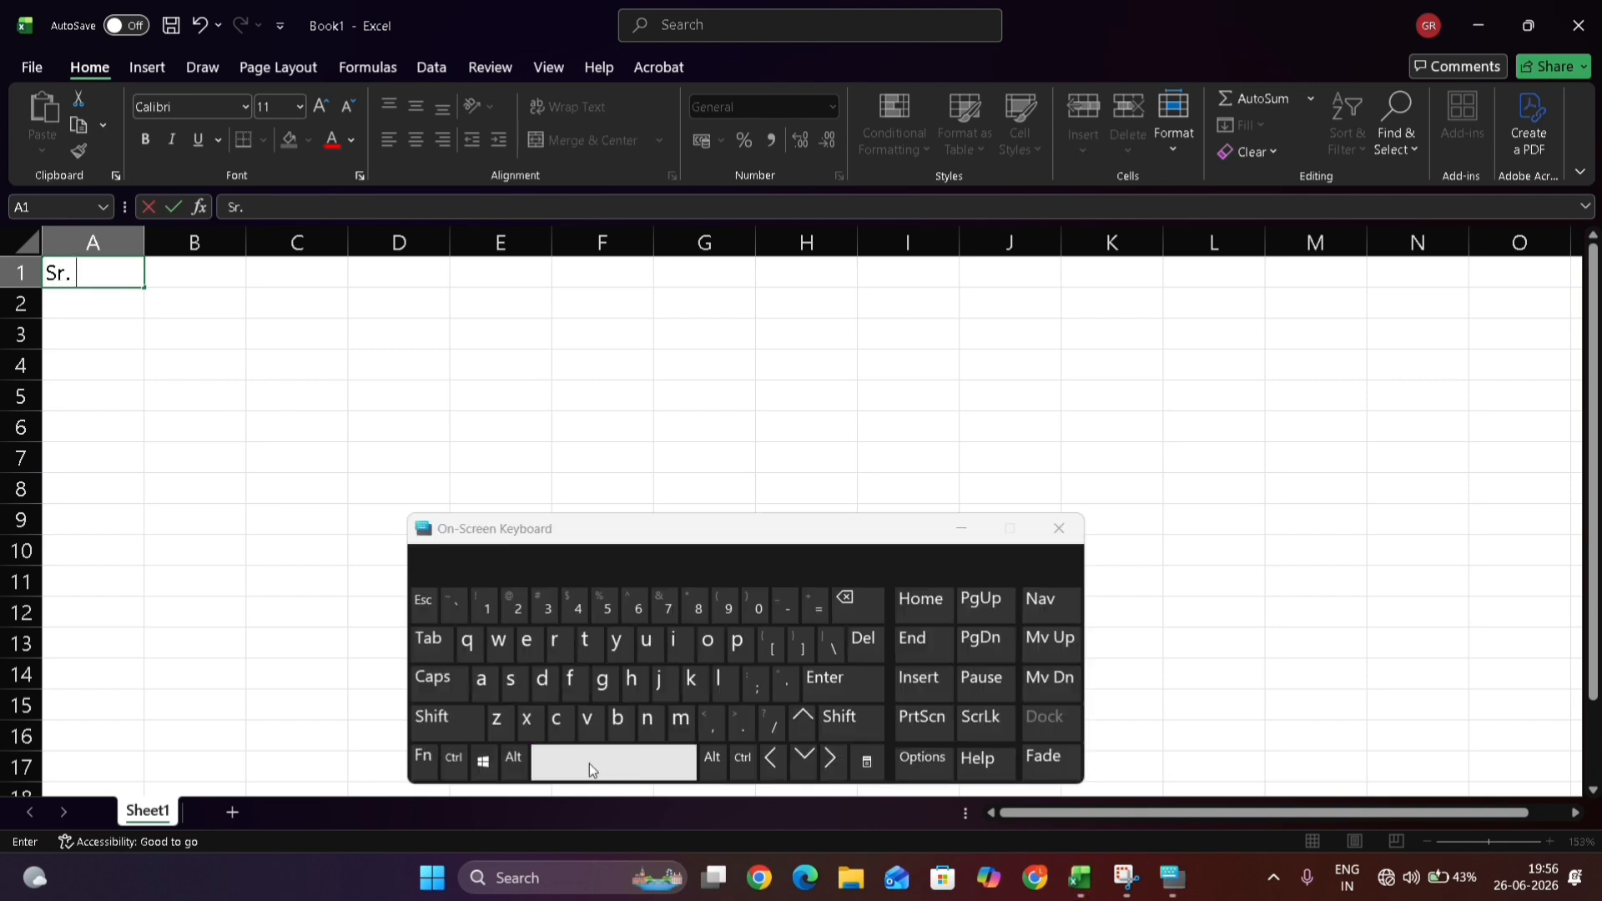
left_click(642, 719)
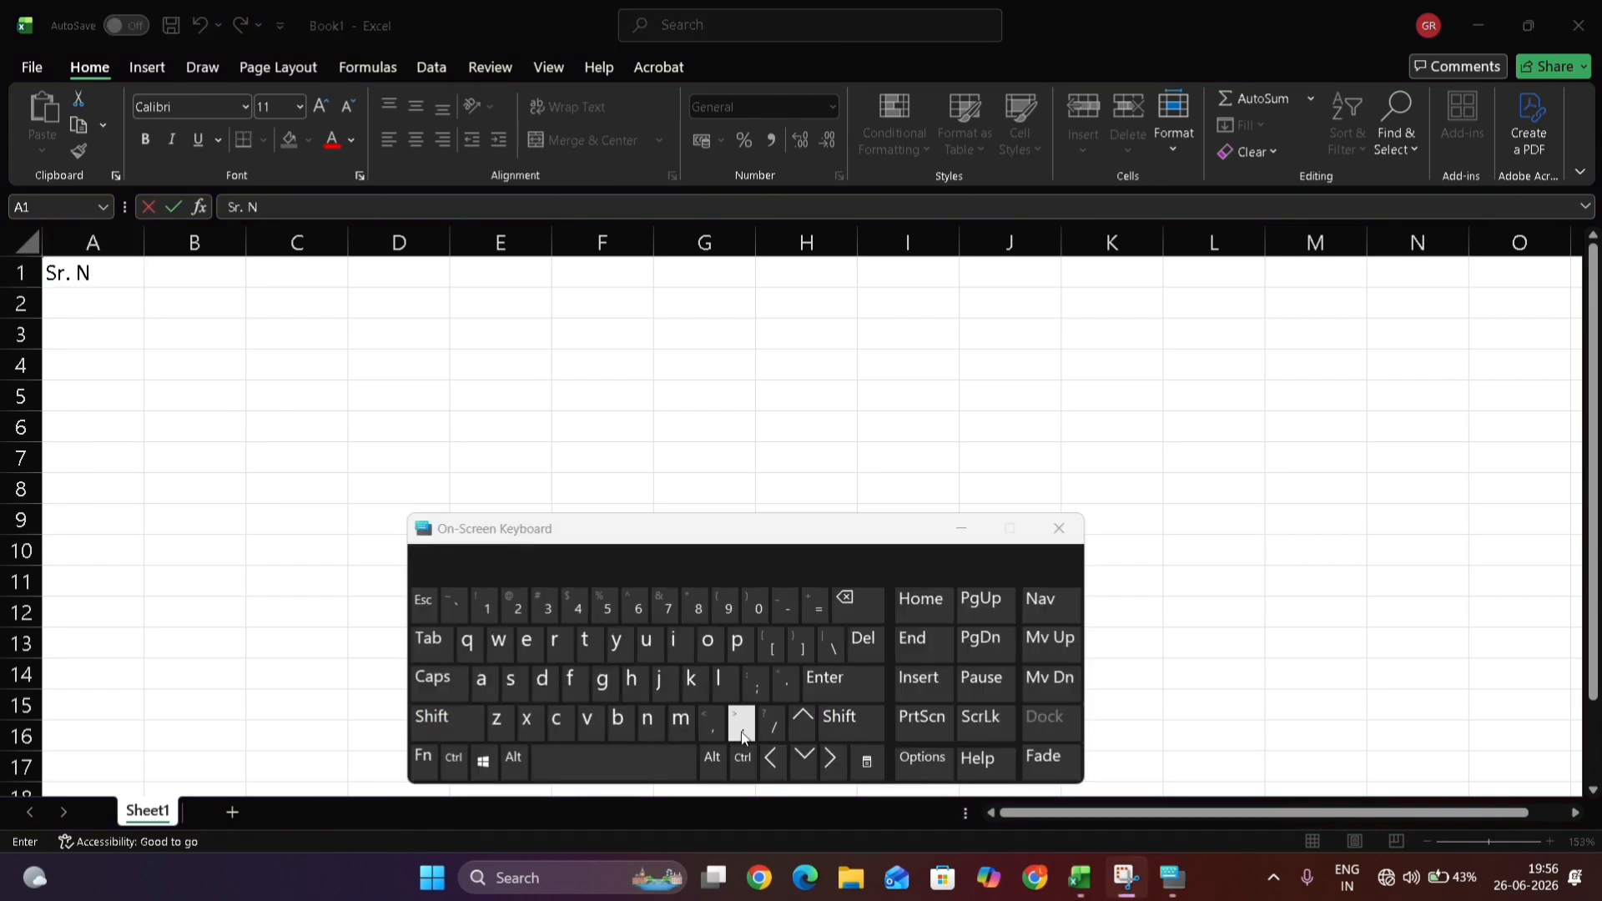
type("o.")
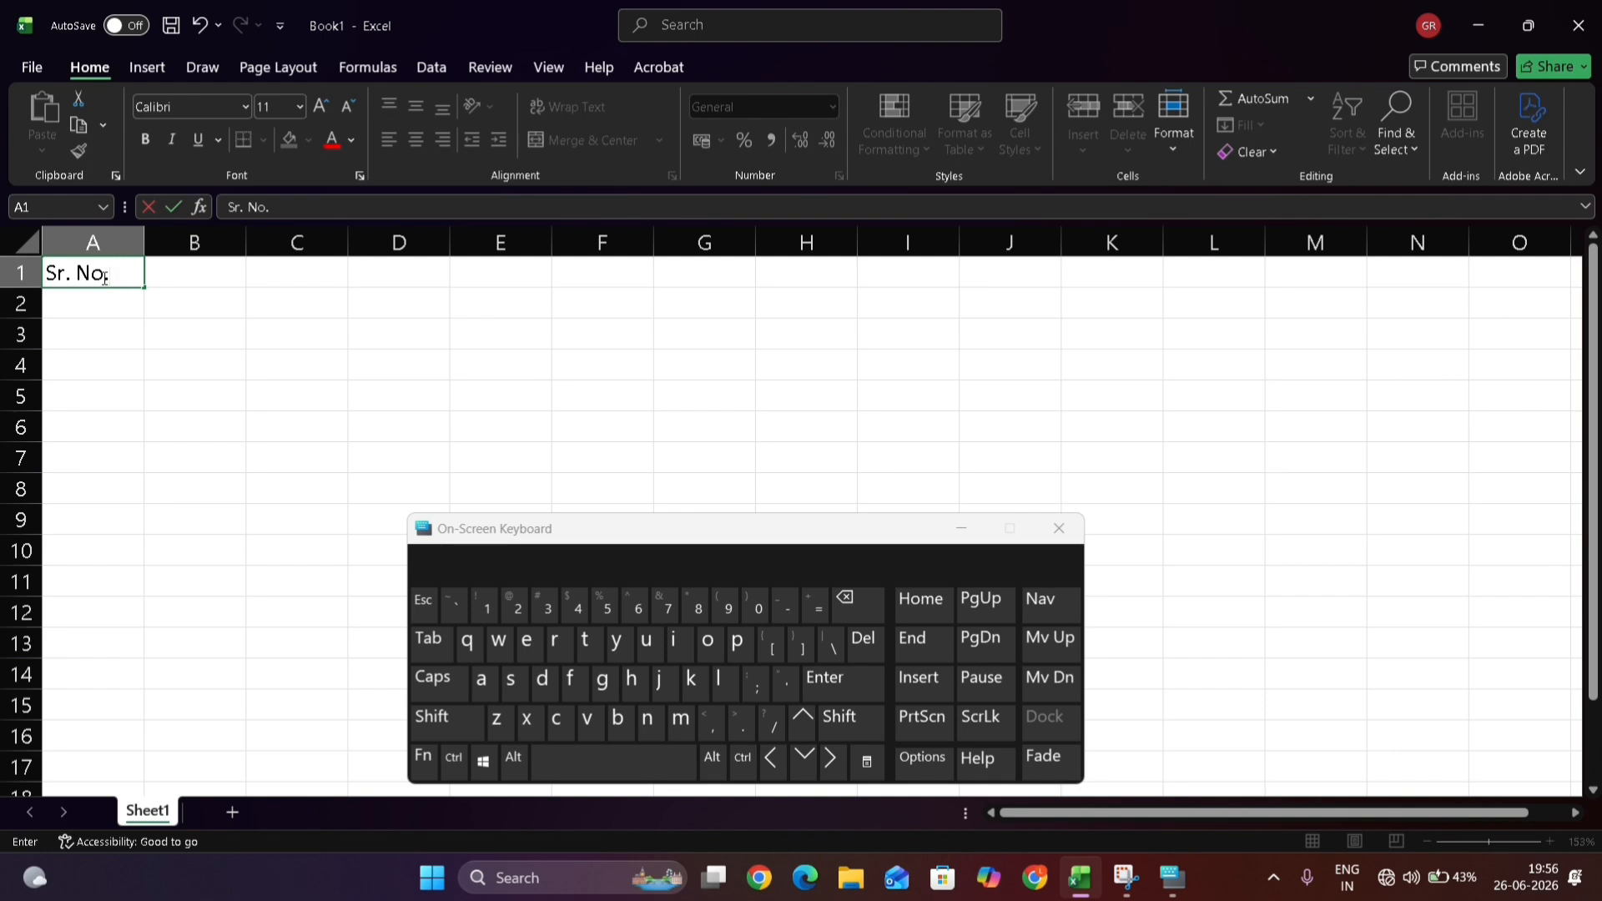
left_click(831, 774)
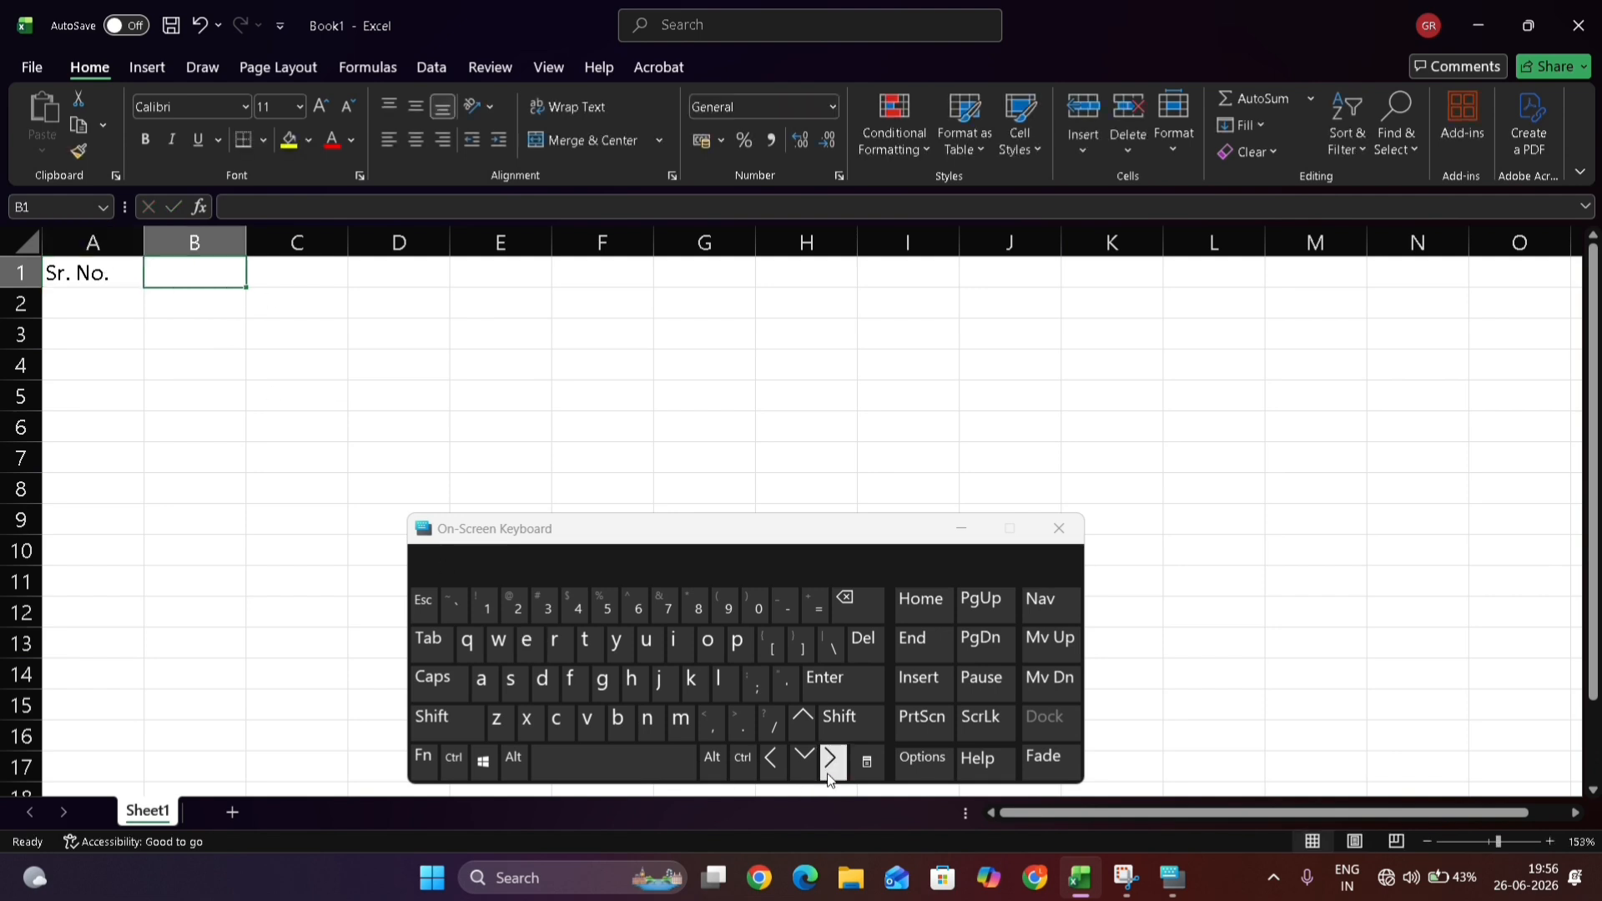
type("Emp")
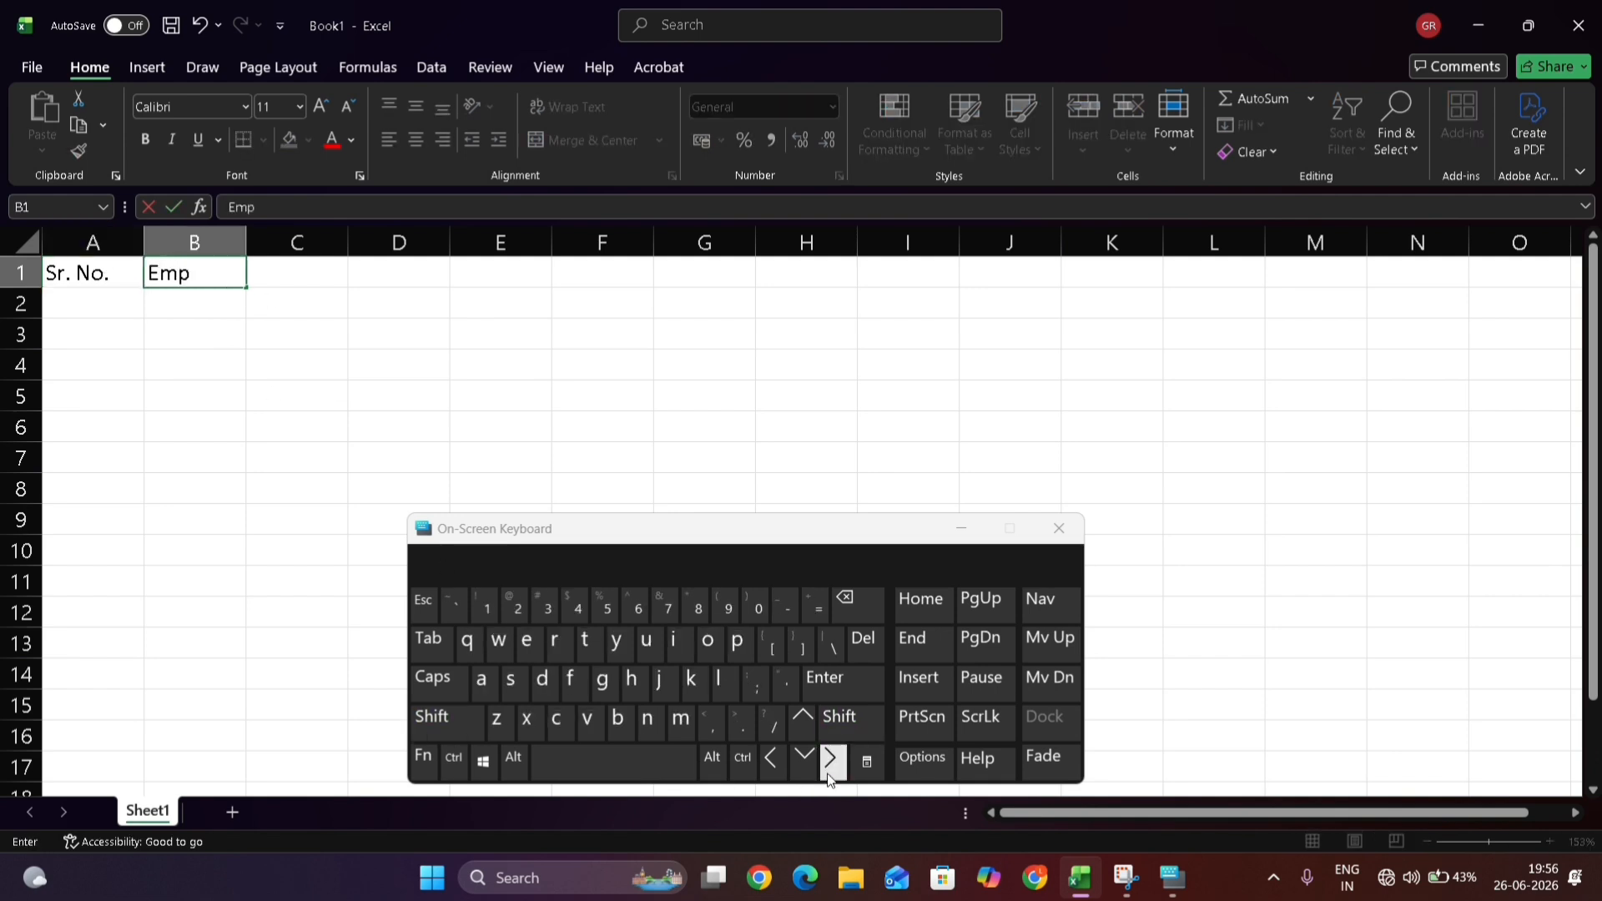
type("loyee Name")
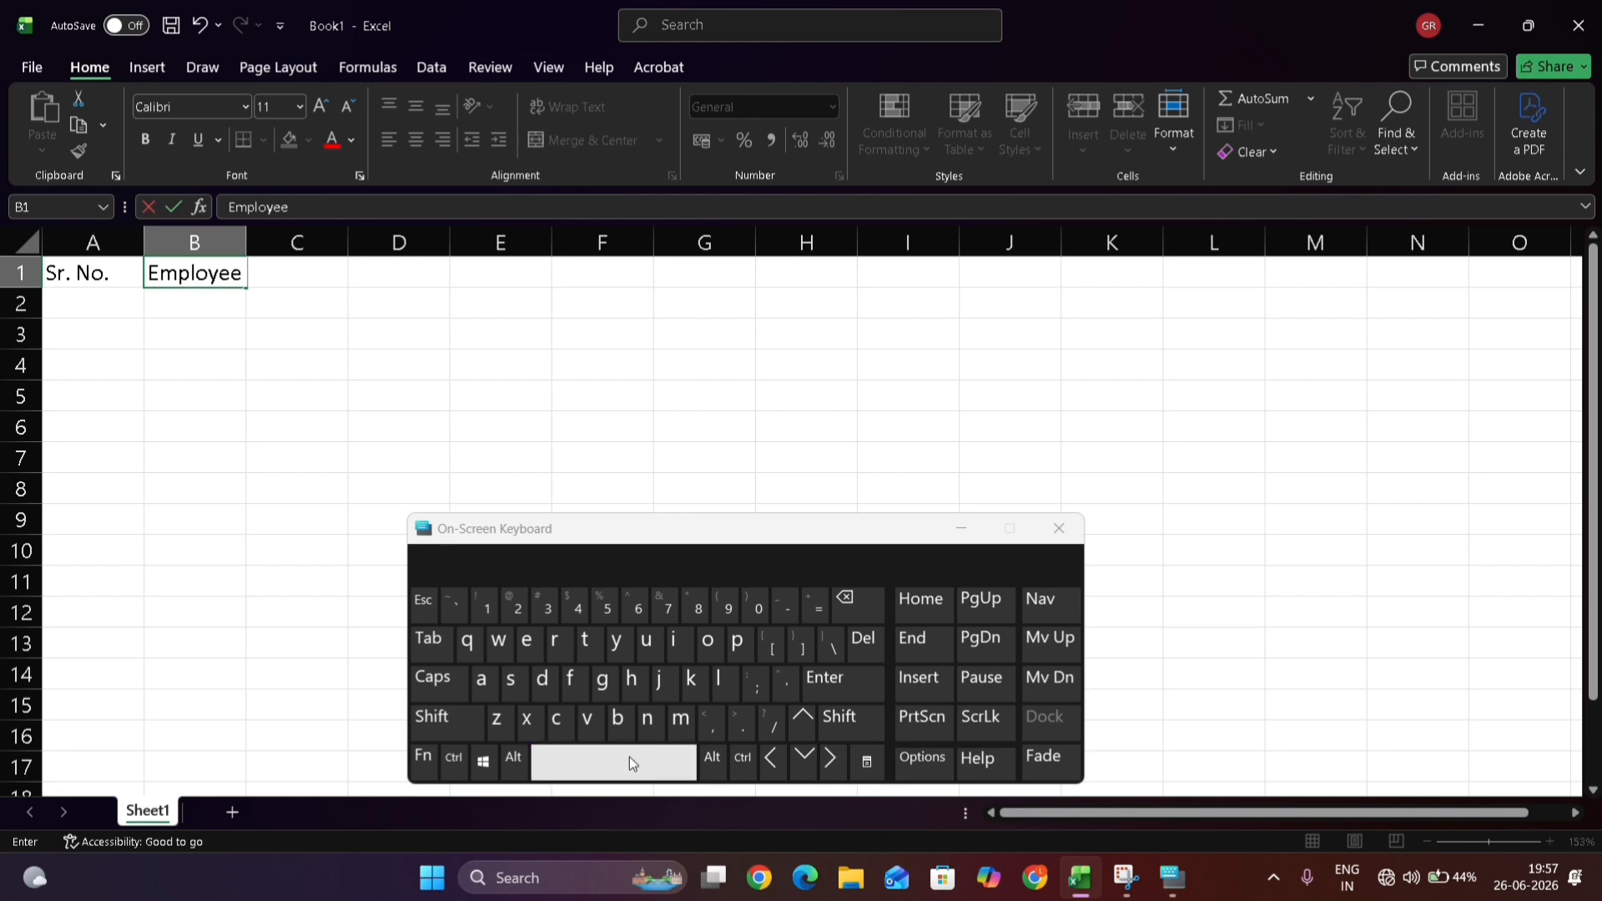
Enter the headers "Designation" in cell C1 and "Basic Salary" in cell D1
left_click(324, 277)
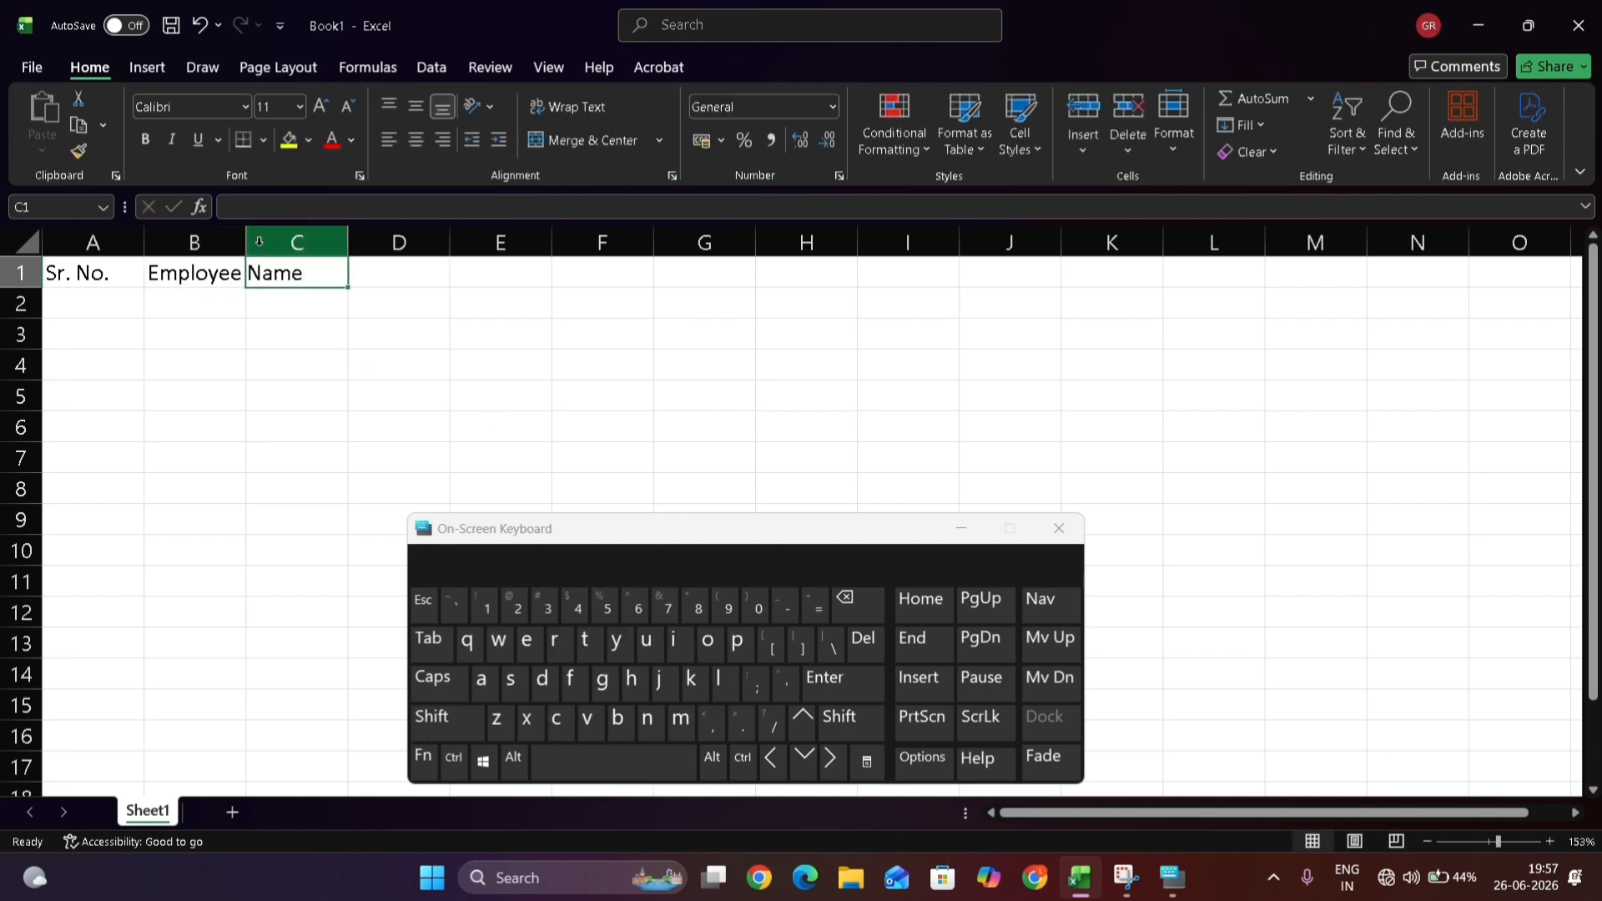
type("Desigm=")
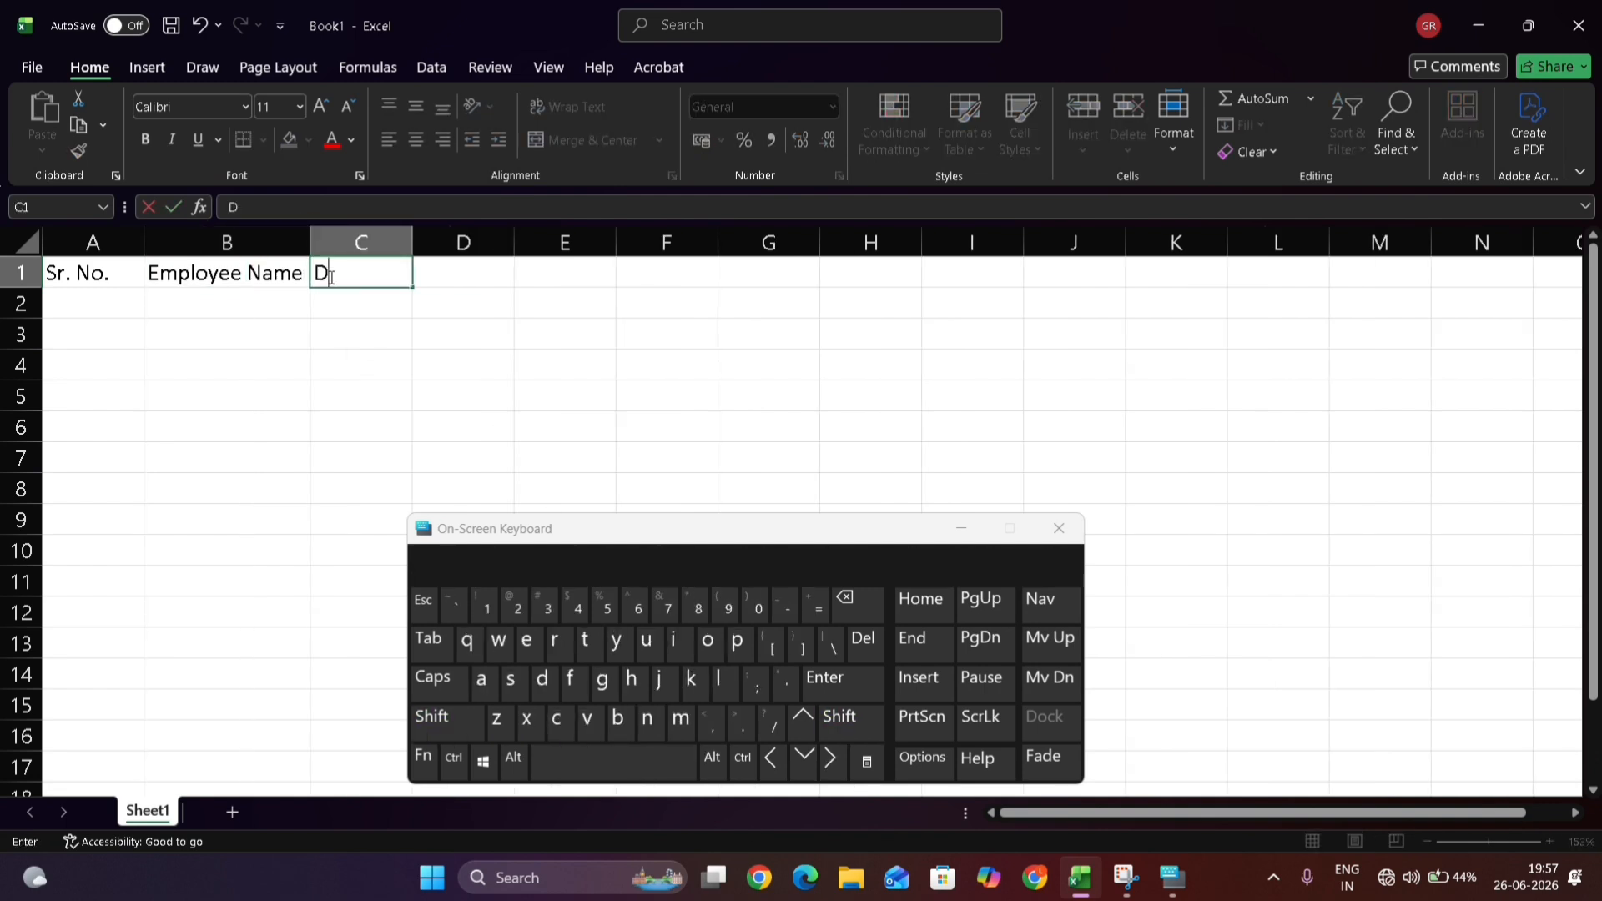
key("BackSpace")
type("nation")
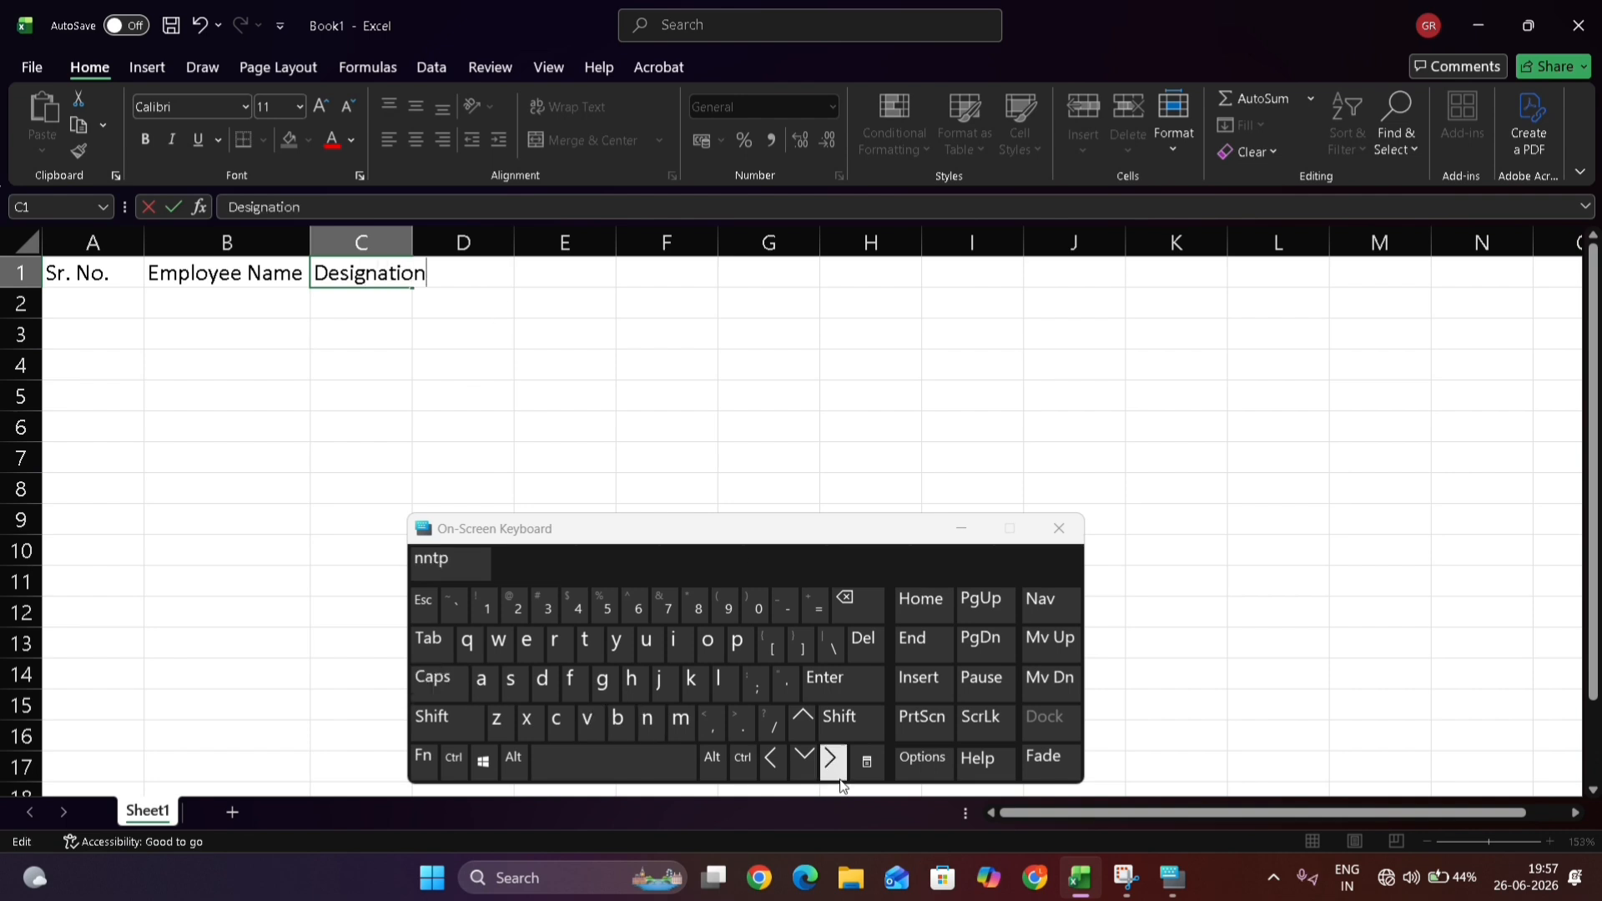
left_click(435, 269)
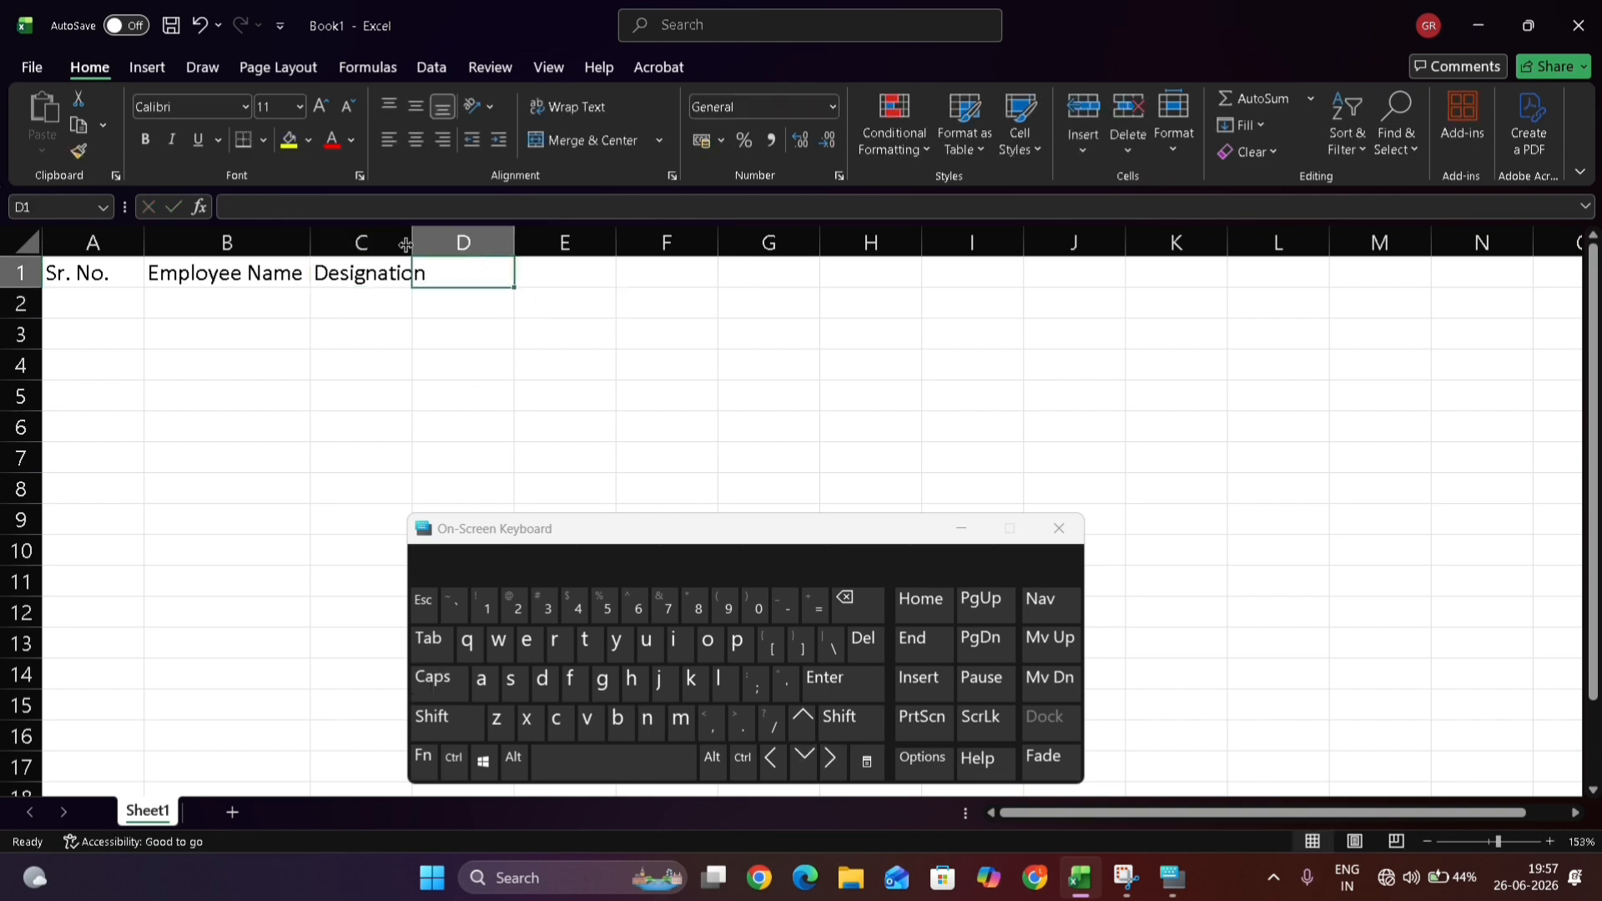
double_click(435, 270)
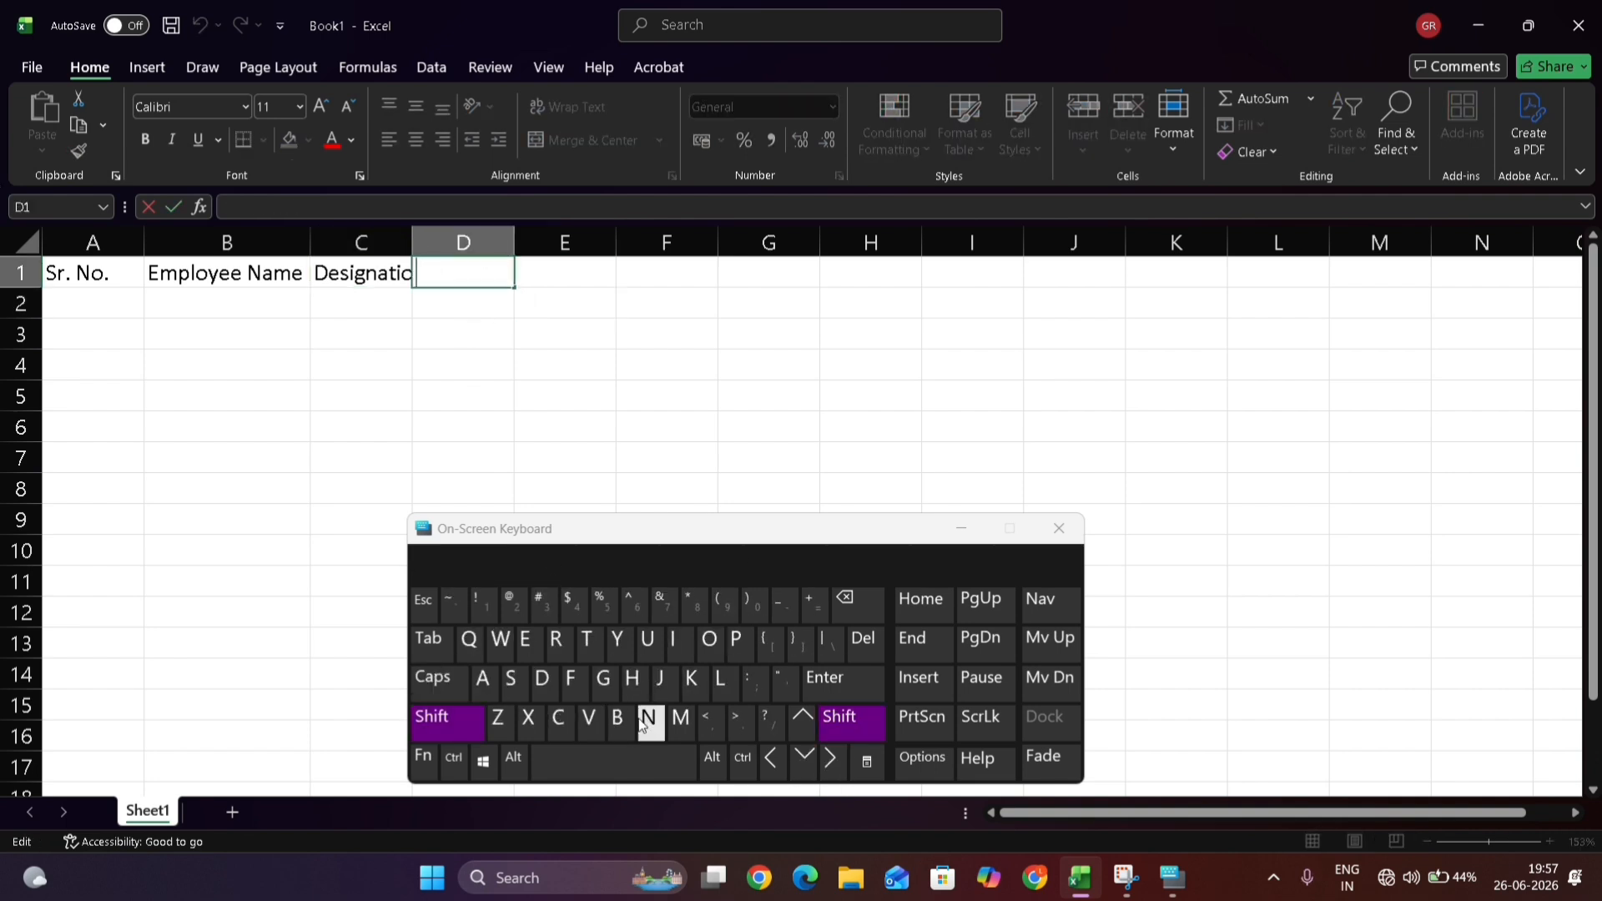
type("Bas")
left_click(524, 561)
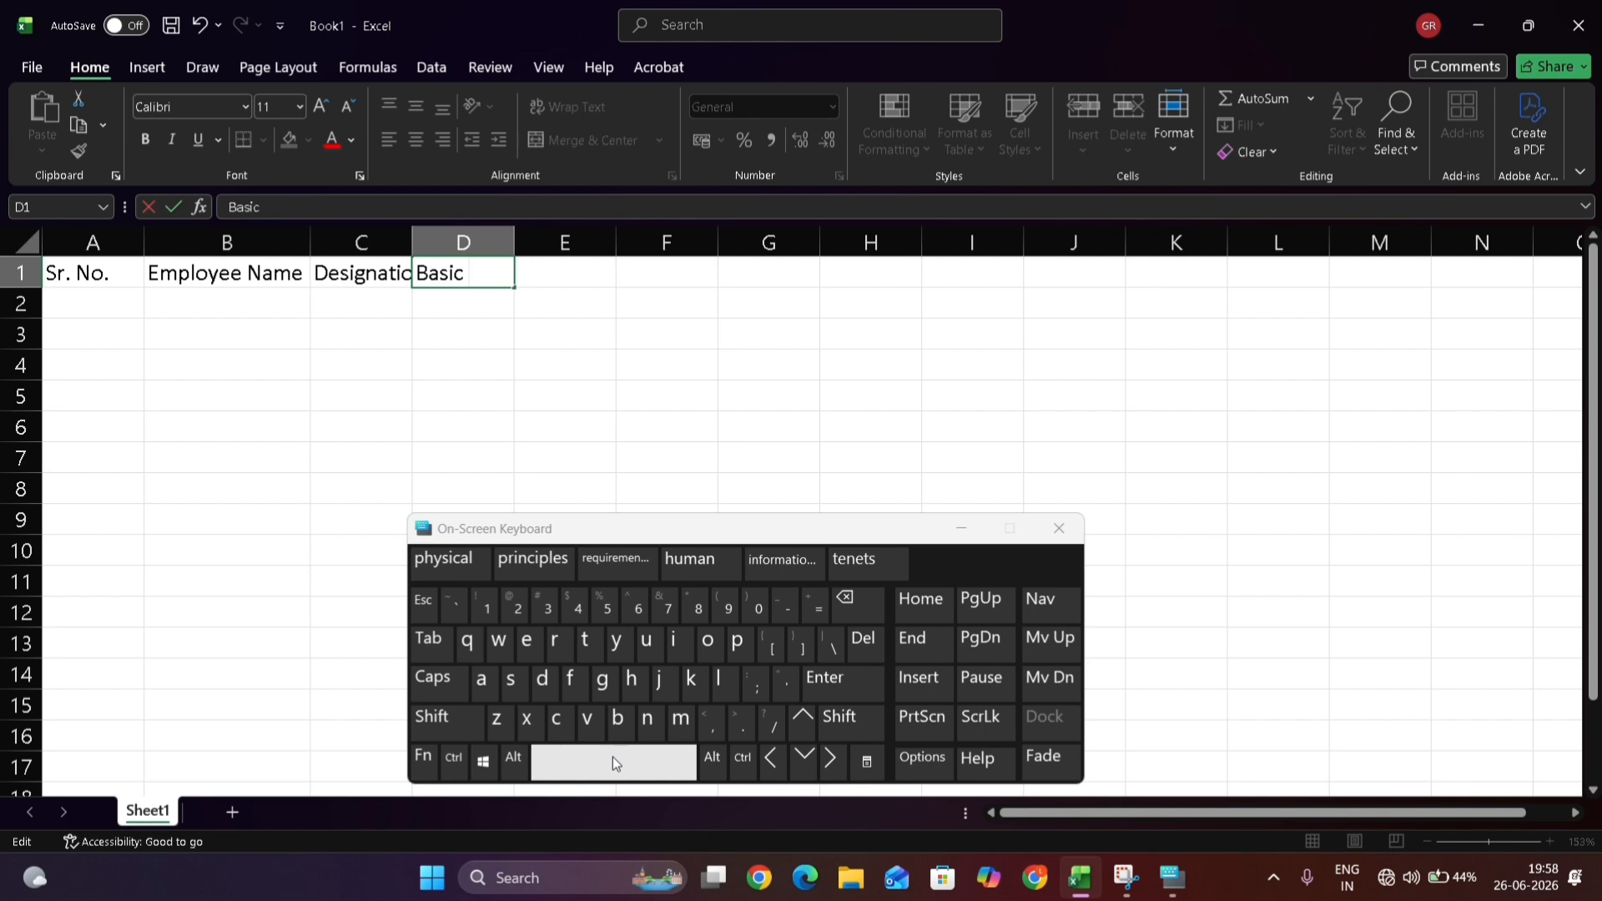
type("Salary")
Enter the headers "D.A", "T.A", "H.R.A" and "P.F" in cells E1 to H1
left_click(602, 270)
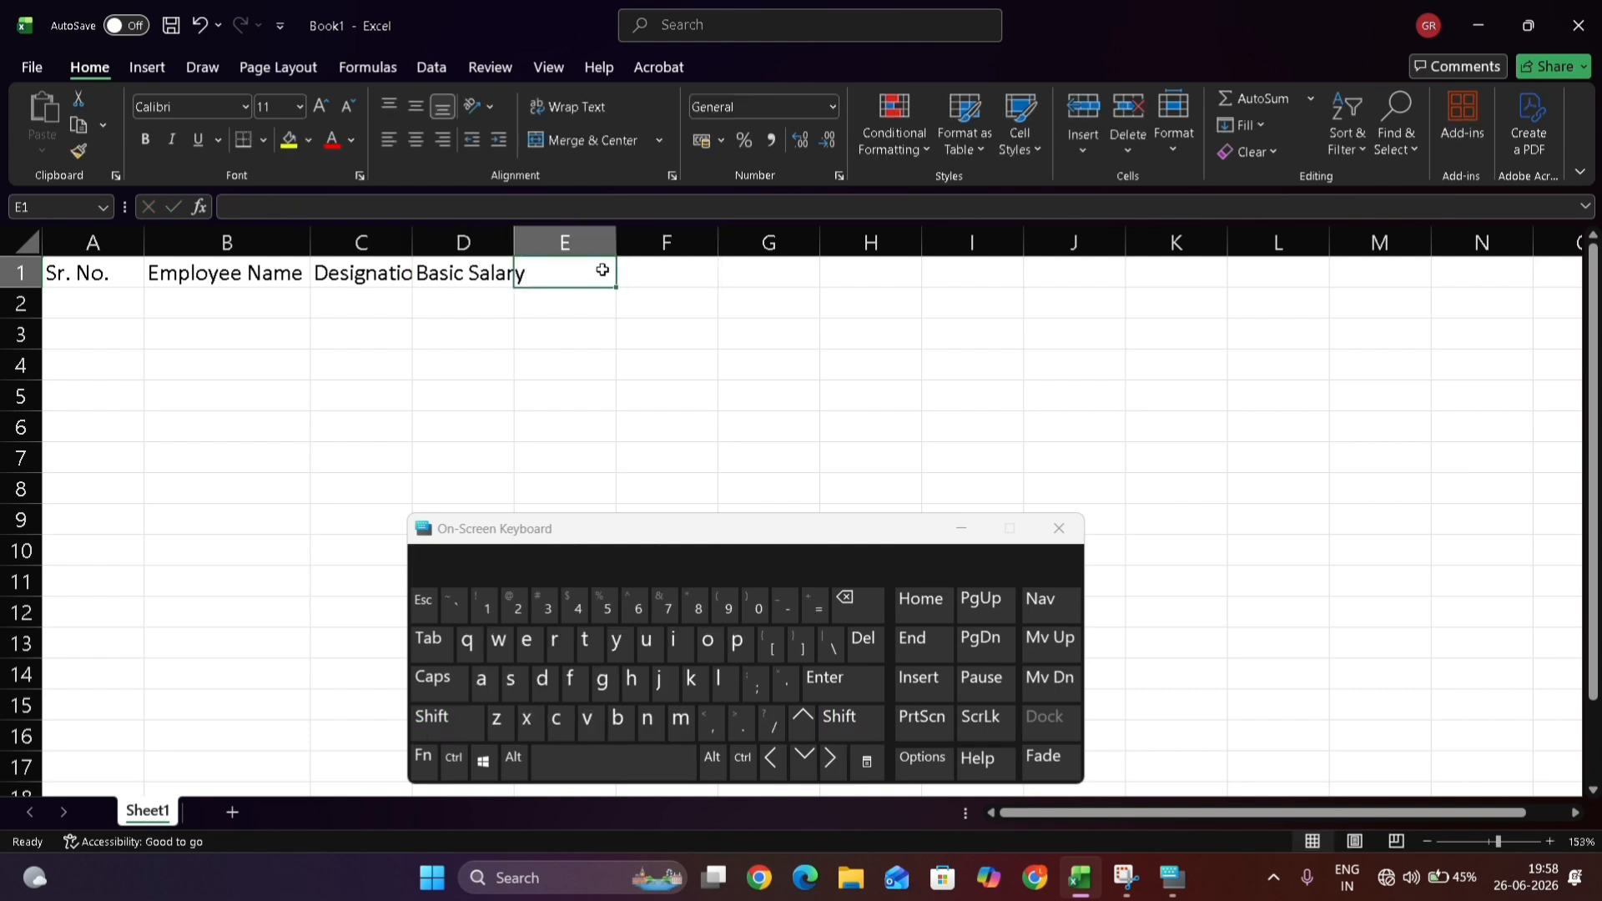
type("D.A")
left_click(654, 276)
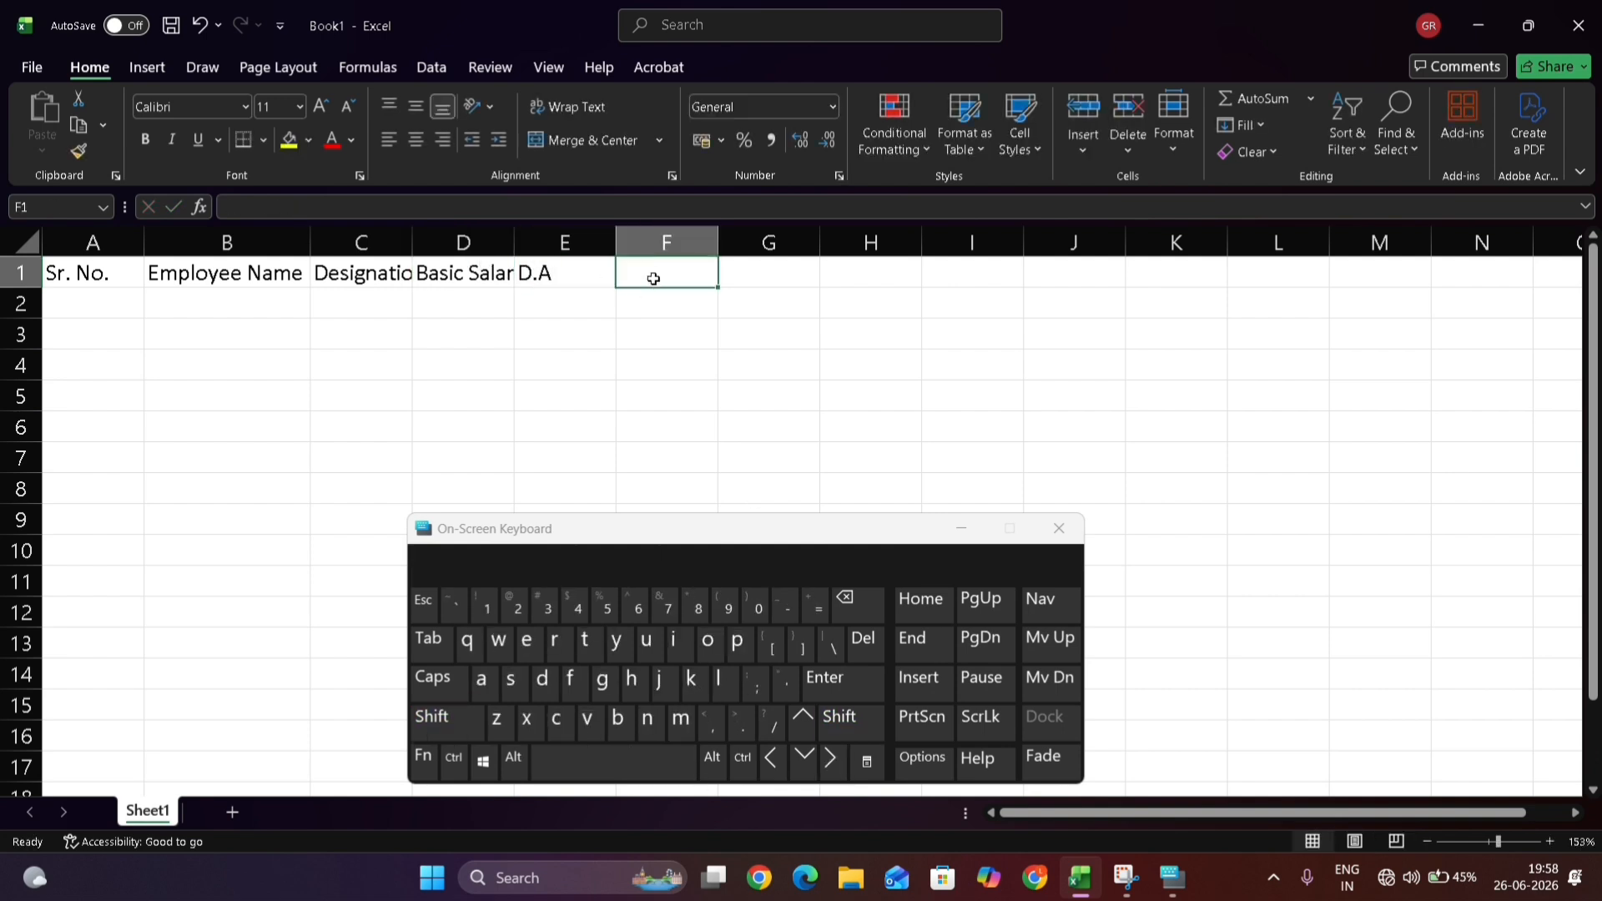
type("T.A")
left_click(744, 264)
type("H.R.A")
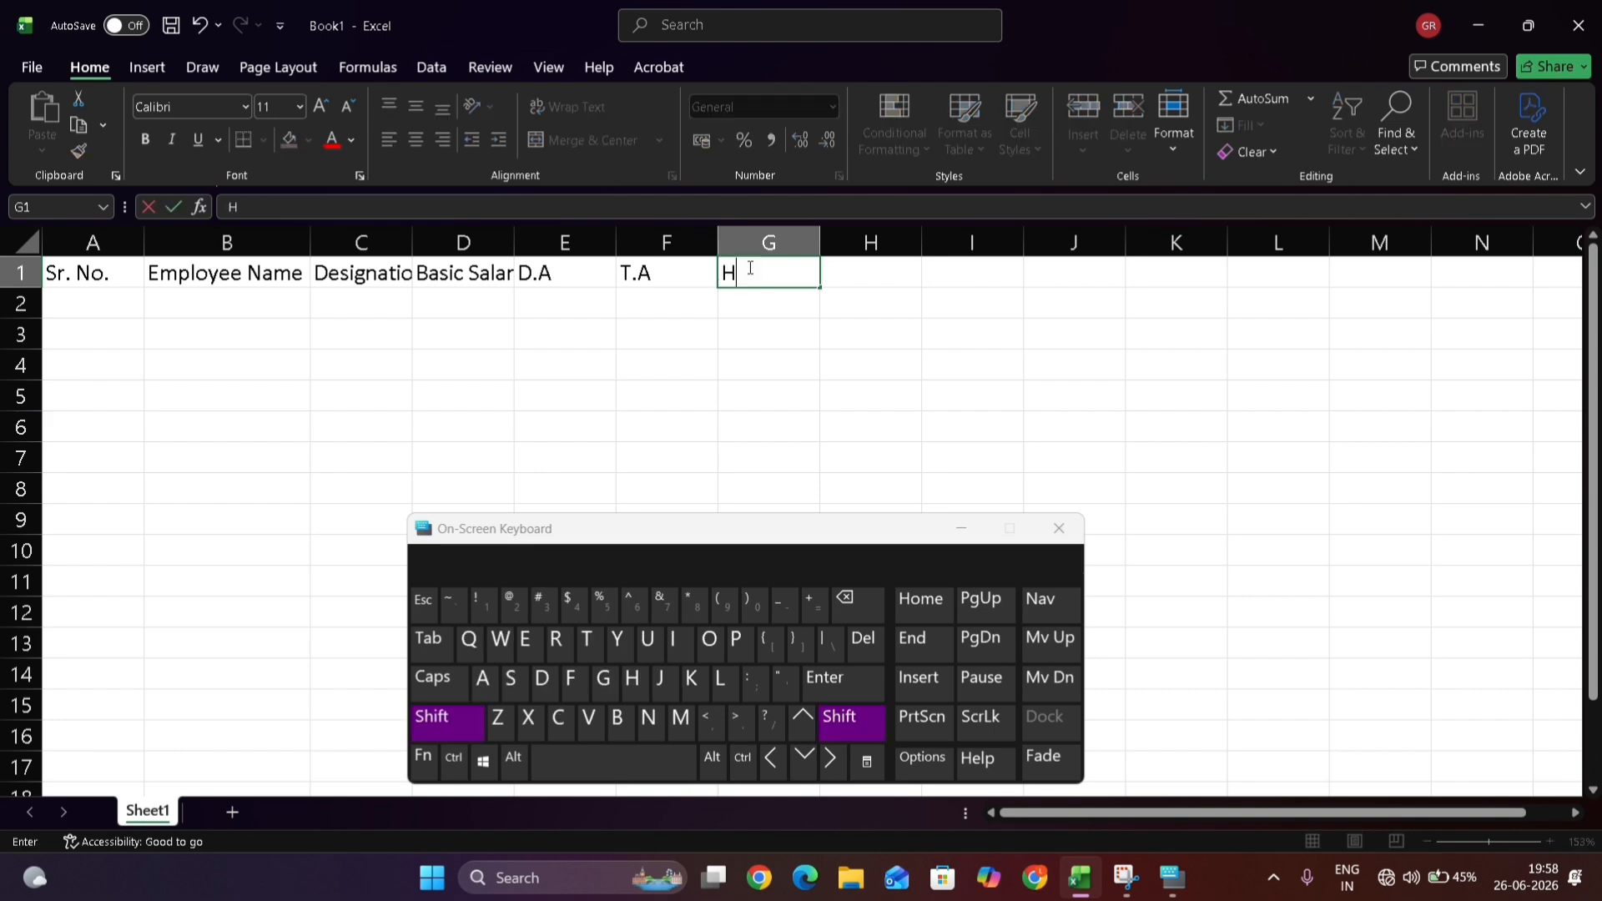
left_click(857, 264)
type("P.F")
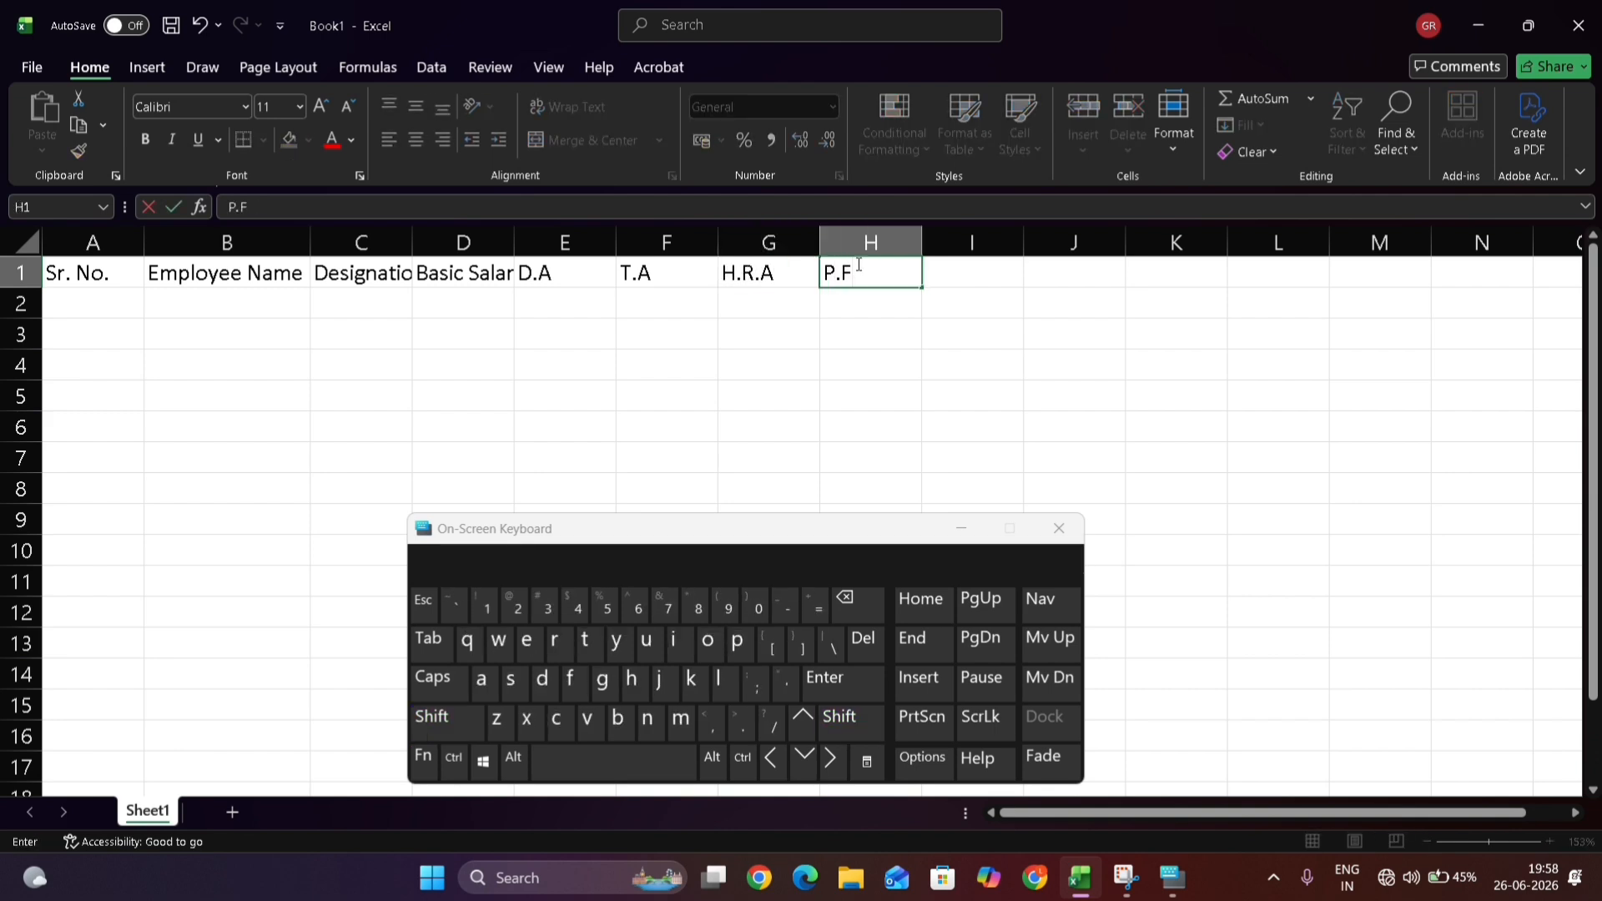
Enter the header "absent" in cell I1
left_click(956, 265)
type("Ase")
left_click(619, 724)
left_click(512, 679)
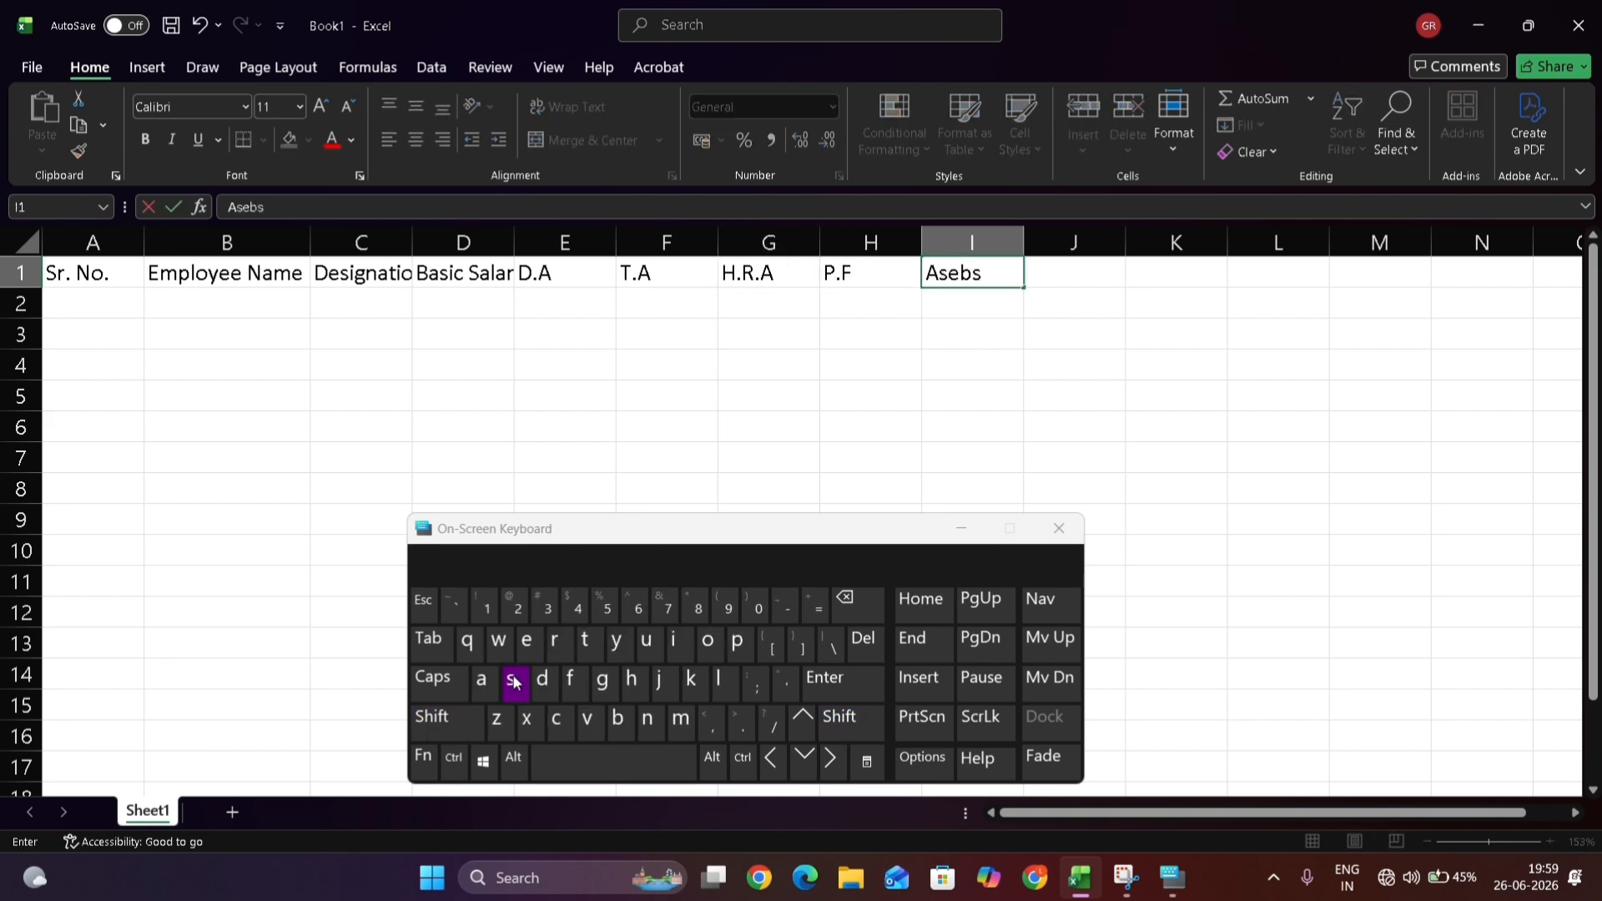
key("BackSpace")
key("BackSpace")
key("BackSpace")
key("BackSpace")
left_click(610, 727)
key("BackSpace")
key("BackSpace")
left_click(482, 680)
left_click(618, 719)
left_click(510, 680)
left_click(526, 640)
left_click(647, 719)
left_click(585, 640)
left_click(1076, 279)
Extend the header in cell I1 to read "absent day"
double_click(1015, 274)
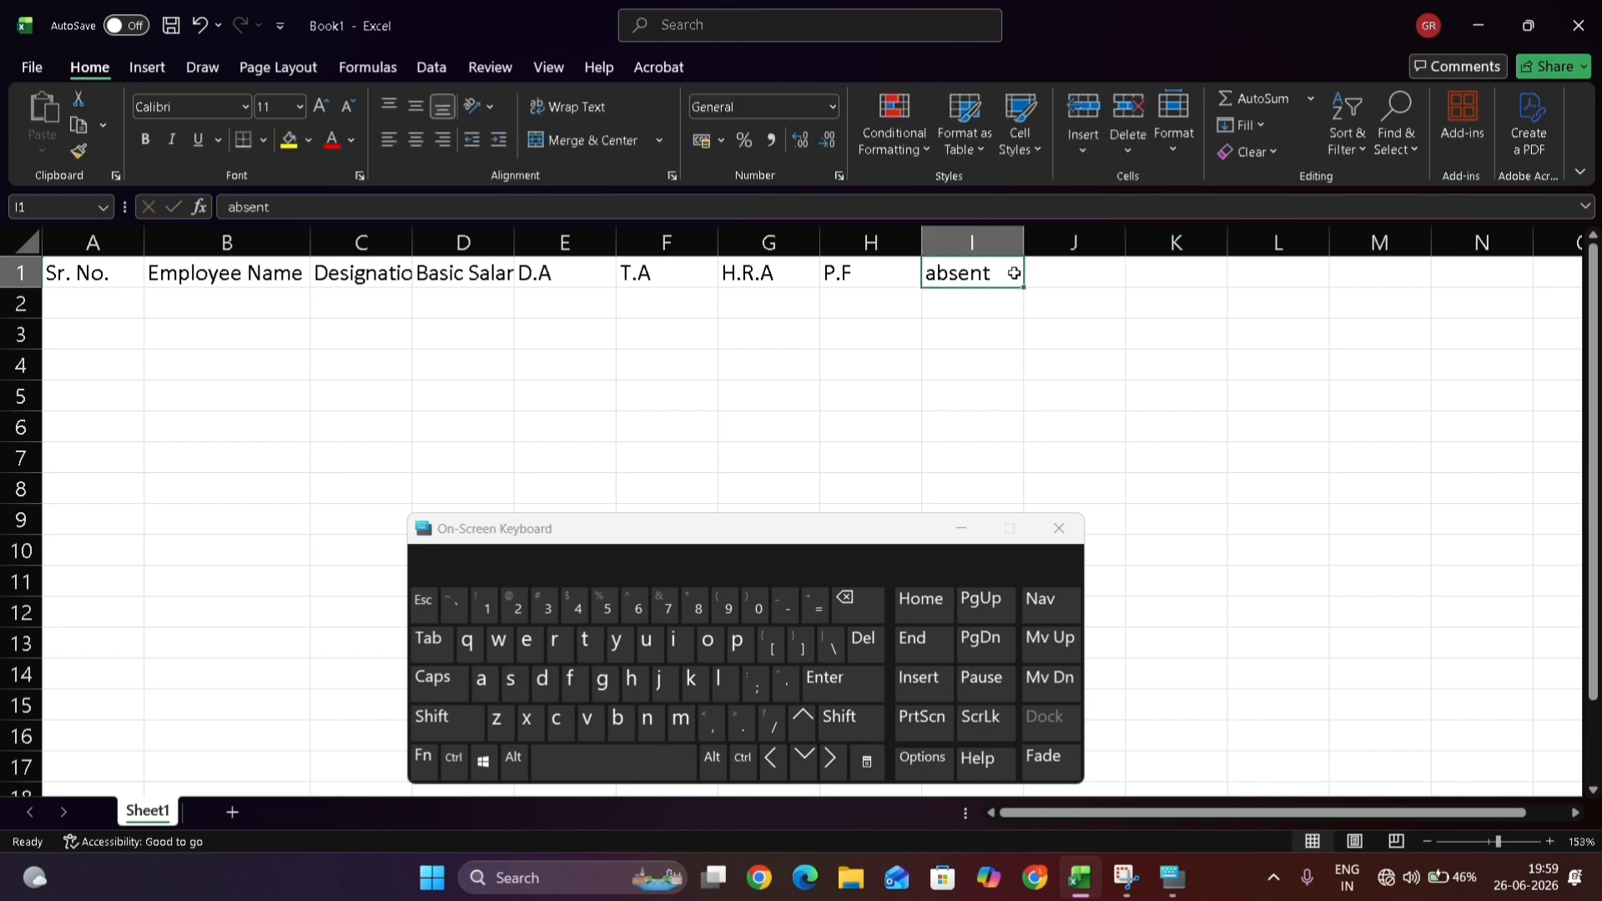
left_click(628, 762)
type("D")
key("BackSpace")
type("day")
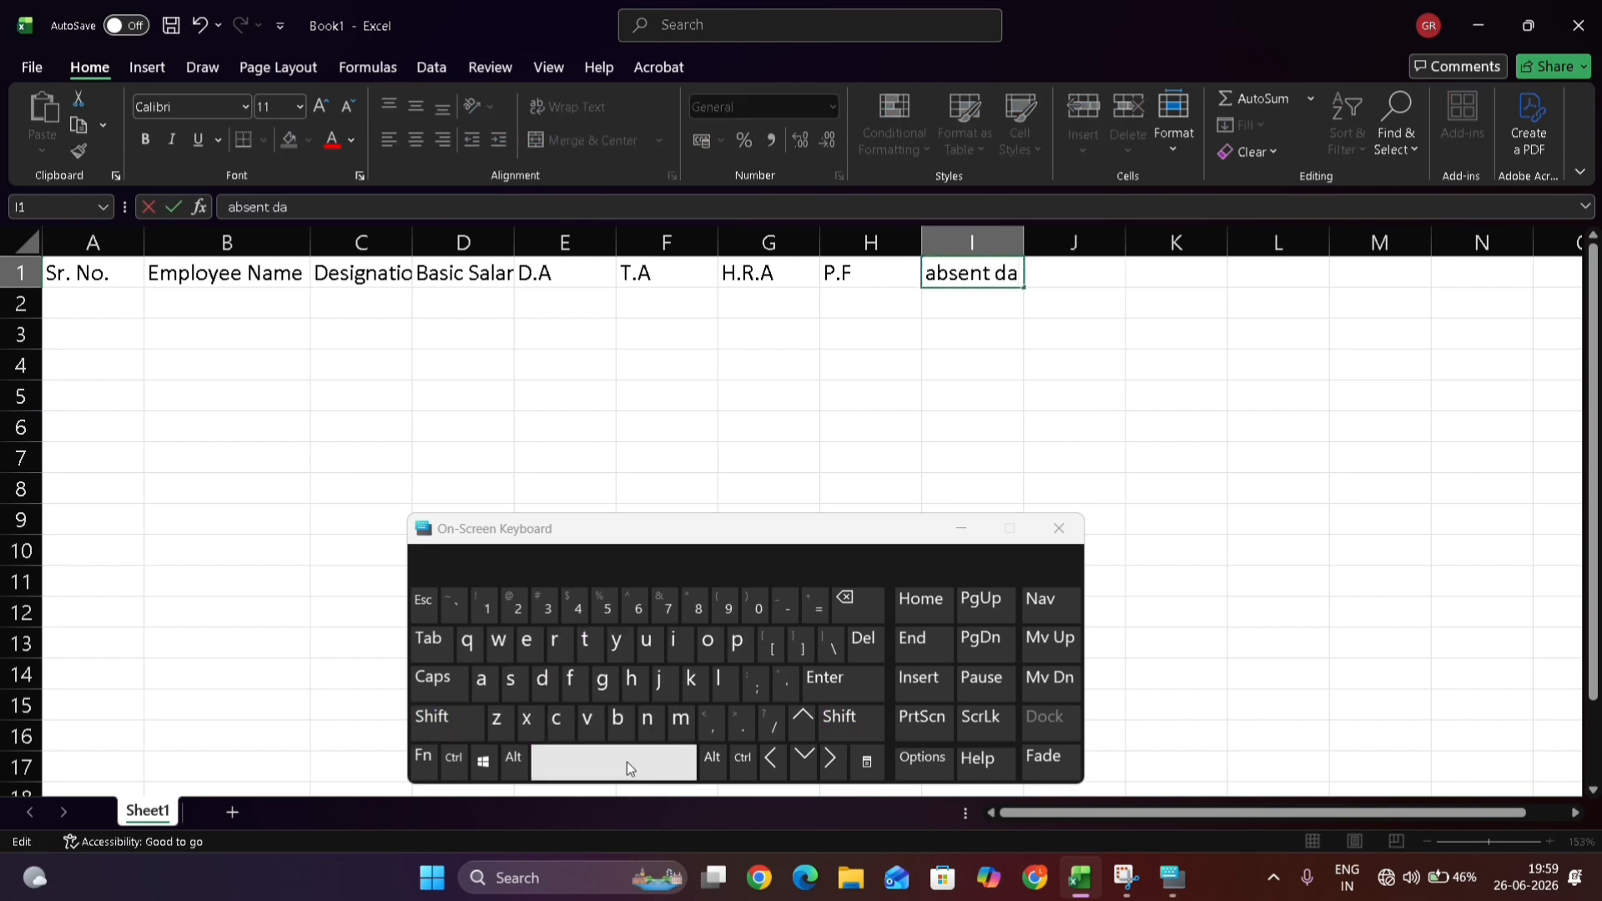
Enter the headers "Cut salary" in cell J1 and "Overtime" in cell K1
left_click(1085, 271)
type("Cut salary")
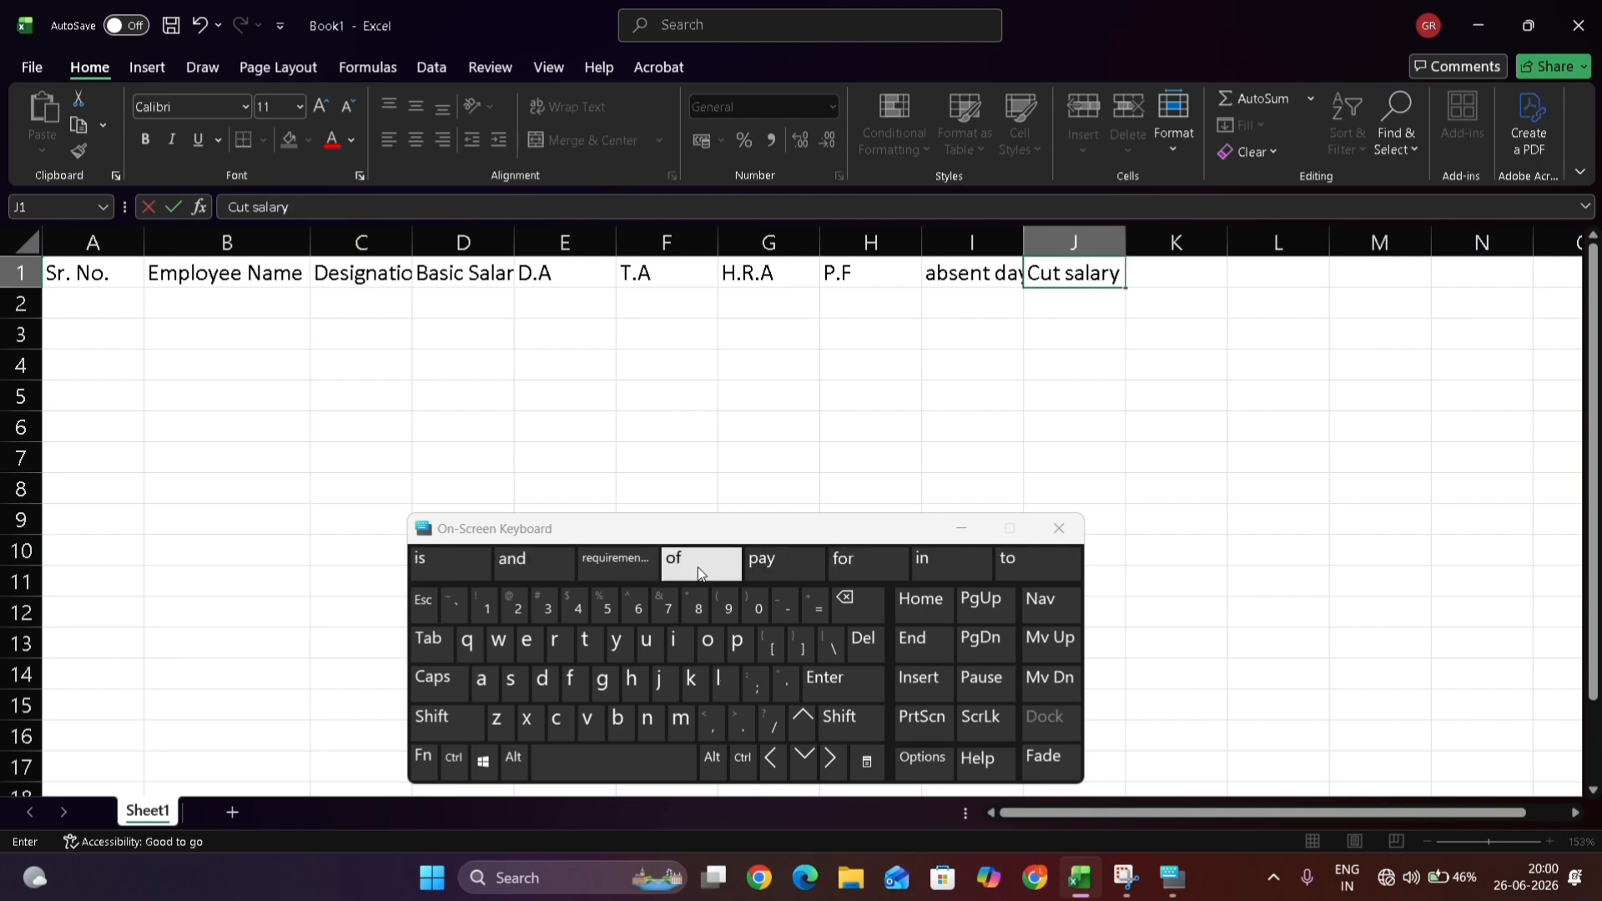
left_click(833, 760)
type("Overtime")
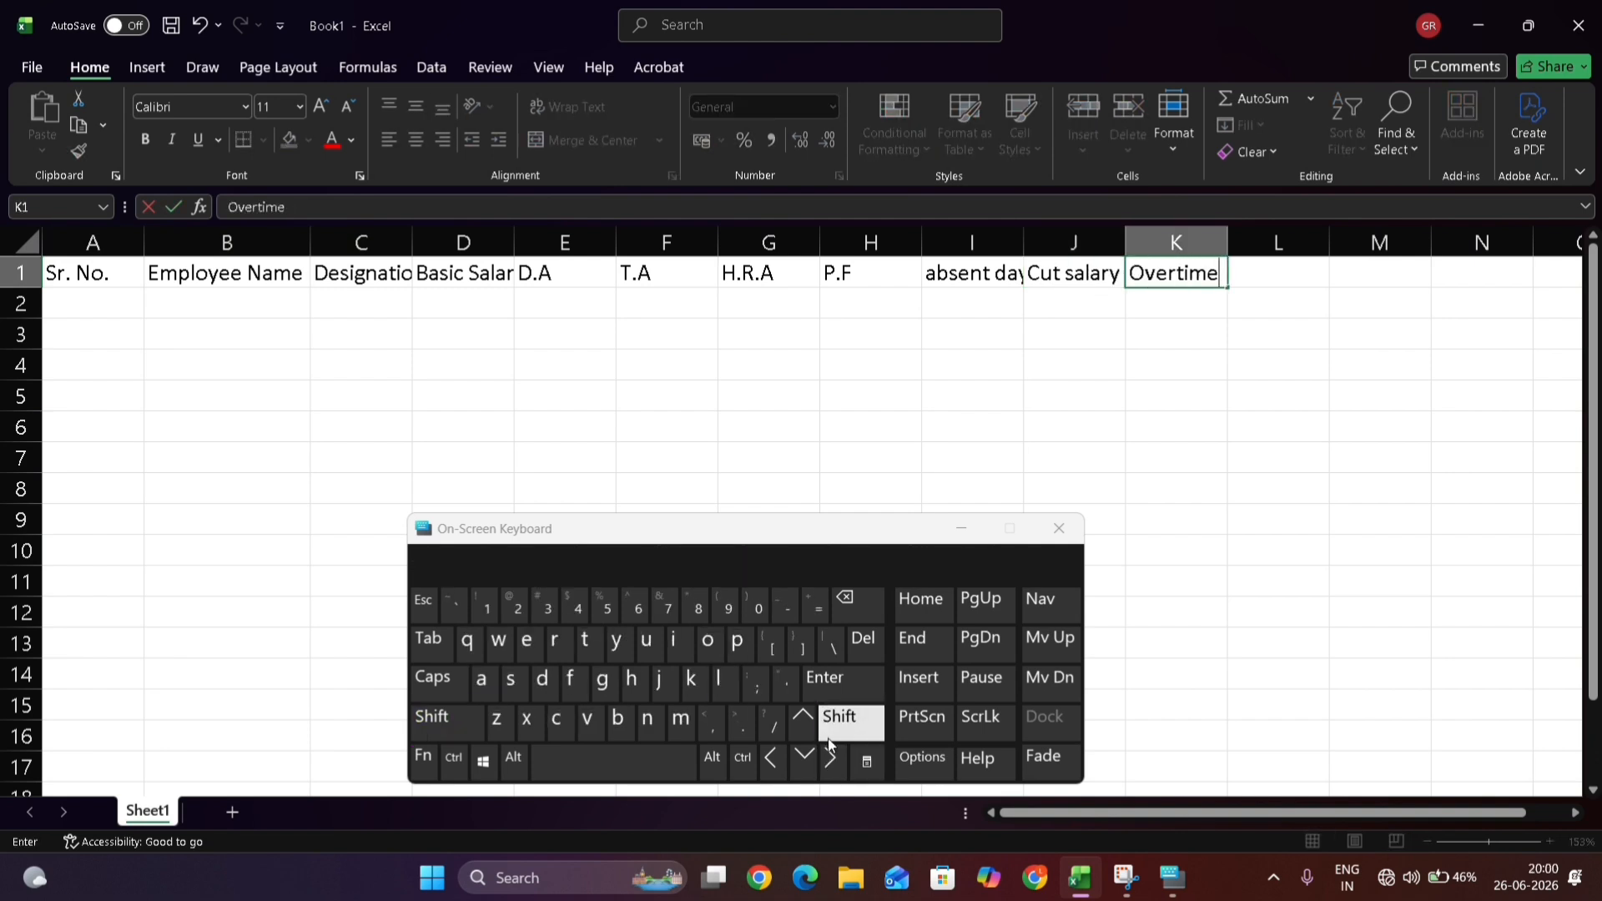
Enter the headers "OvertimeAmount" in cell L1 and "Gross Salary" in cell M1
left_click(833, 758)
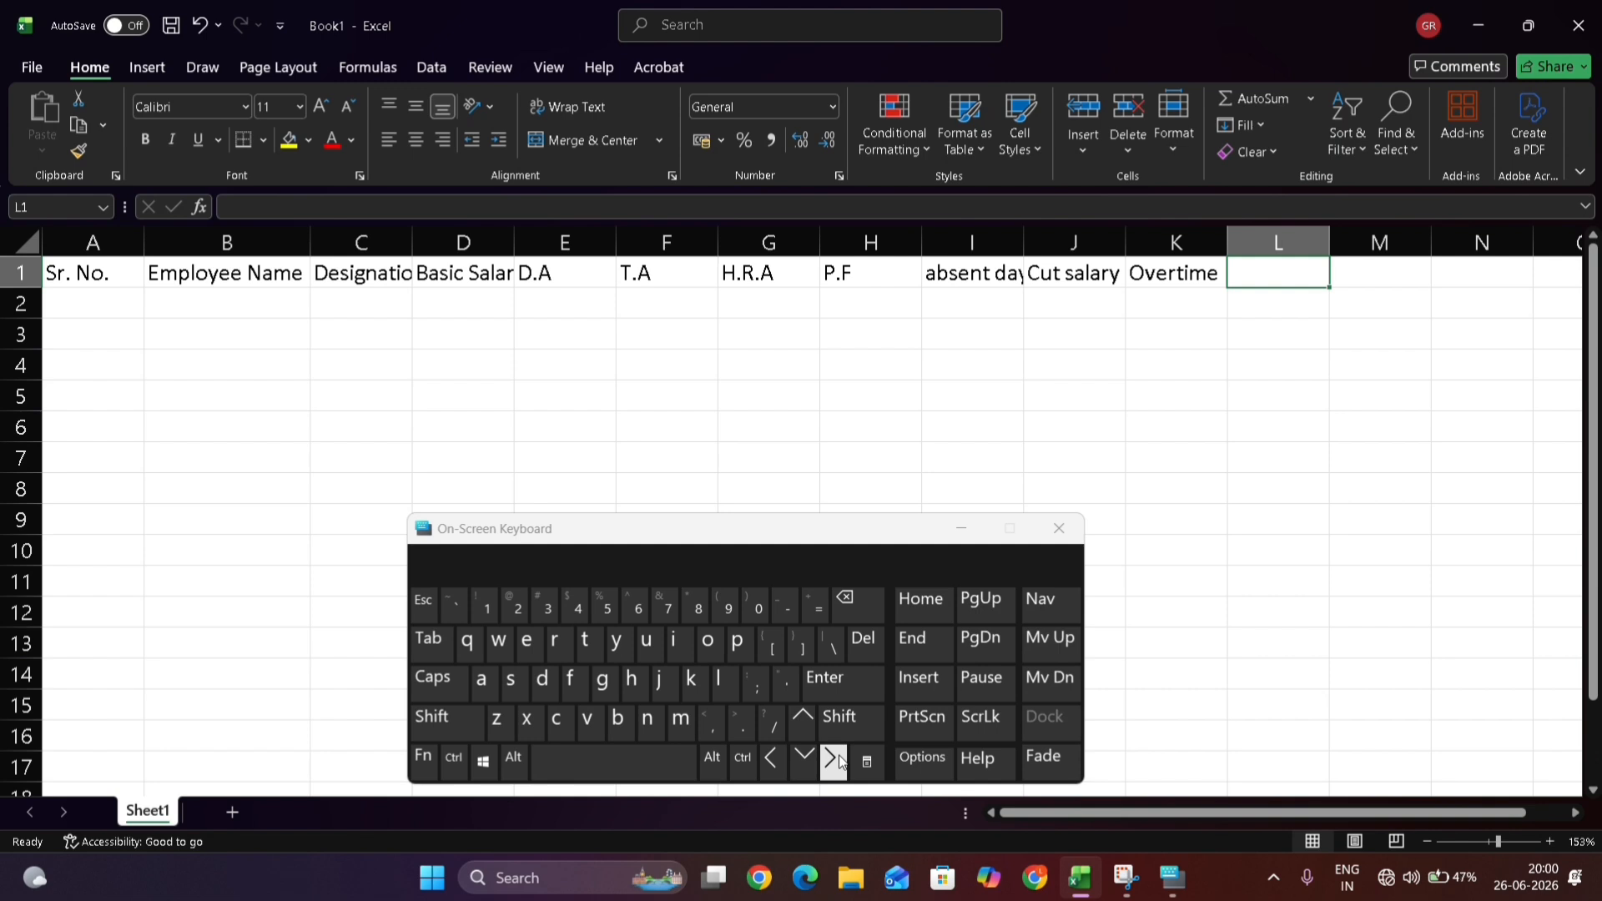
type("OvertimeAmou")
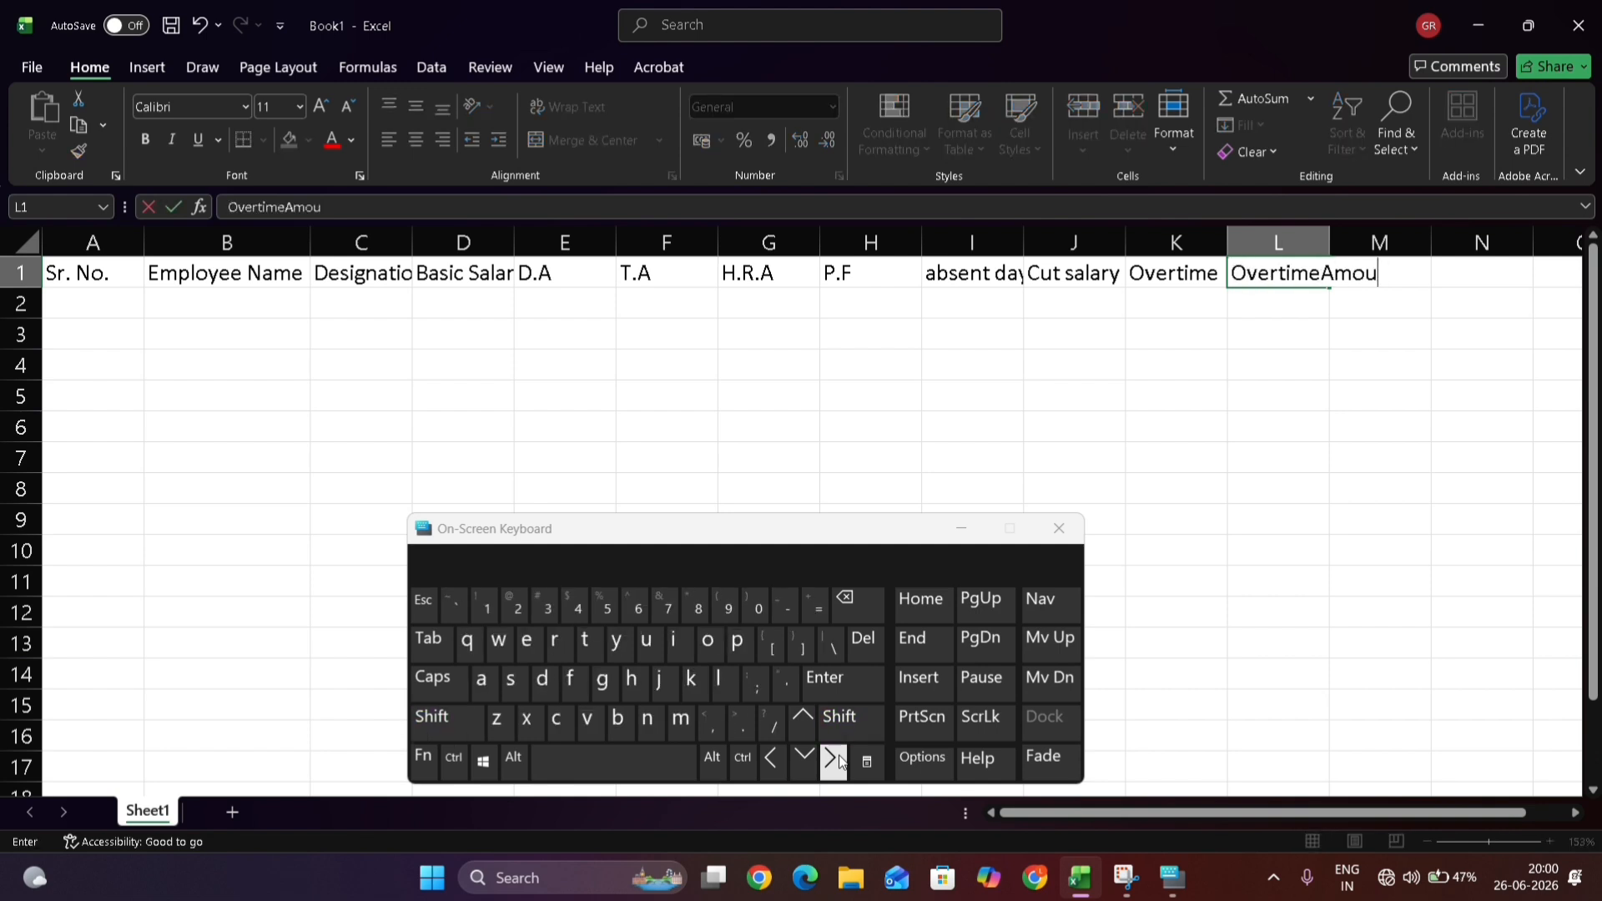
type("nt")
left_click(833, 757)
type("G")
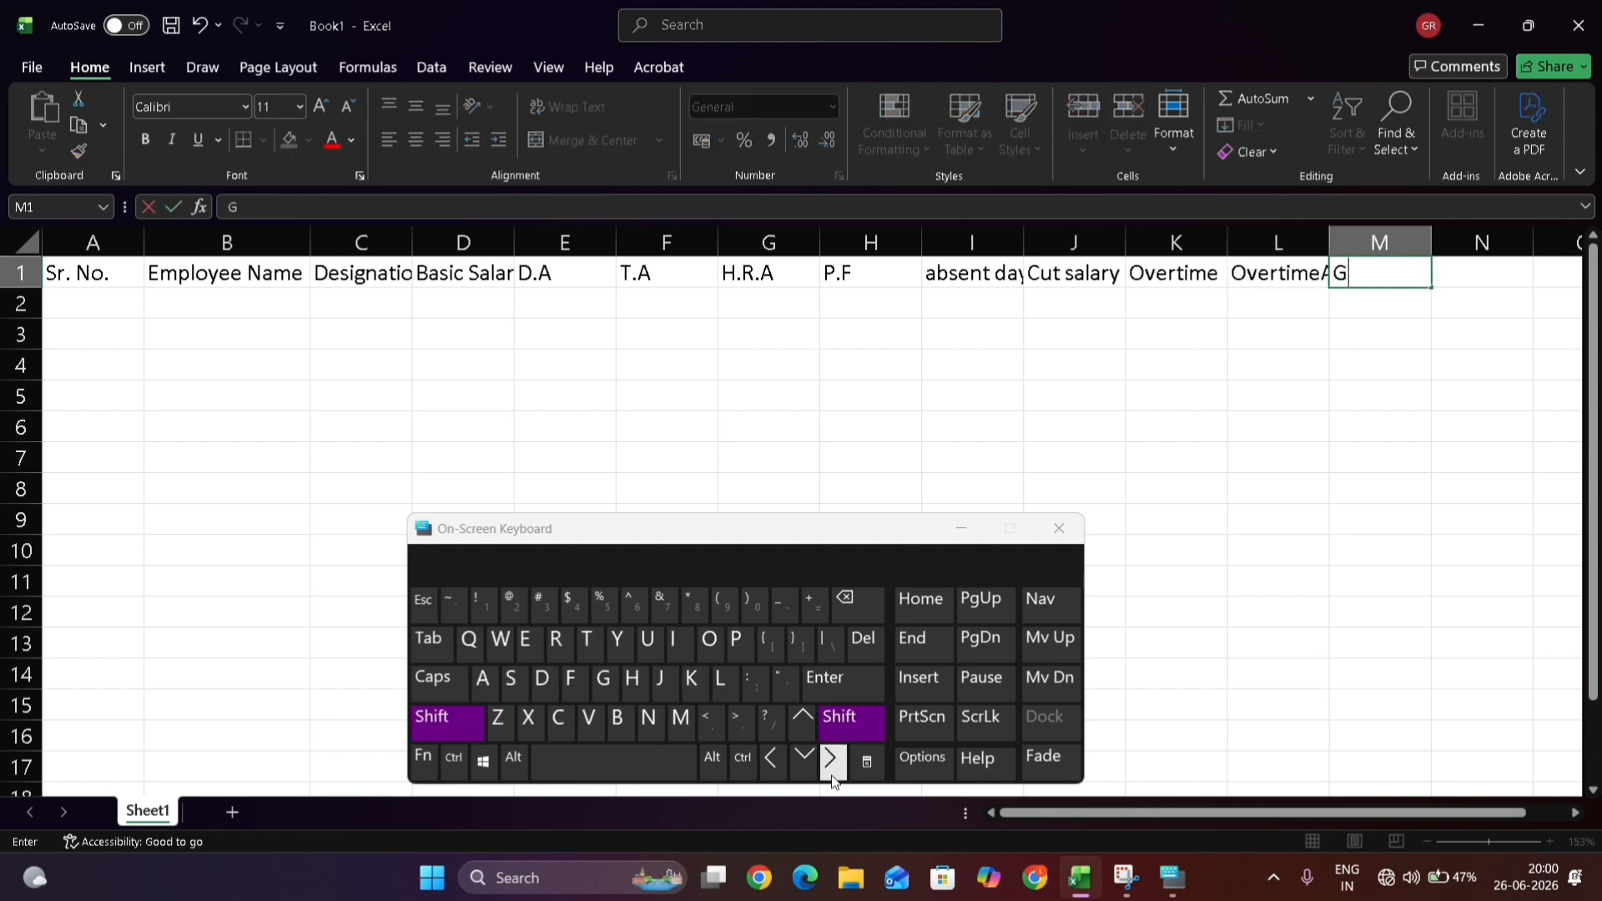
type("ross Salary")
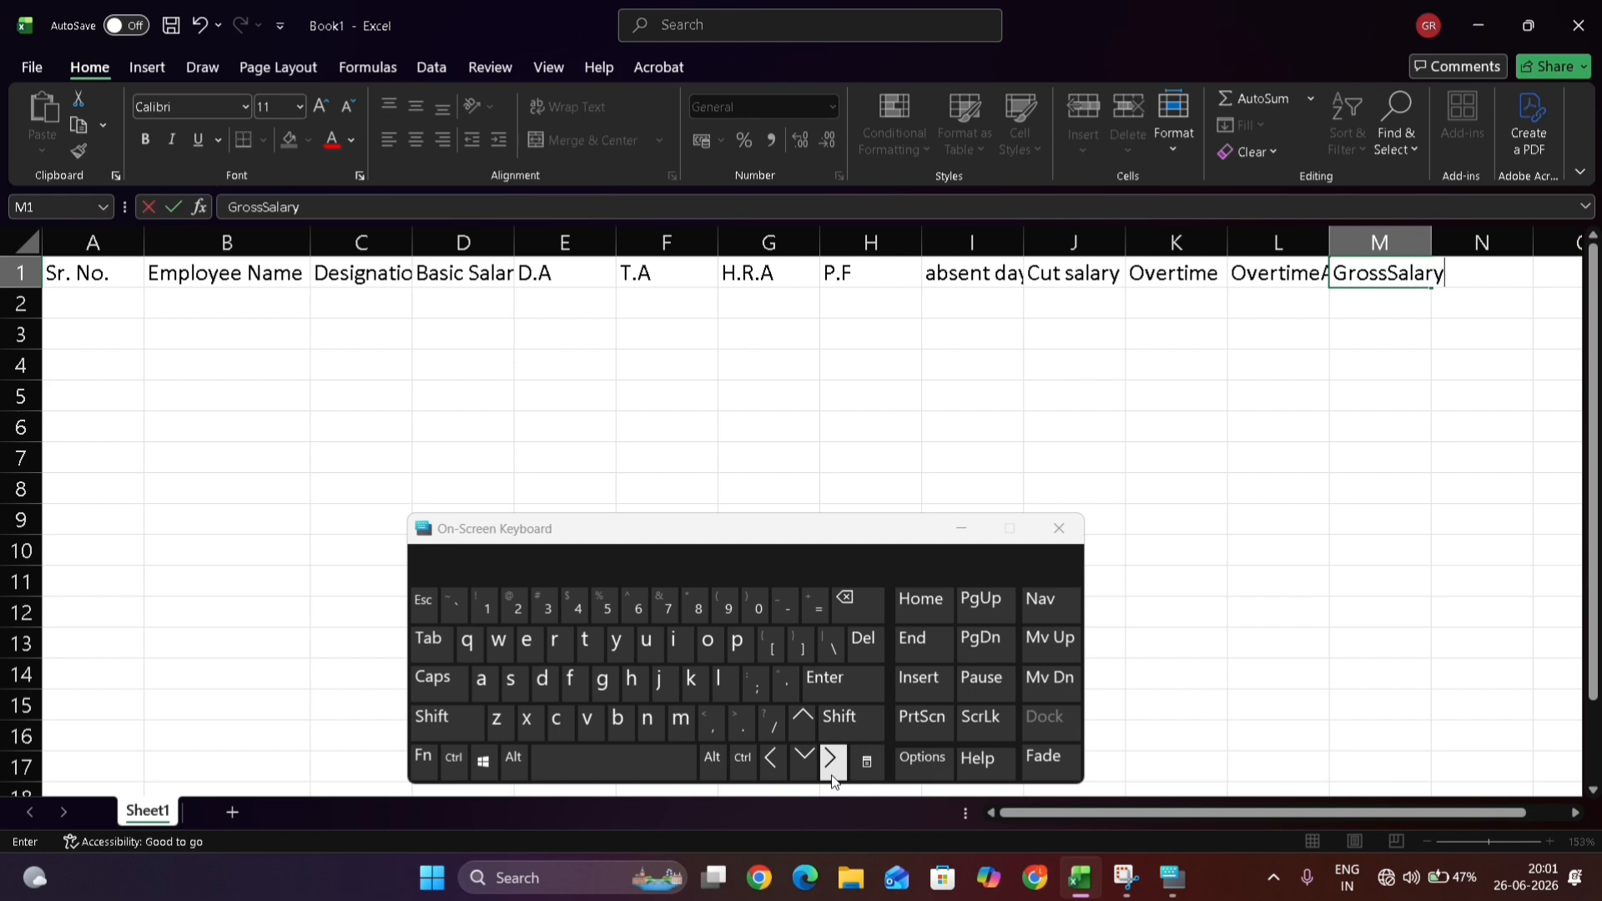
left_click(1388, 273)
Enter the headers "Tax" in cell N1 and "Net salary" in cell O1
left_click(1491, 275)
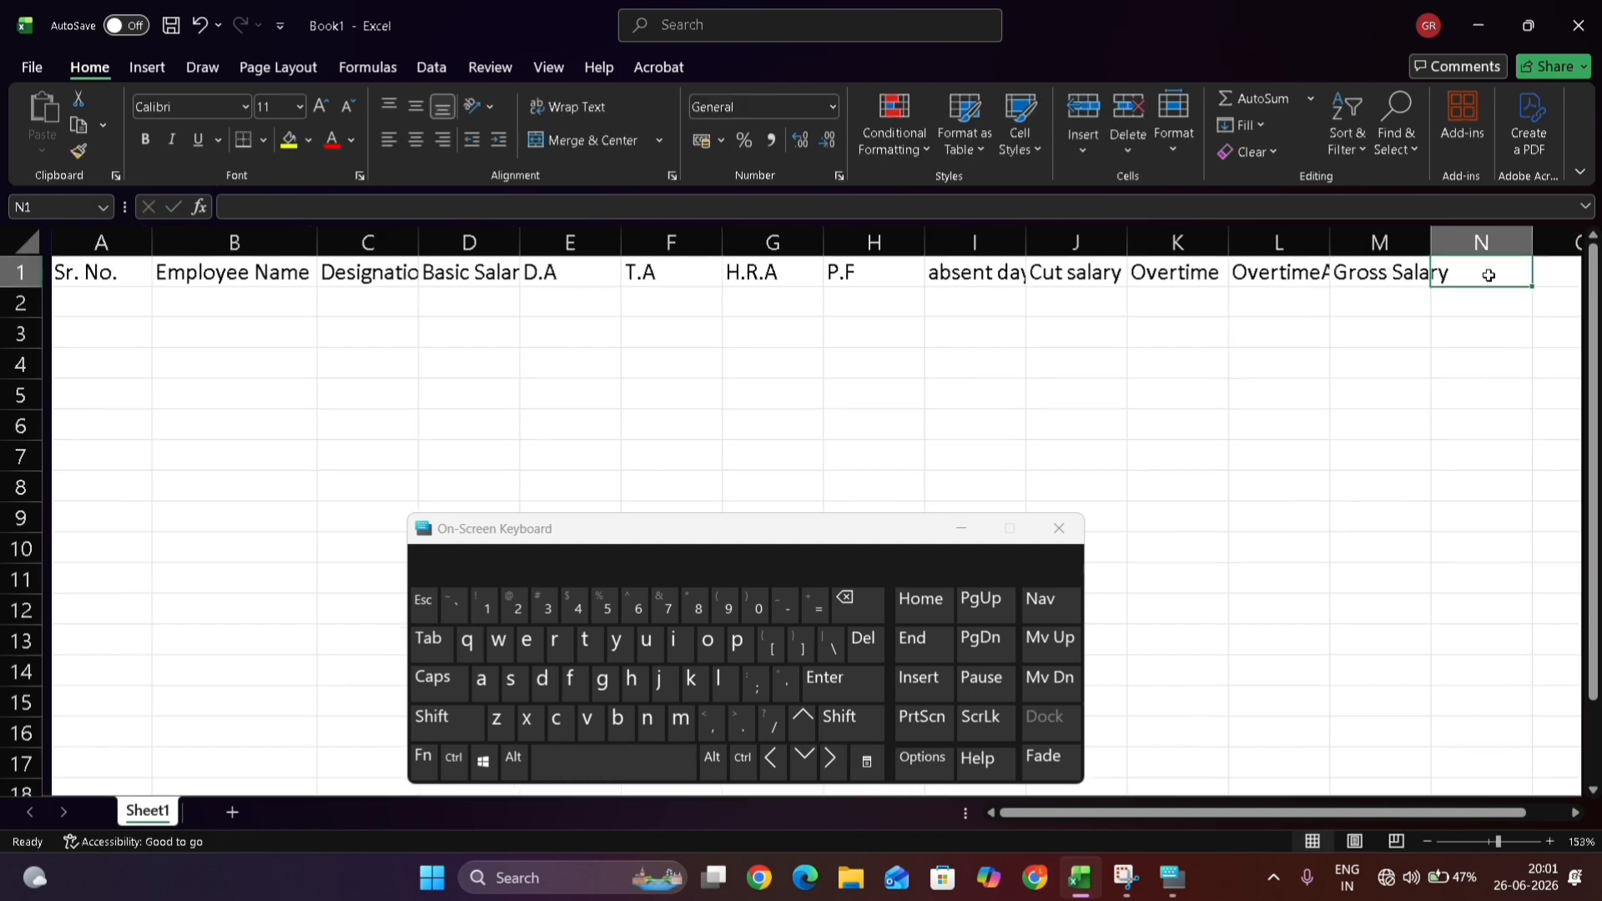
scroll(1488, 275, "down", 1)
type("Tax")
left_click(1481, 266)
type("et")
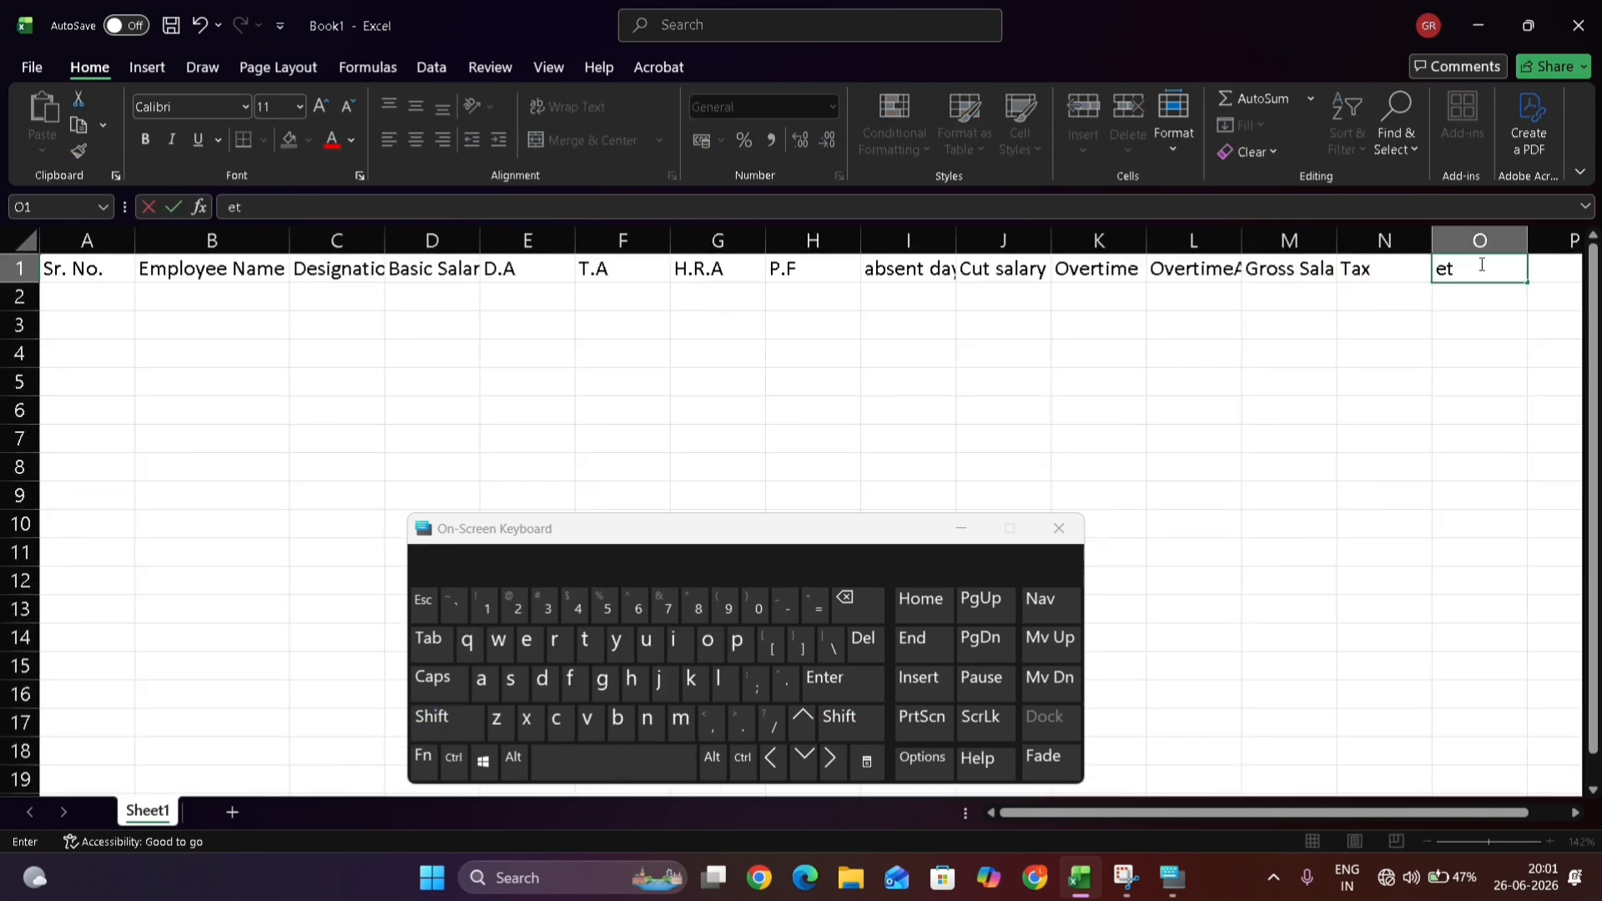
key("BackSpace")
key("BackSpace")
left_click(642, 736)
type("et")
left_click(599, 758)
left_click(505, 698)
left_click(484, 686)
left_click(716, 681)
left_click(709, 573)
Fit the widths of columns A to O to their header text
left_click_drag(87, 240, 1479, 240)
double_click(956, 240)
Generate the serial numbers 1 to 10 from cell A2 down with the formula =SEQUENCE(10)
left_click(83, 294)
type("=SEQUENCE(10")
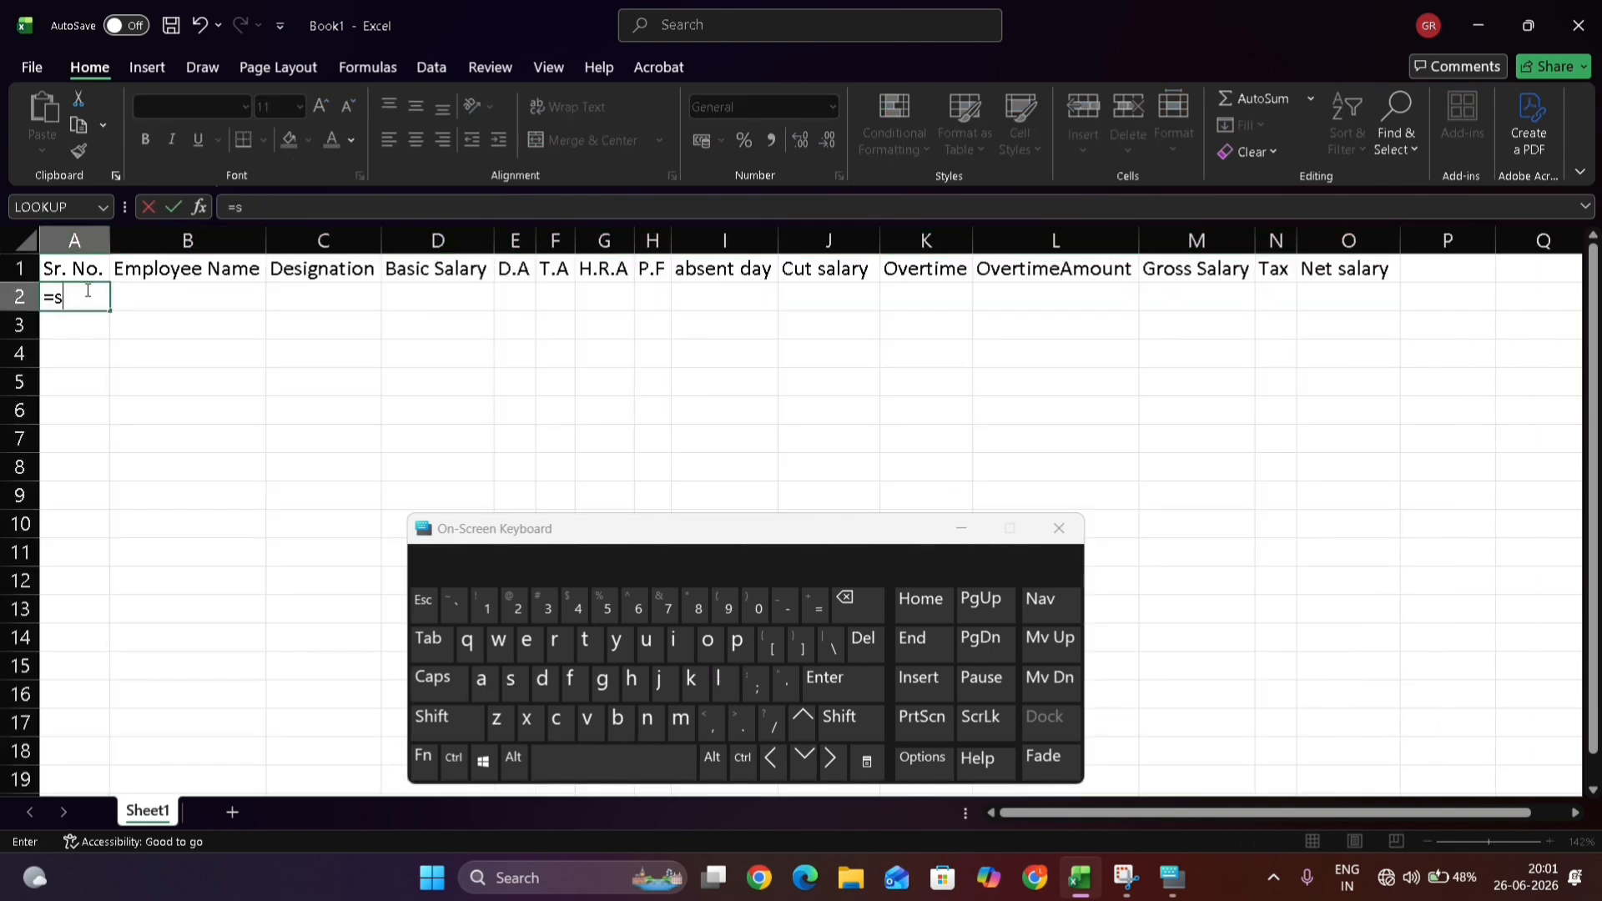
key("Tab")
Enter the first four employees' names in cells B2 to B5
type("Sunder")
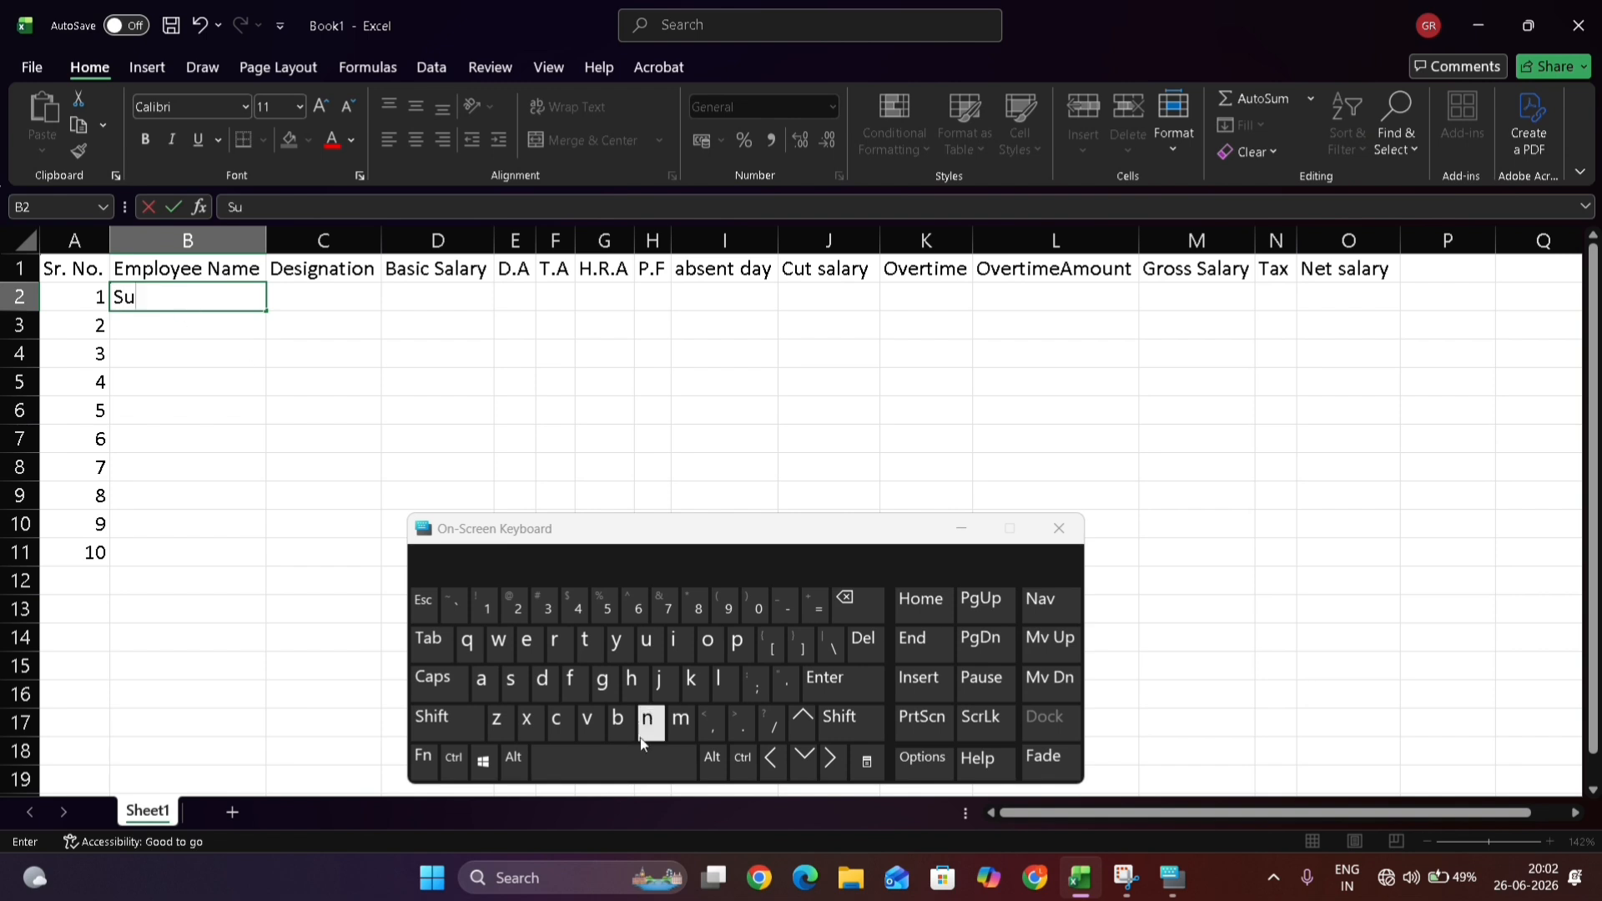
left_click(802, 759)
type("Nitin")
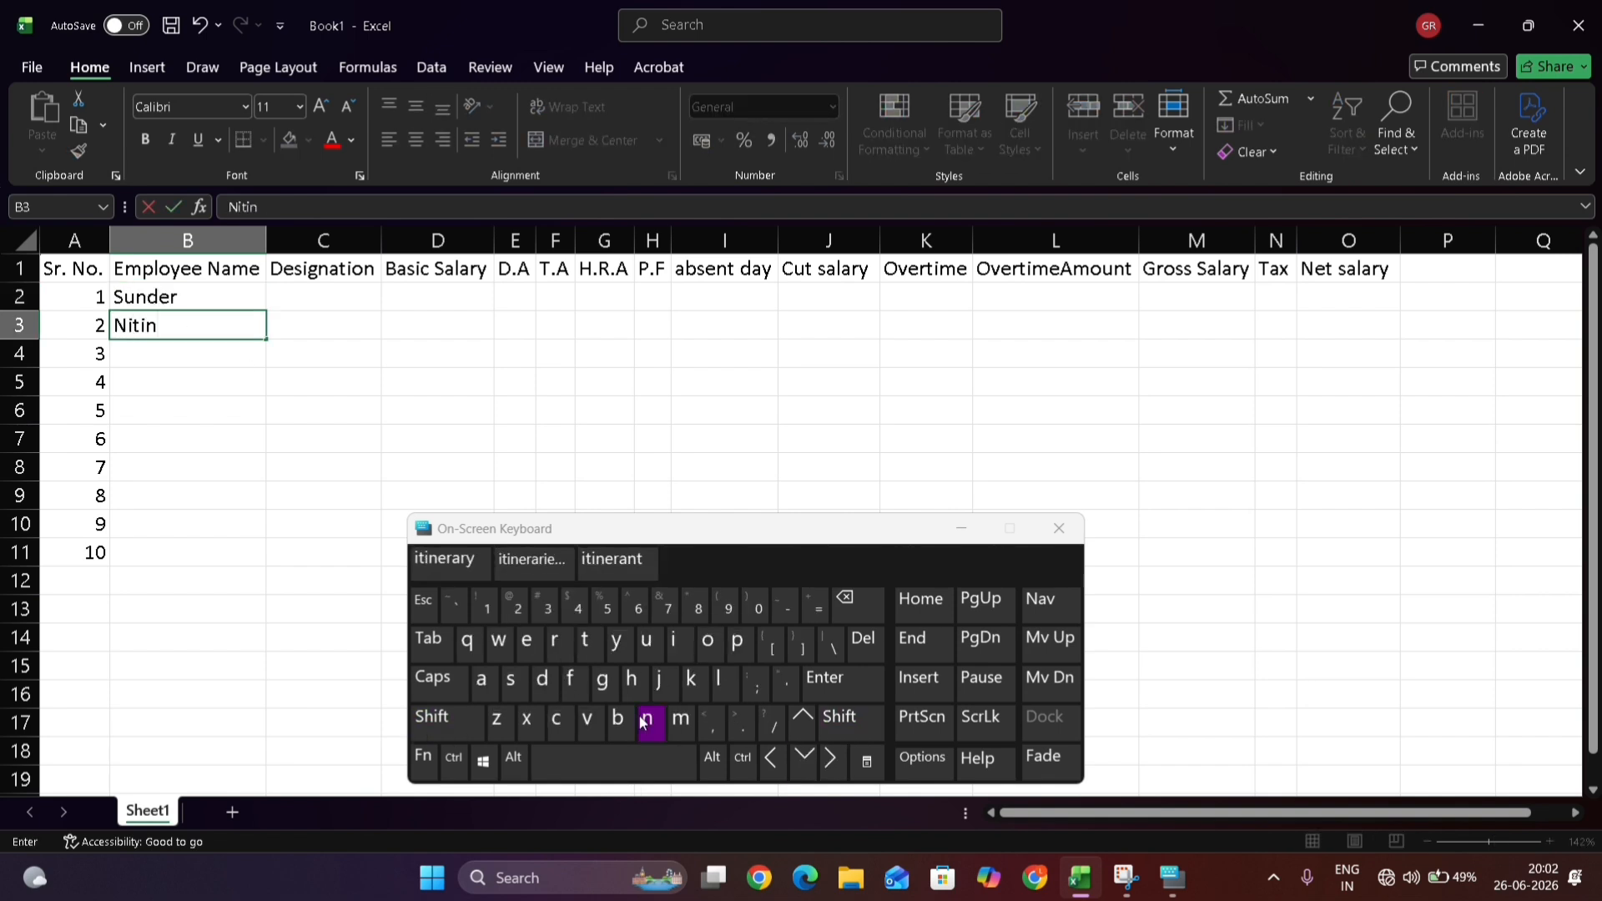
key("Return")
type("Shyam")
key("Return")
type("Aryan")
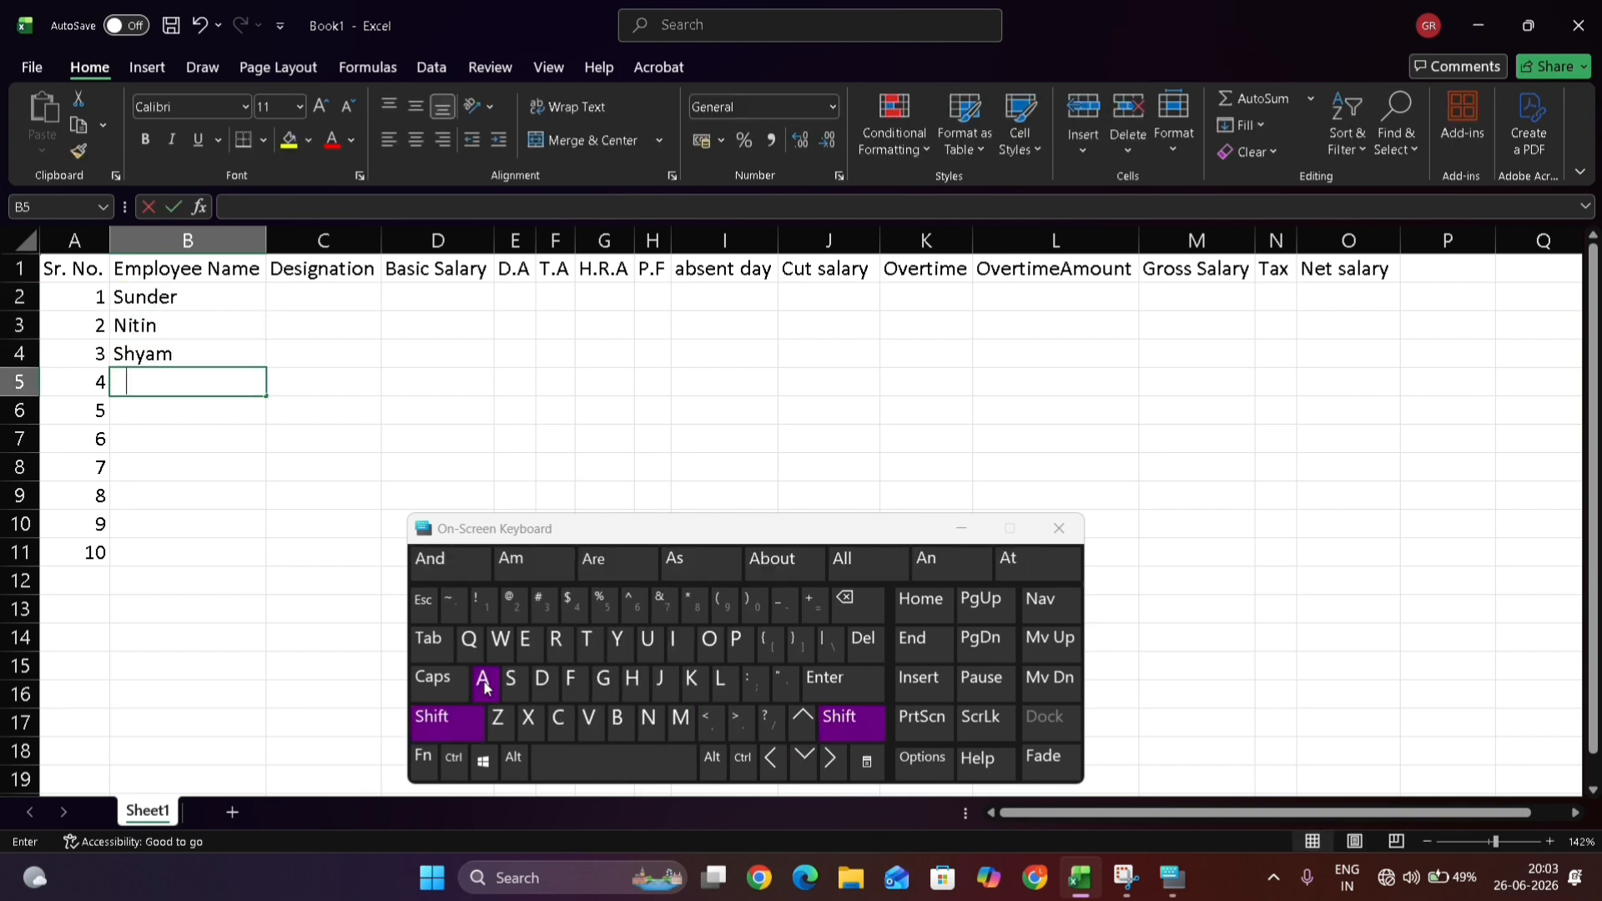
key("Return")
Enter the fifth employee's name in cell B6 with its spelling corrected
type("Ma")
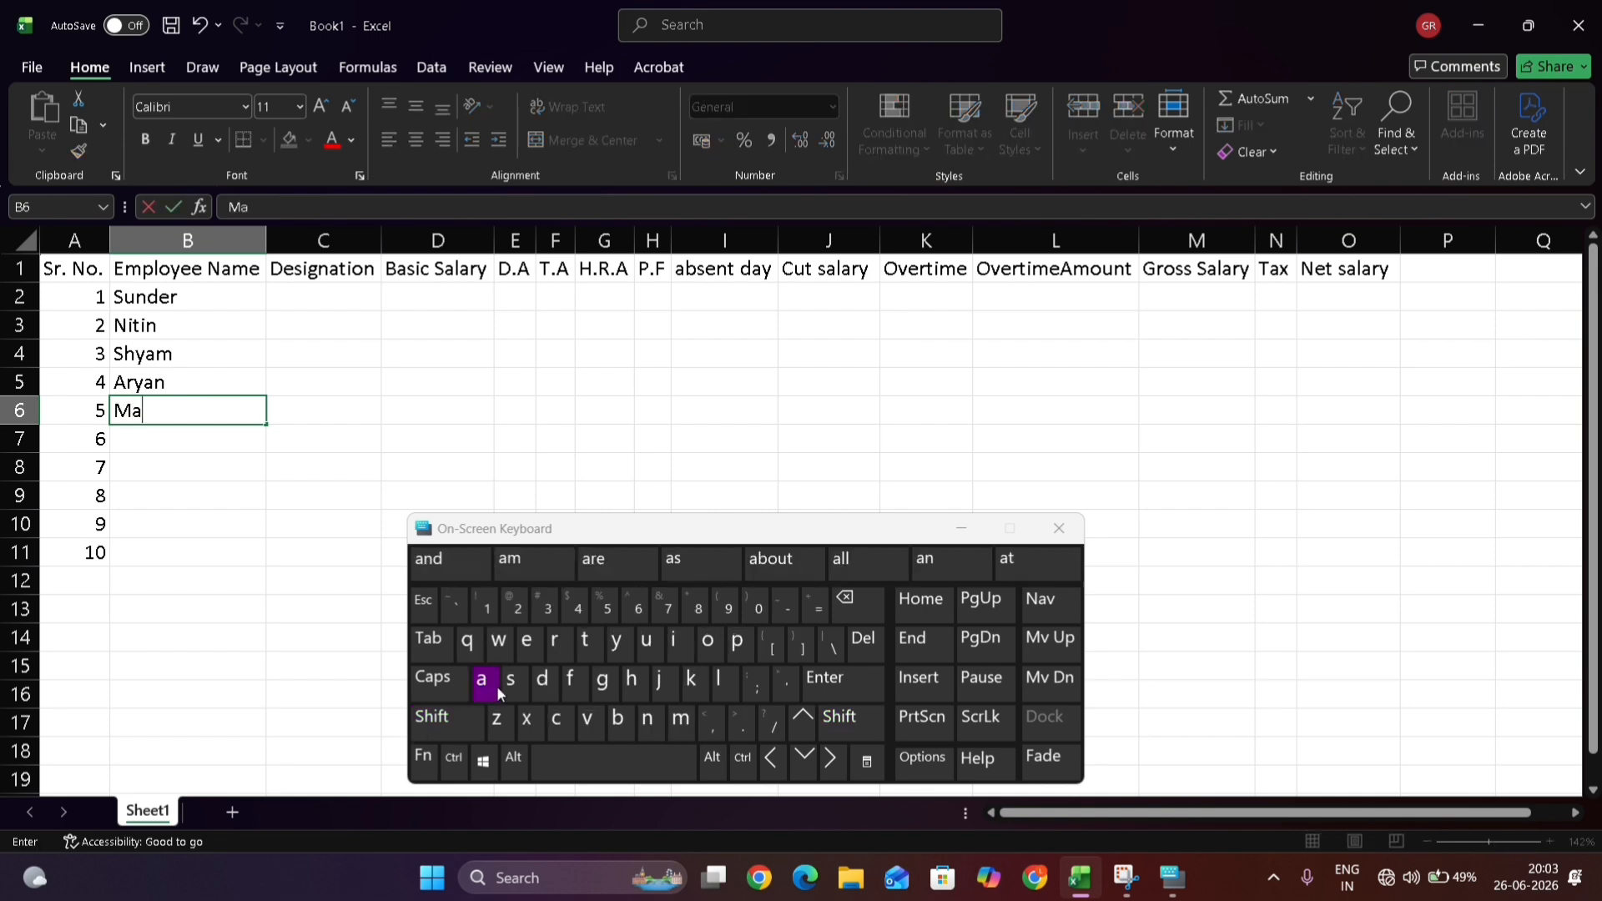
type("hash")
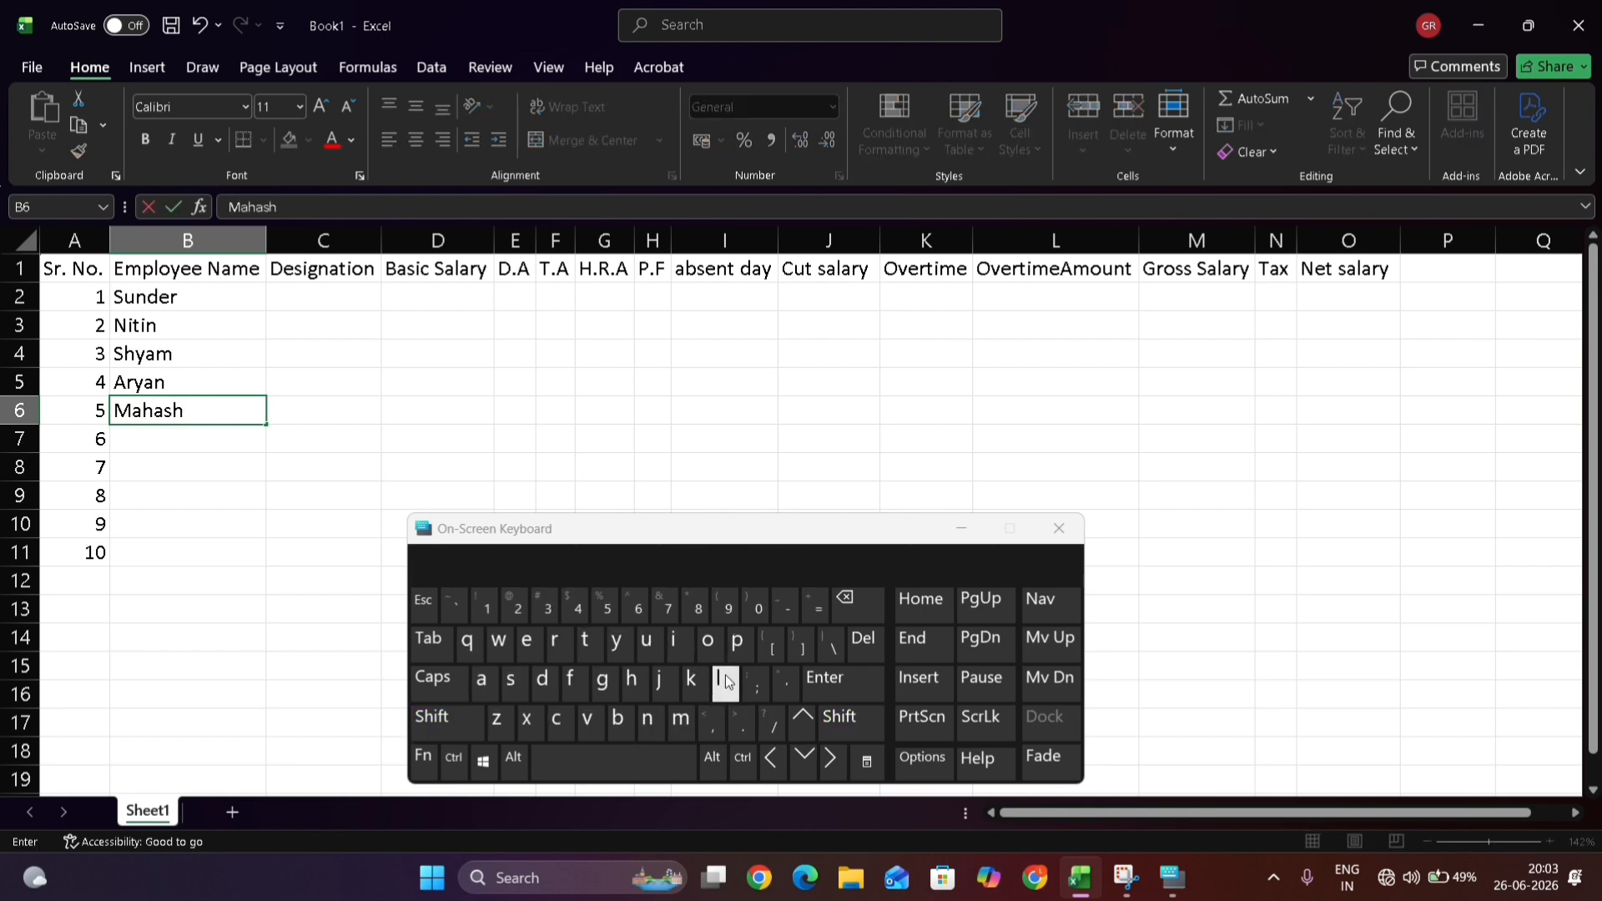
key("BackSpace")
key("BackSpace")
key("BackSpace")
type("esh")
left_click(805, 779)
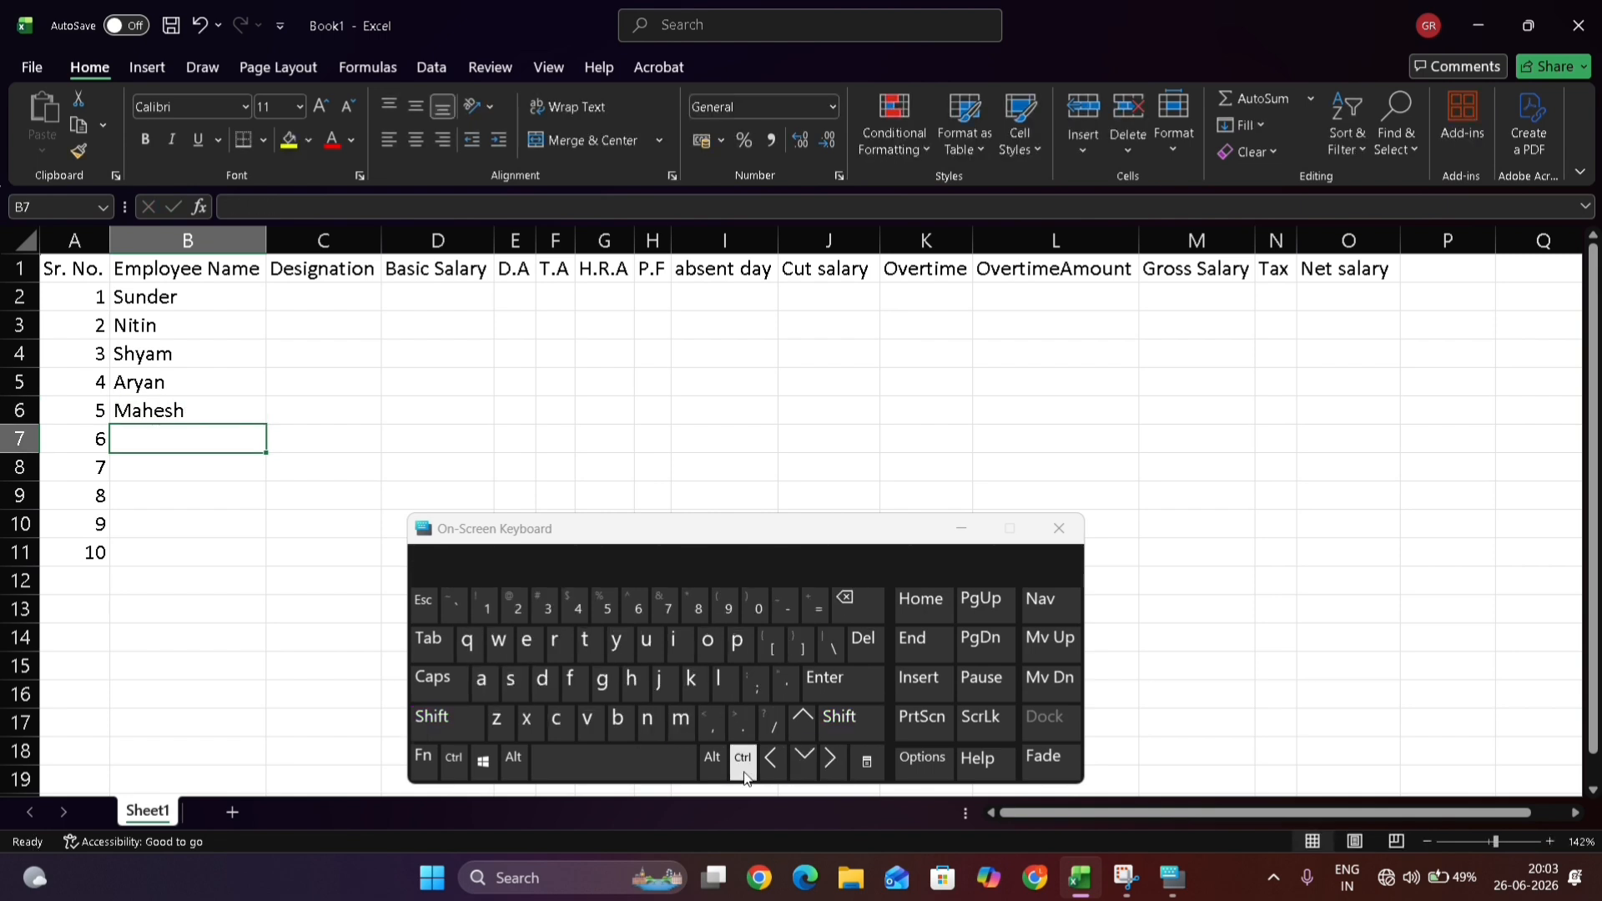
Enter the sixth employee's name in cell B7
key("shift")
type("Hri")
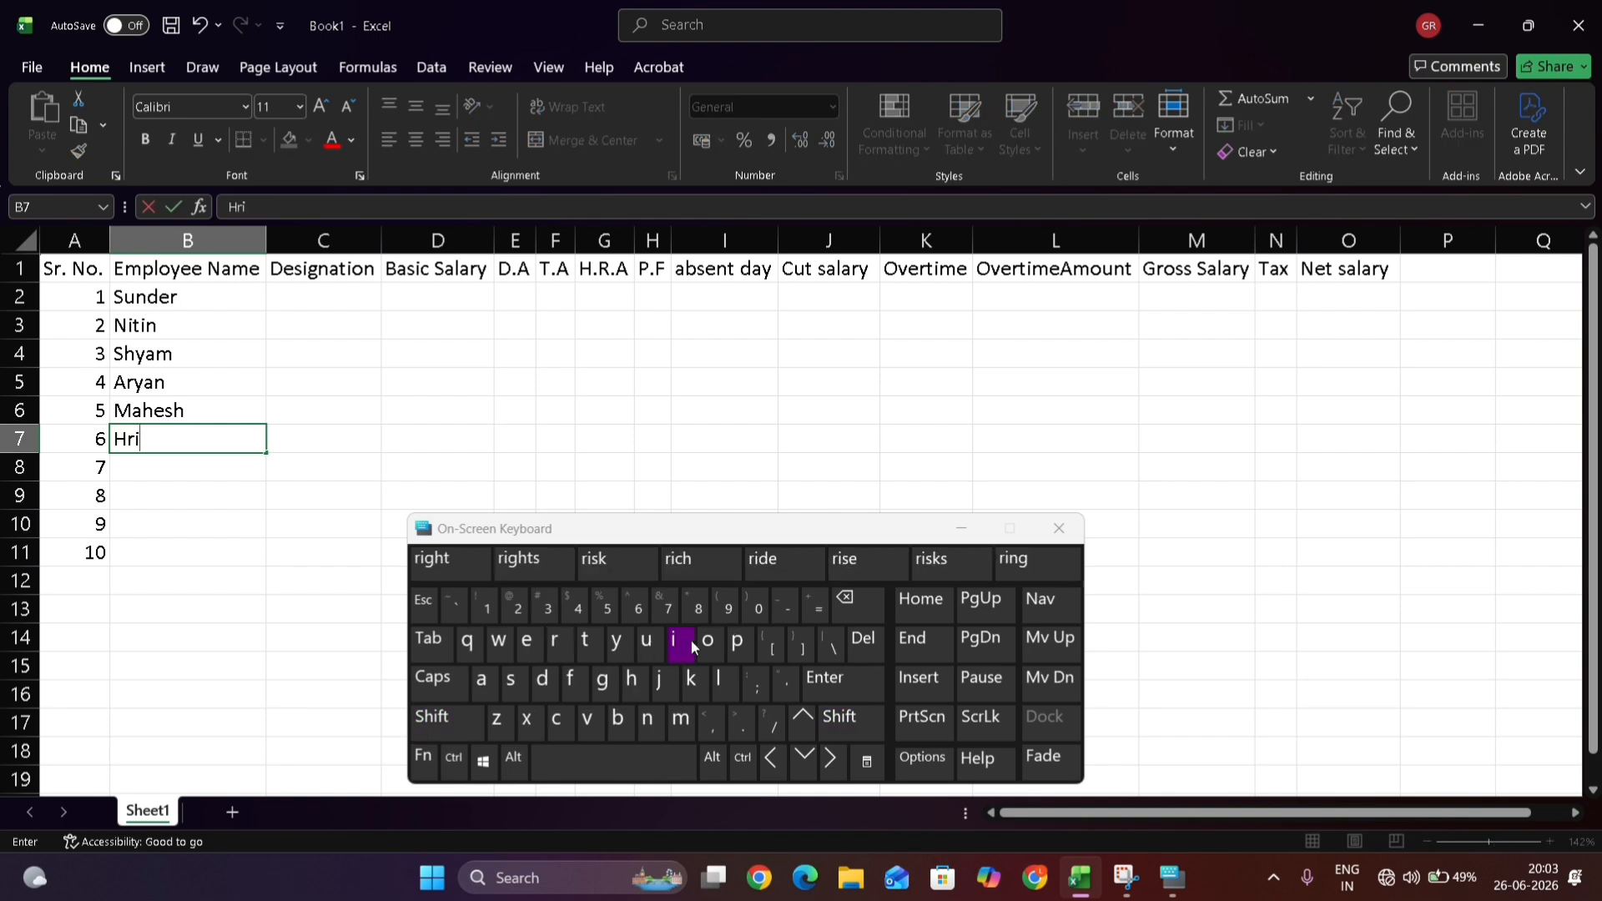
type("thiik")
left_click(805, 758)
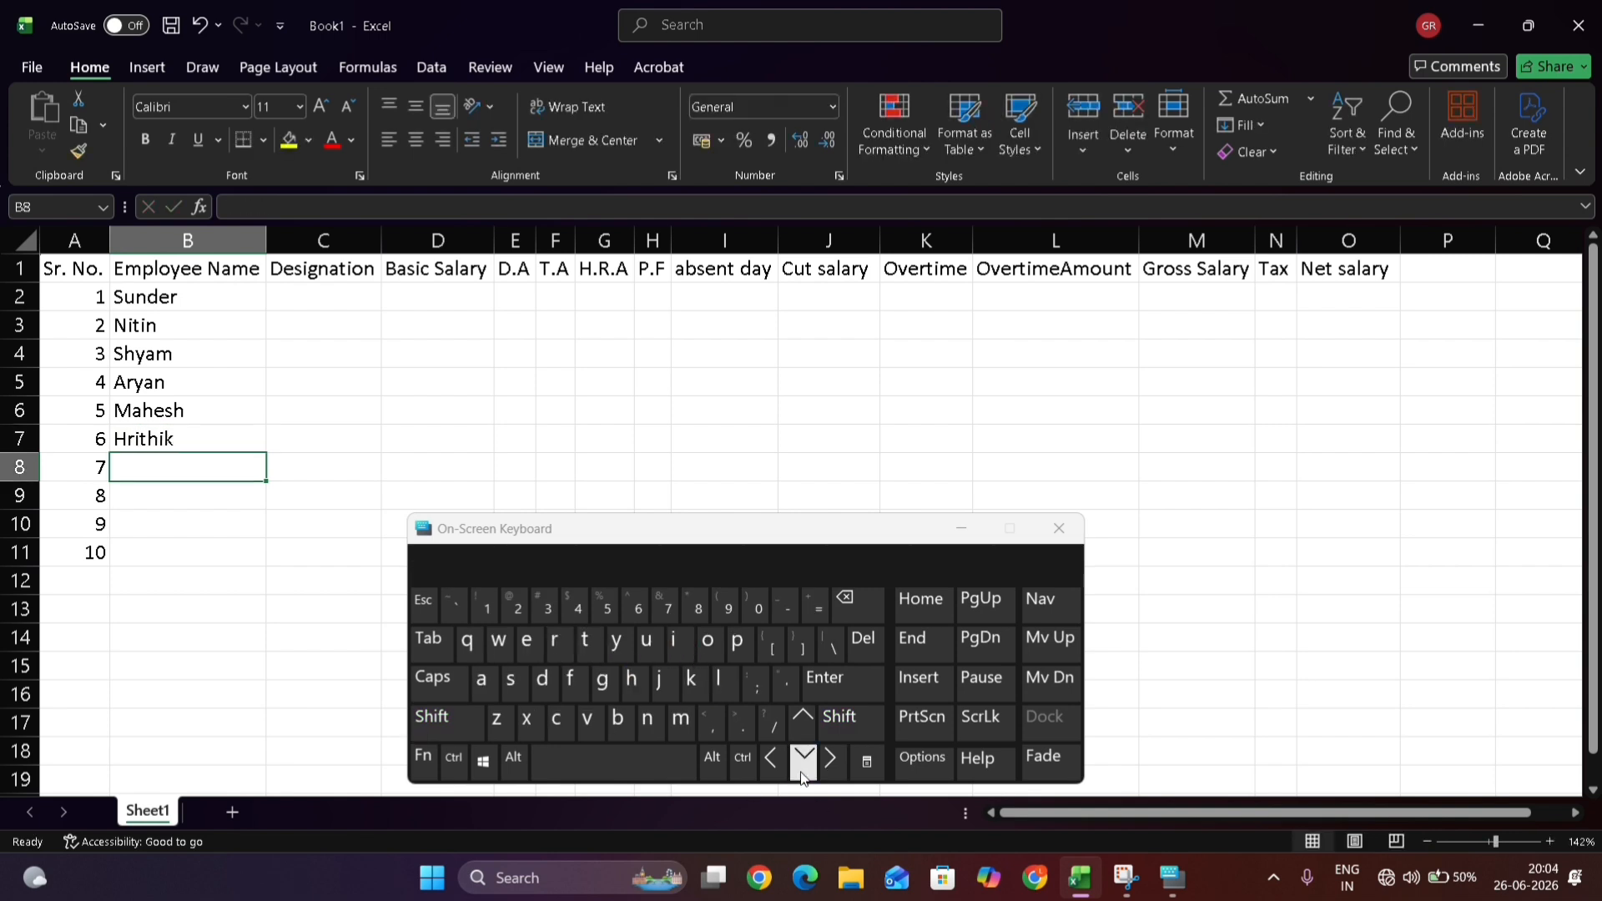
Try to delete the unused serial numbers 7 to 10 in column A
left_click_drag(75, 466, 83, 638)
key("Delete")
left_click(368, 558)
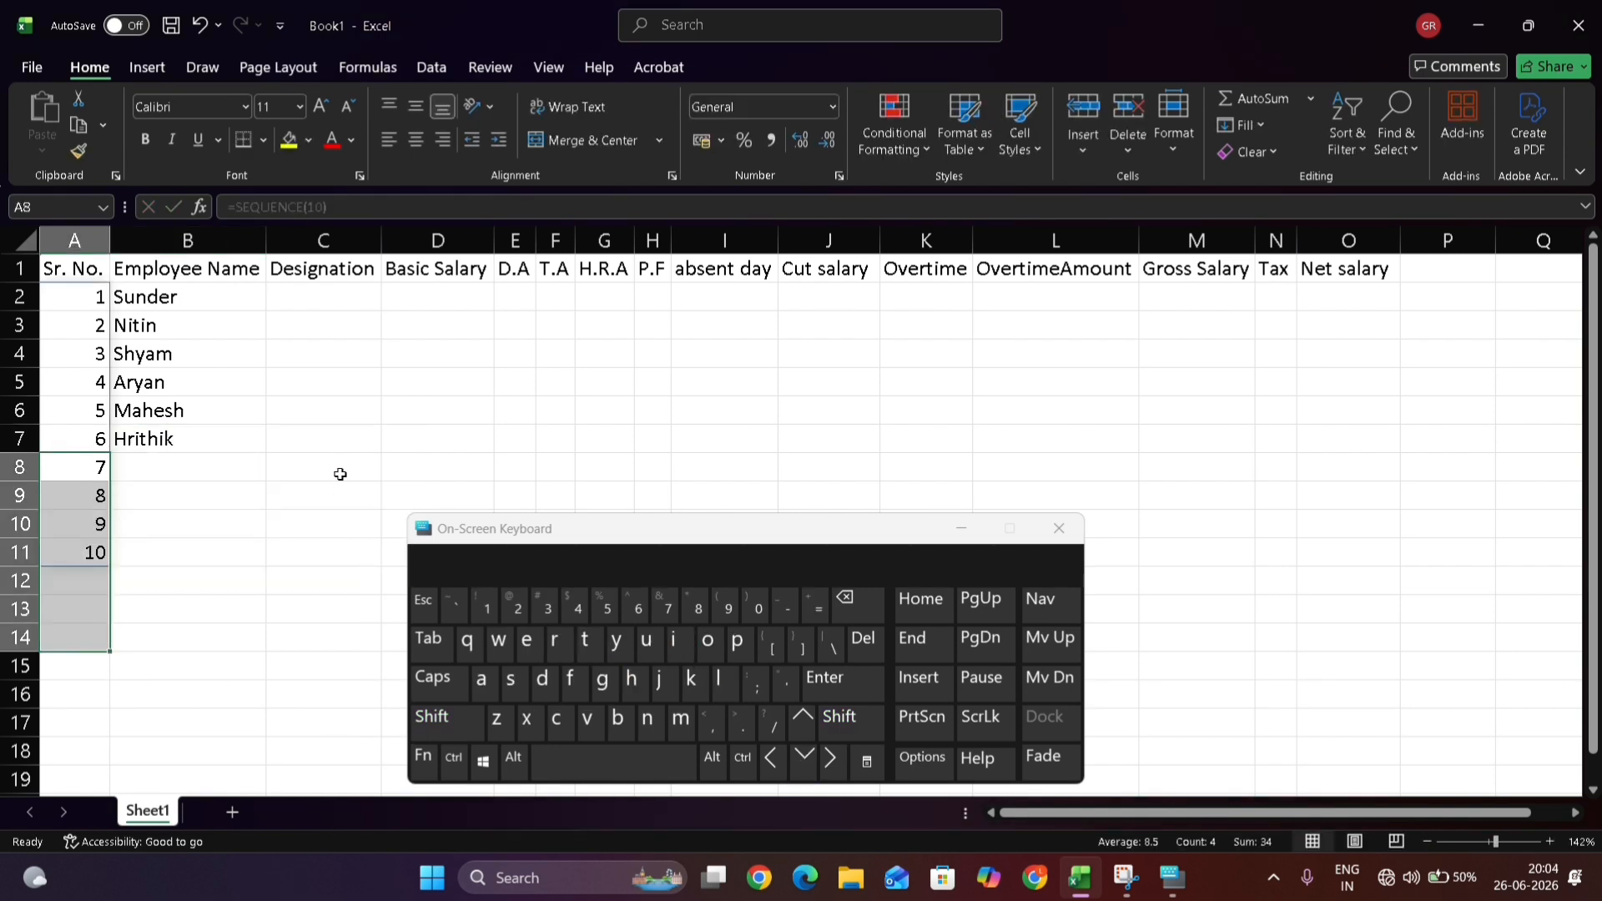
left_click(78, 99)
key("Escape")
Enter the designations Hr, CA, Manager and clear in cells C2 to C5
left_click(300, 298)
type("Hr")
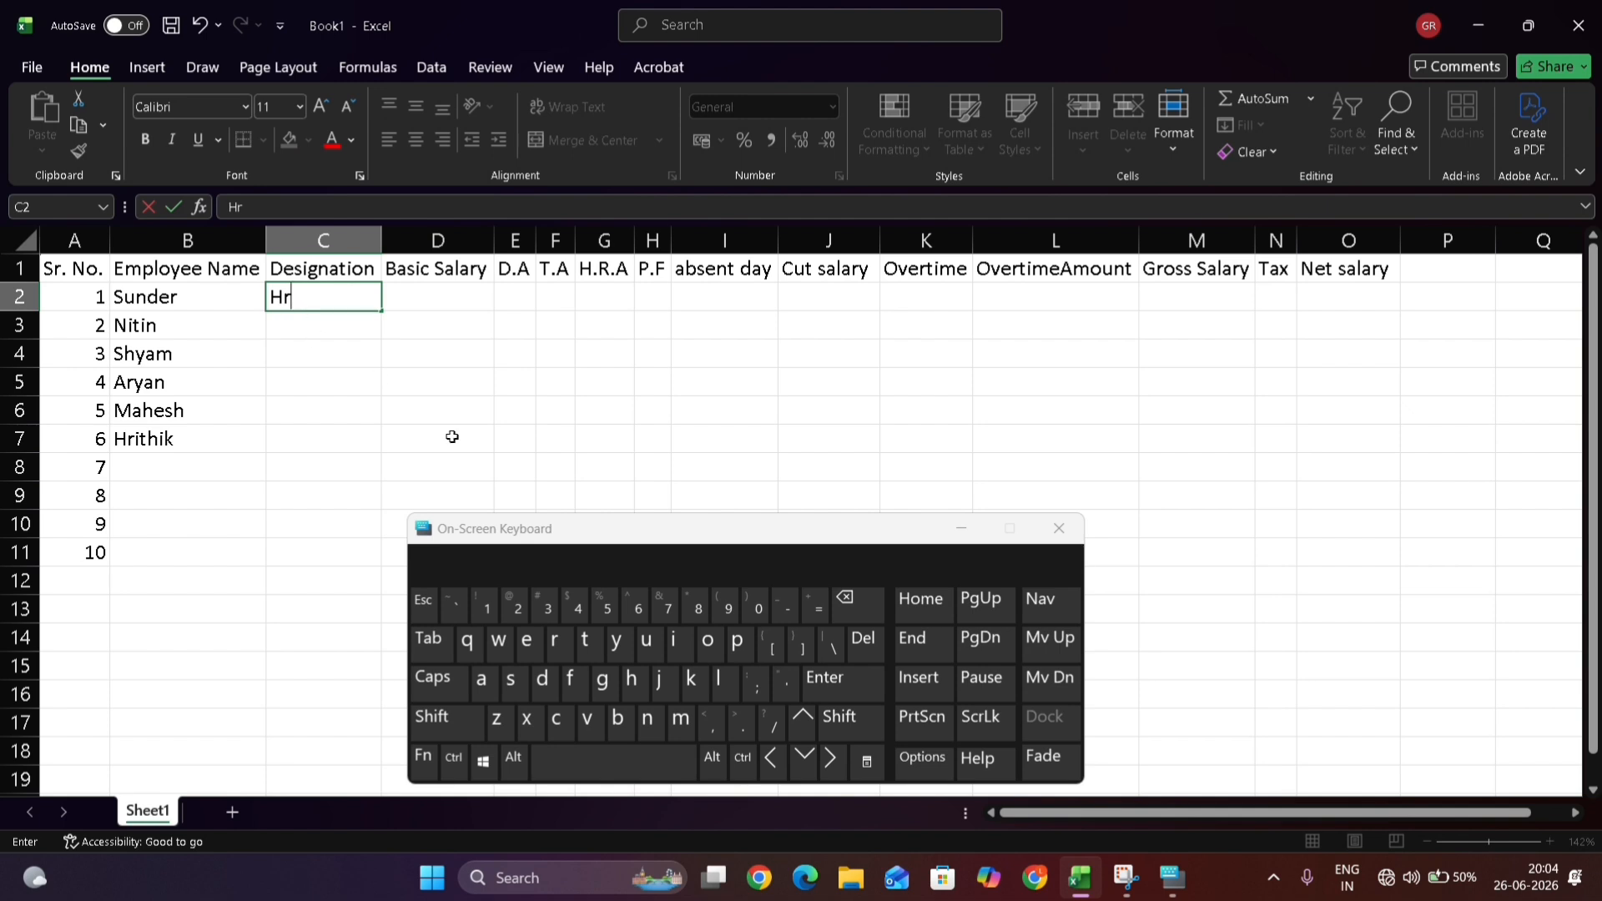
left_click(804, 758)
type("CA")
left_click(805, 758)
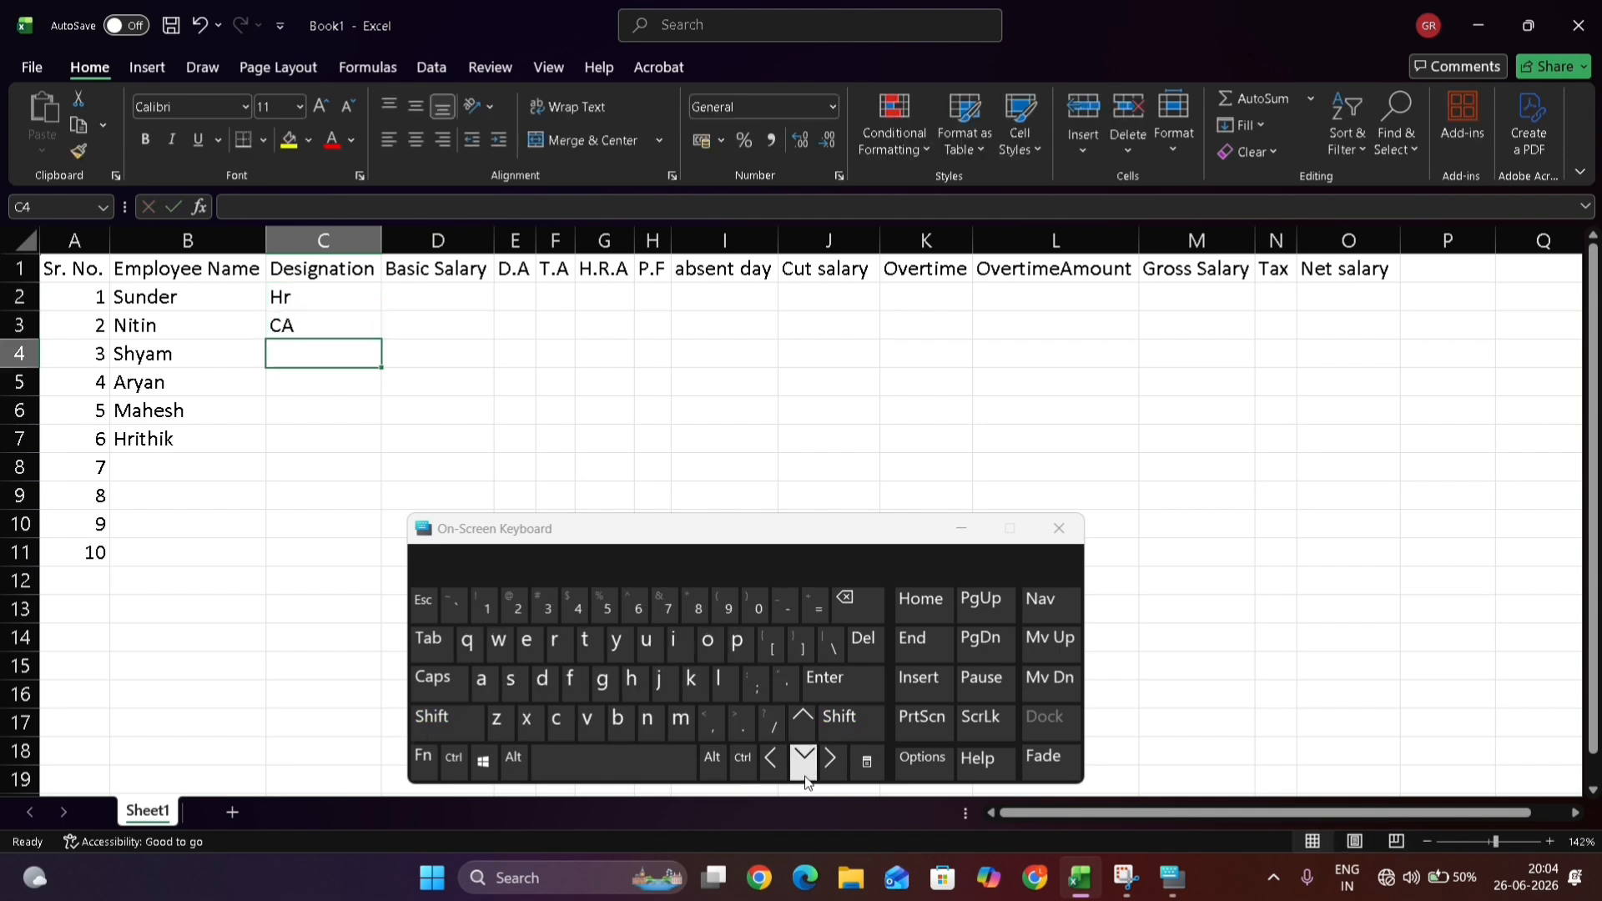
type("Manag")
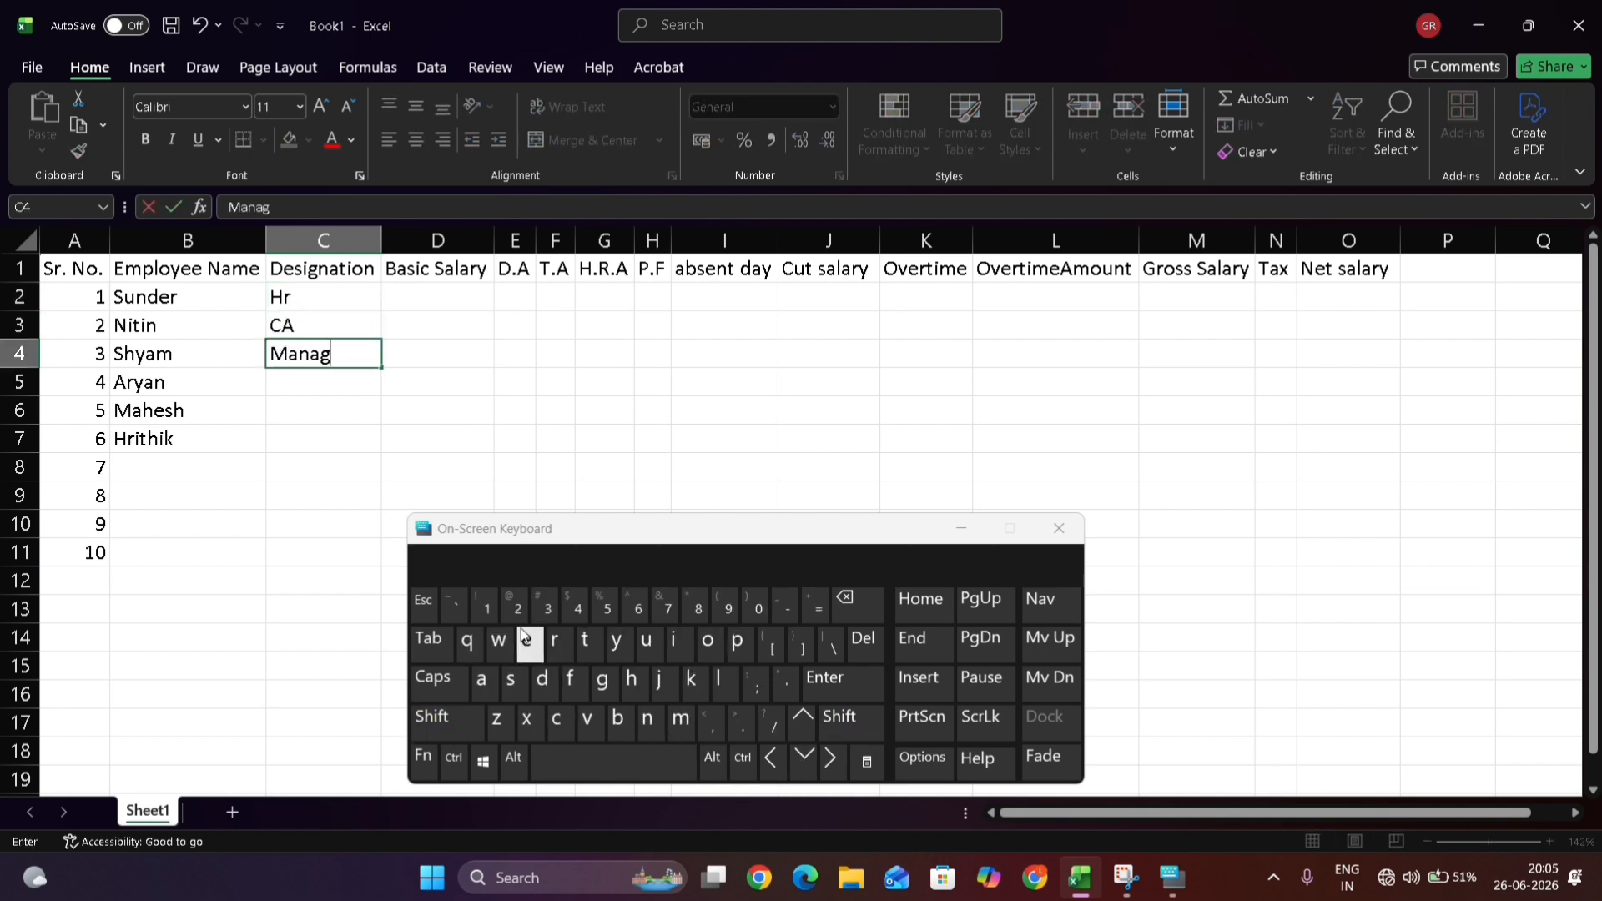
type("er")
left_click(802, 759)
type("clear")
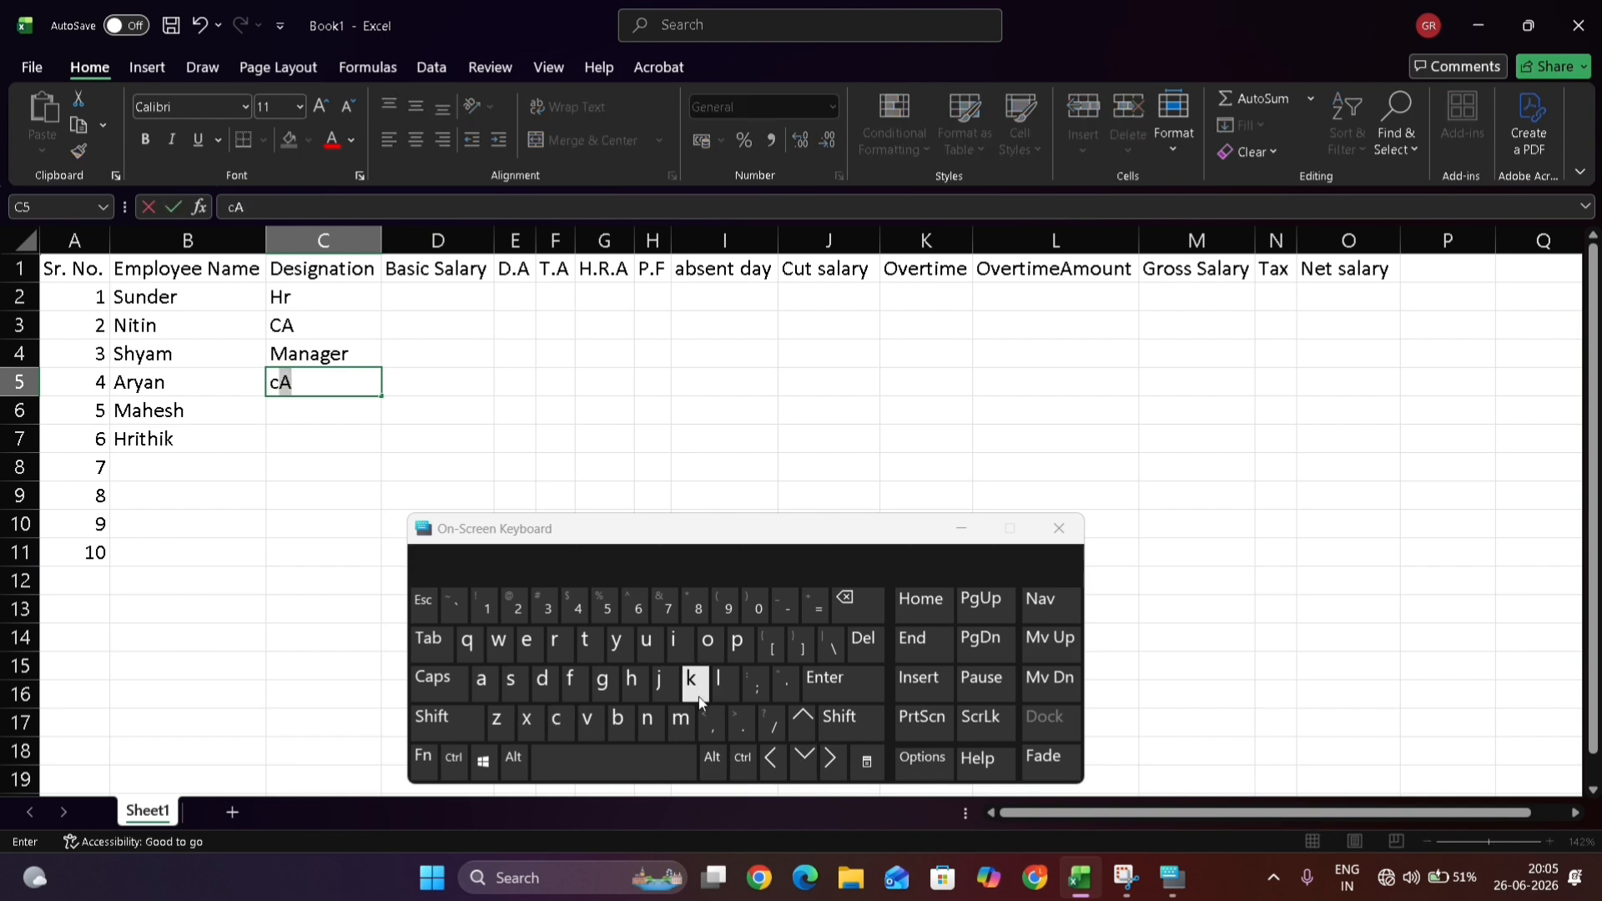
left_click(802, 759)
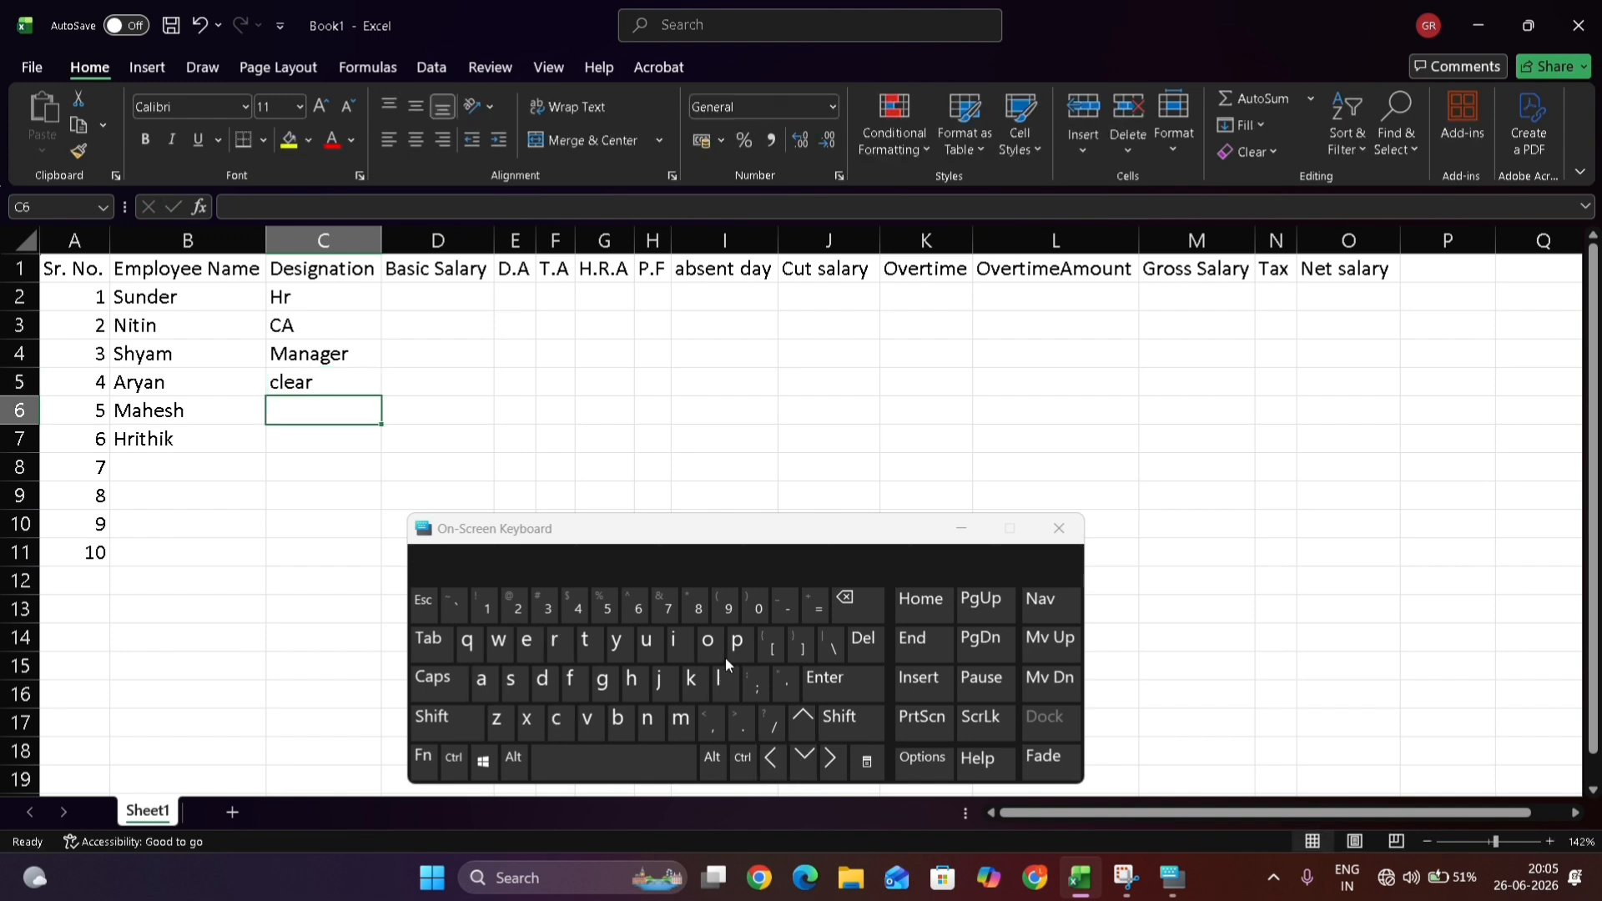
Enter the designations Superviser in cell C6 and Jr. ca in cell C7
type("pi")
key("BackSpace")
key("BackSpace")
type("Sy")
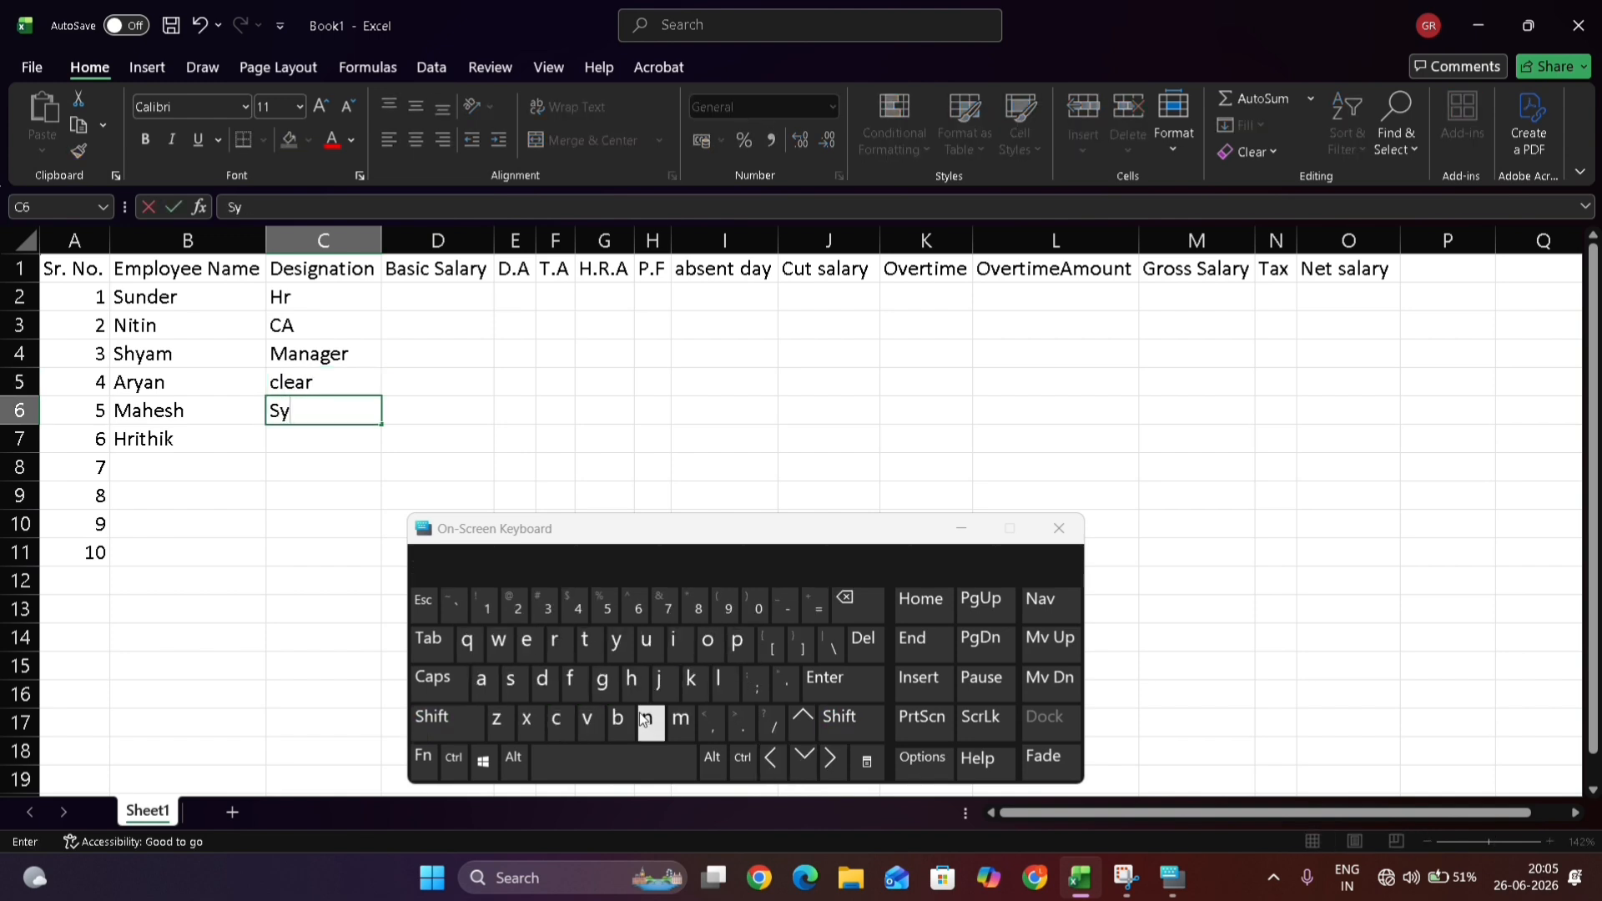
type("perviser")
left_click(802, 759)
key("shift")
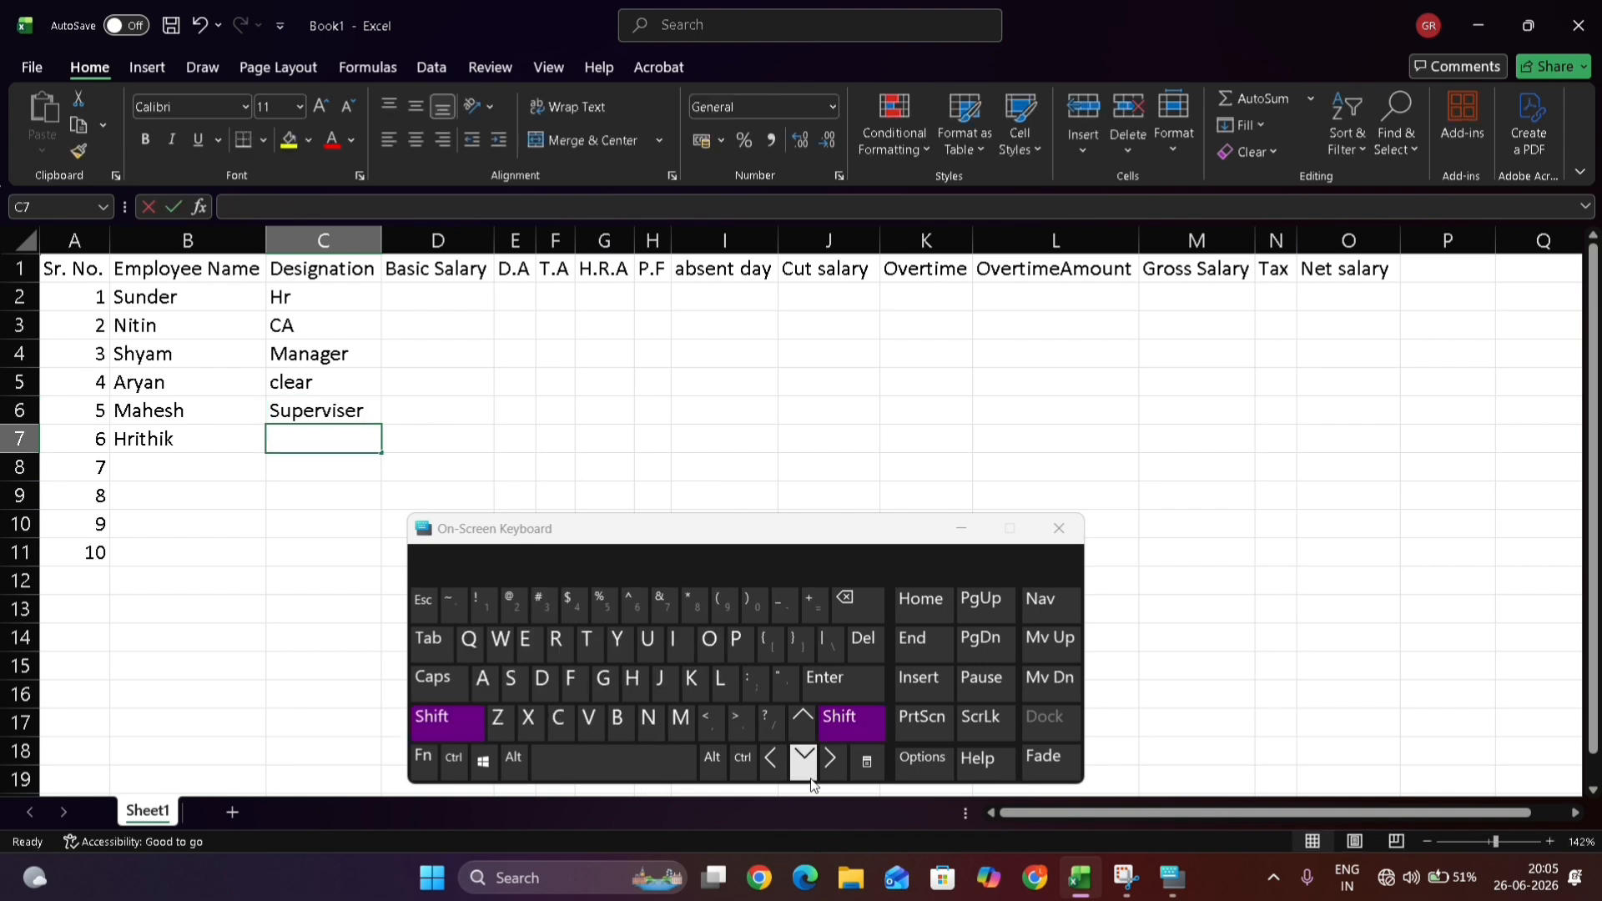
type("Jr. ca")
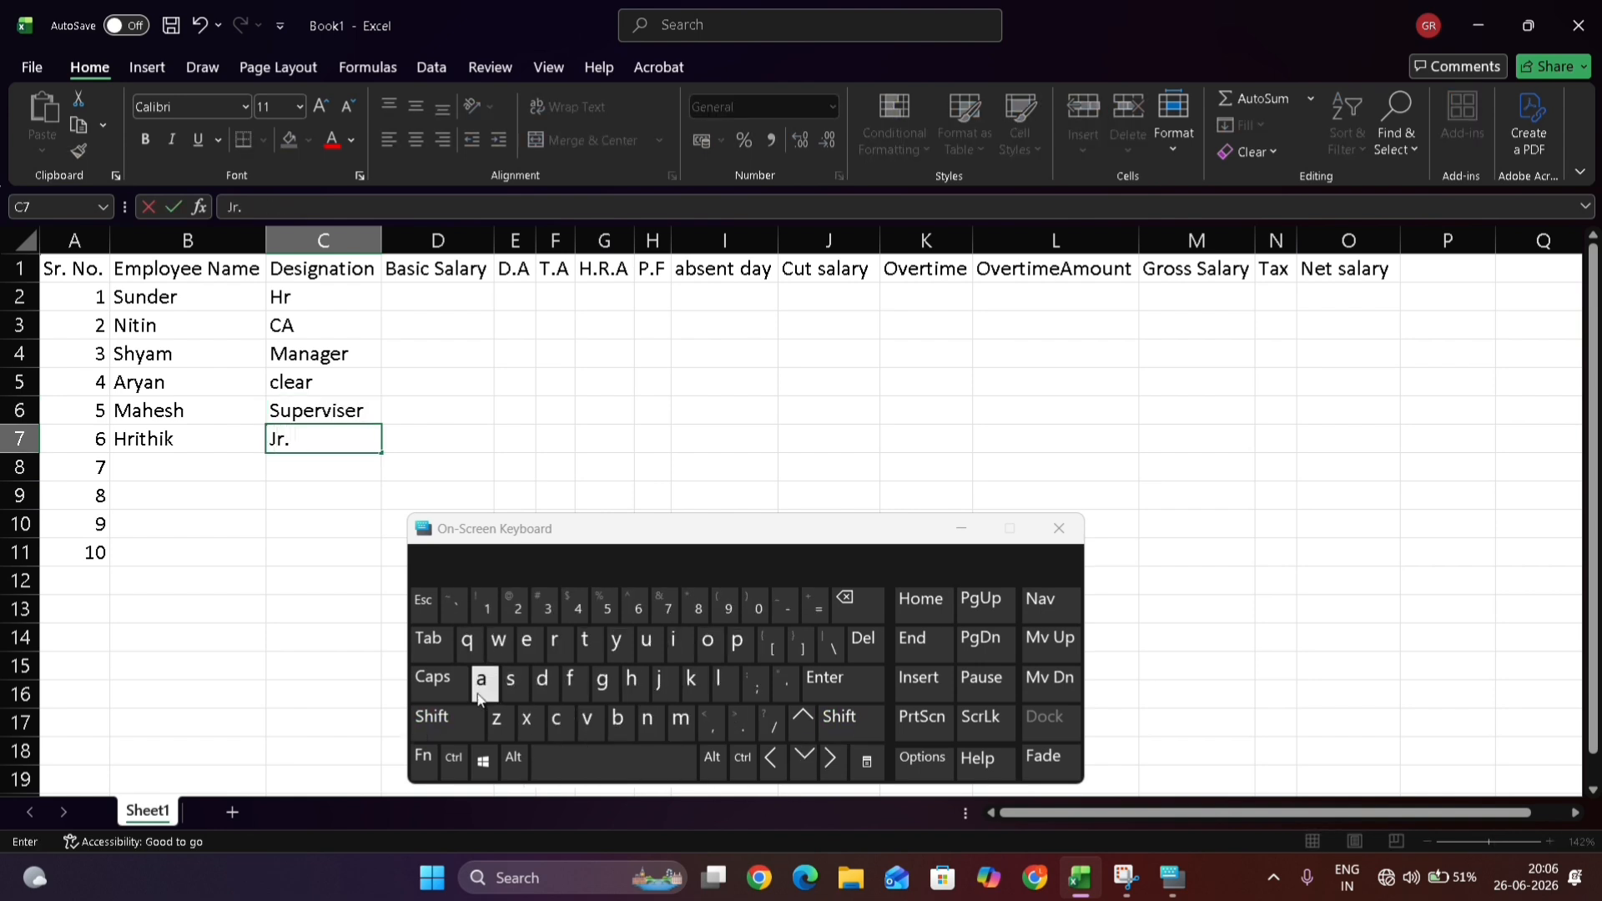
Enter the formula =RANDBETWEEN(15000,80000) in cell D2 to generate a random basic salary
left_click(421, 287)
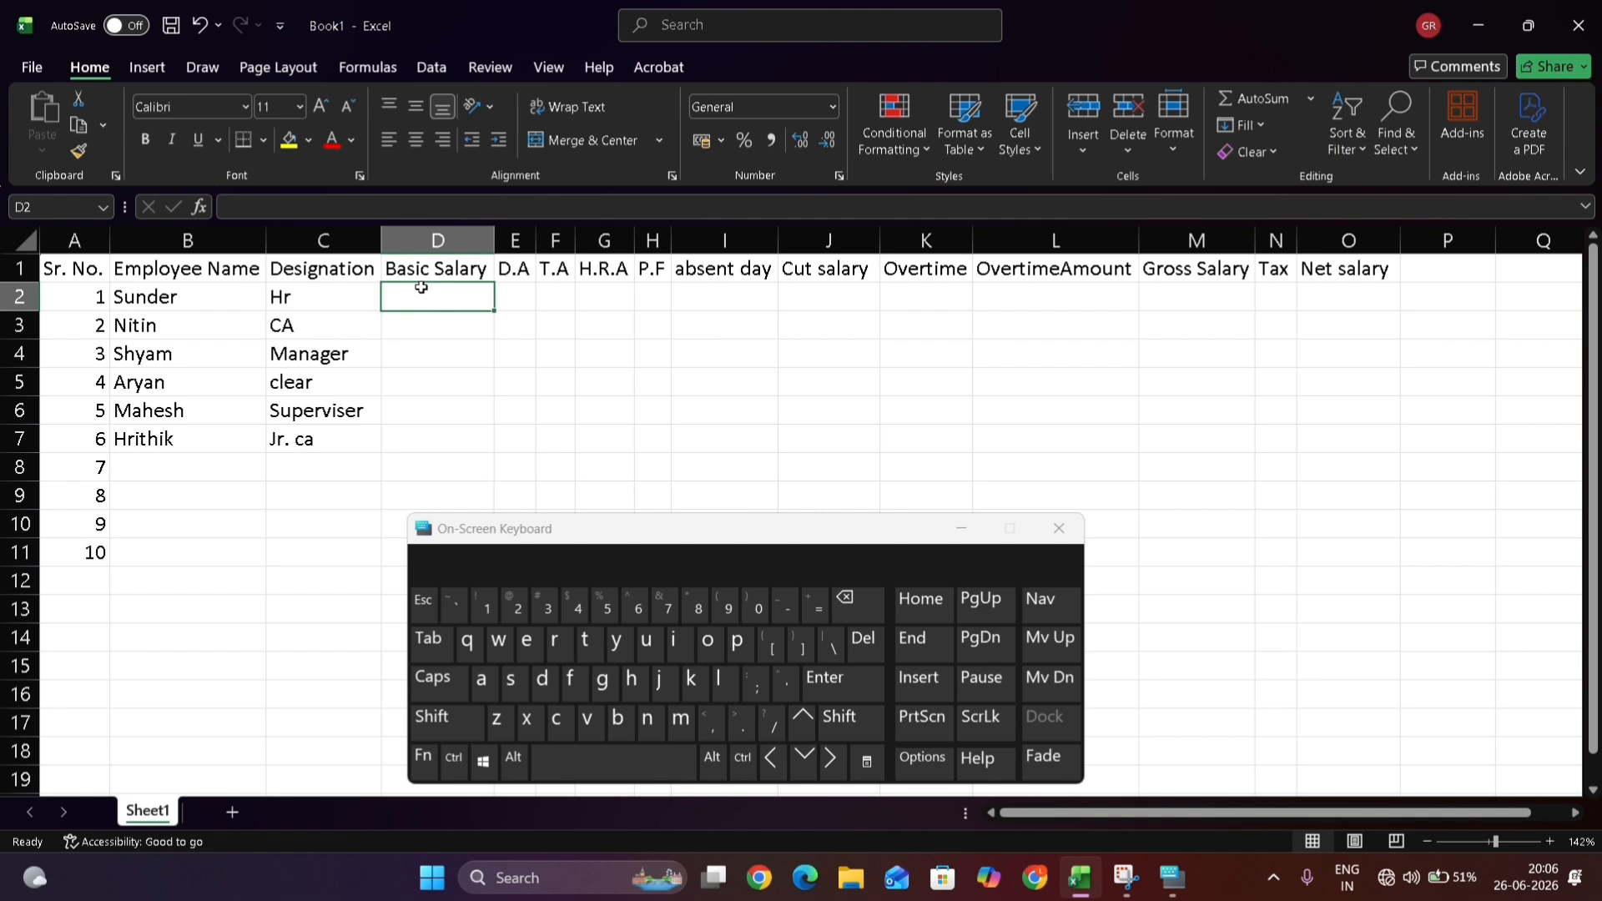
type("=")
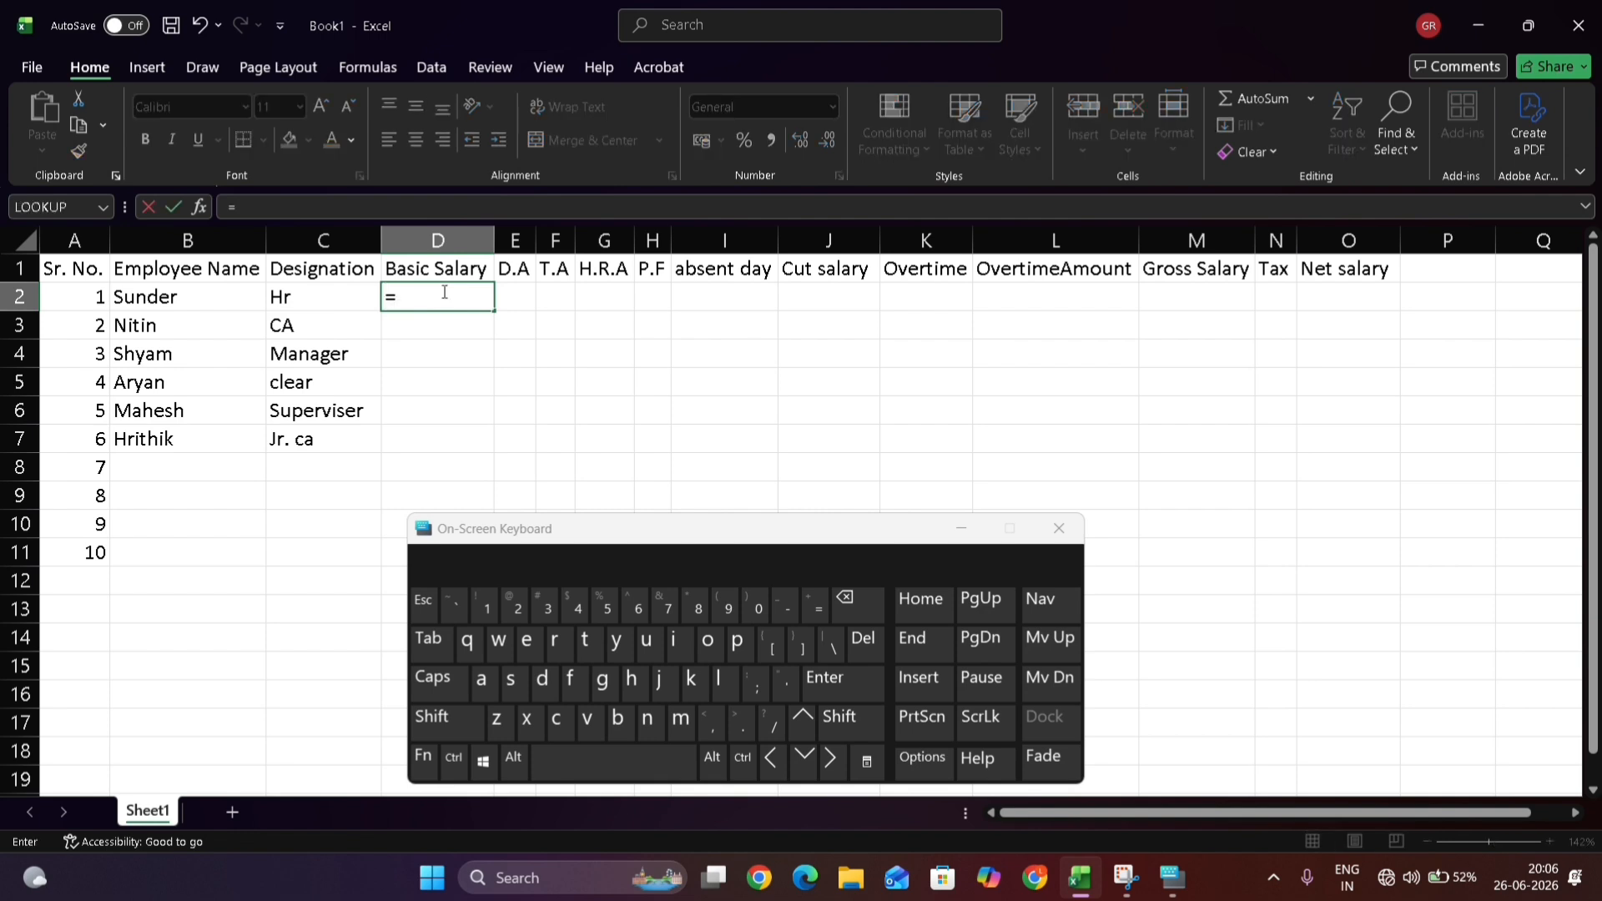
type("r")
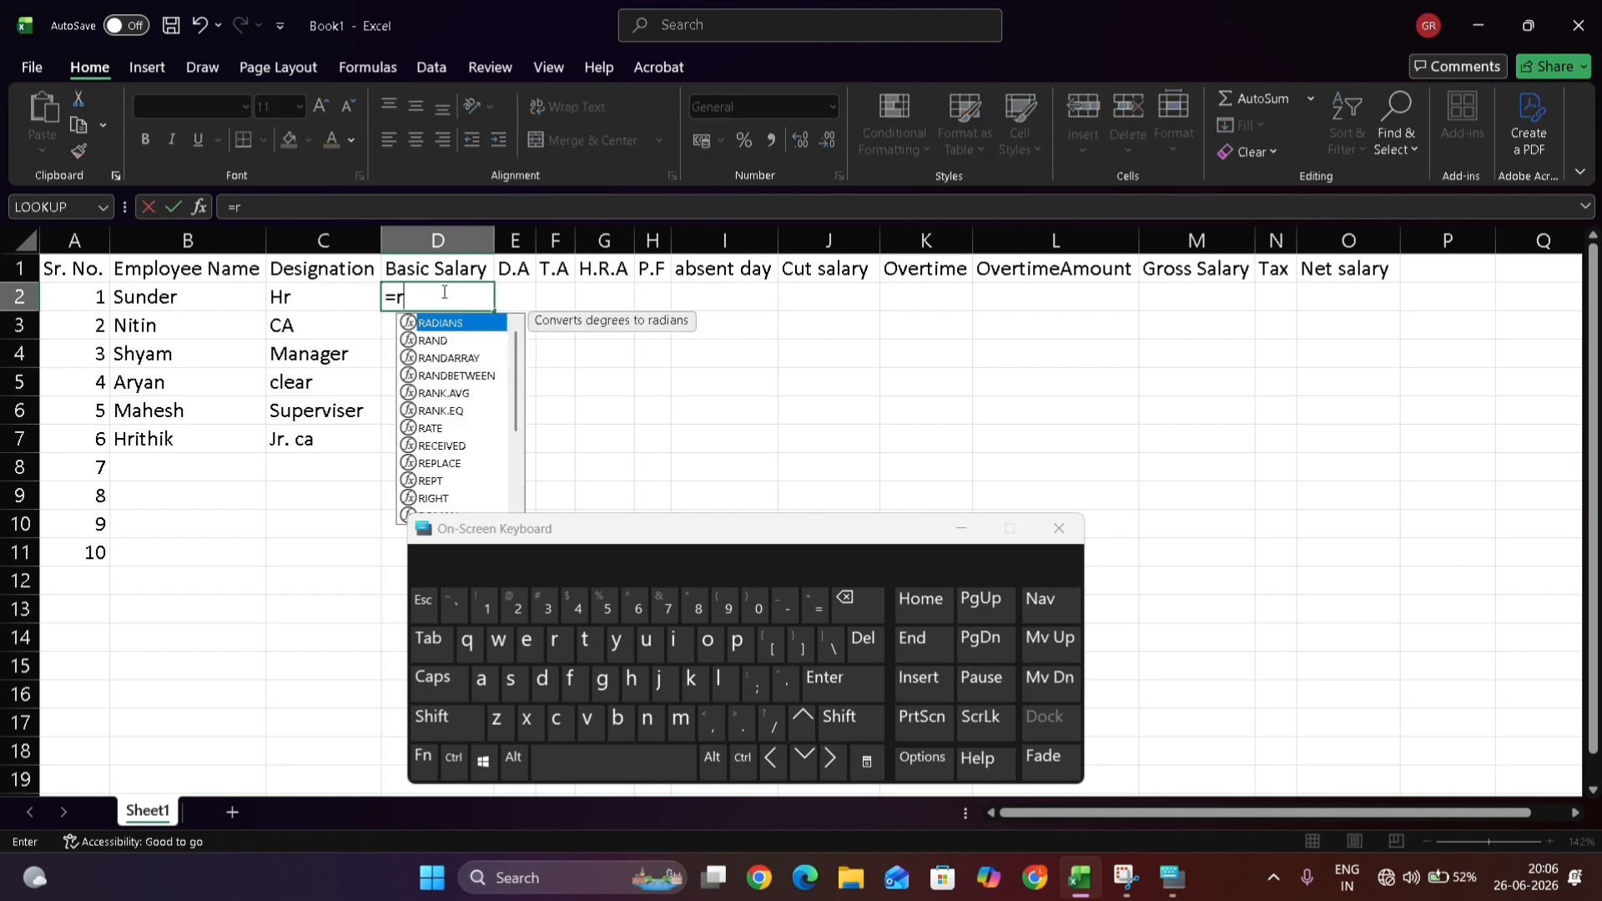
type("adet")
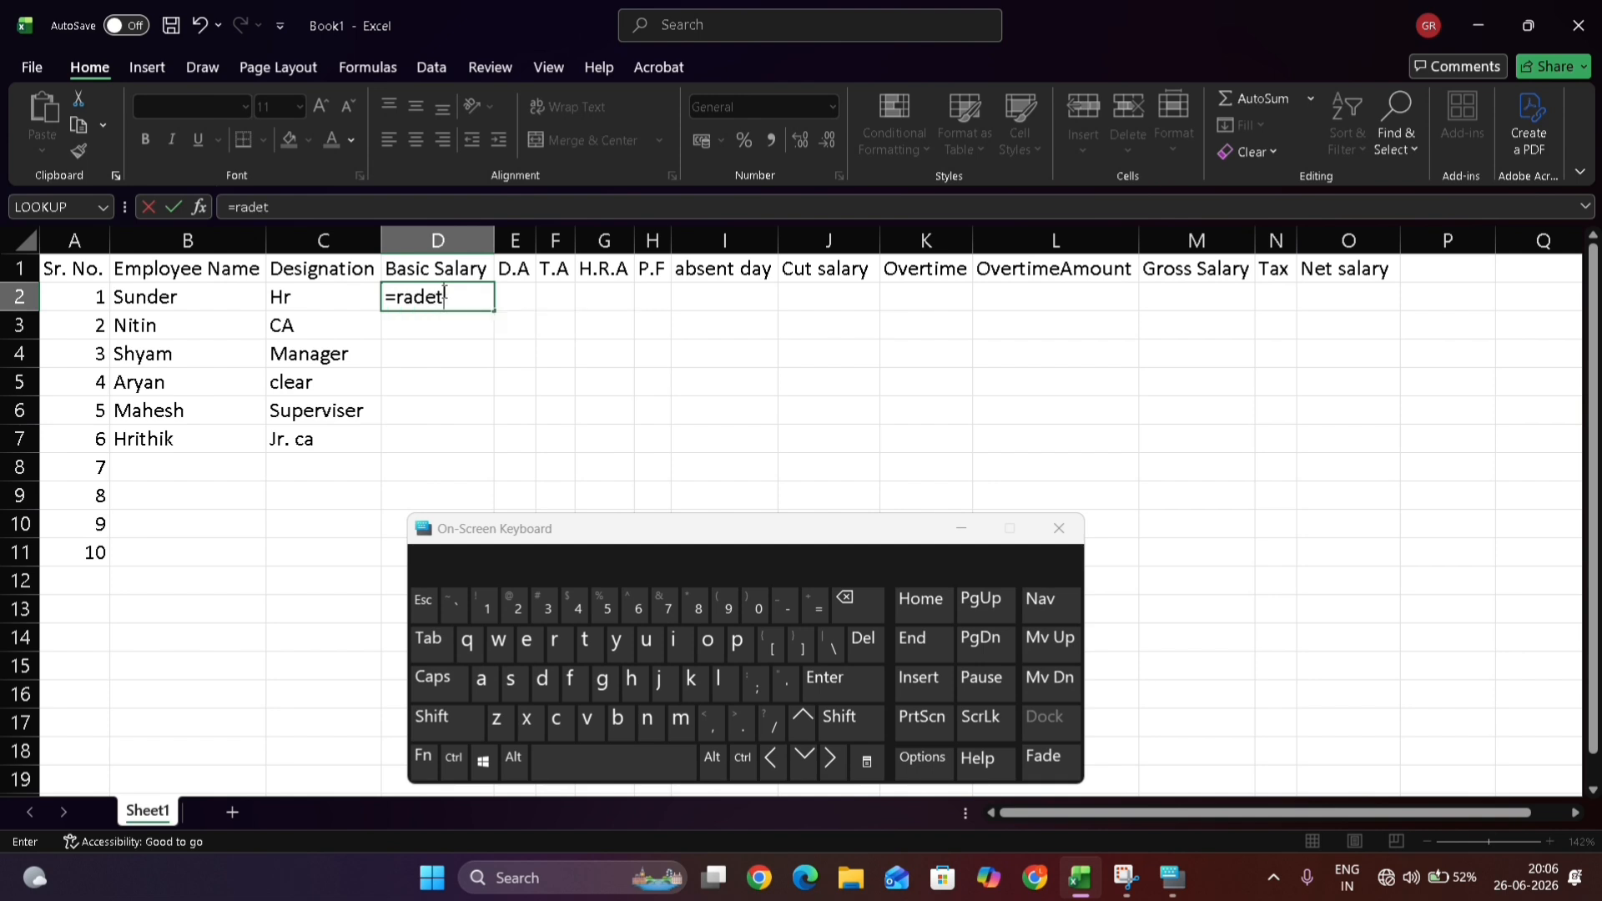
key("BackSpace")
key("BackSpace")
key("BackSpace")
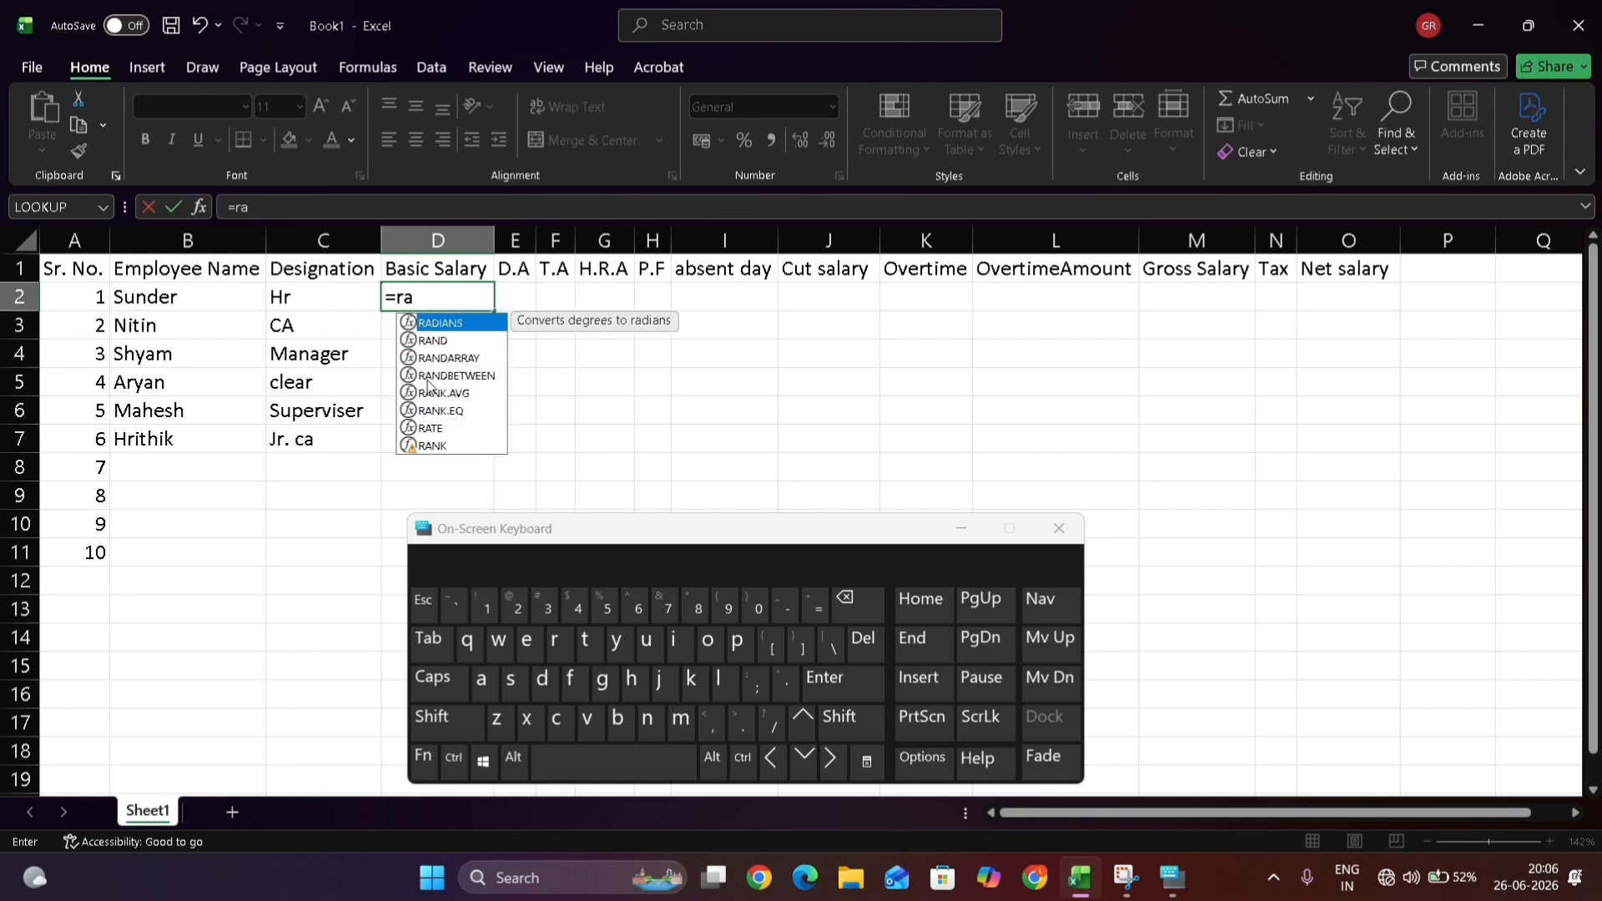
left_click(428, 377)
double_click(428, 377)
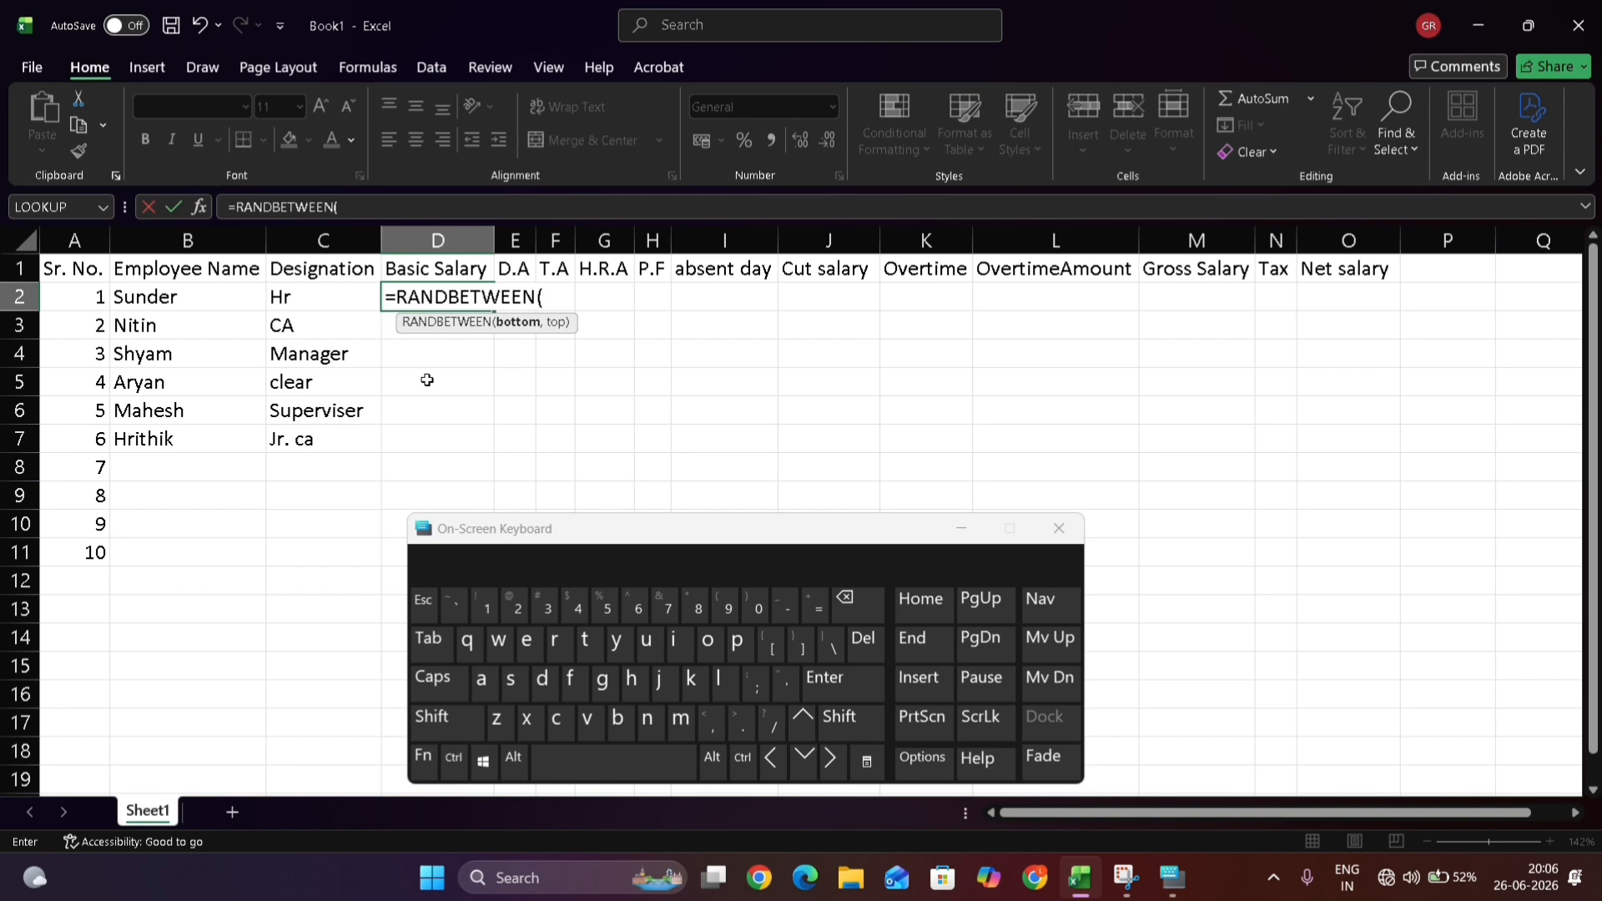
type("15000,")
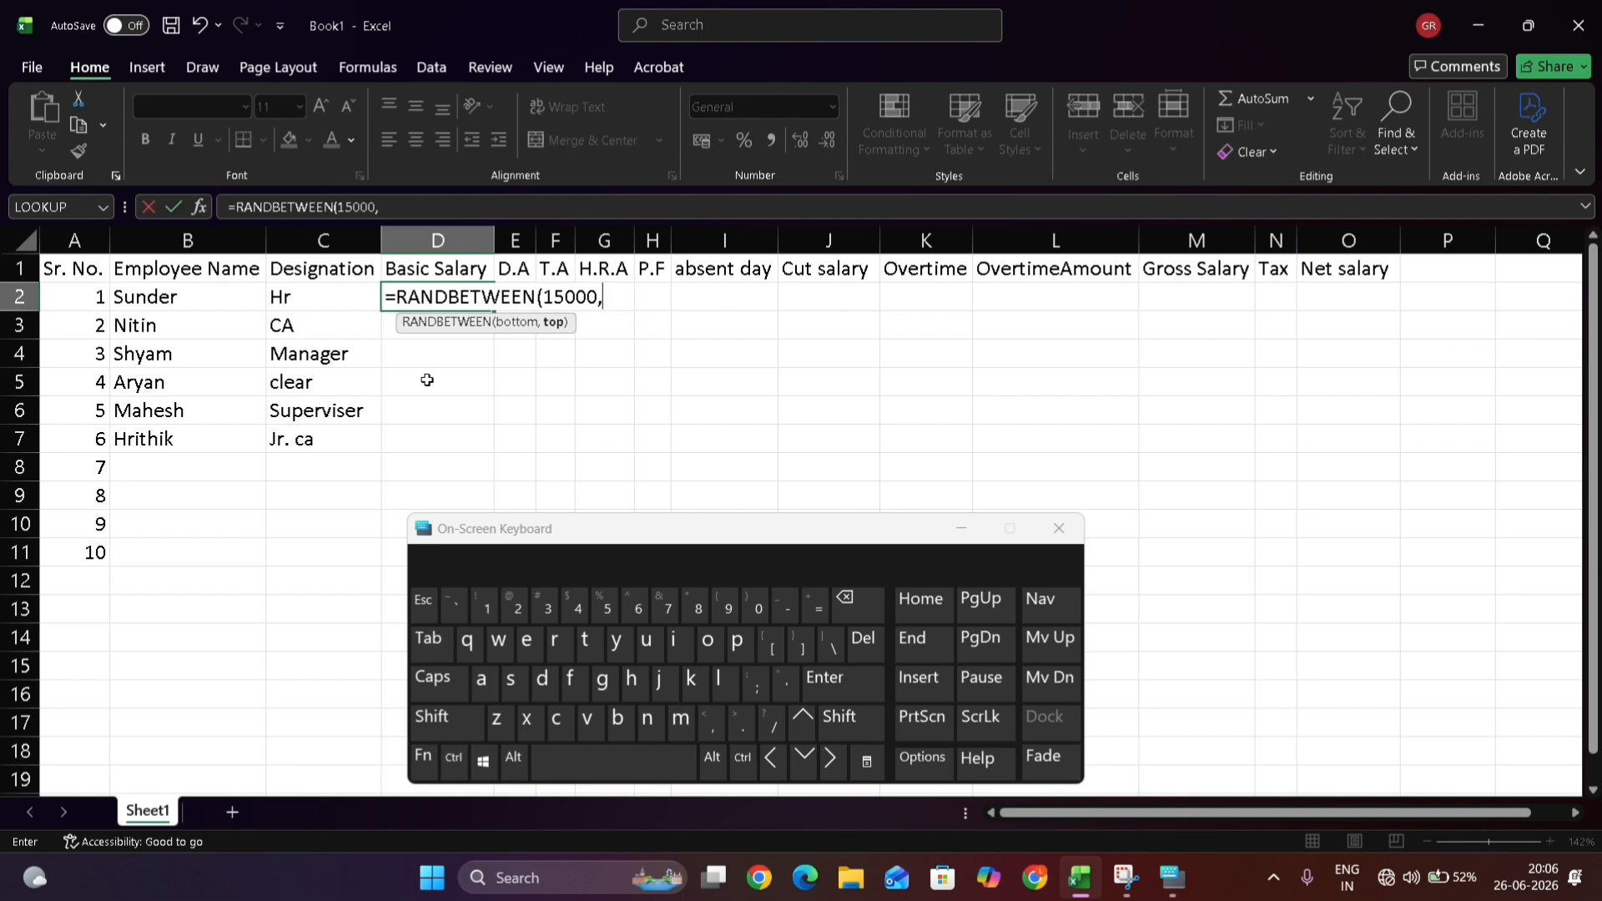
type("80000")
key("Return")
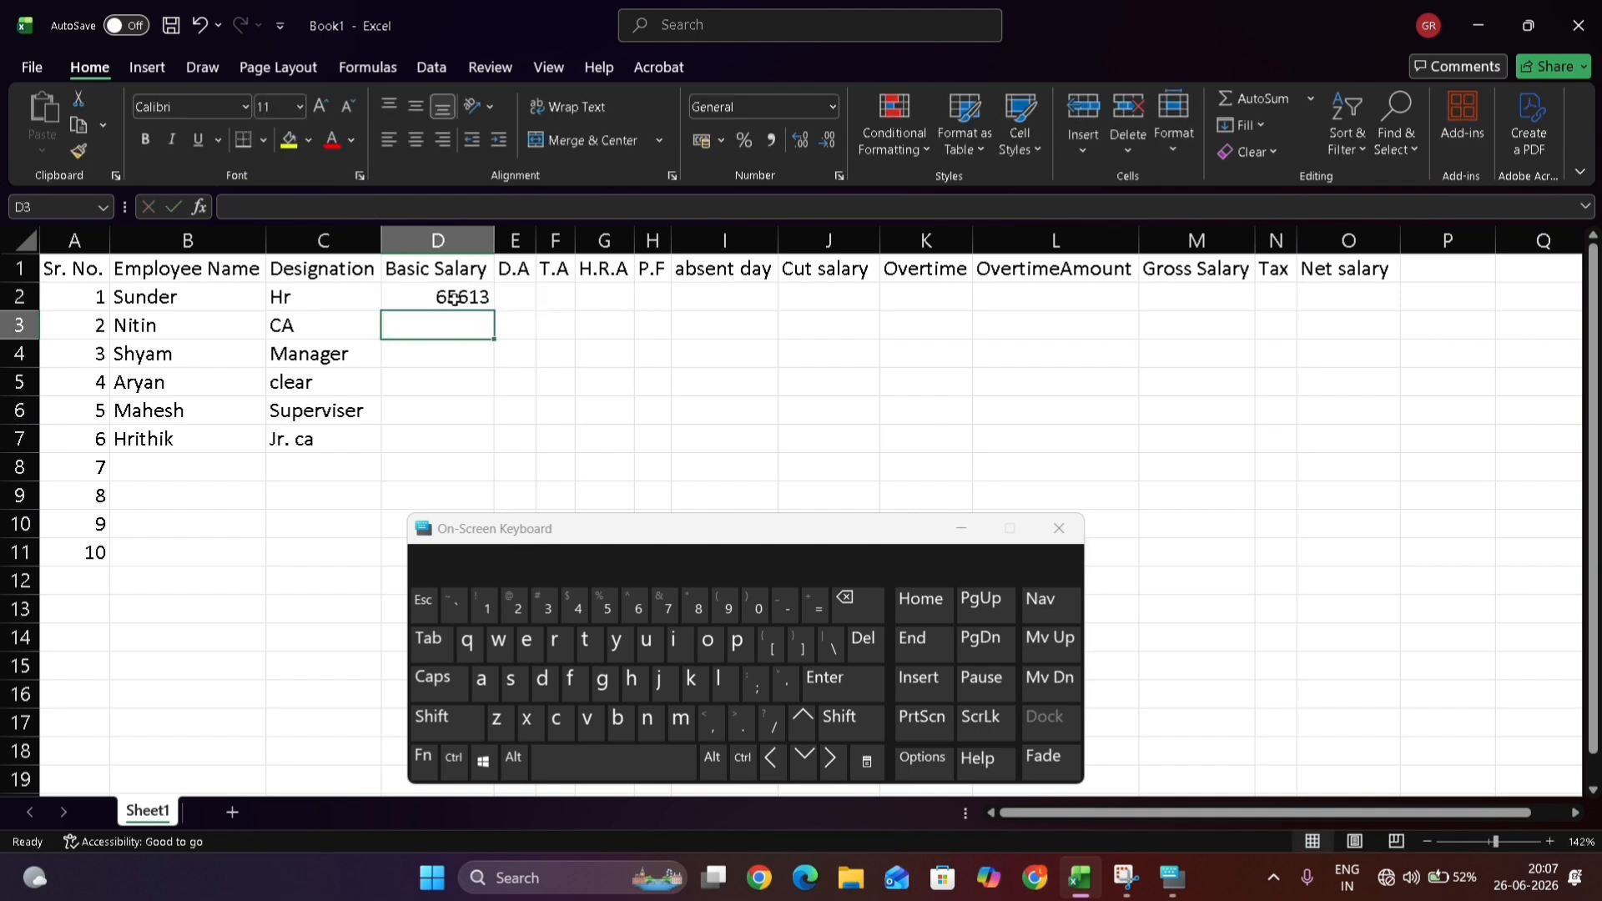
Fill the basic salary formula down to cell D7 and replace the formulas in D2 to D7 with their values
left_click(458, 301)
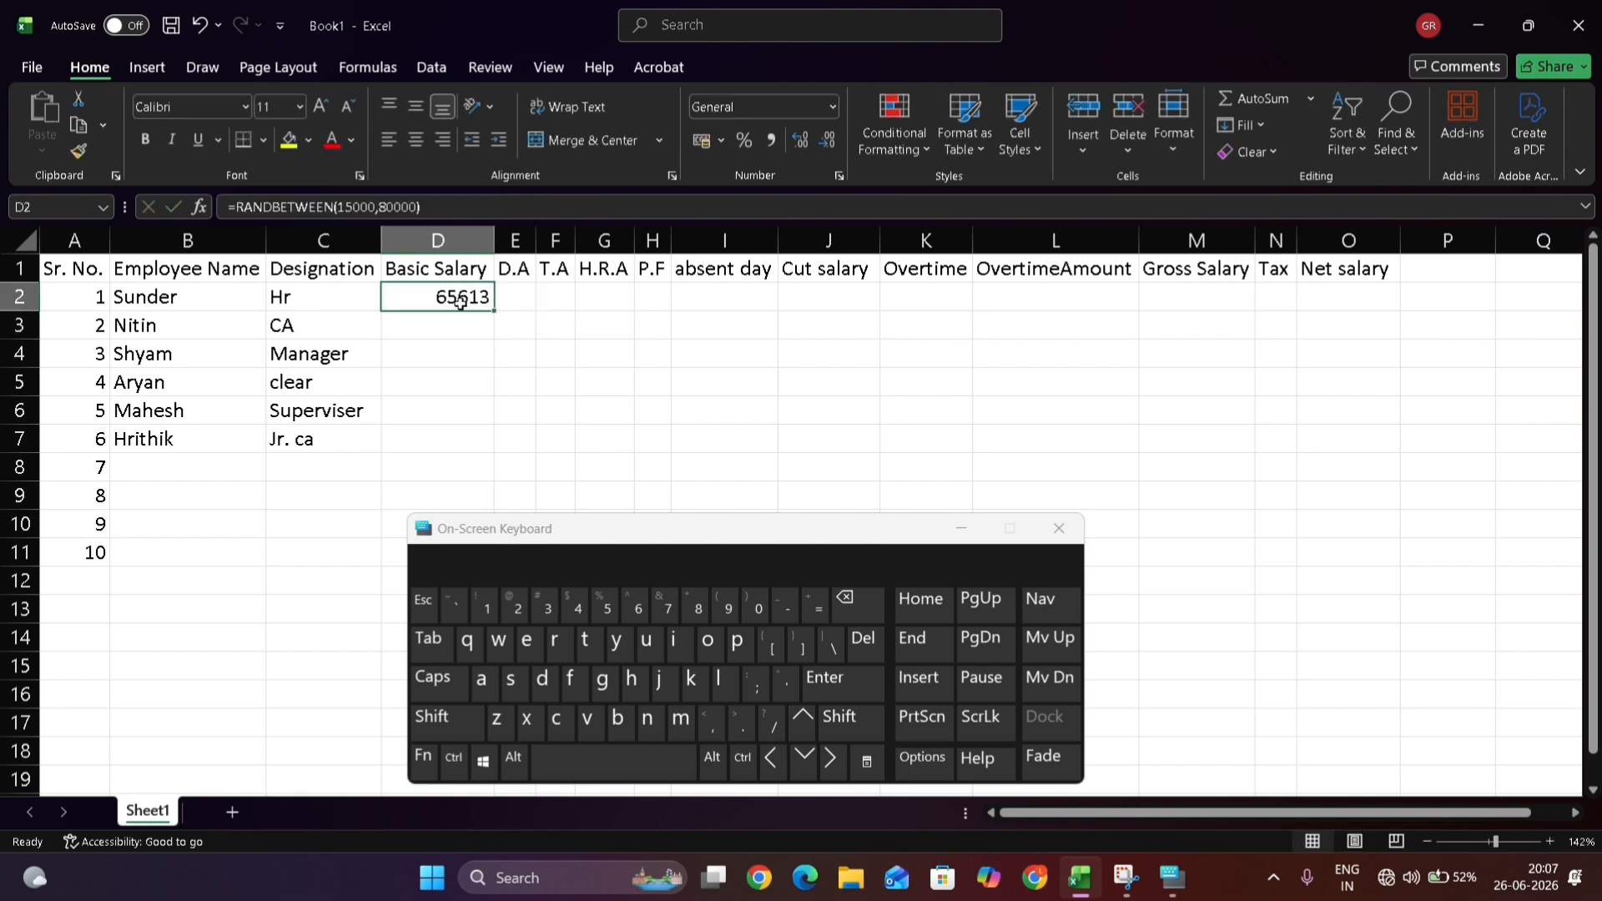
left_click_drag(494, 315, 489, 453)
key("ctrl")
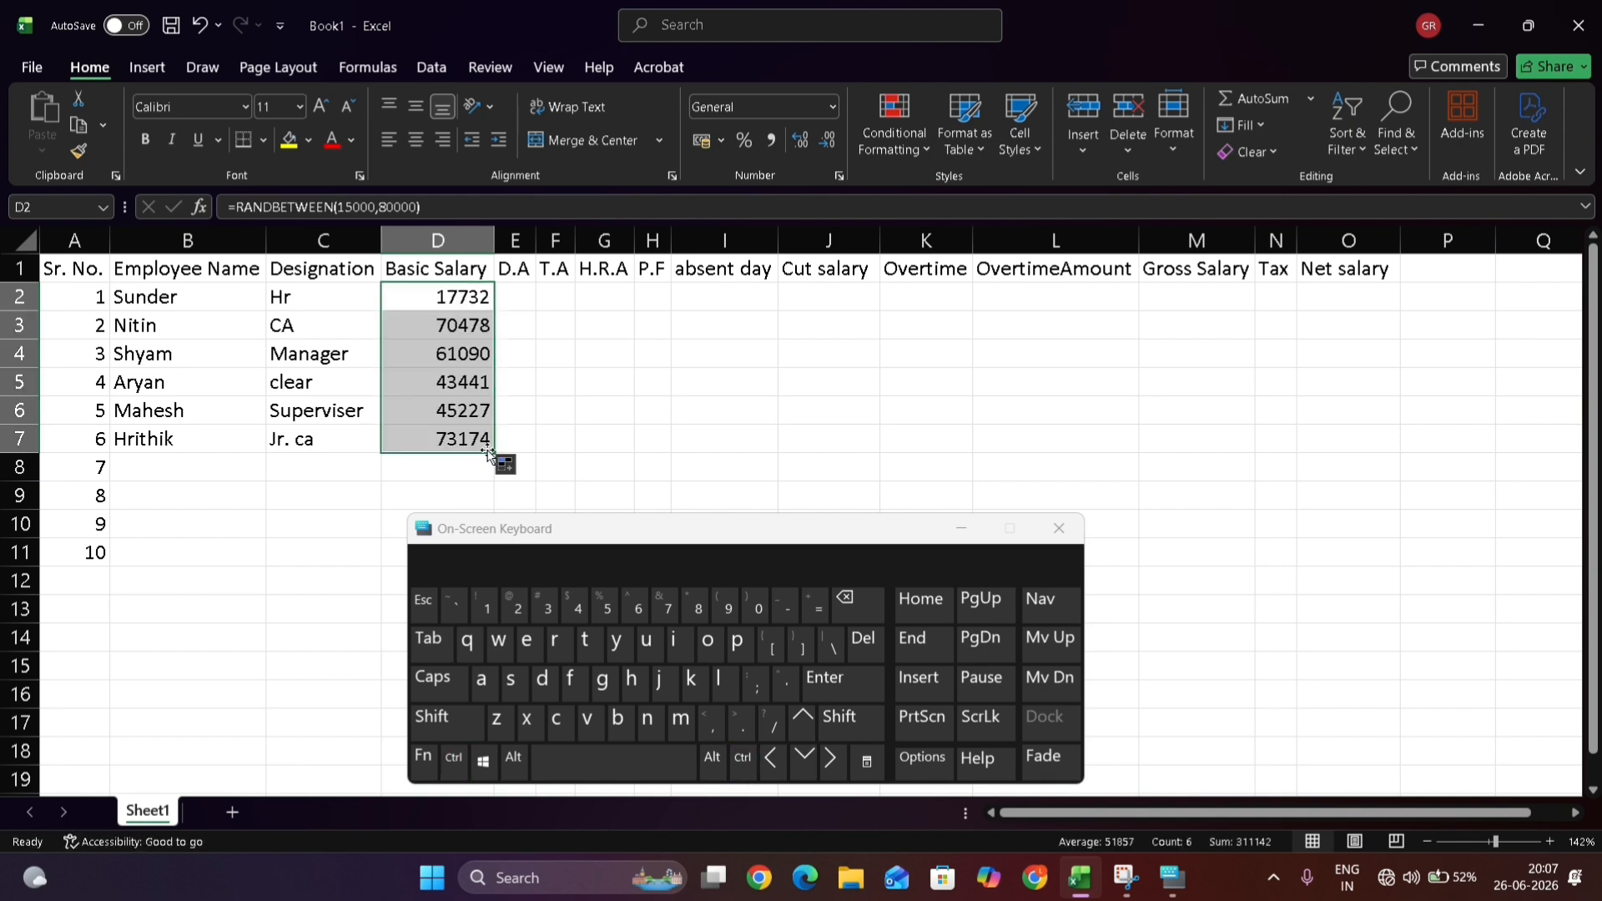
key("ctrl+c")
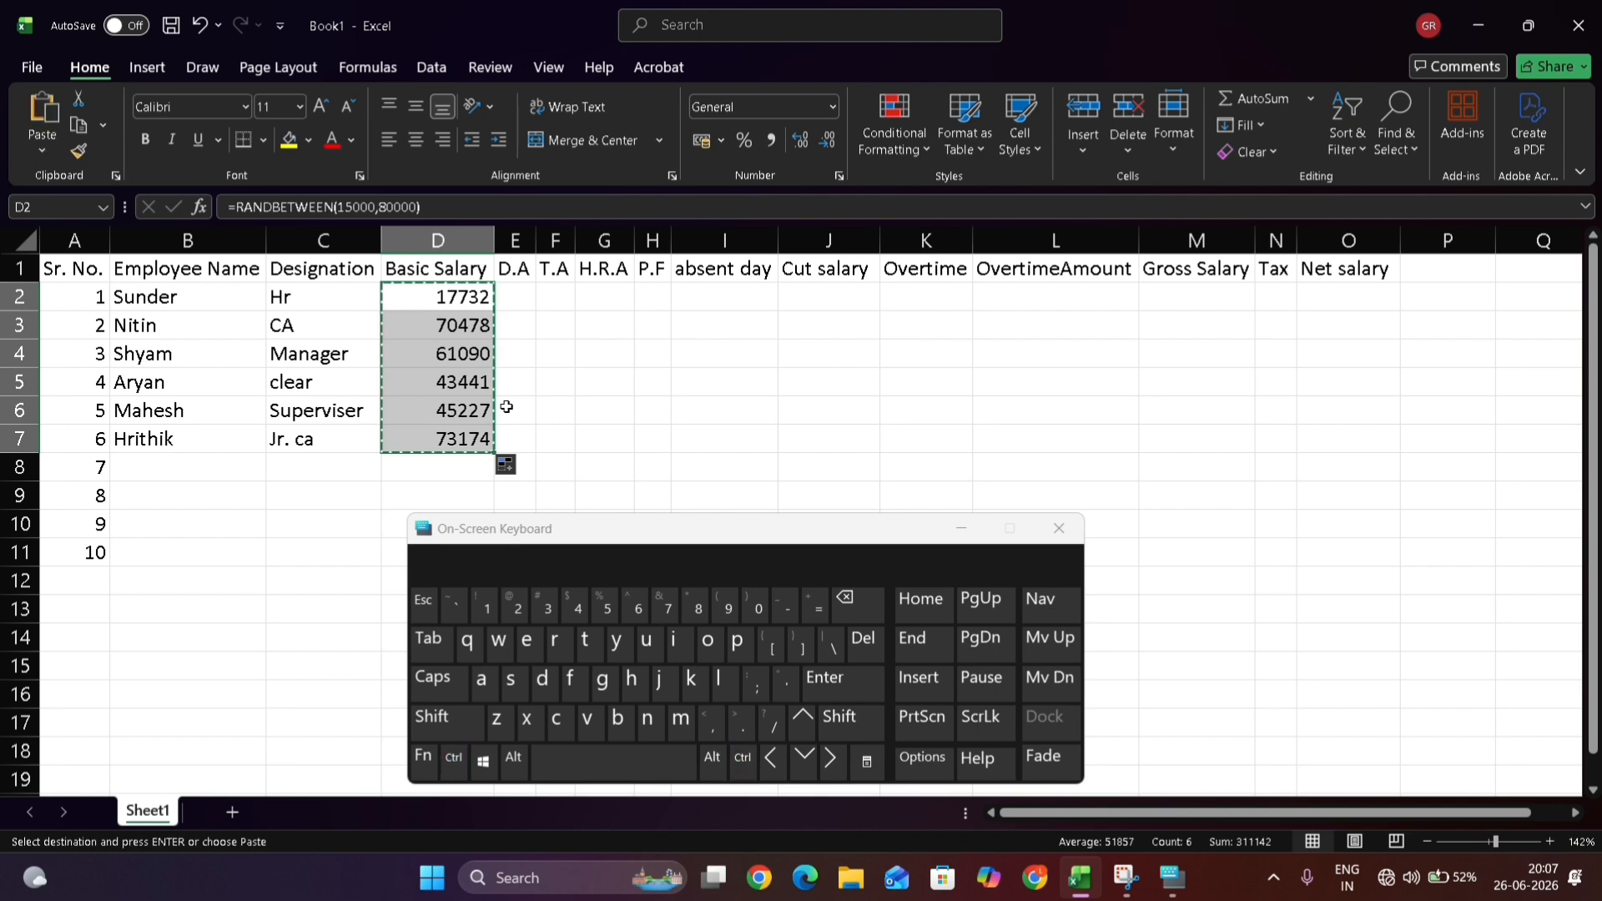
left_click(42, 149)
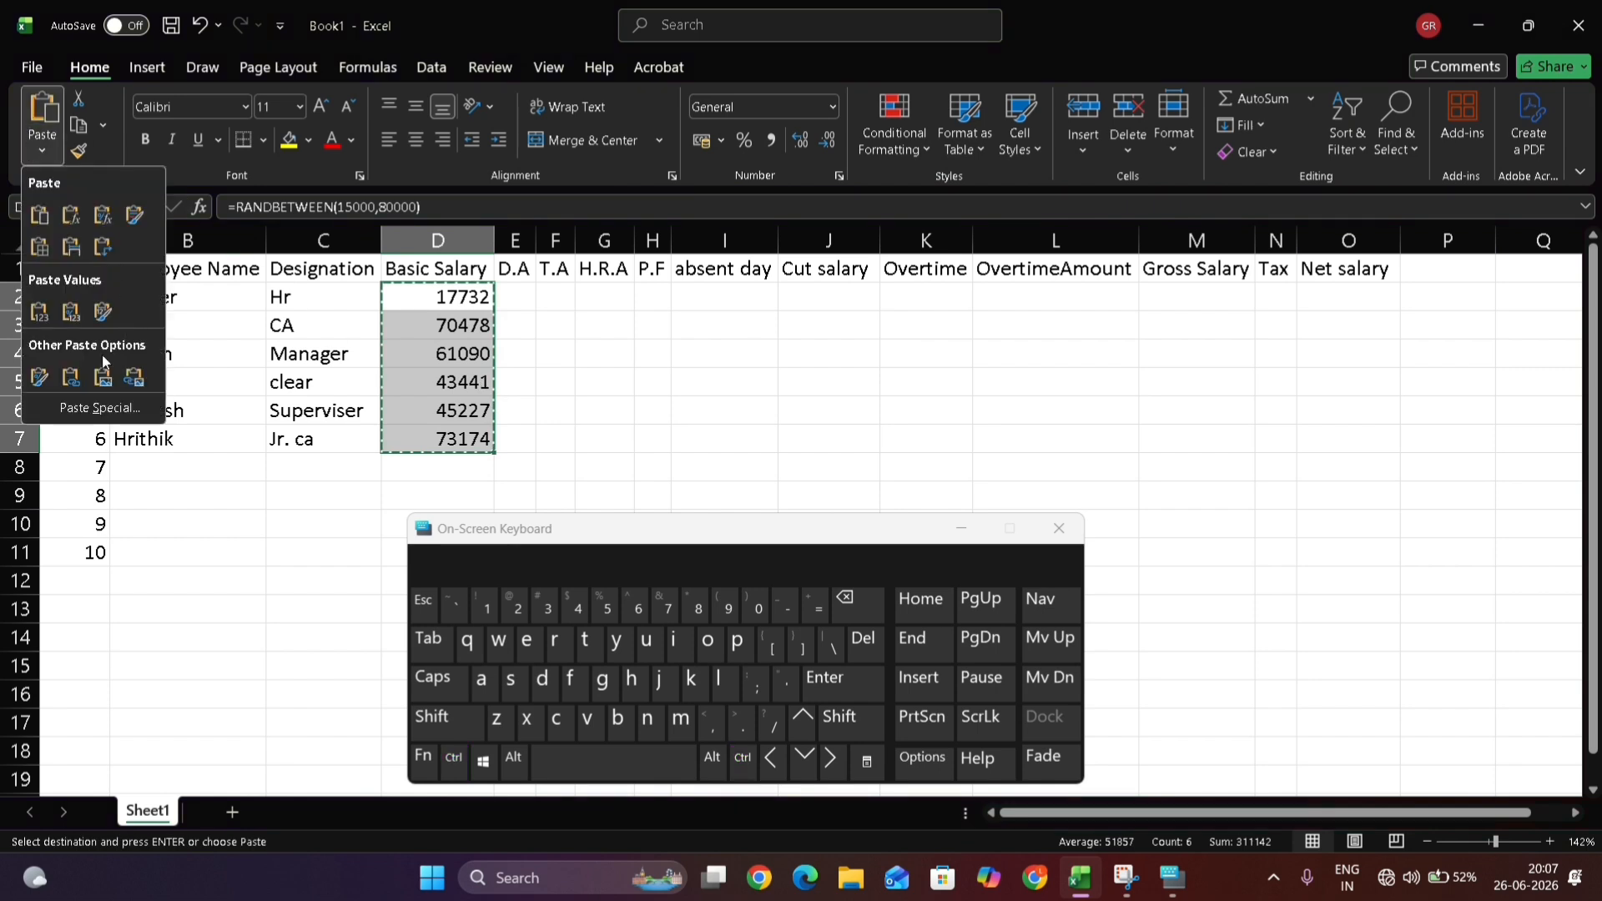
left_click(42, 314)
left_click(42, 315)
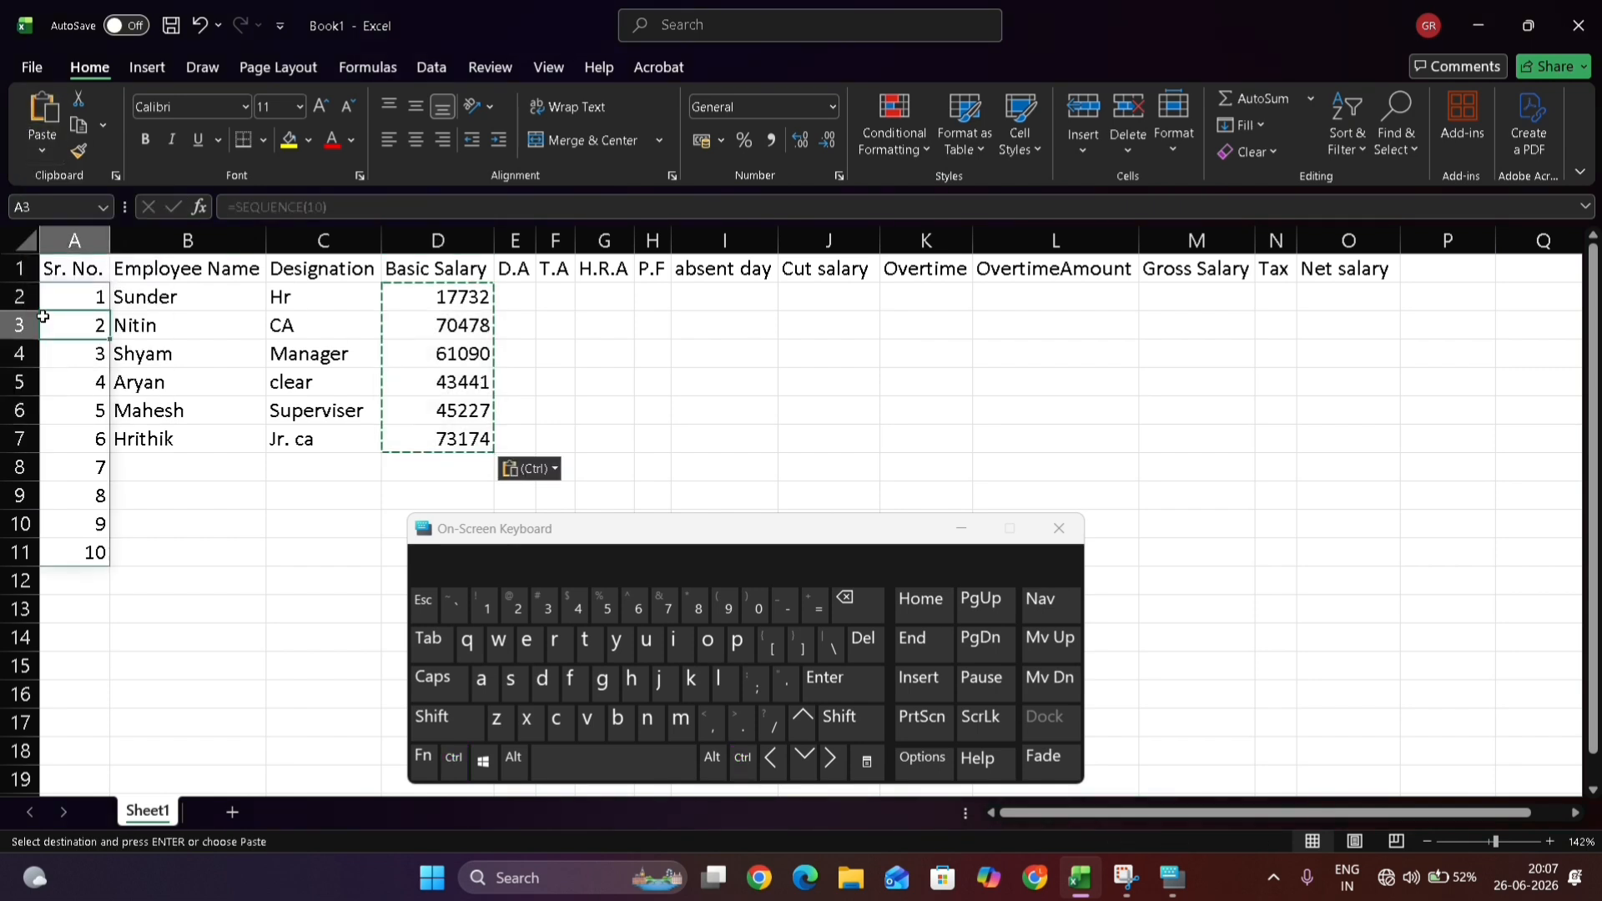
Paste the copied basic salary values over the serial numbers in column A and undo the pastes
left_click(50, 150)
left_click(38, 310)
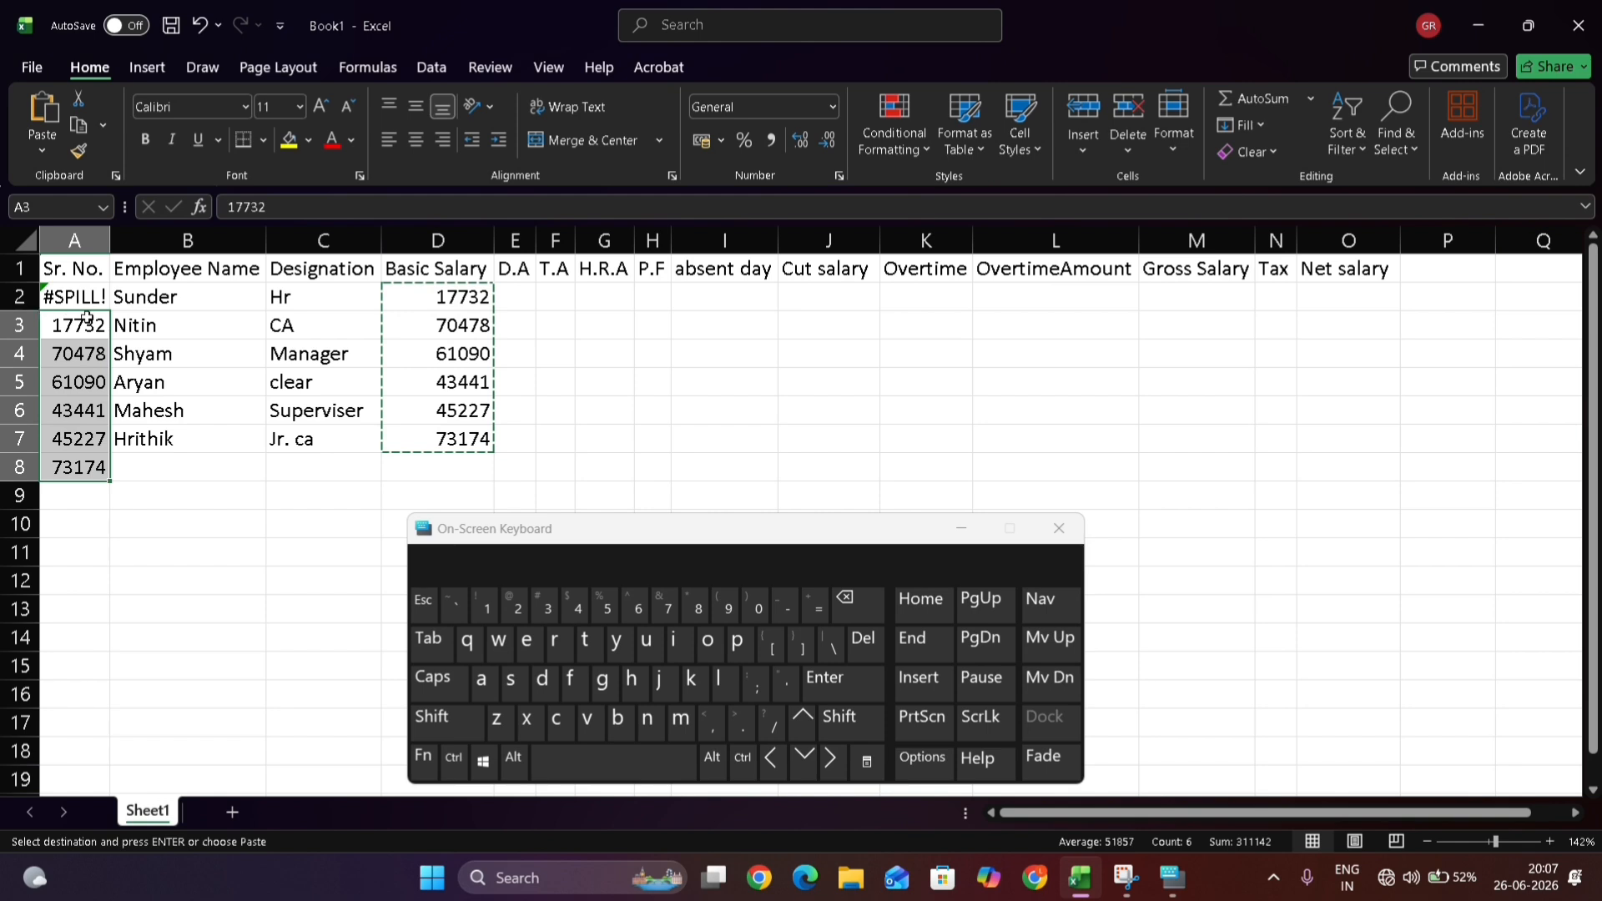
left_click(440, 324)
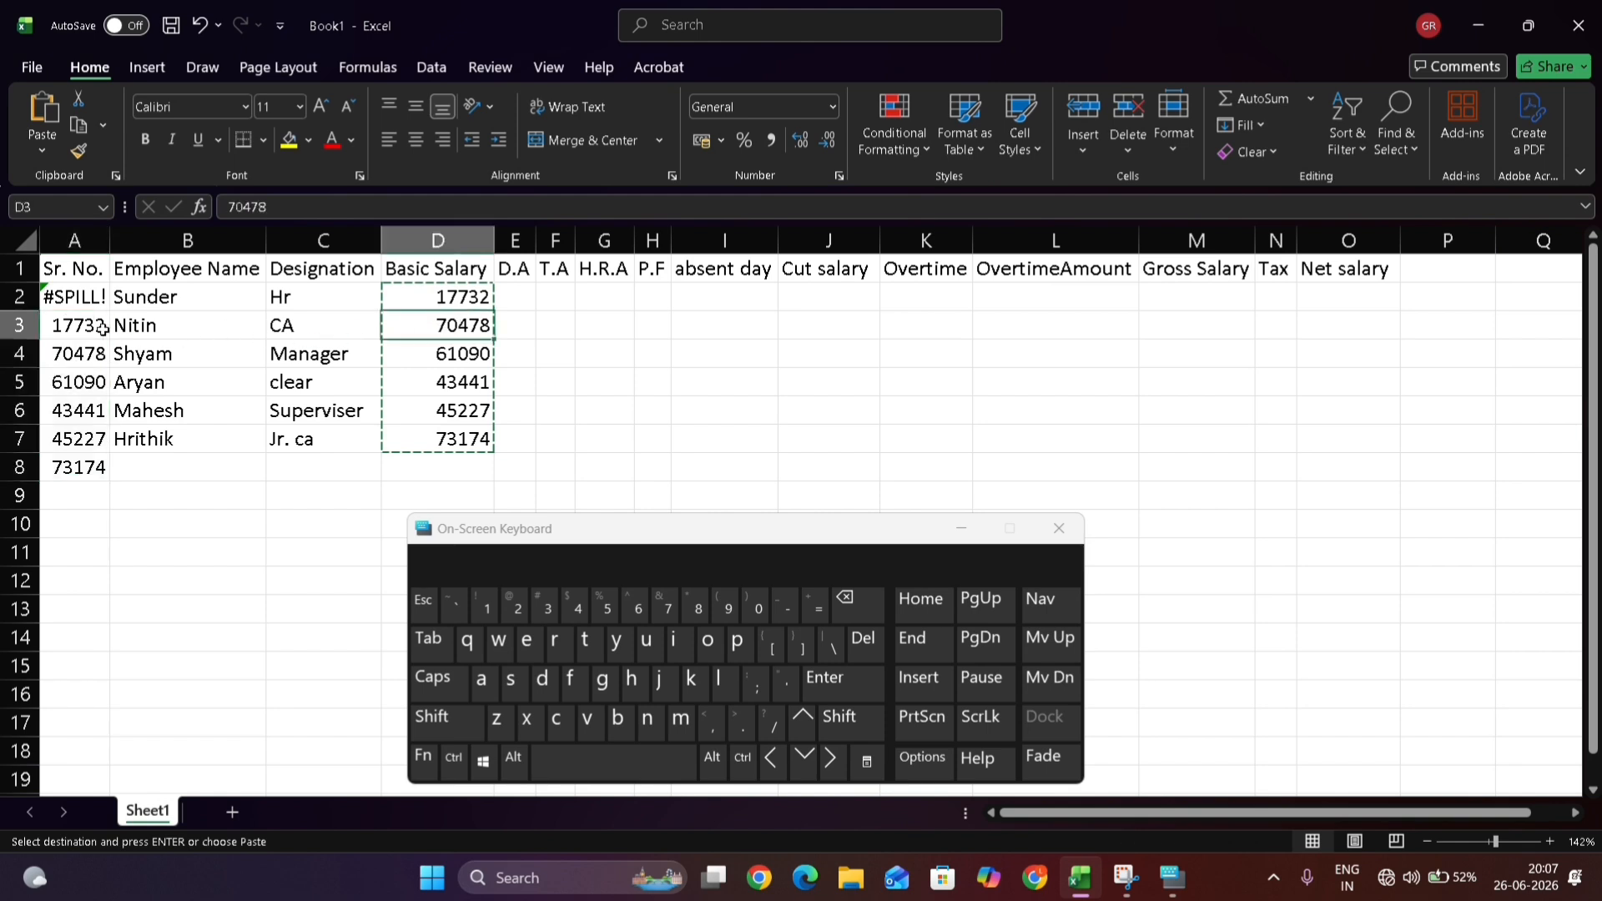
left_click_drag(77, 299, 83, 483)
key("ctrl+v")
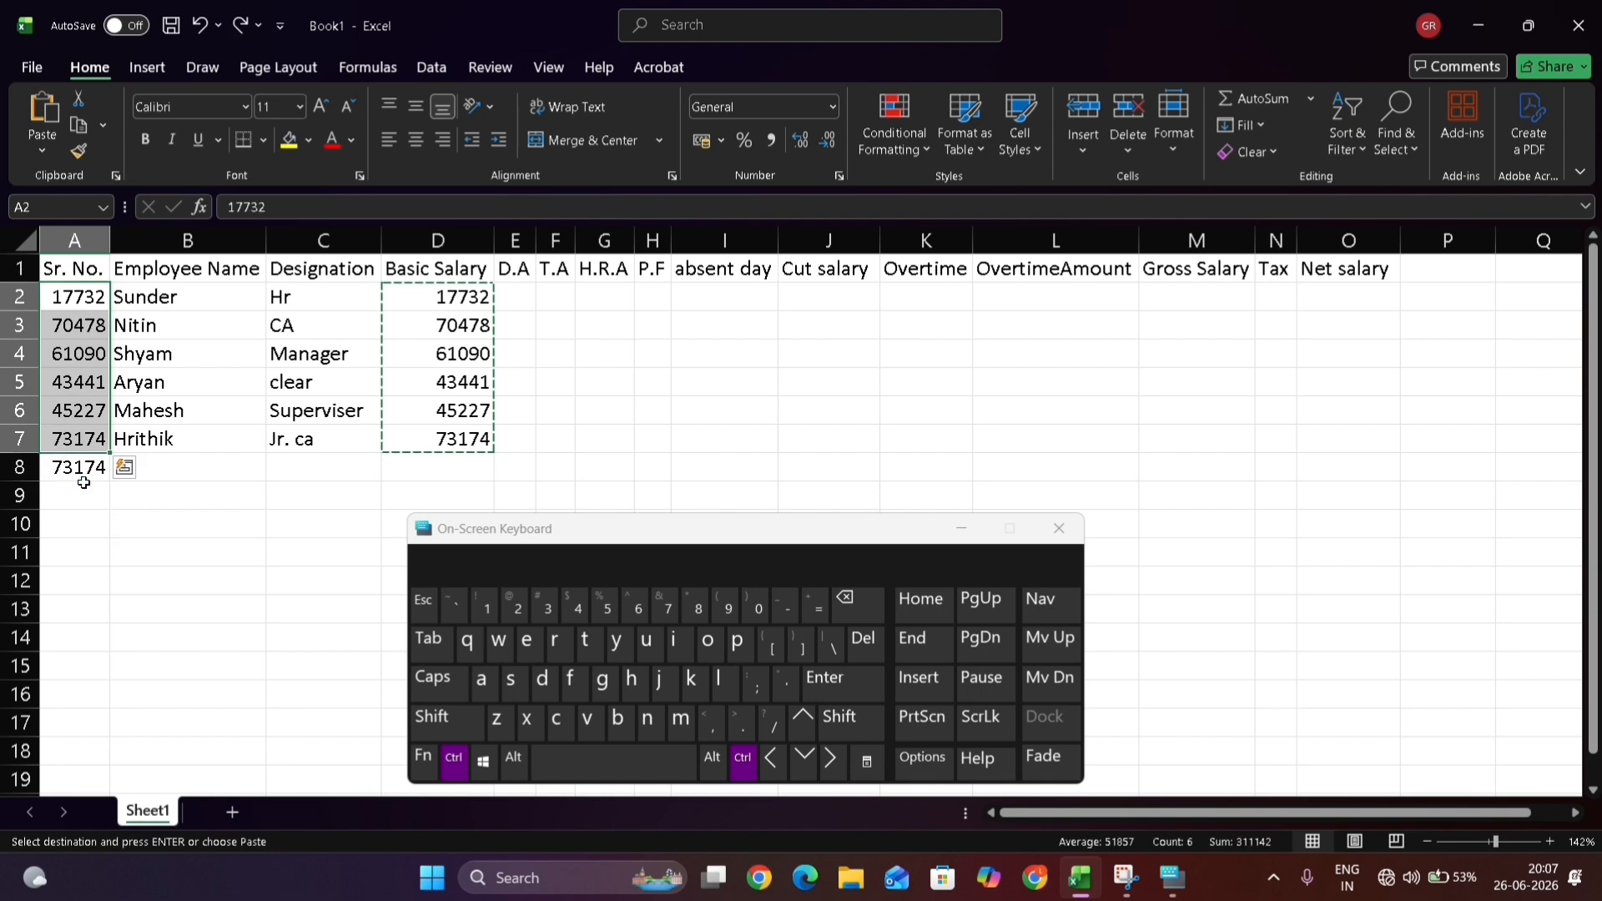
key("ctrl+z")
key("ctrl+z")
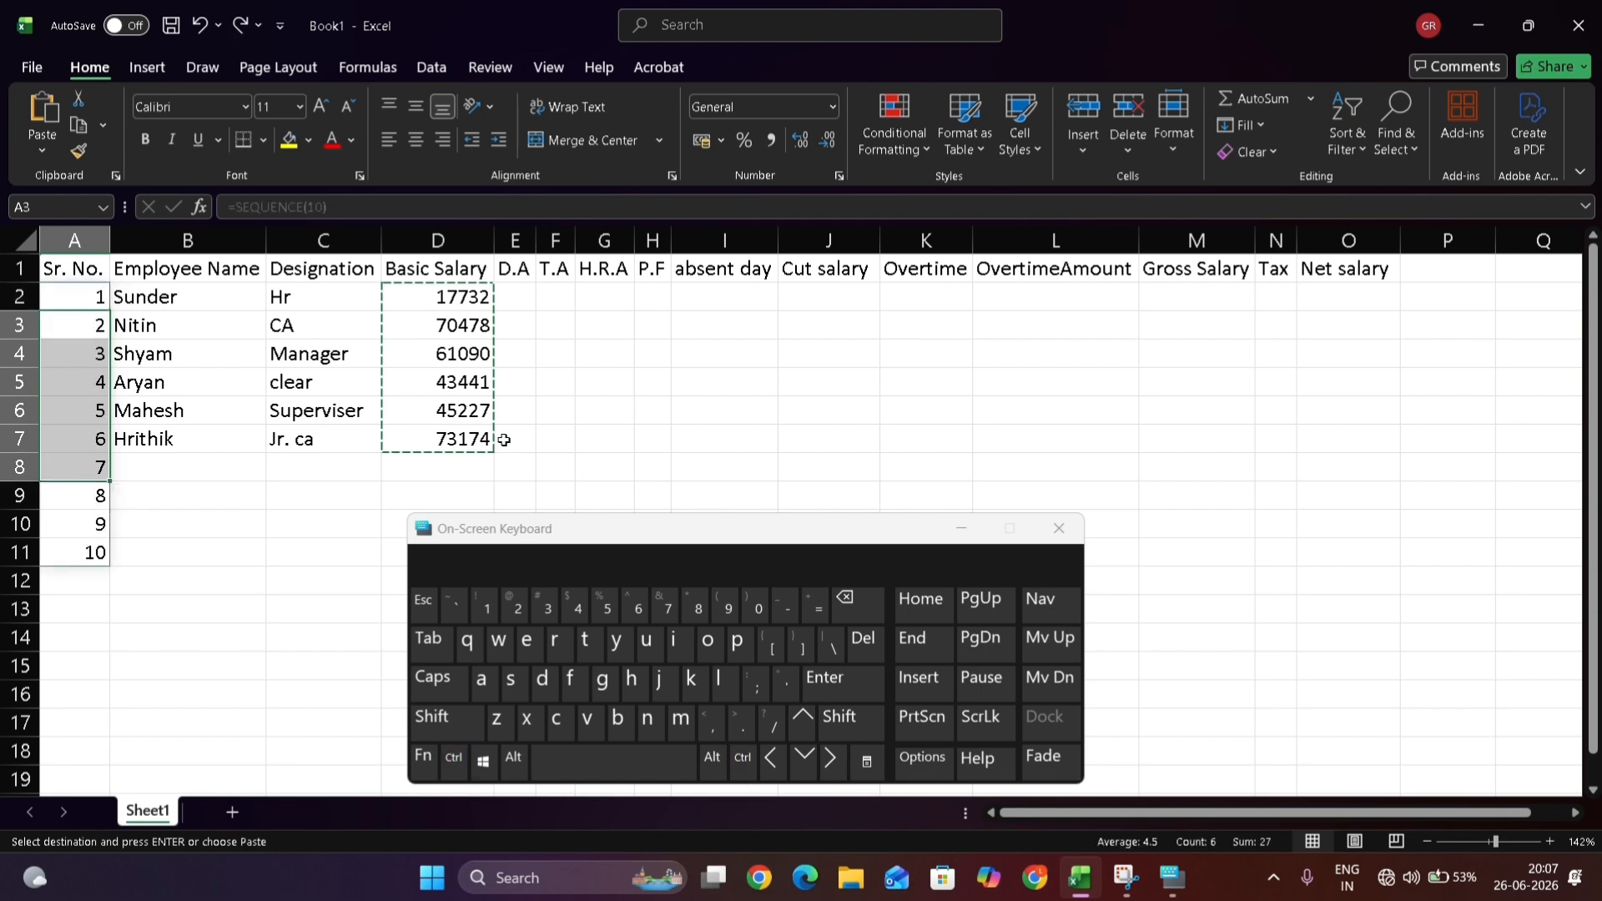
left_click(448, 304)
left_click_drag(448, 304, 450, 440)
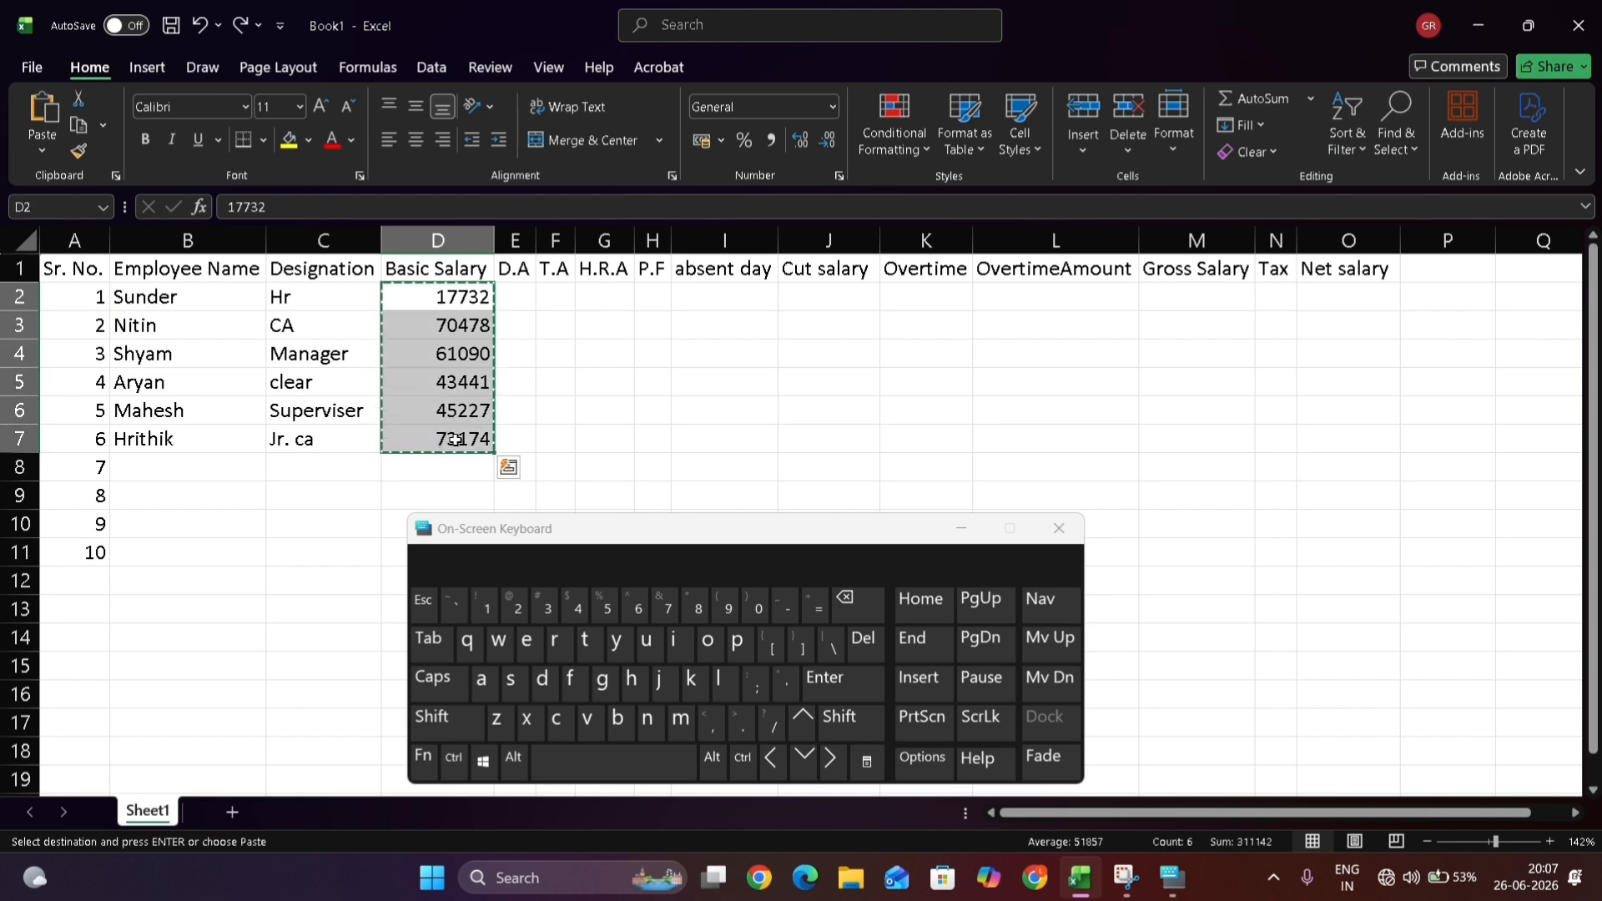
Enter the allowance rates da 7 and ta 6 in cells M11 to N12
left_click(526, 291)
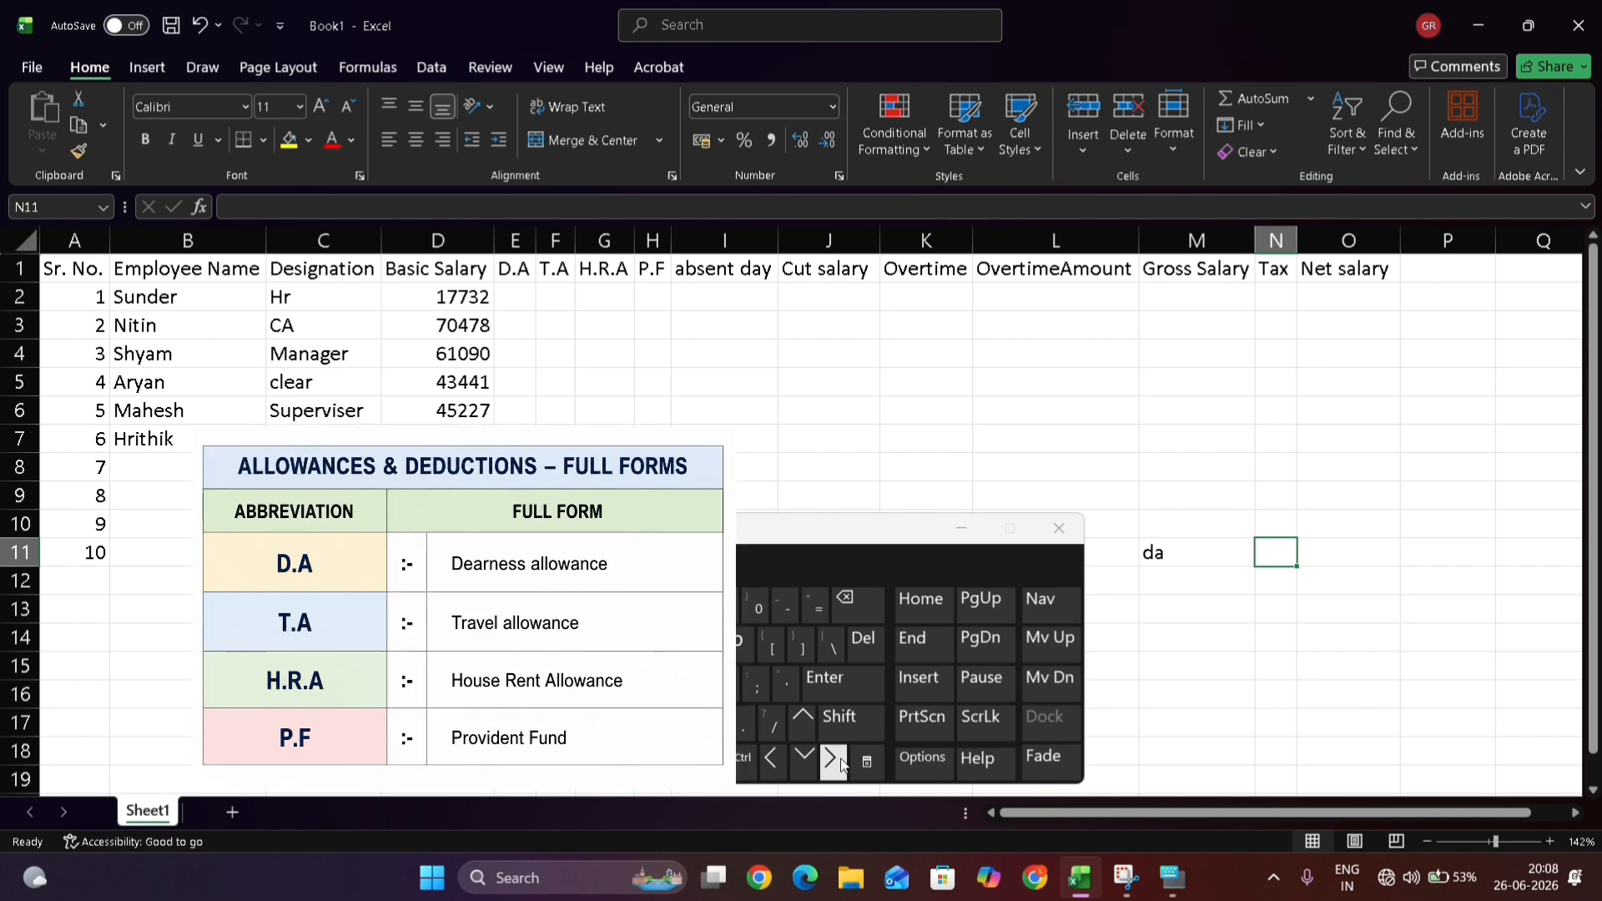
type("7")
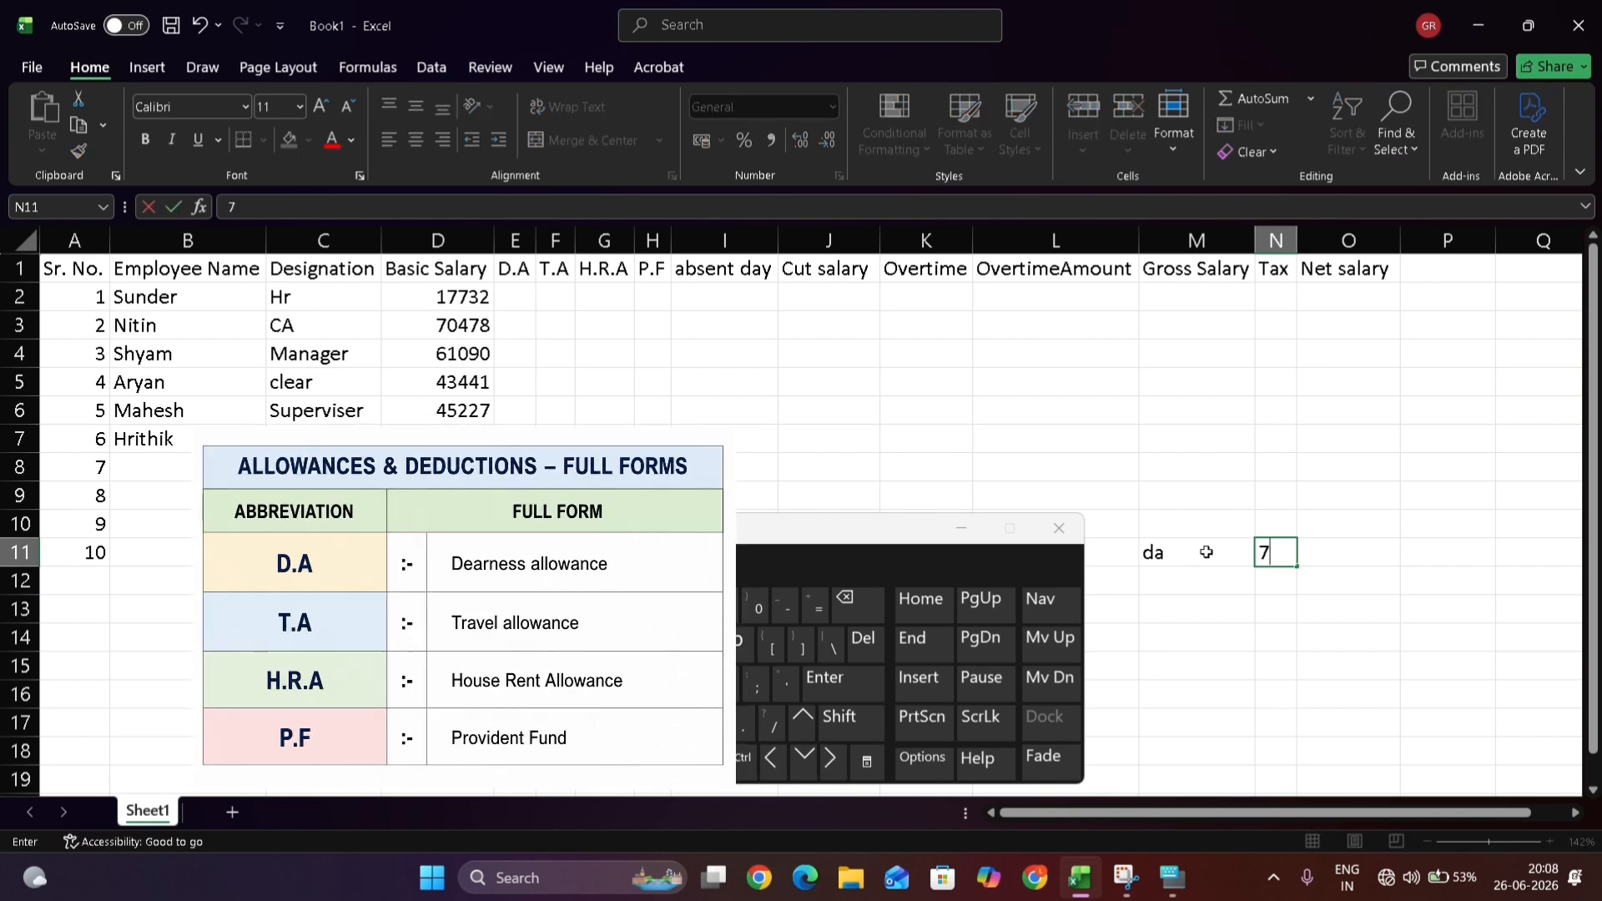
left_click(1194, 579)
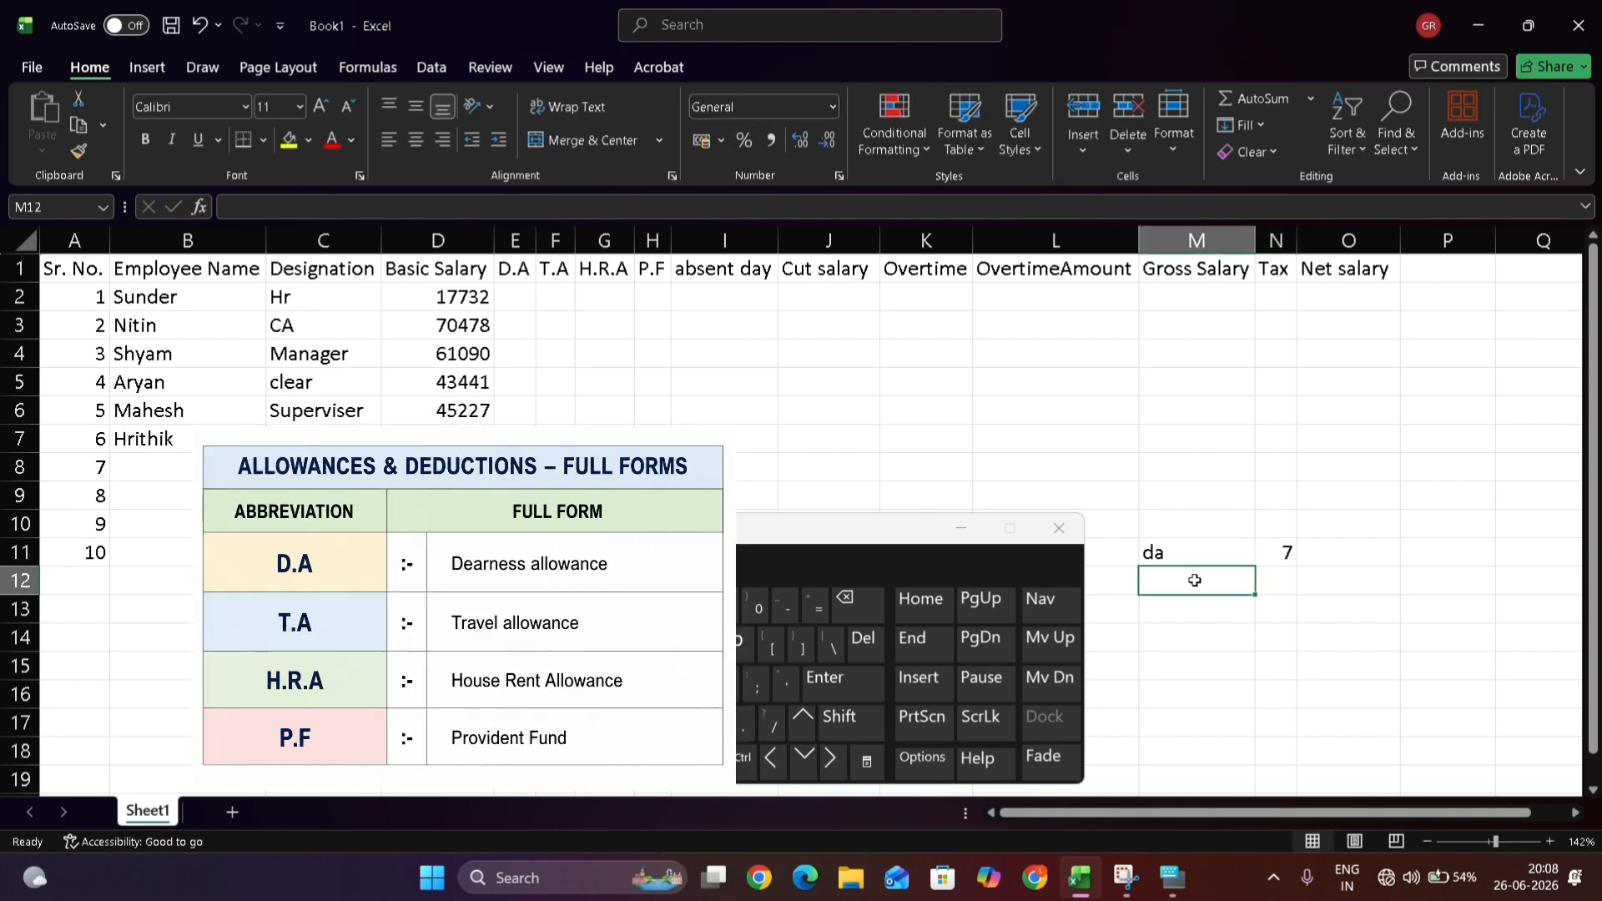
type("ta")
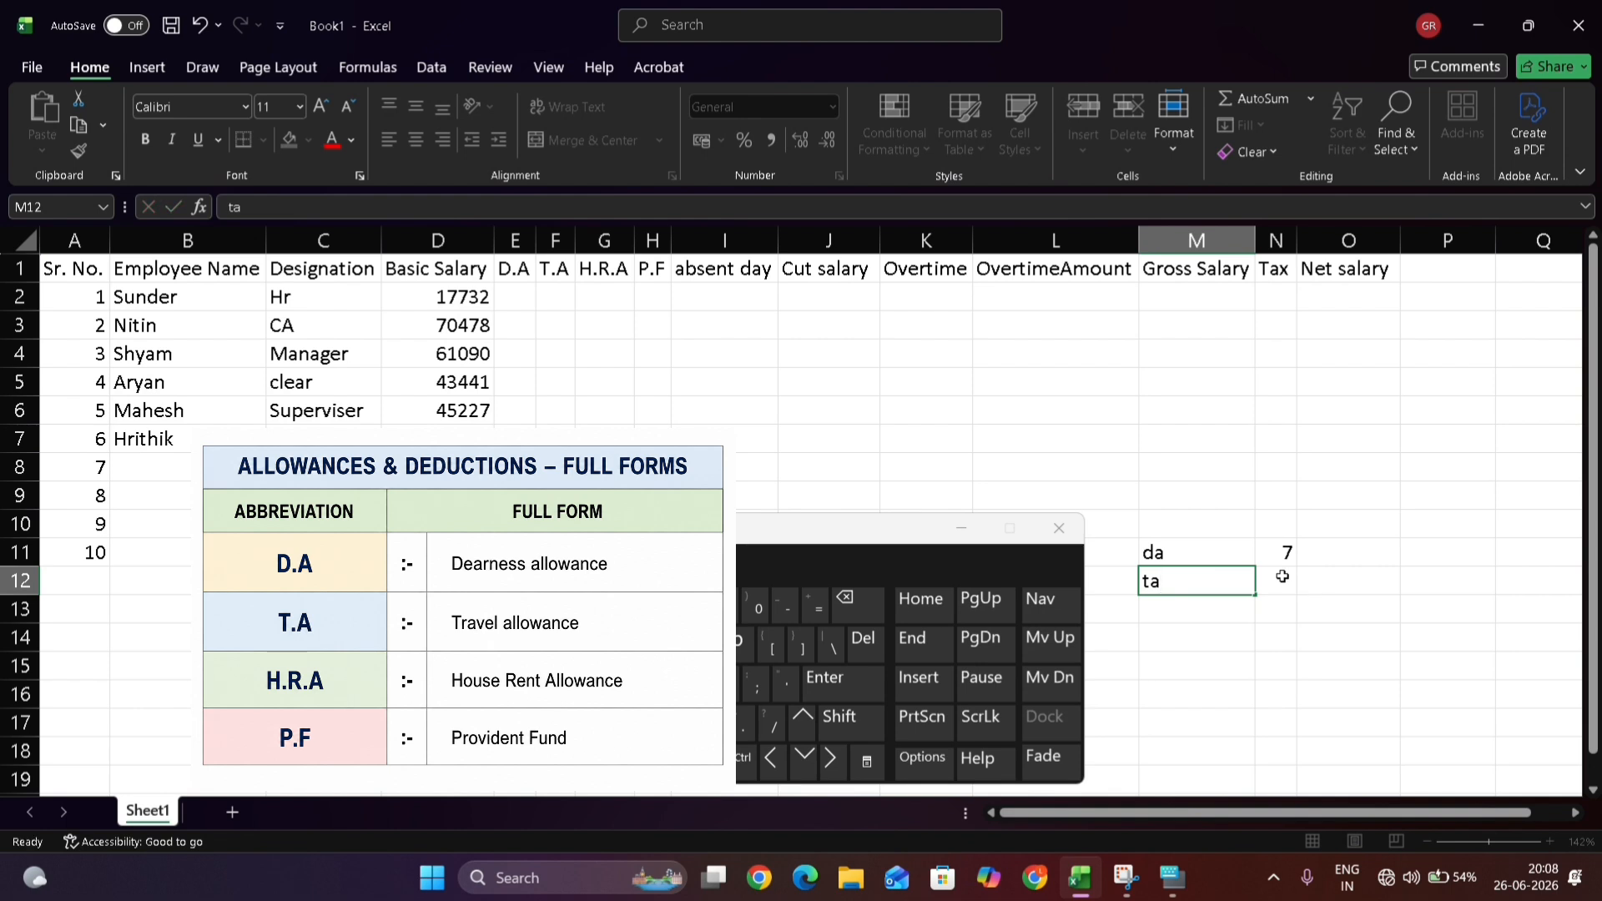
left_click(1282, 576)
type("6")
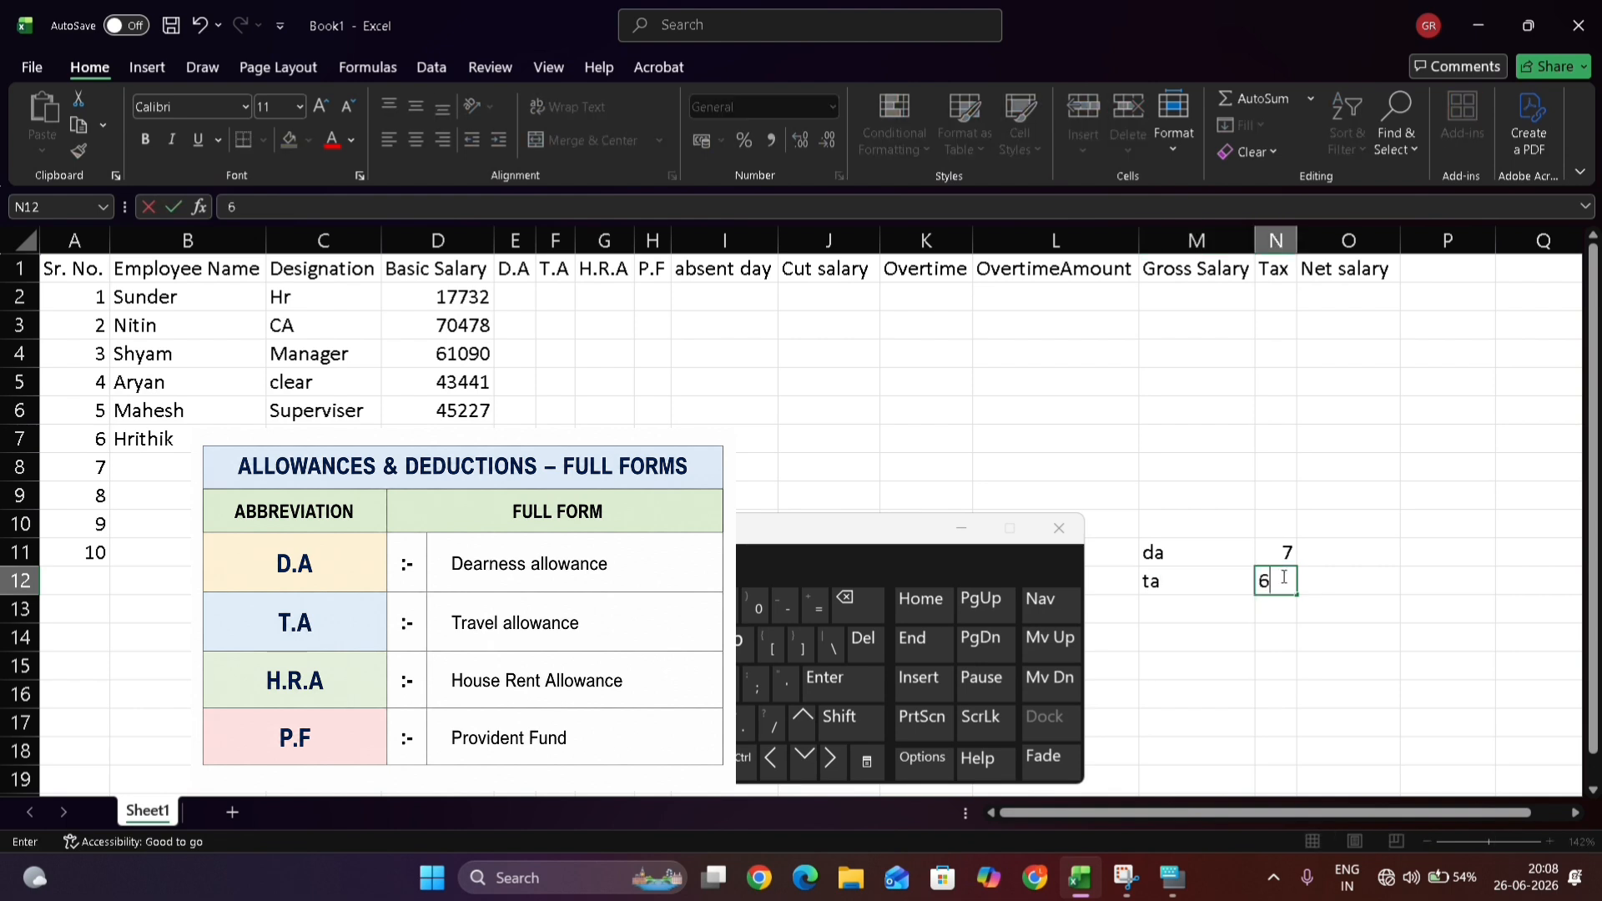
left_click(1170, 614)
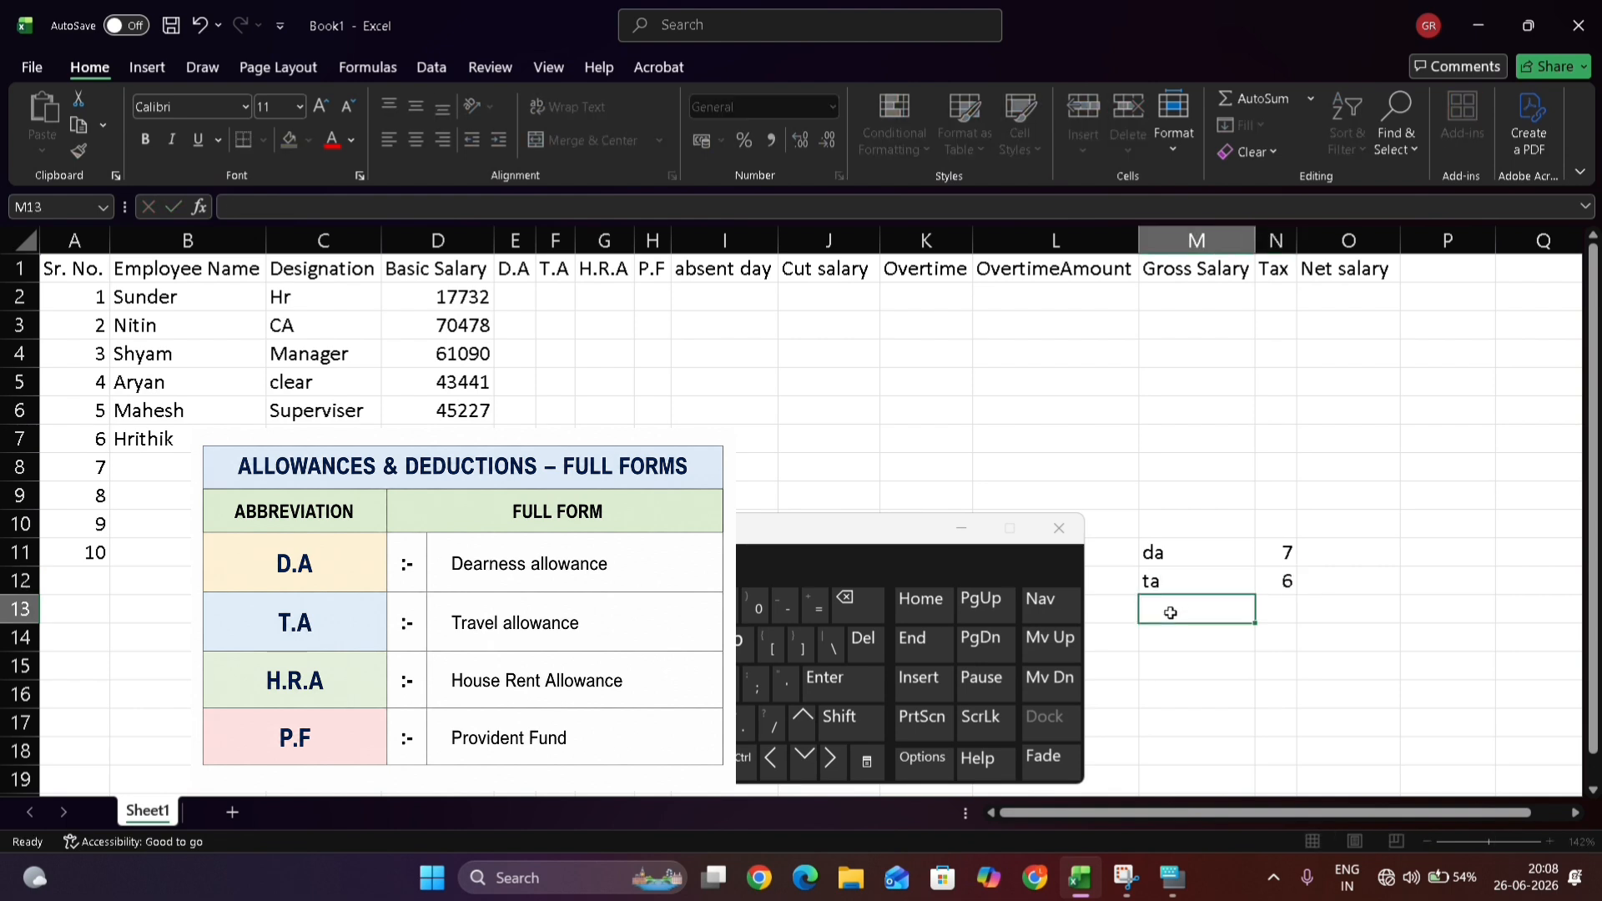
Add the rates hra 7 and pf 8 to the rate table in cells M13 to N14
type("hra")
left_click(830, 762)
type("7")
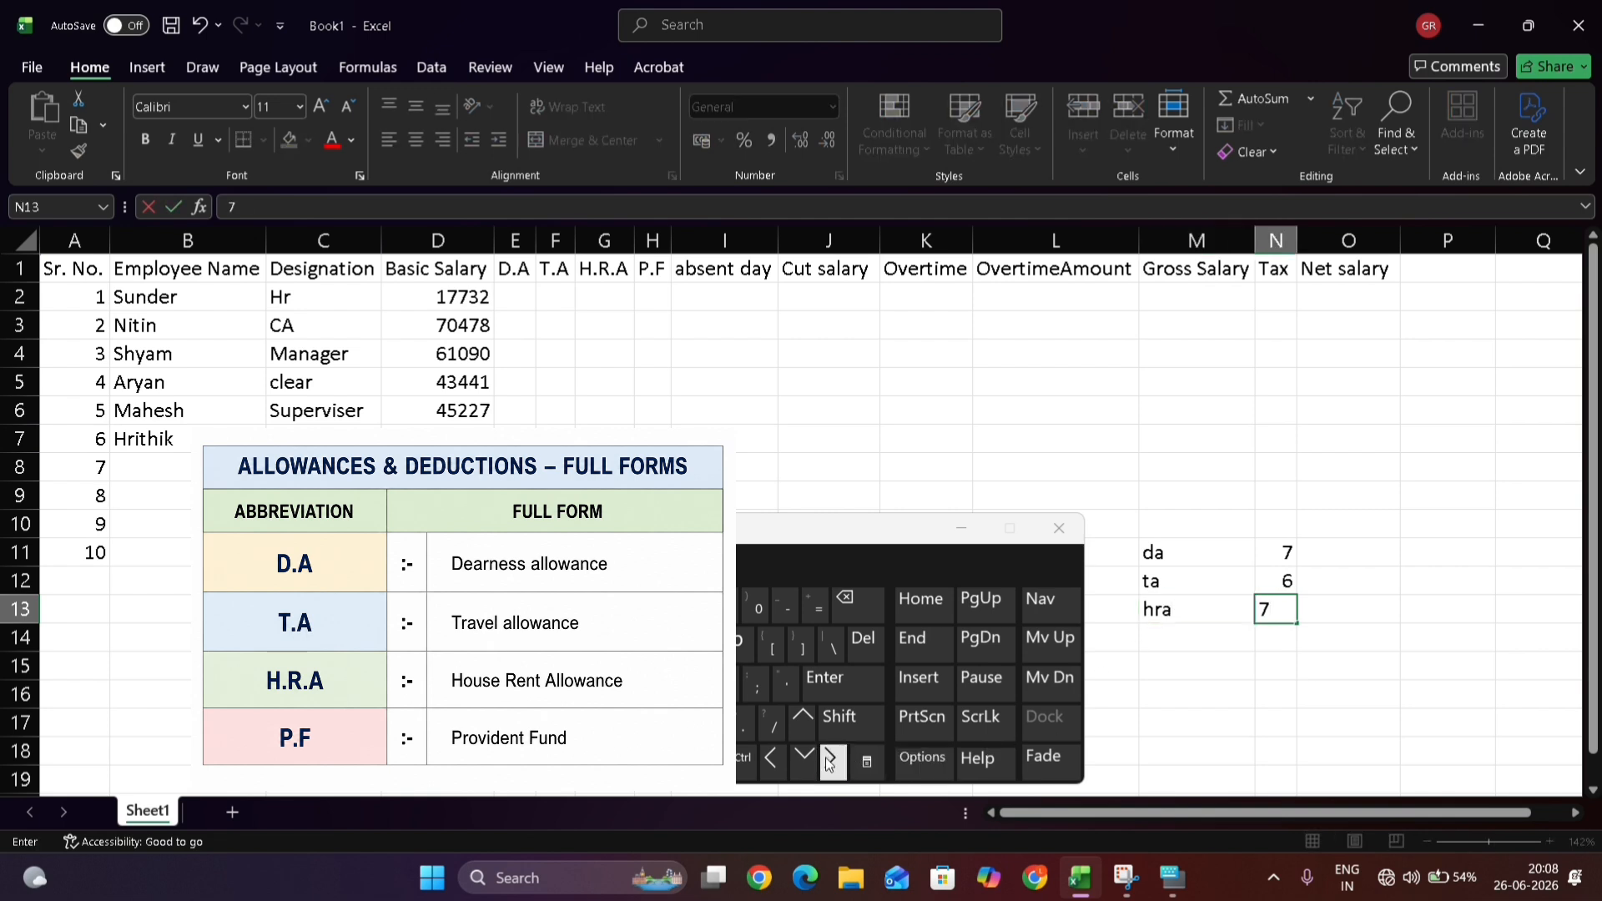
left_click(1147, 642)
type("pf")
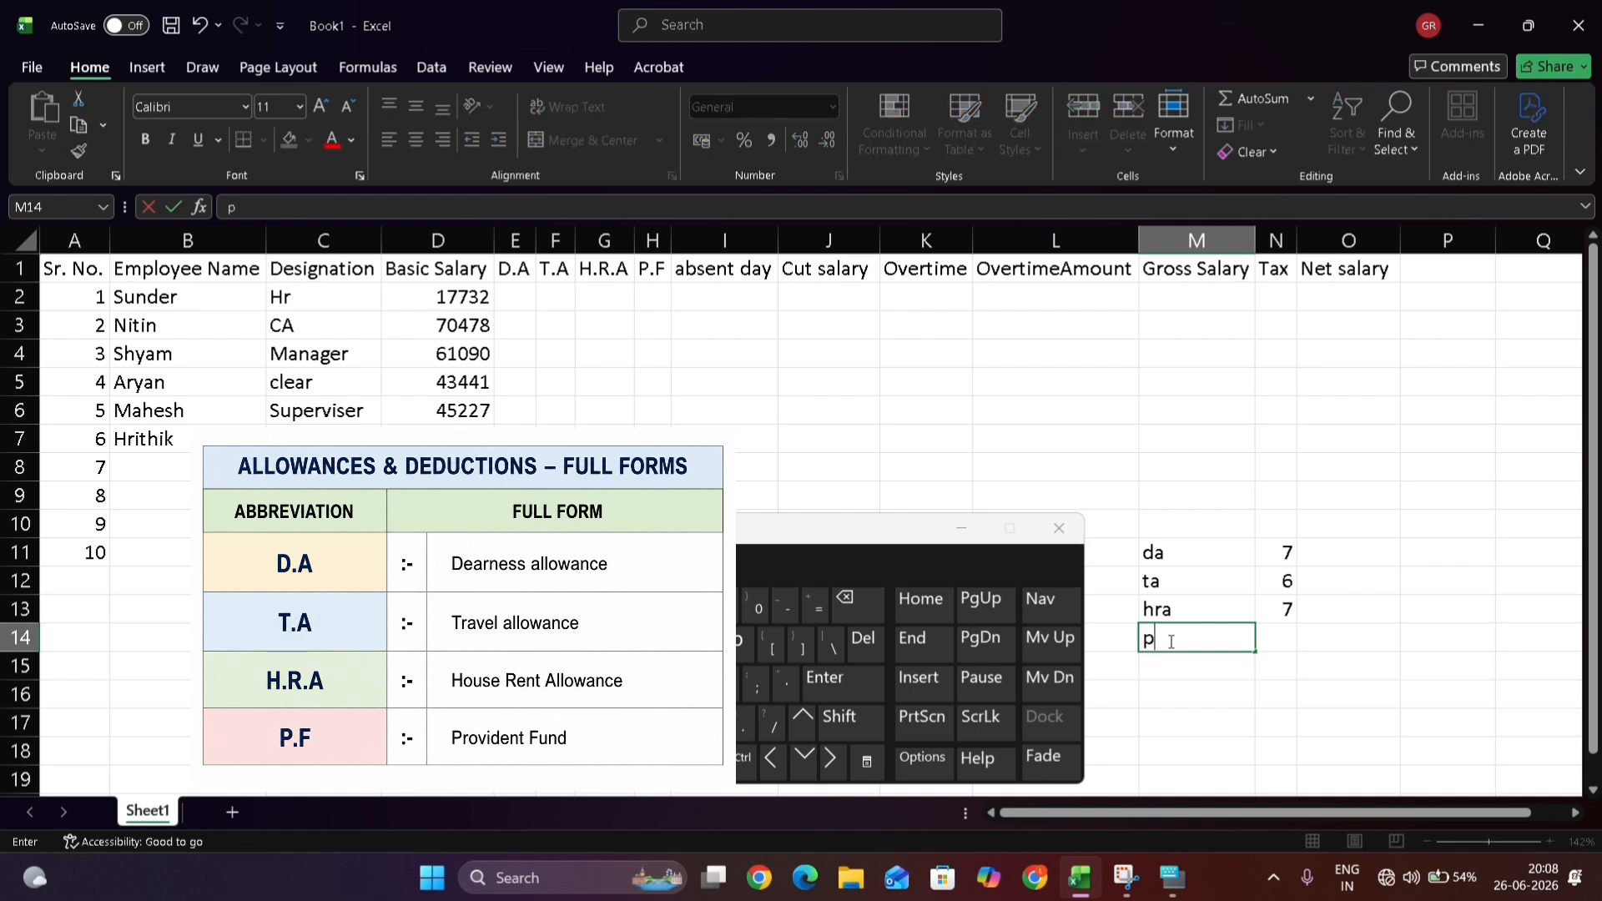
left_click(1276, 634)
type("8")
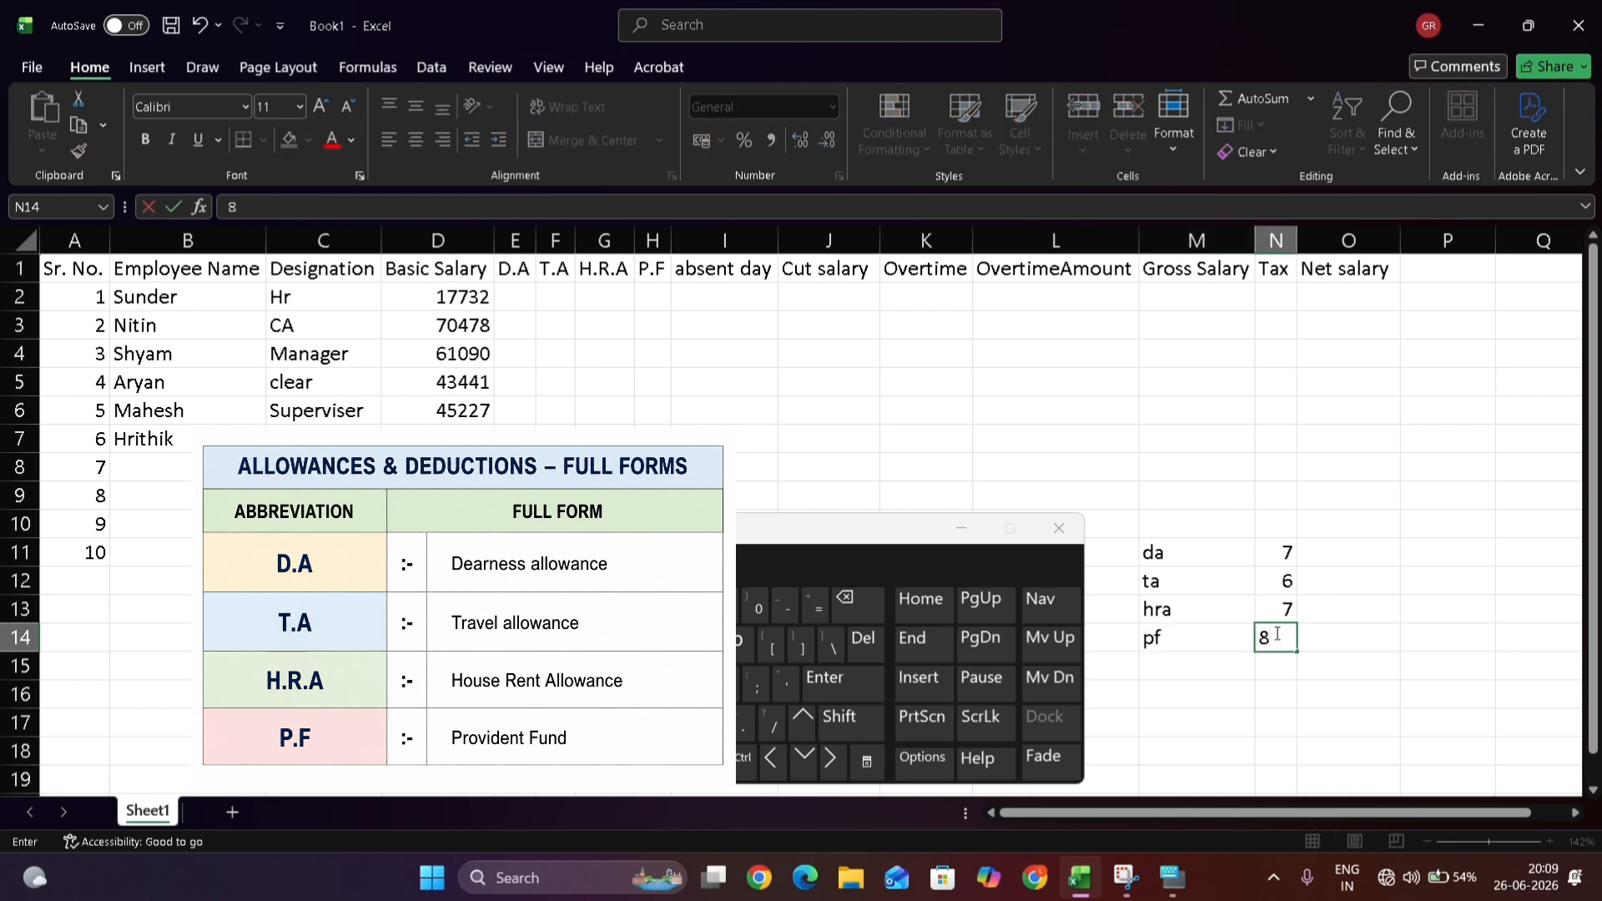
Calculate the D.A for the first employee in cell E2 with the formula =D2*7%
left_click(514, 291)
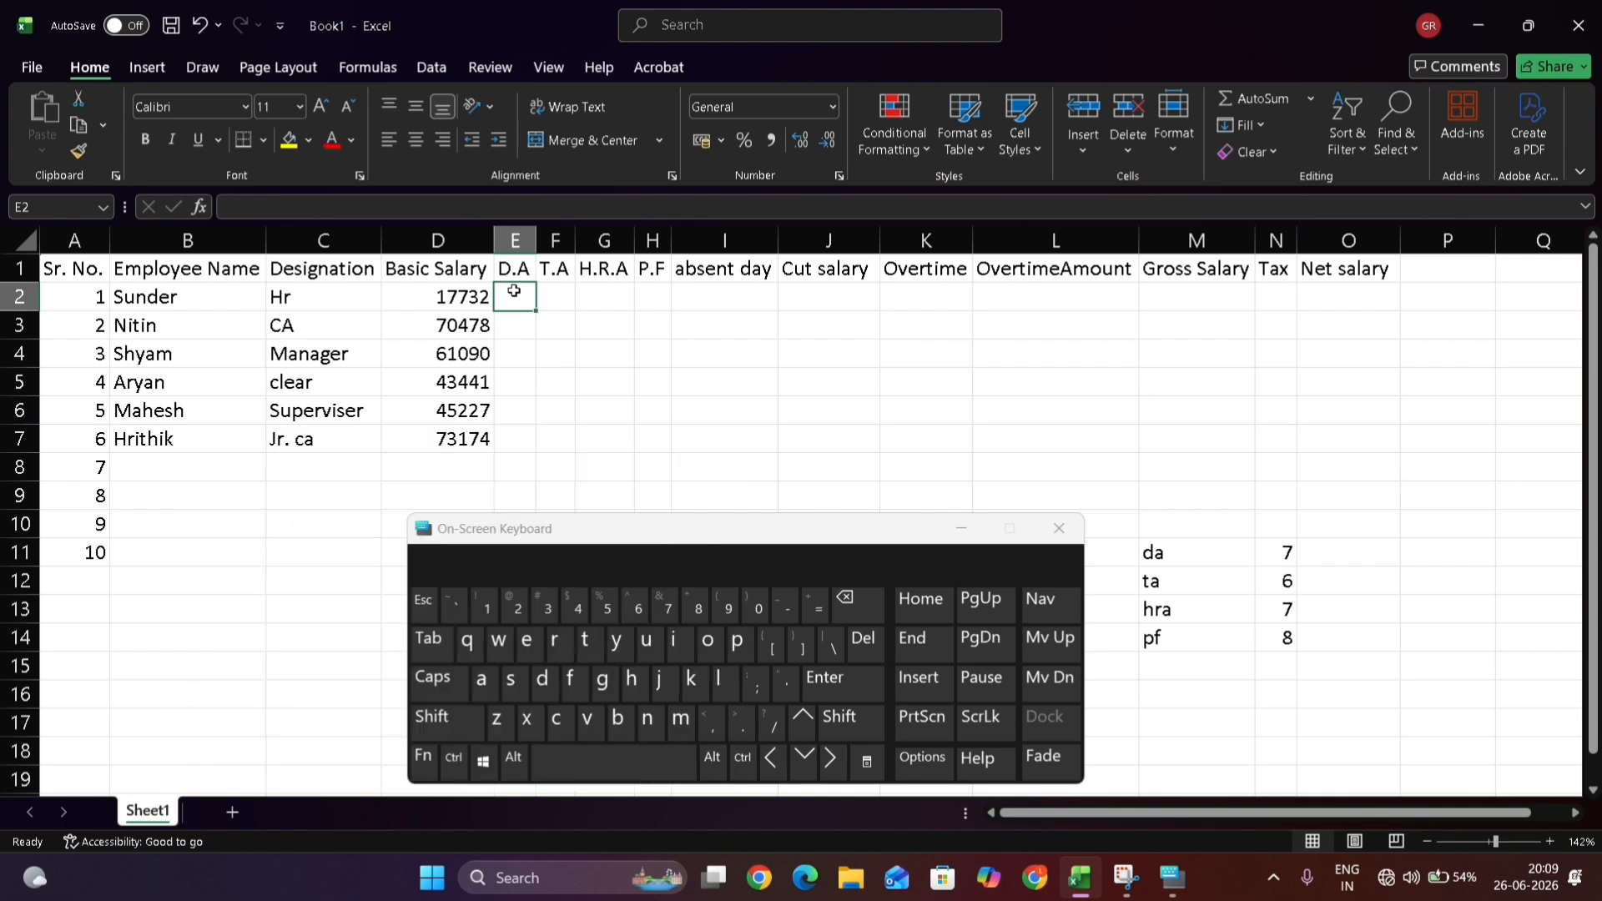
type("=")
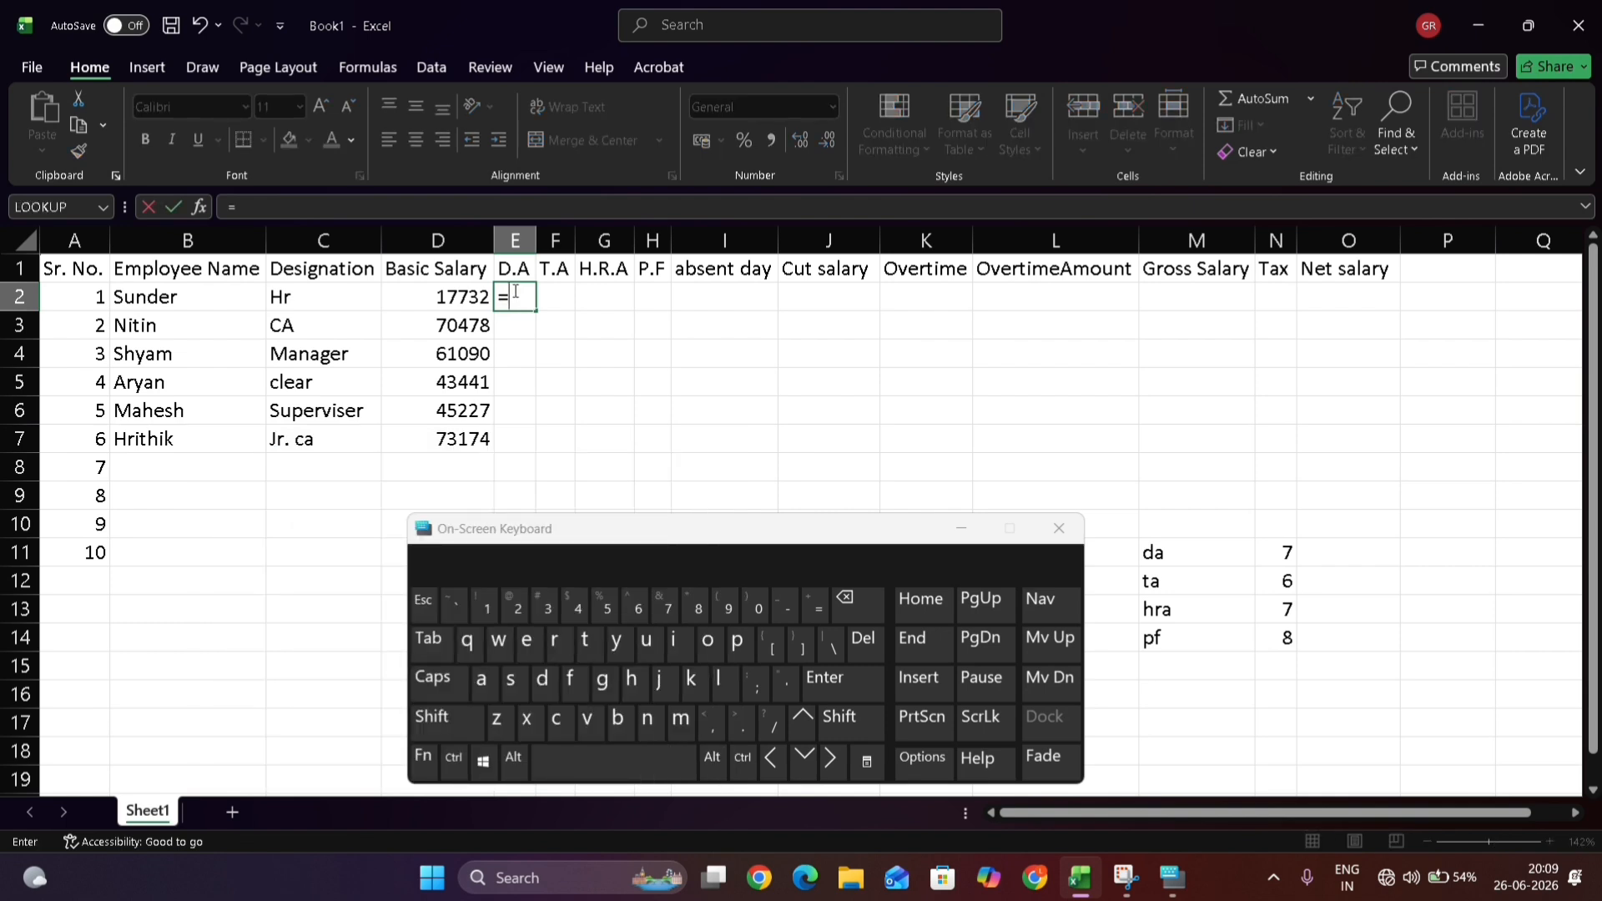
left_click(431, 297)
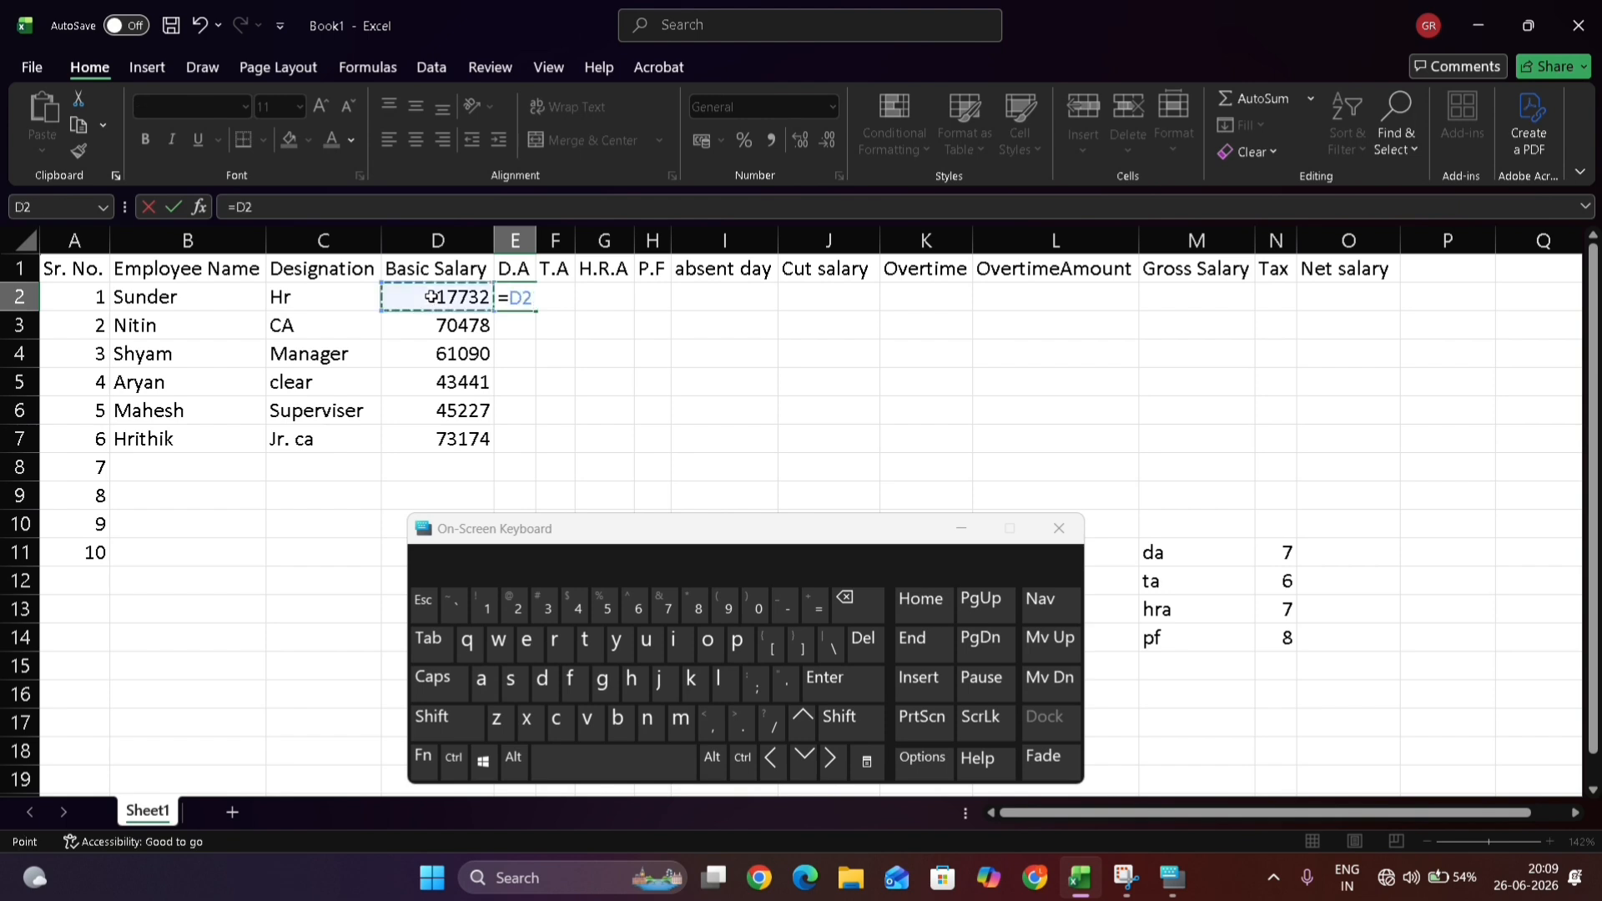
type("*")
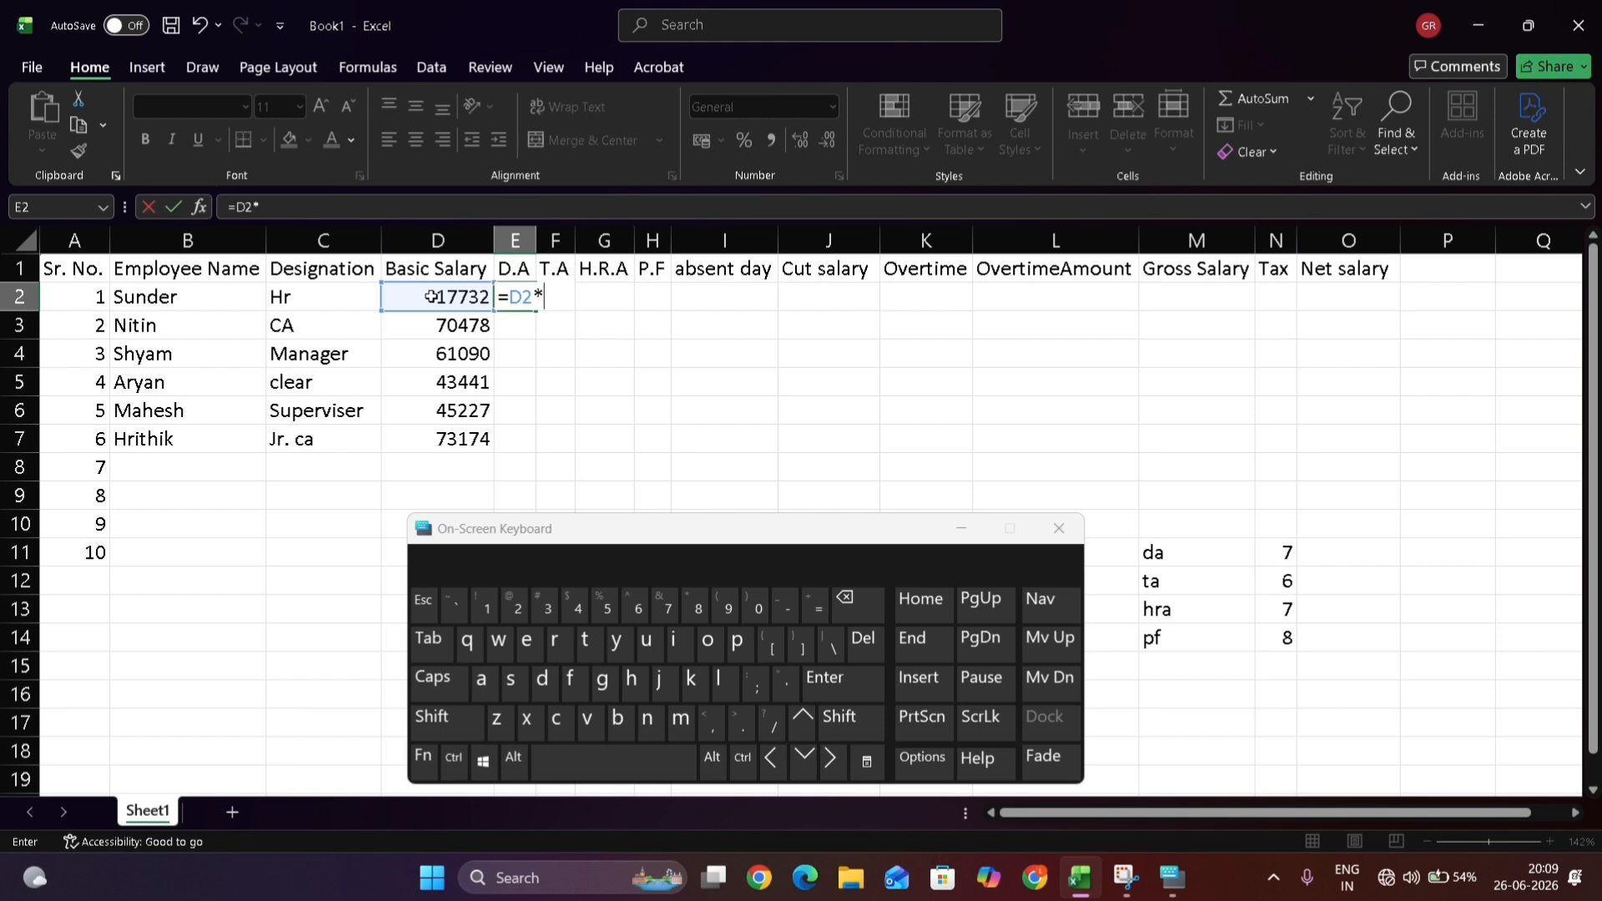
type("7")
key("shift")
type("%")
key("Return")
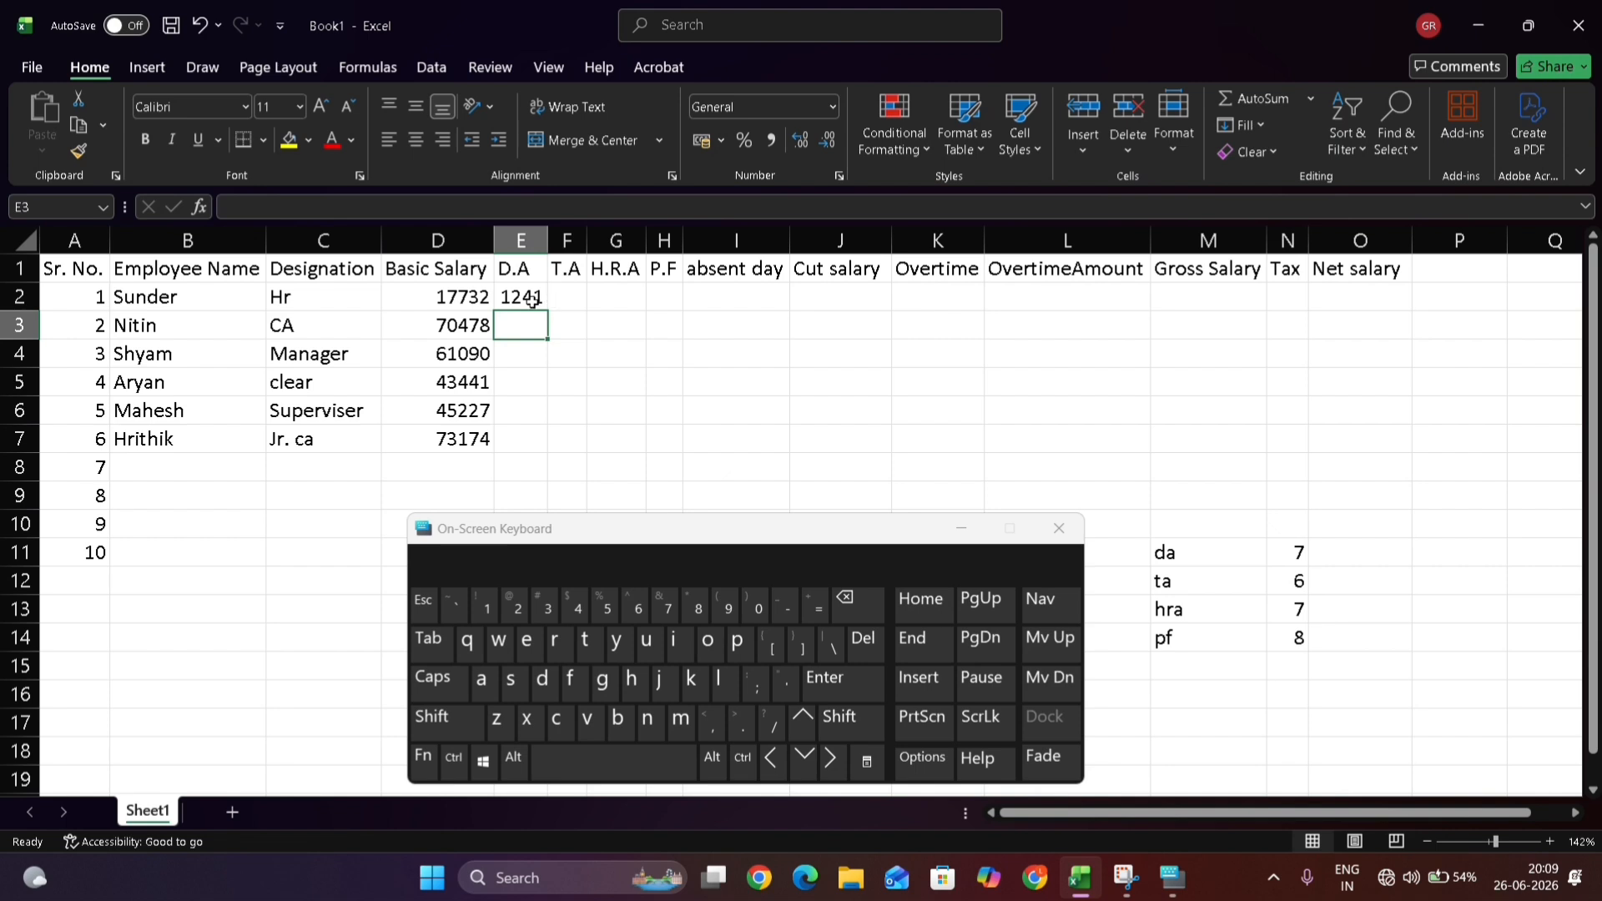
Calculate the T.A for the first employee in cell F2 with the formula =D2*6%
left_click(571, 295)
double_click(571, 295)
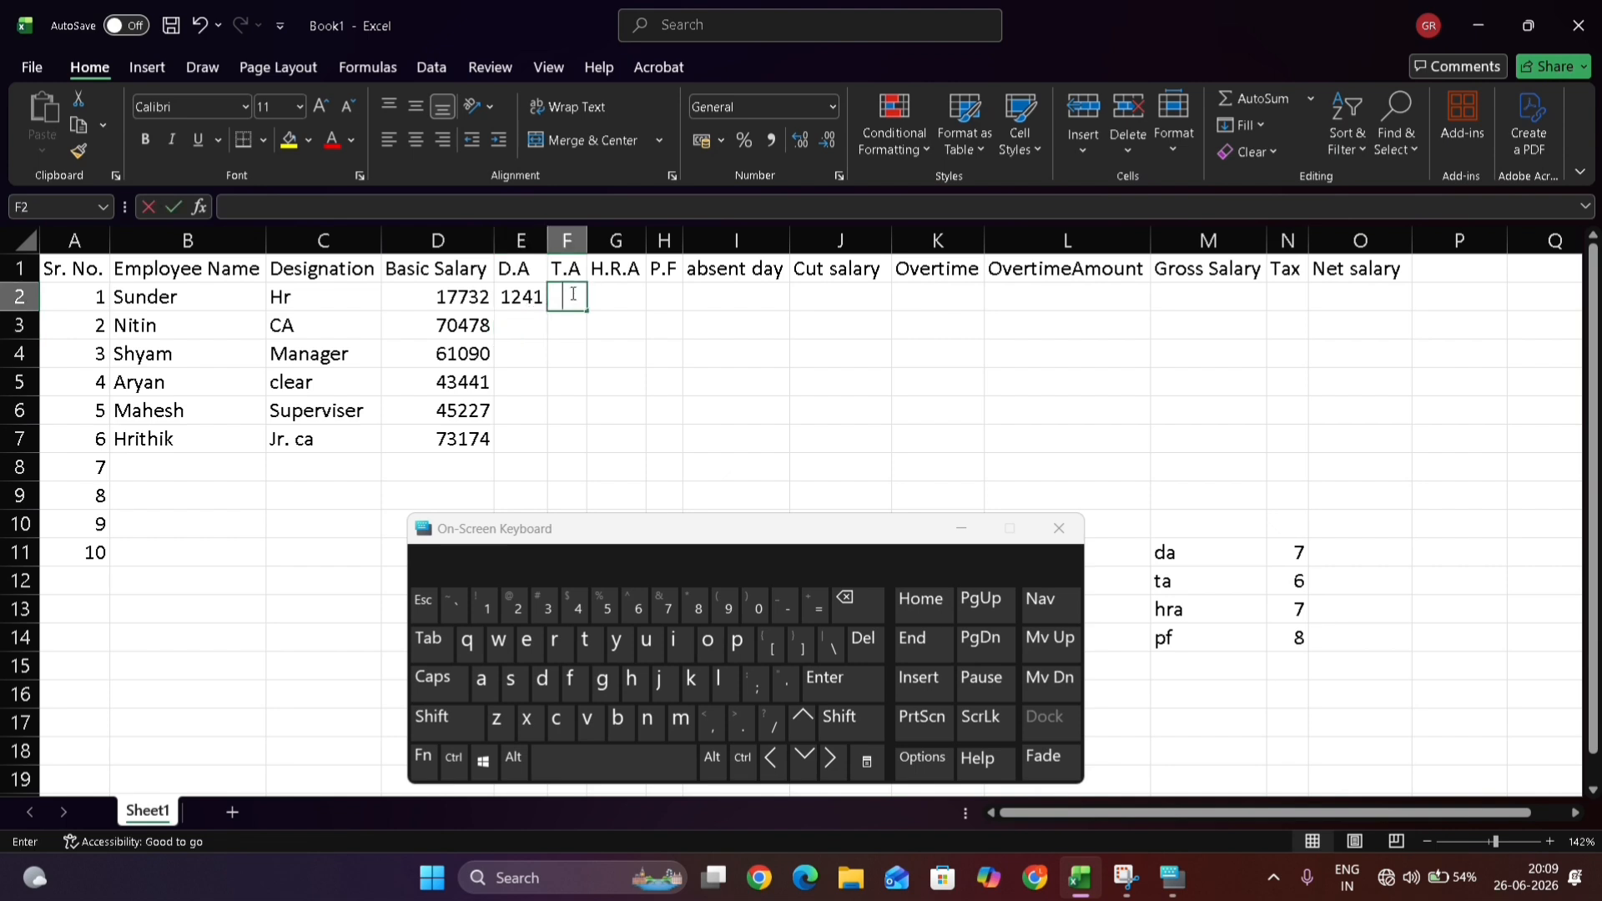
type("=")
left_click(442, 296)
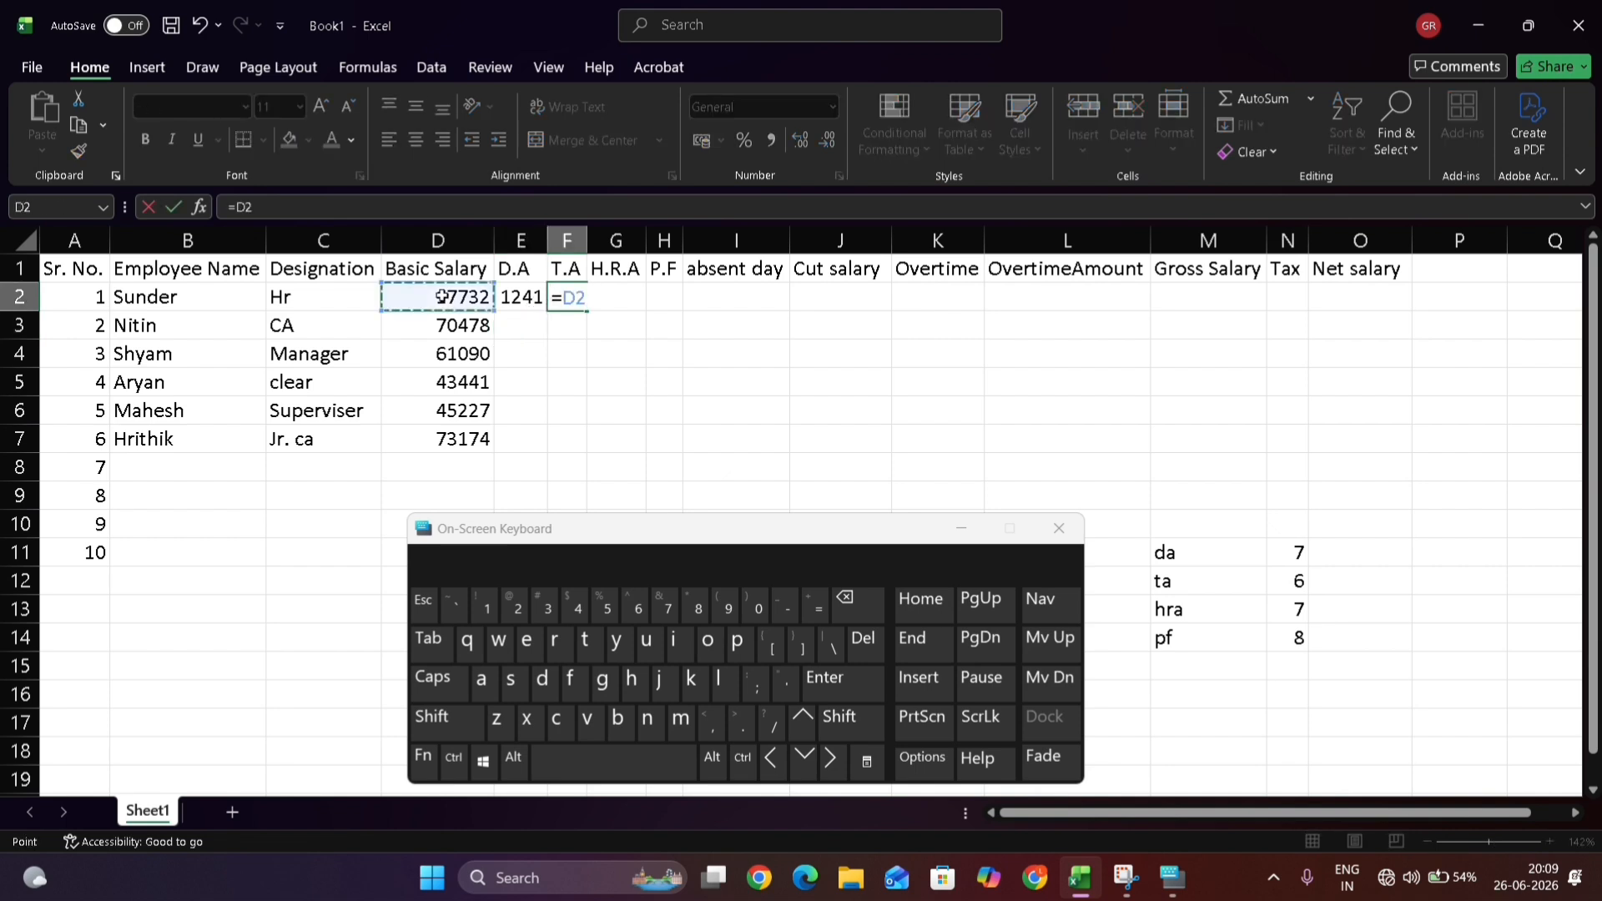
type("*")
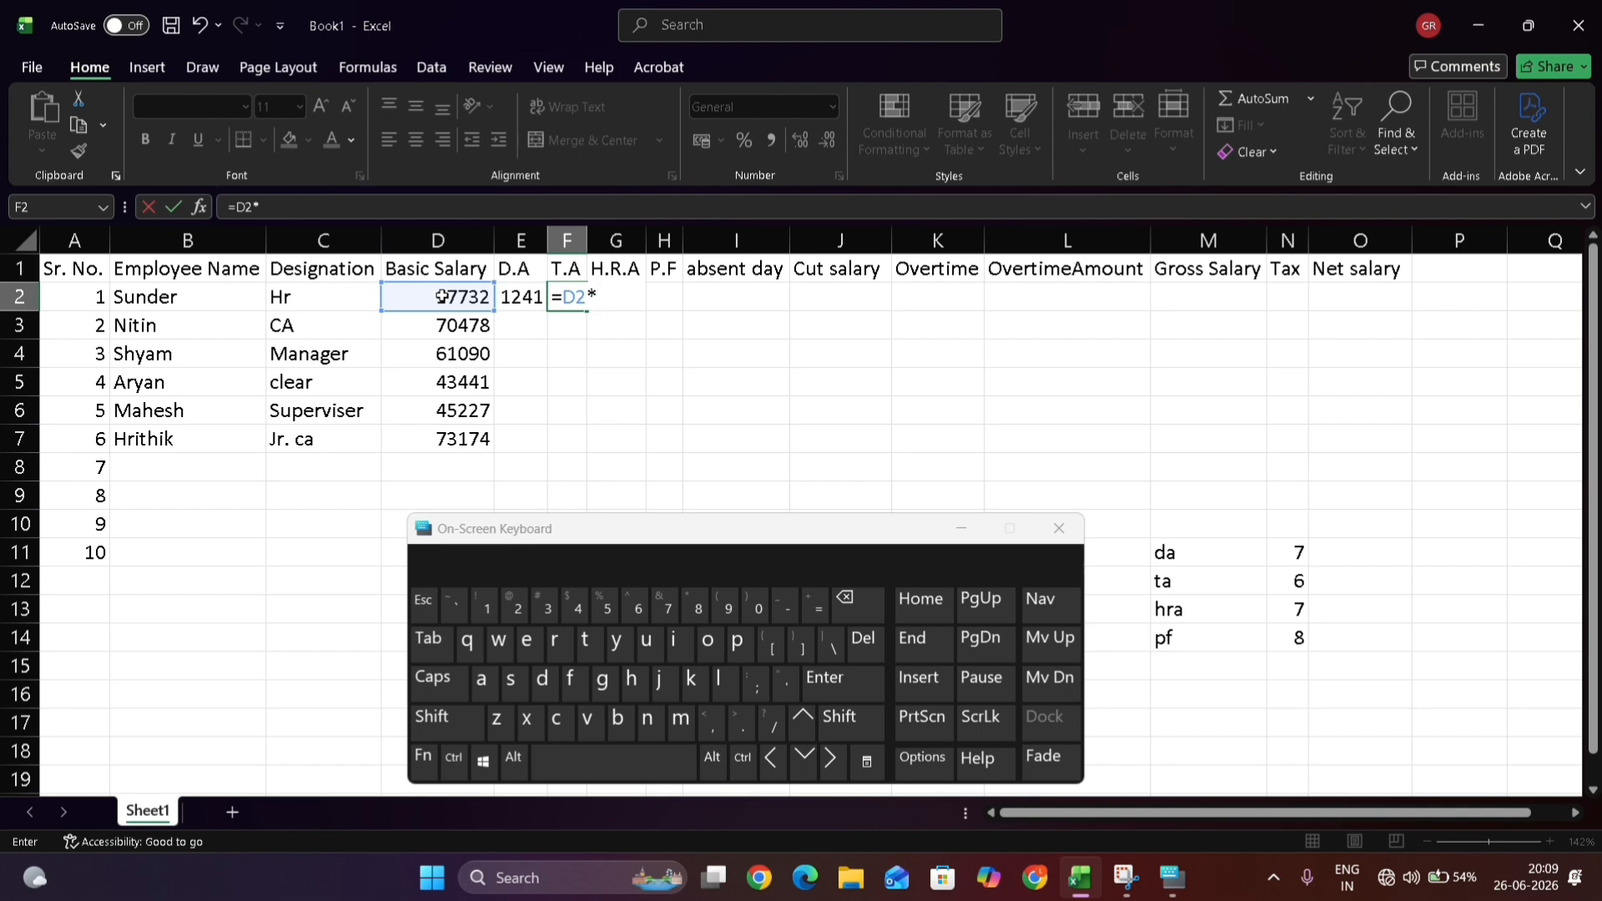
type("6%")
key("Return")
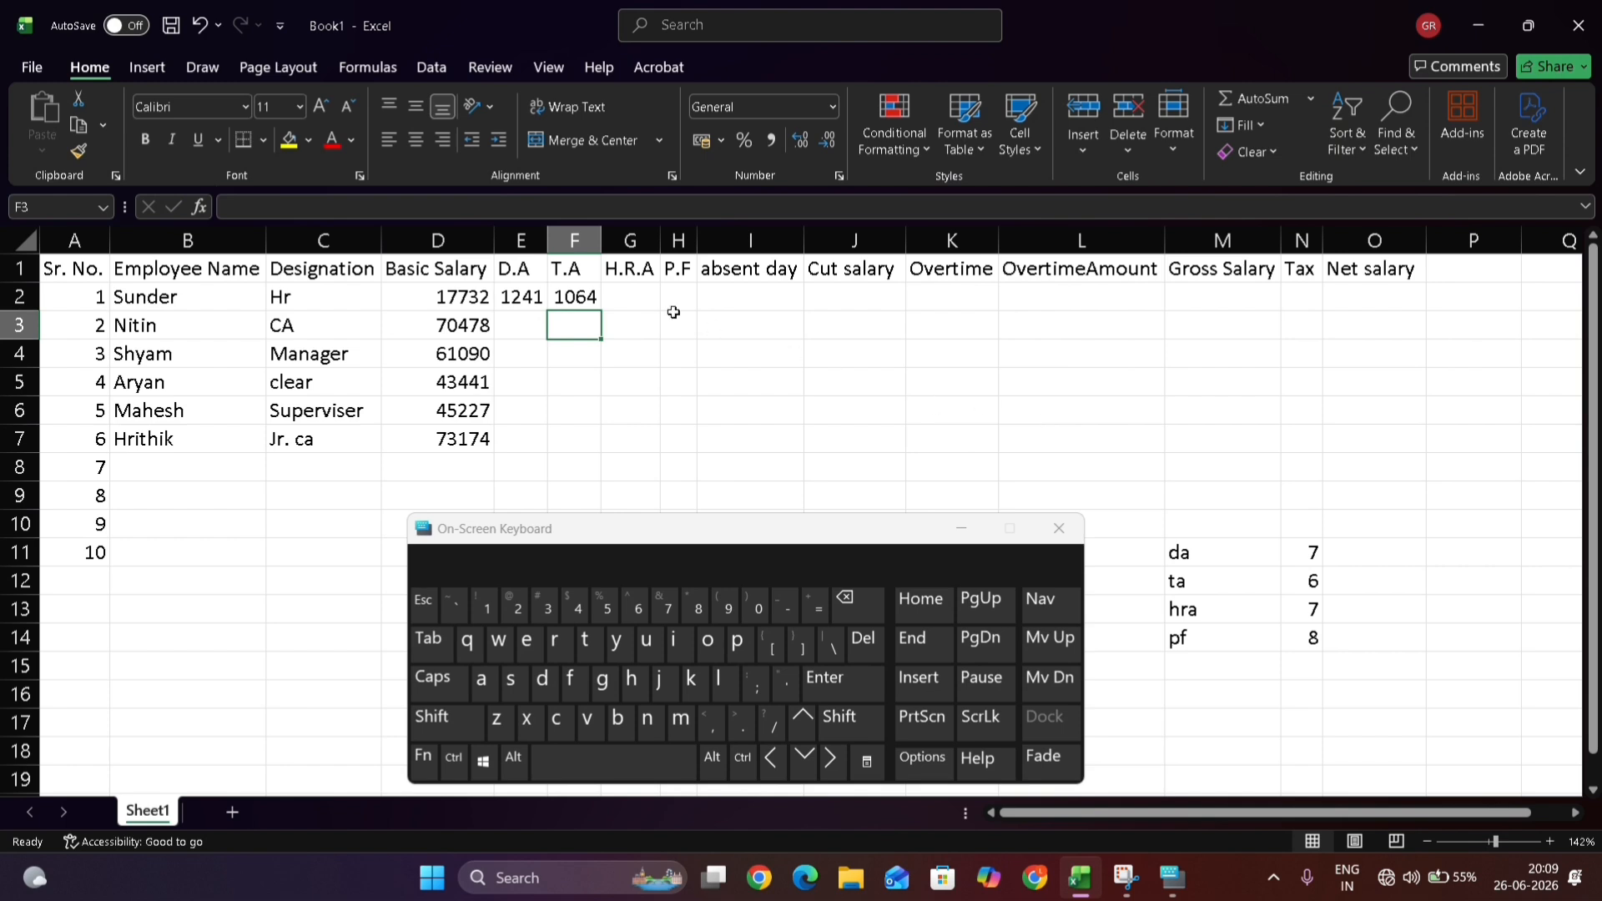
Calculate the H.R.A for the first employee in cell G2 with the formula =D2*7%
left_click(629, 294)
double_click(629, 293)
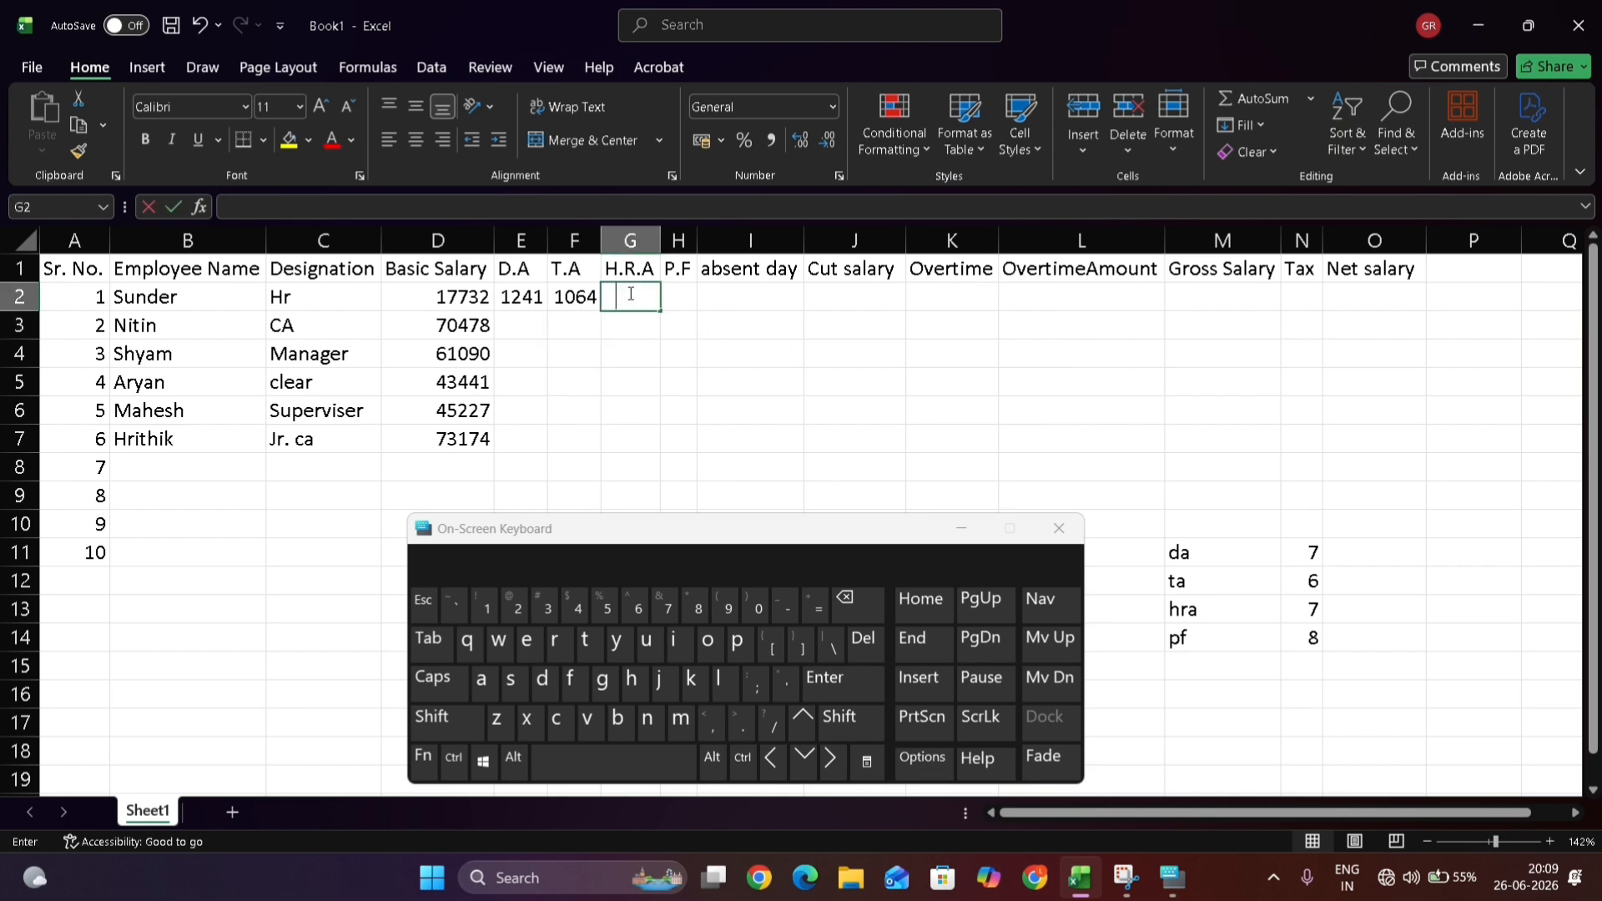
type("=")
left_click(451, 302)
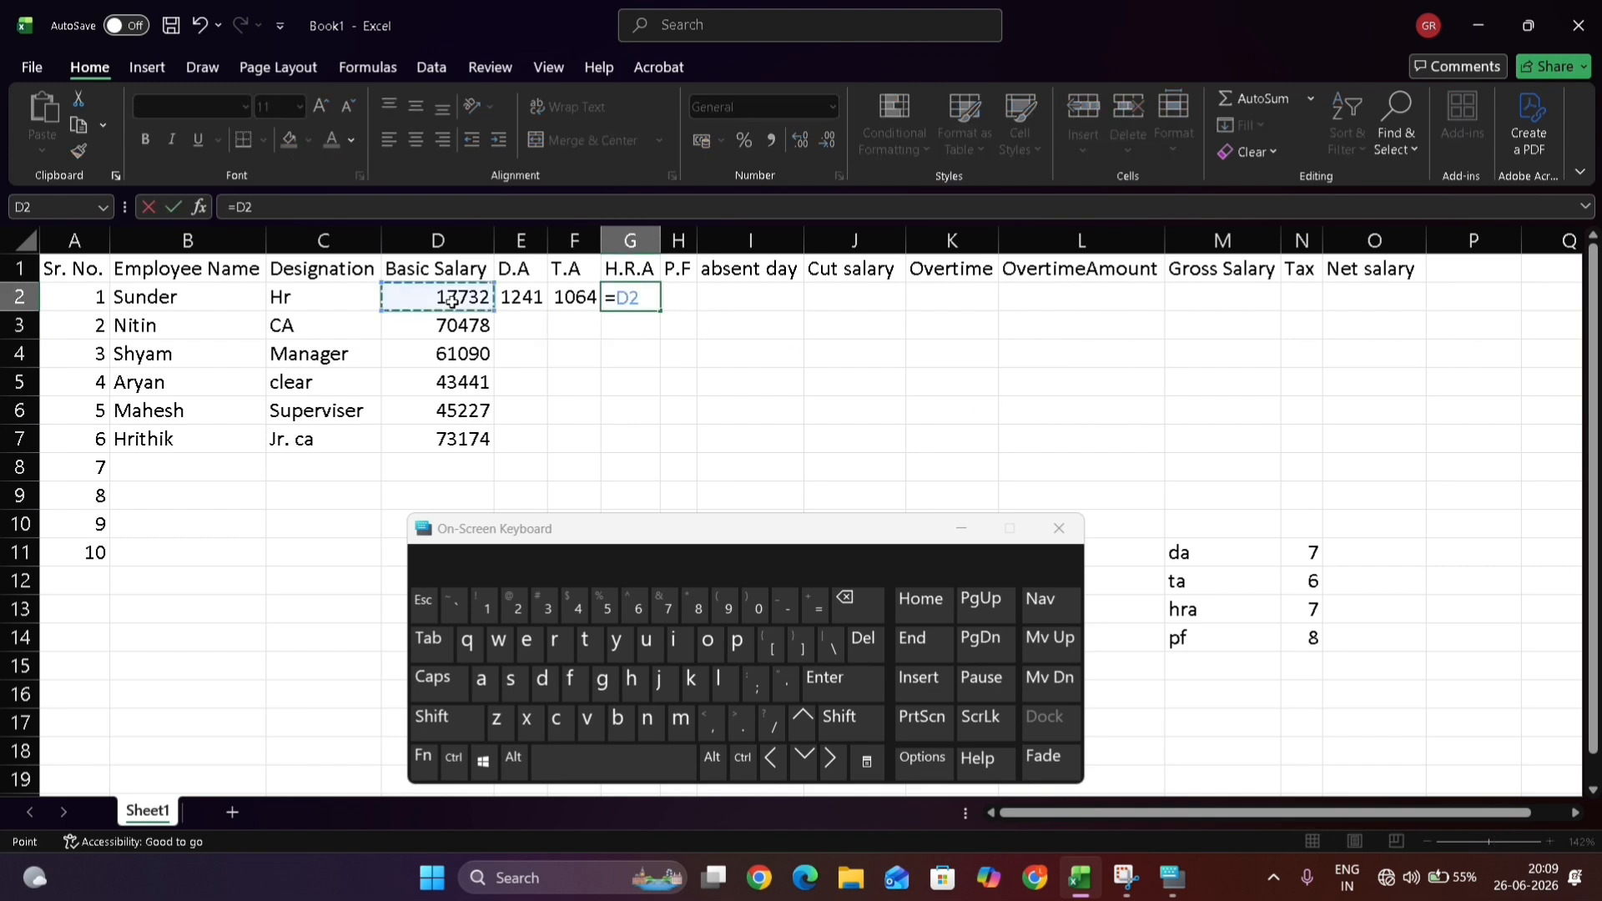
type("*")
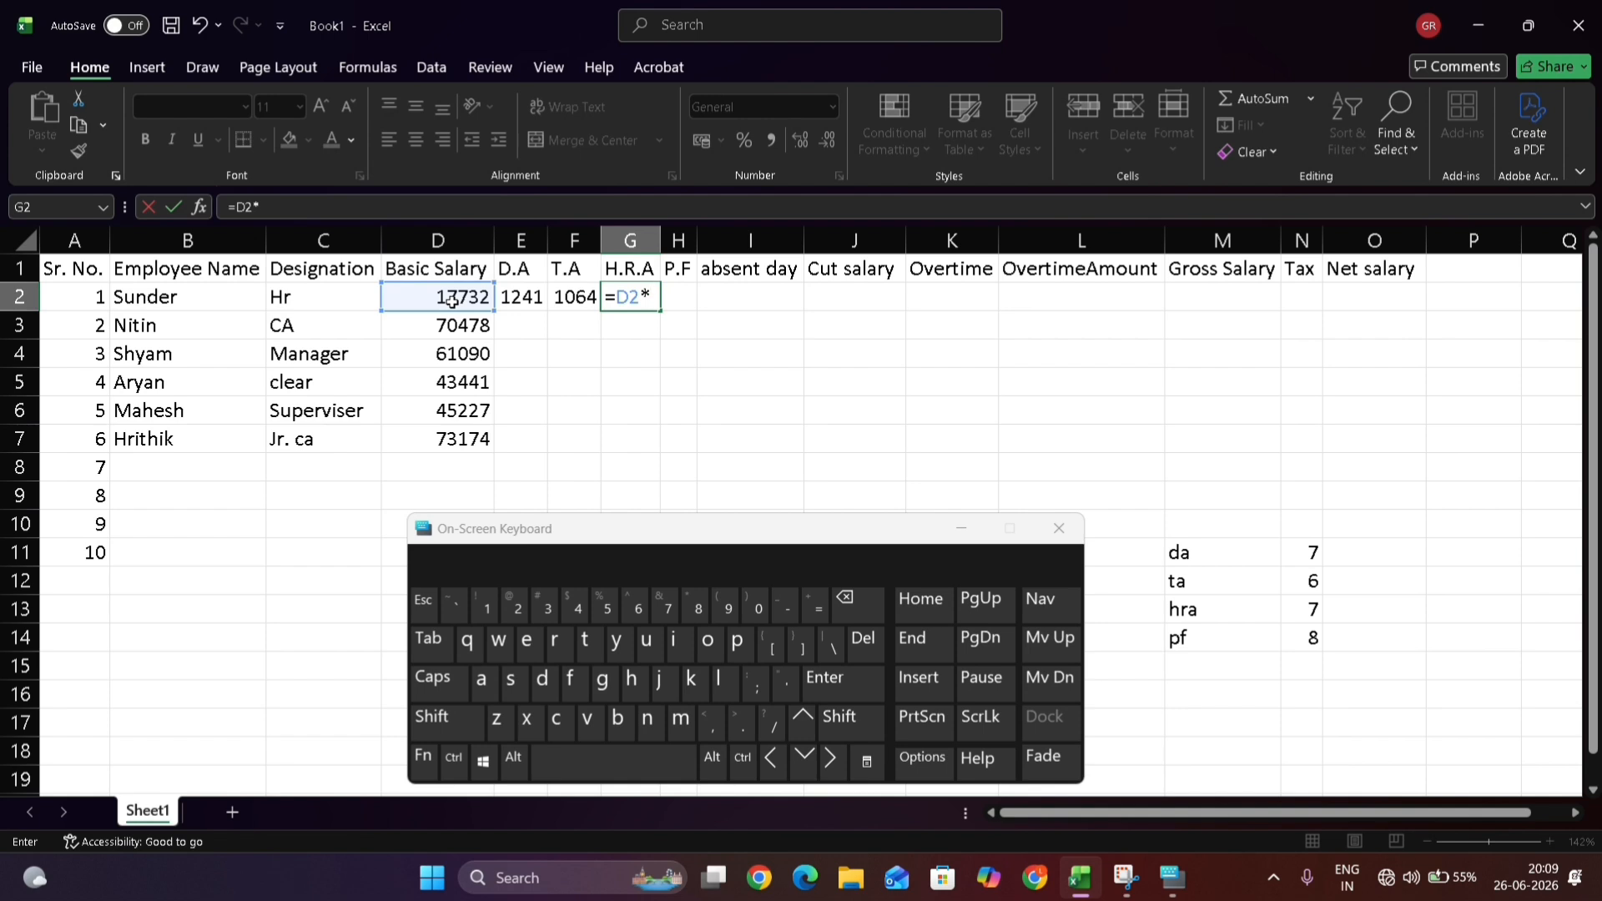
type("7%")
key("Return")
Calculate the P.F for the first employee in cell H2 with the formula =IF(D2>17000,1800,D2*8)
left_click(669, 294)
type("=")
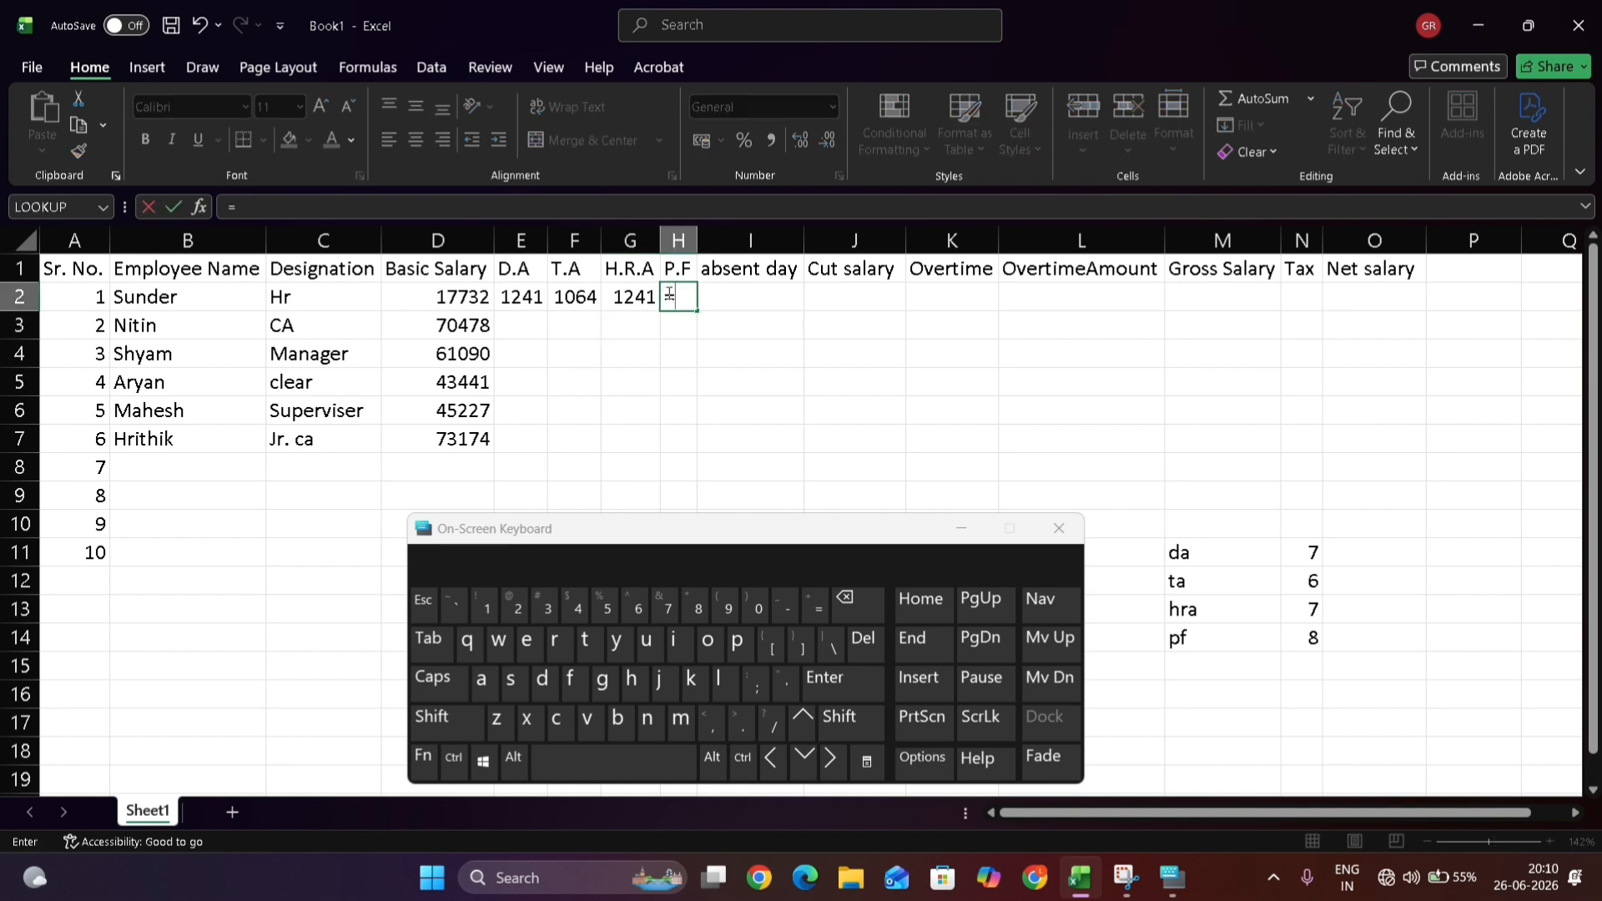
type("if")
key("Tab")
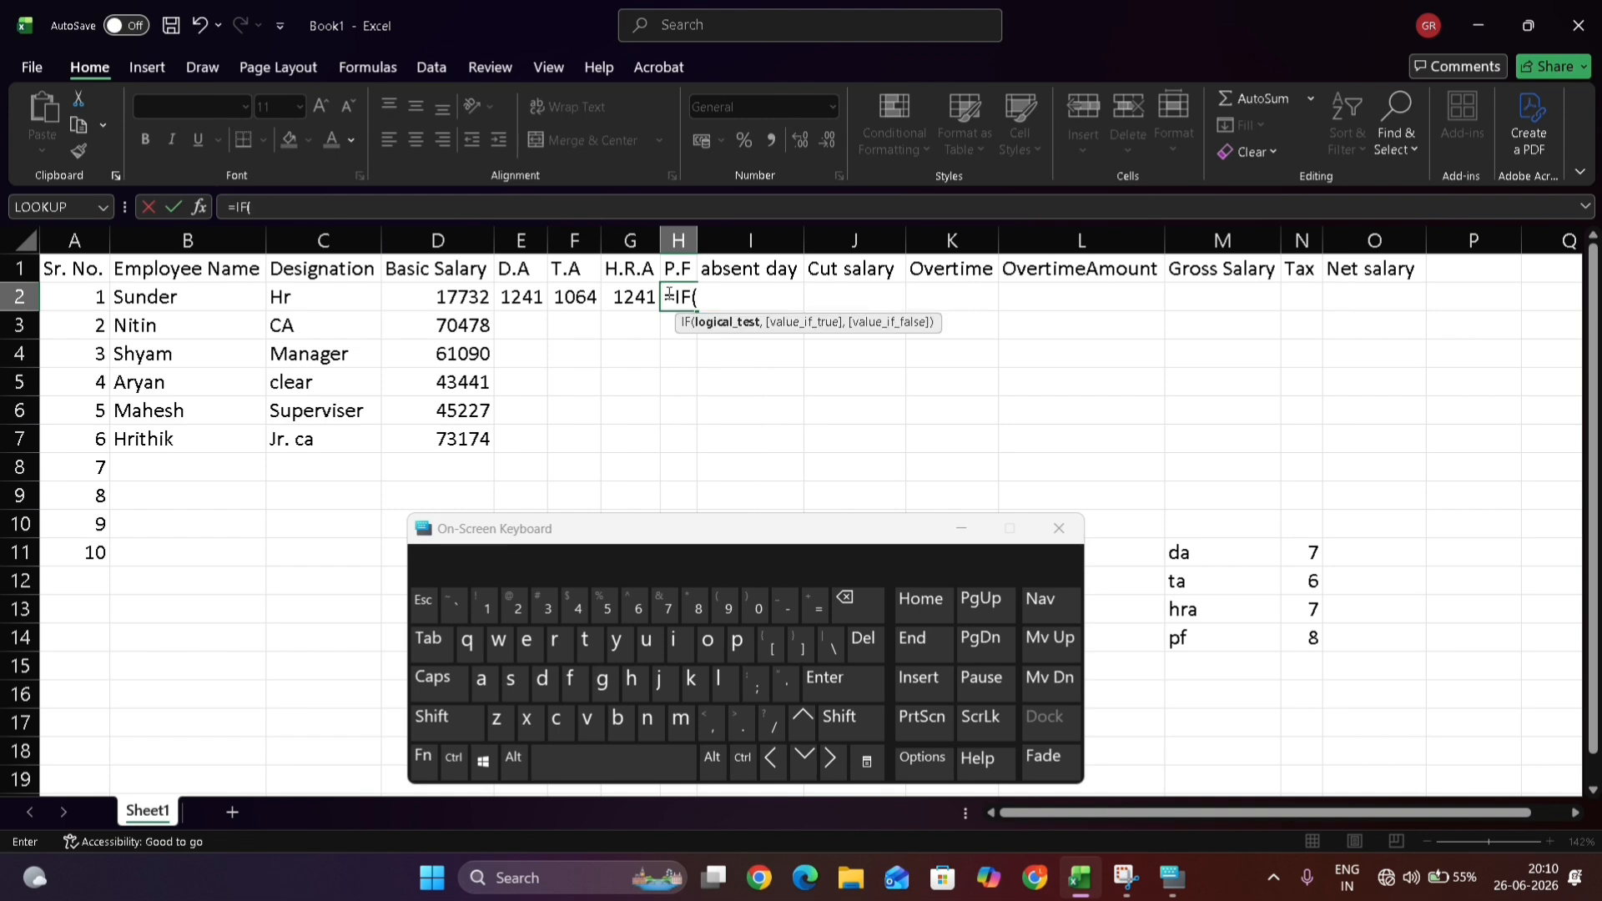
left_click(458, 303)
type(">")
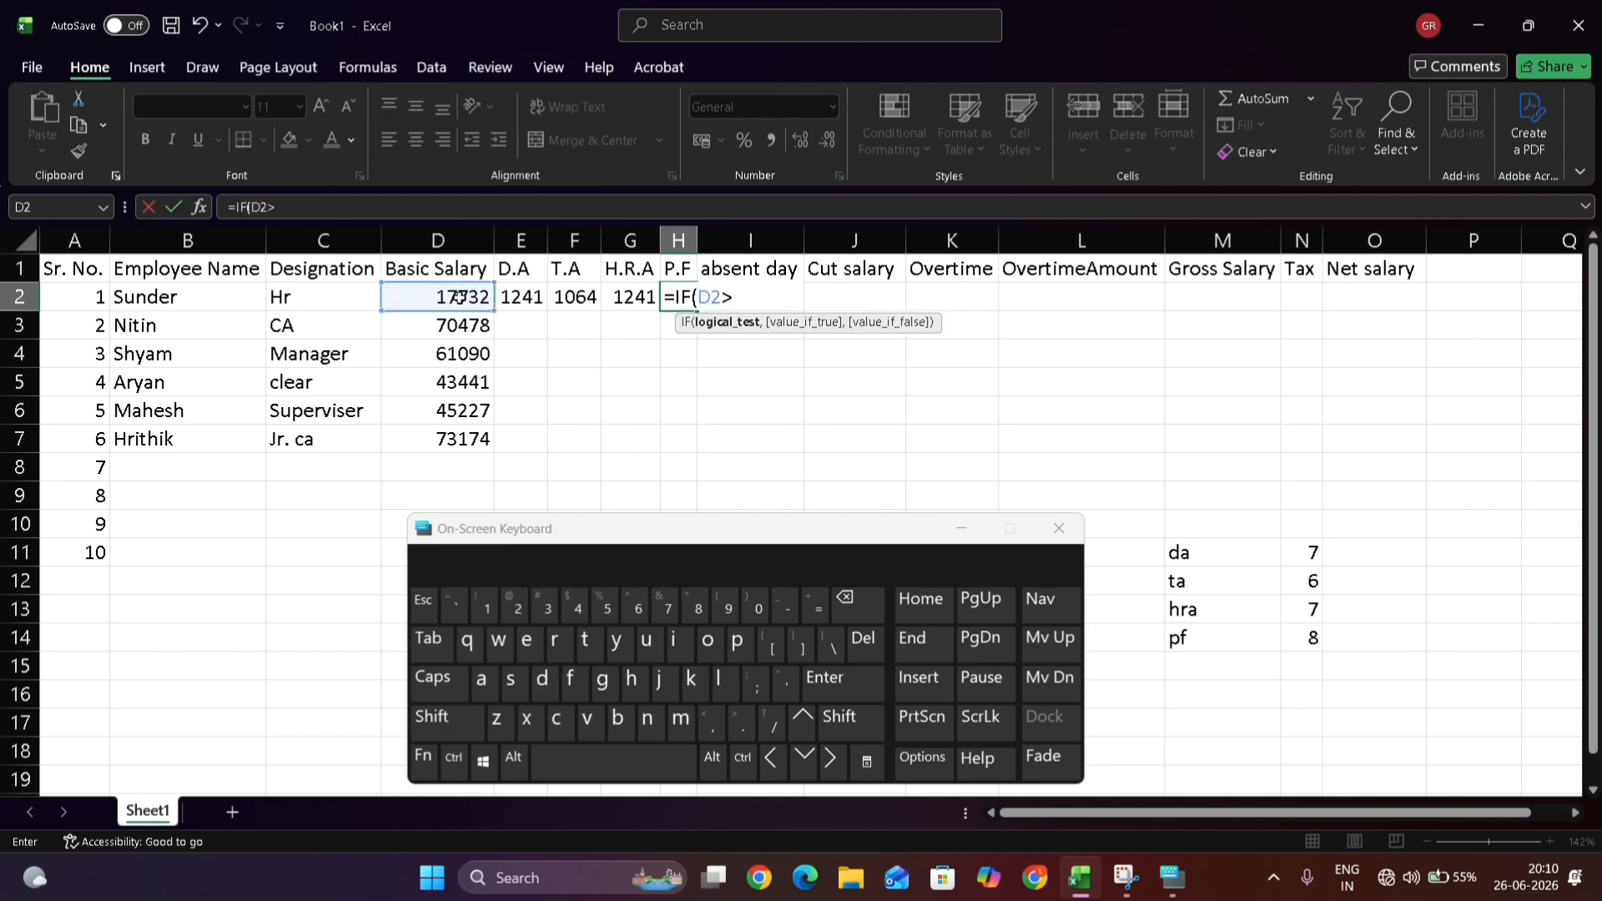
type("17000,")
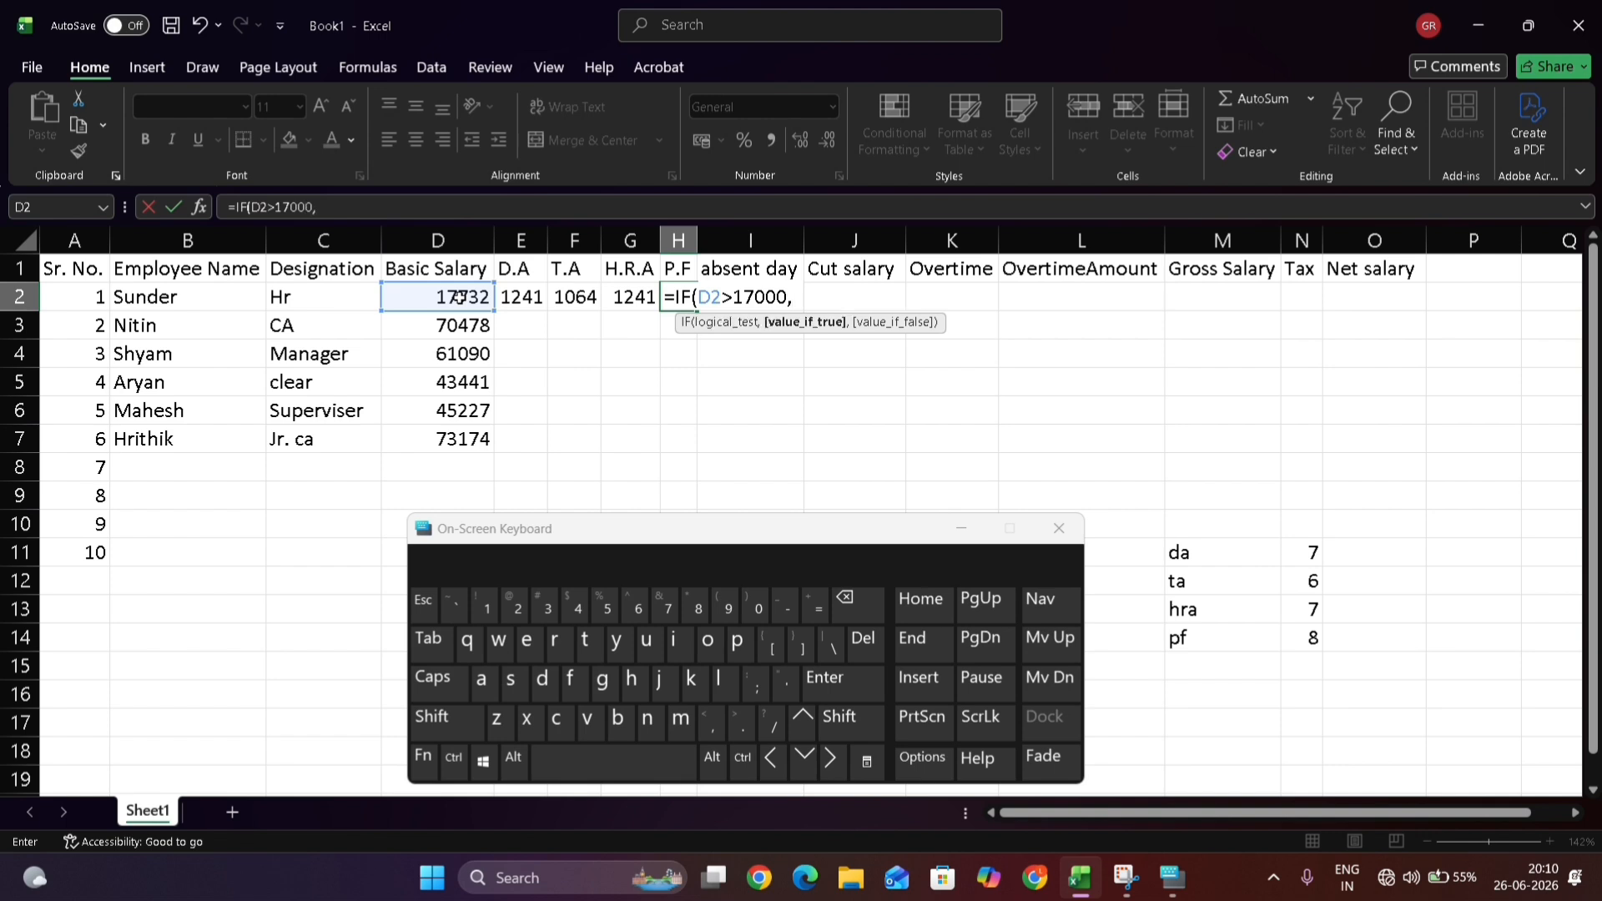
type("1800,")
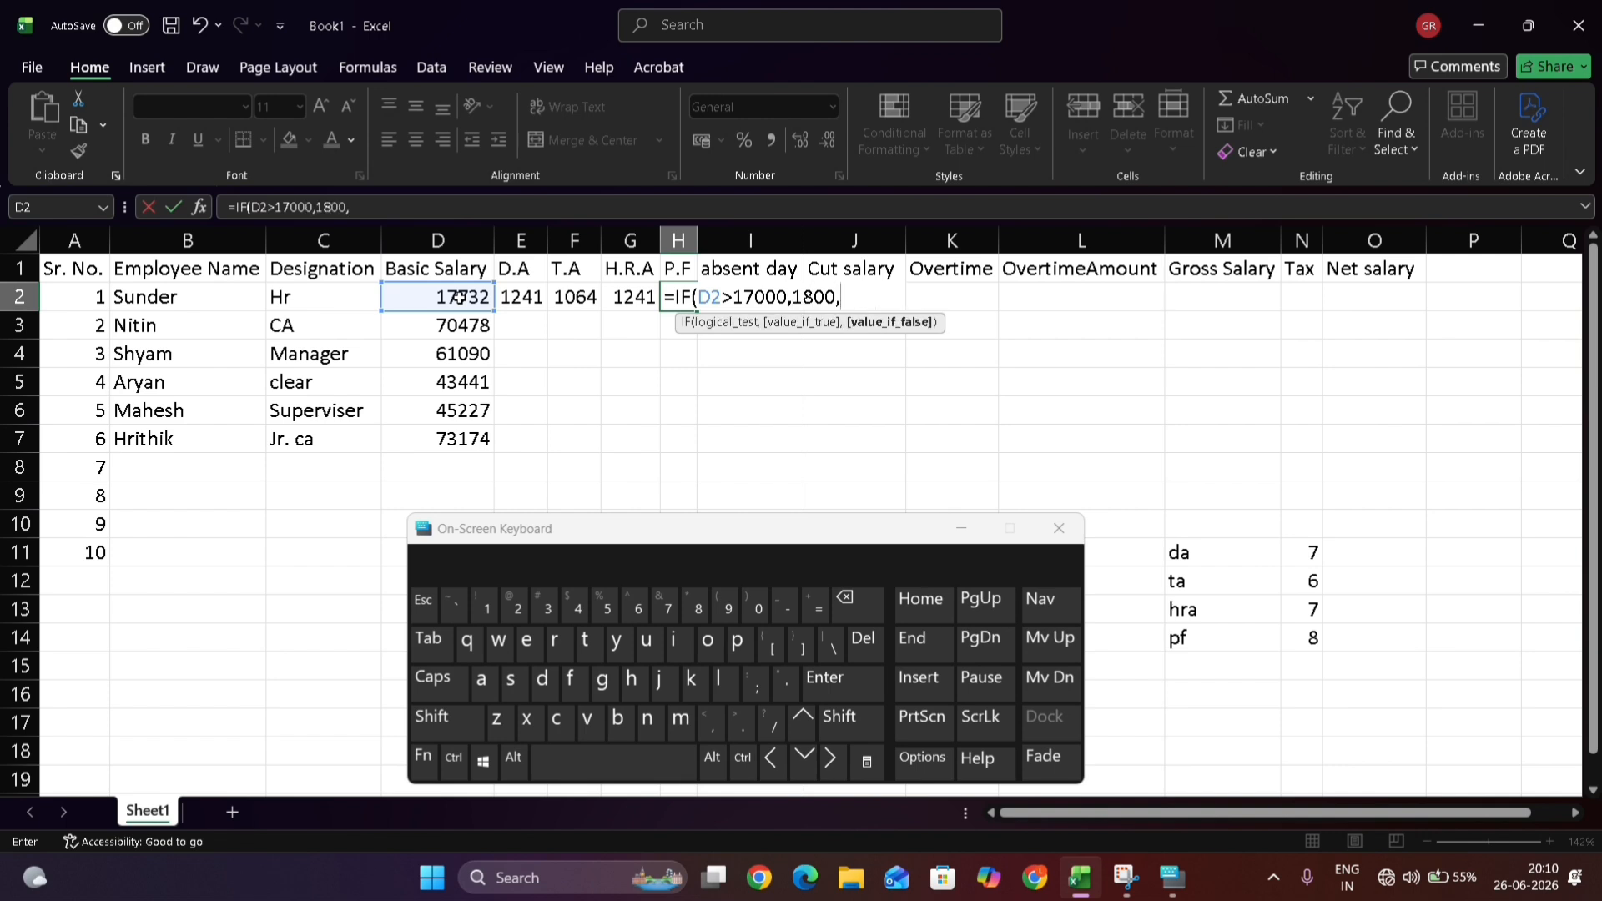
left_click(422, 298)
type("*")
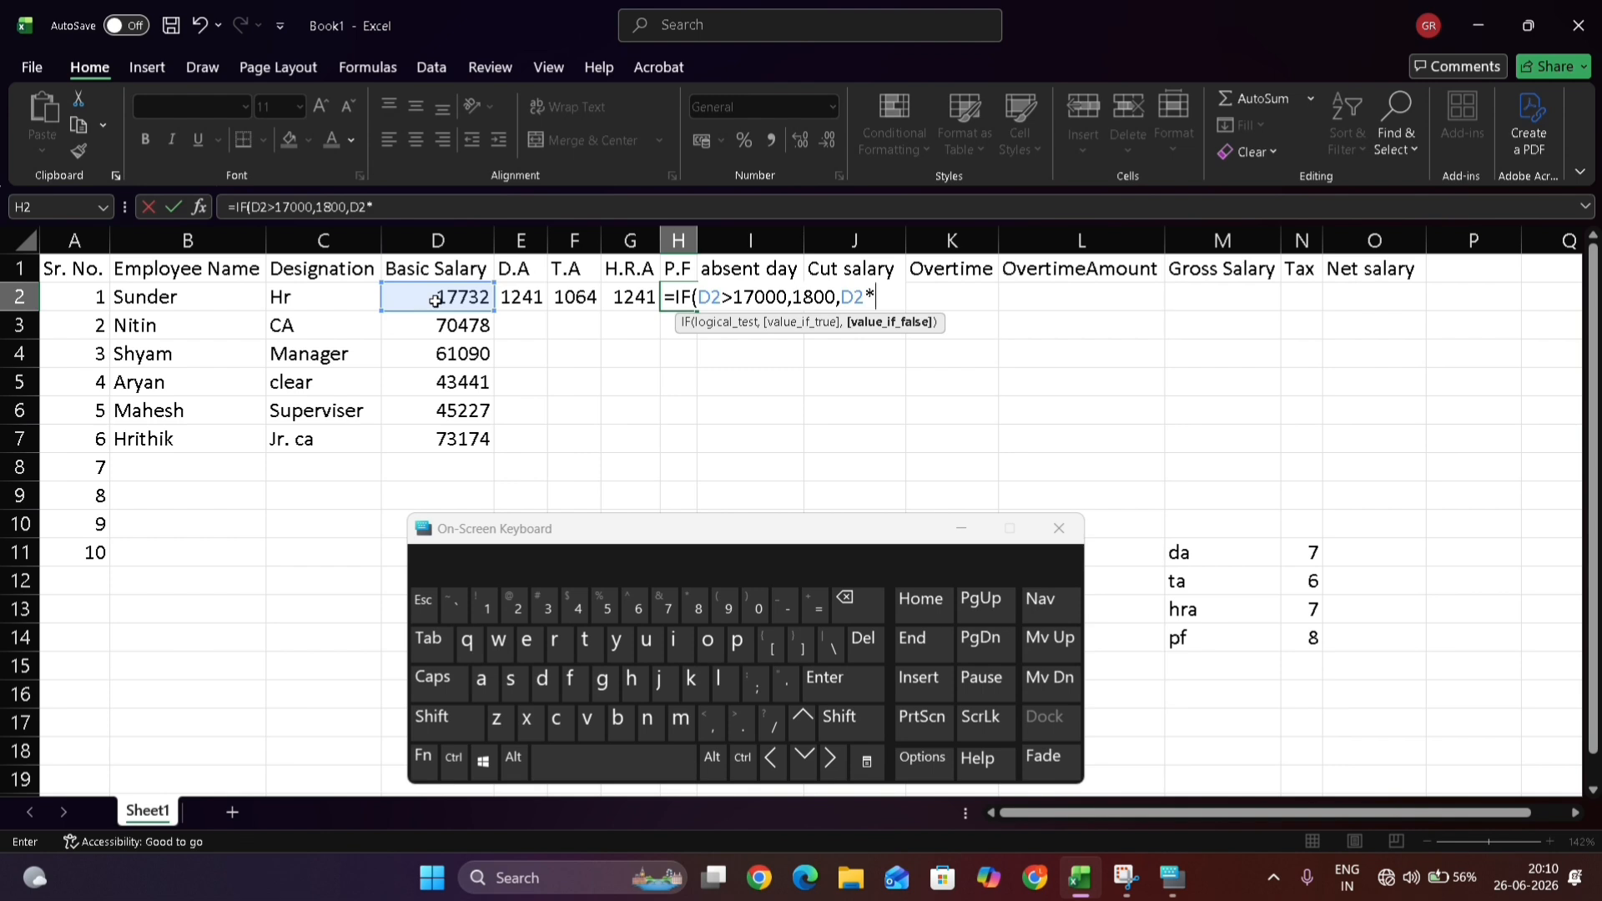
type("8)")
key("Tab")
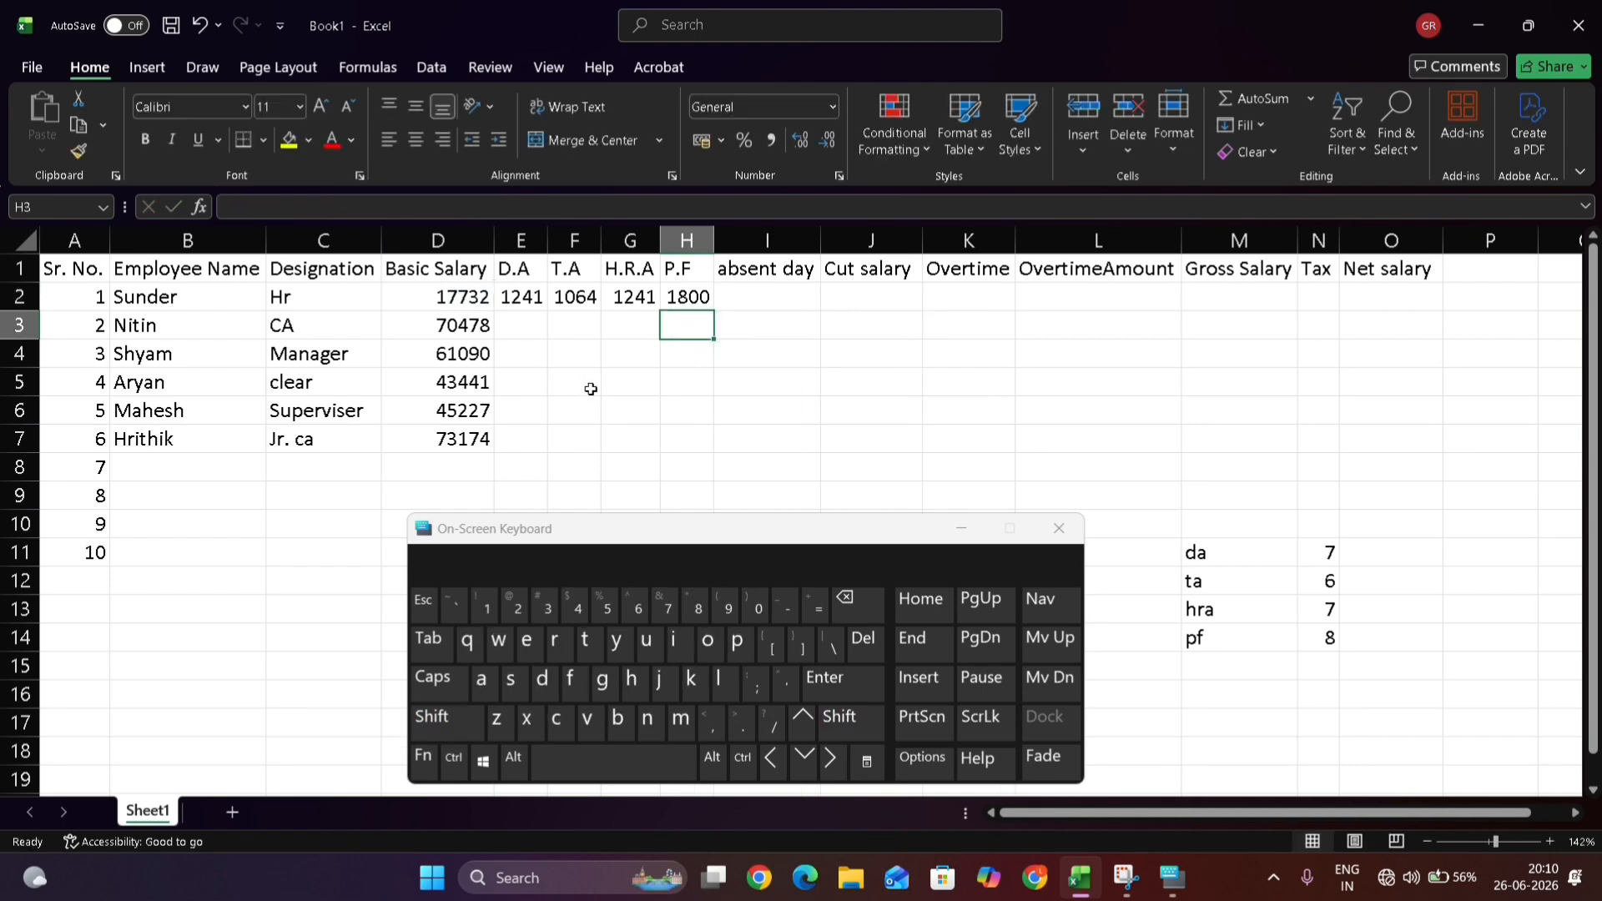
Enter 6 absent days in cell I2 and calculate the cut salary in J2 with the formula =D2/30*I2
double_click(742, 295)
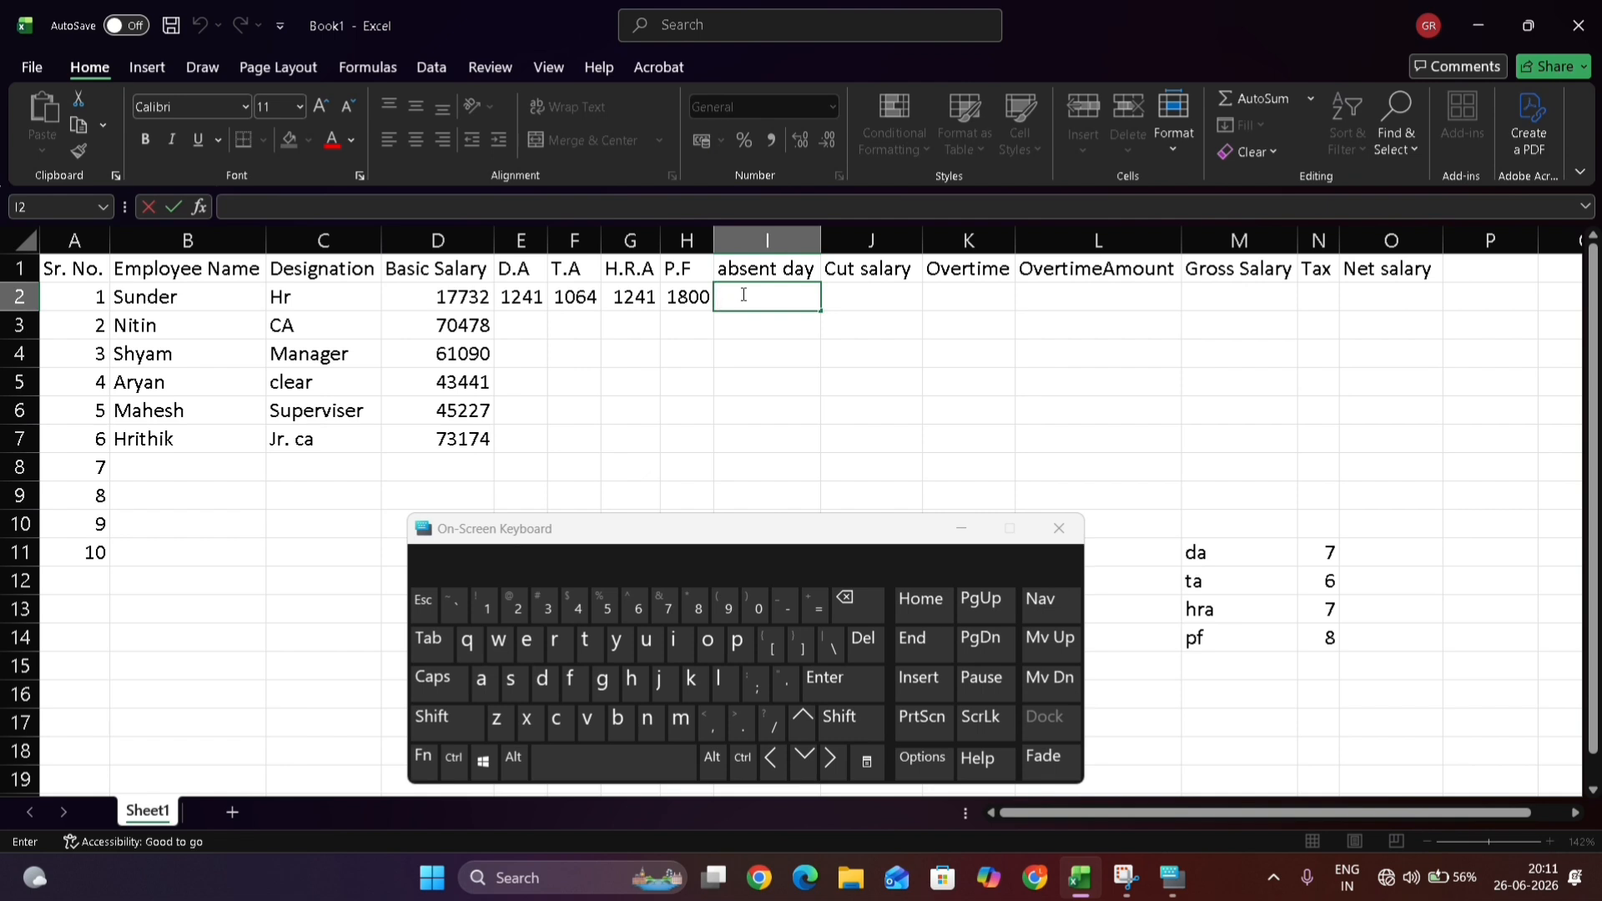
type("6")
left_click(862, 297)
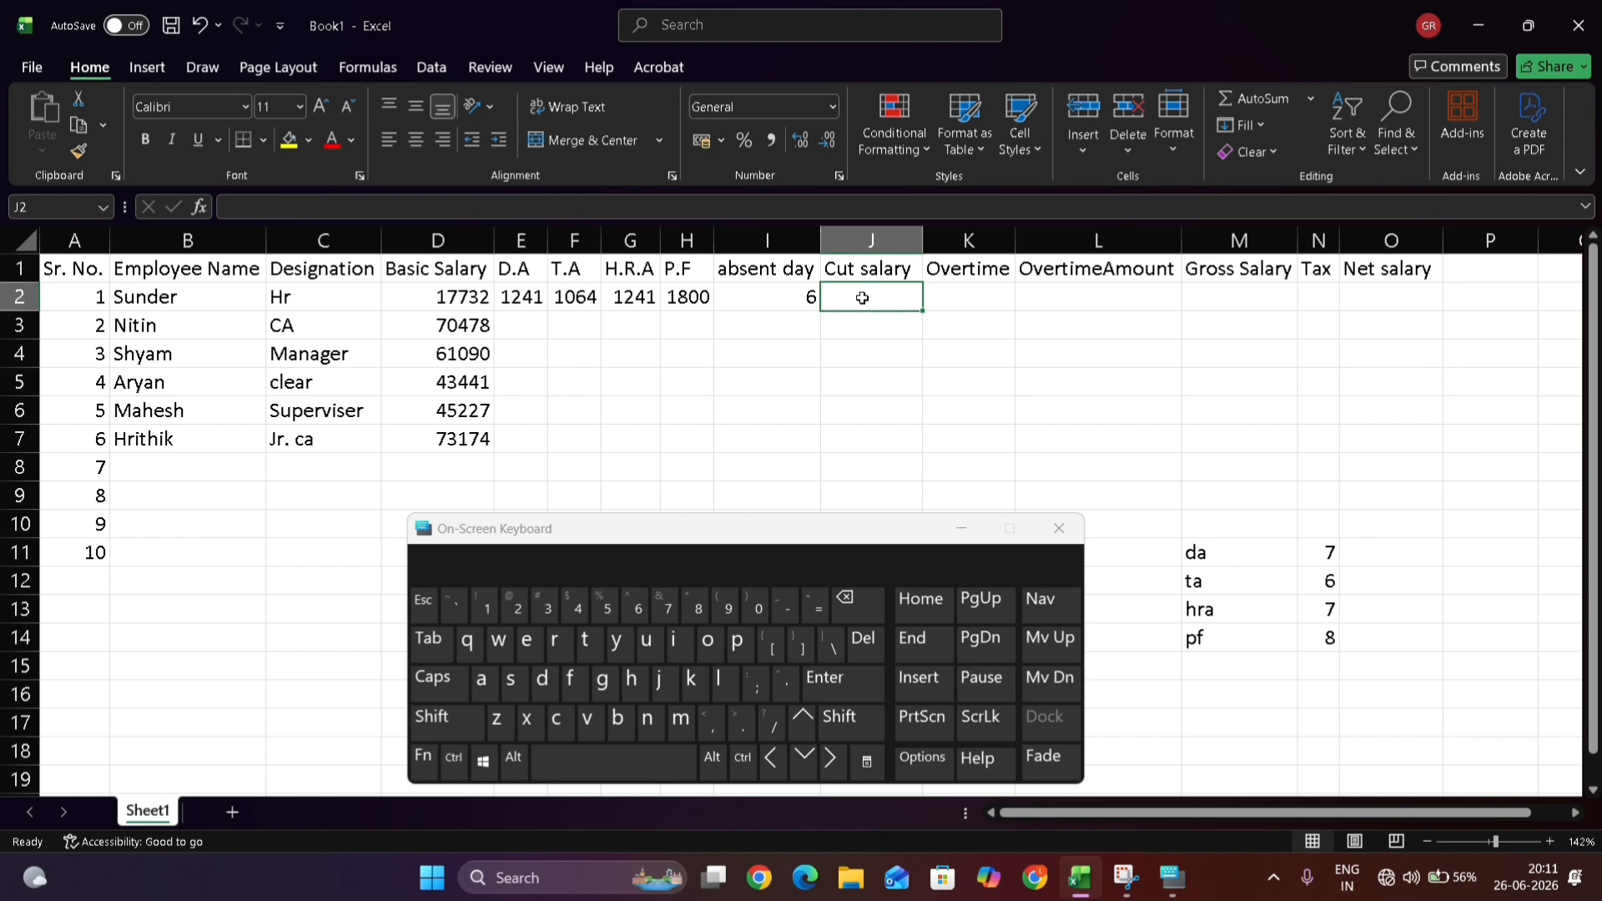
type("=")
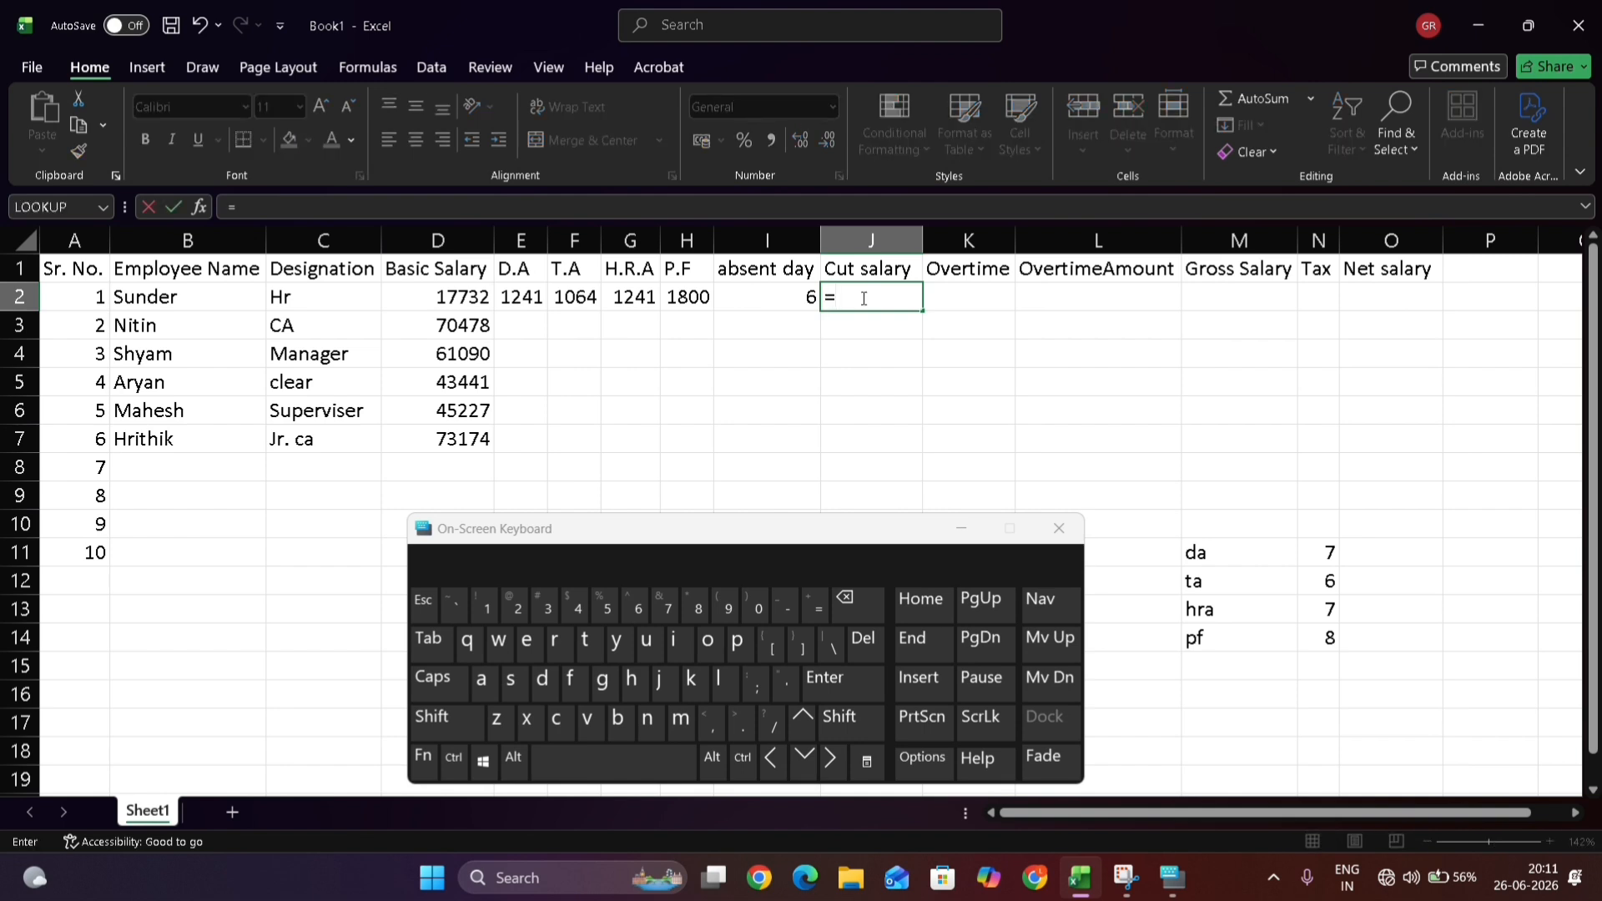
left_click(424, 288)
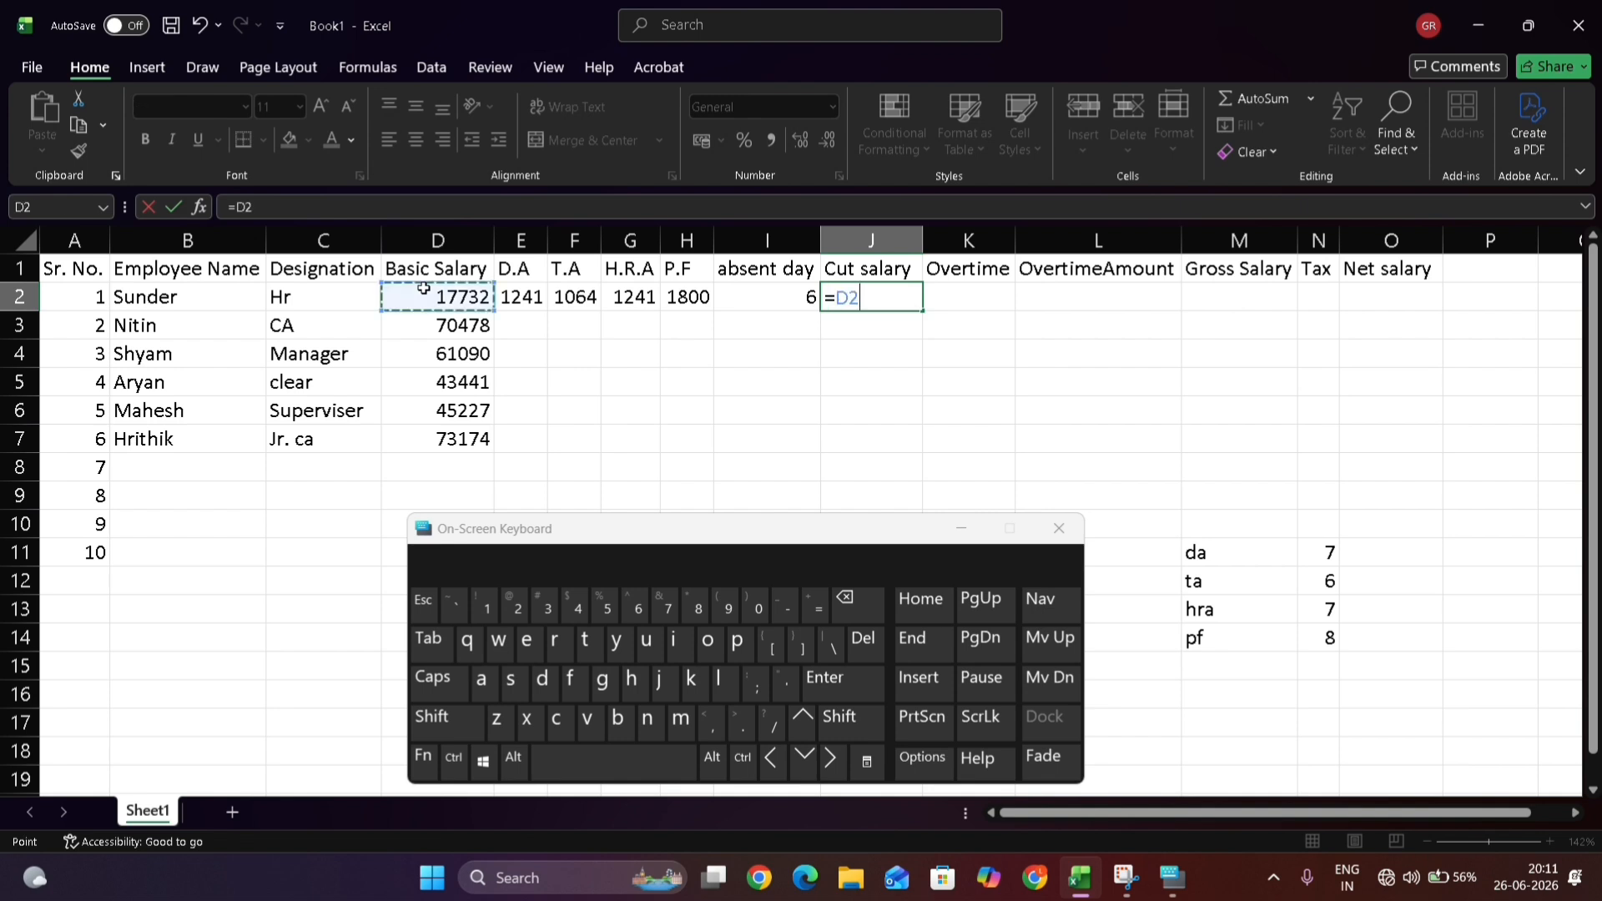
type("/")
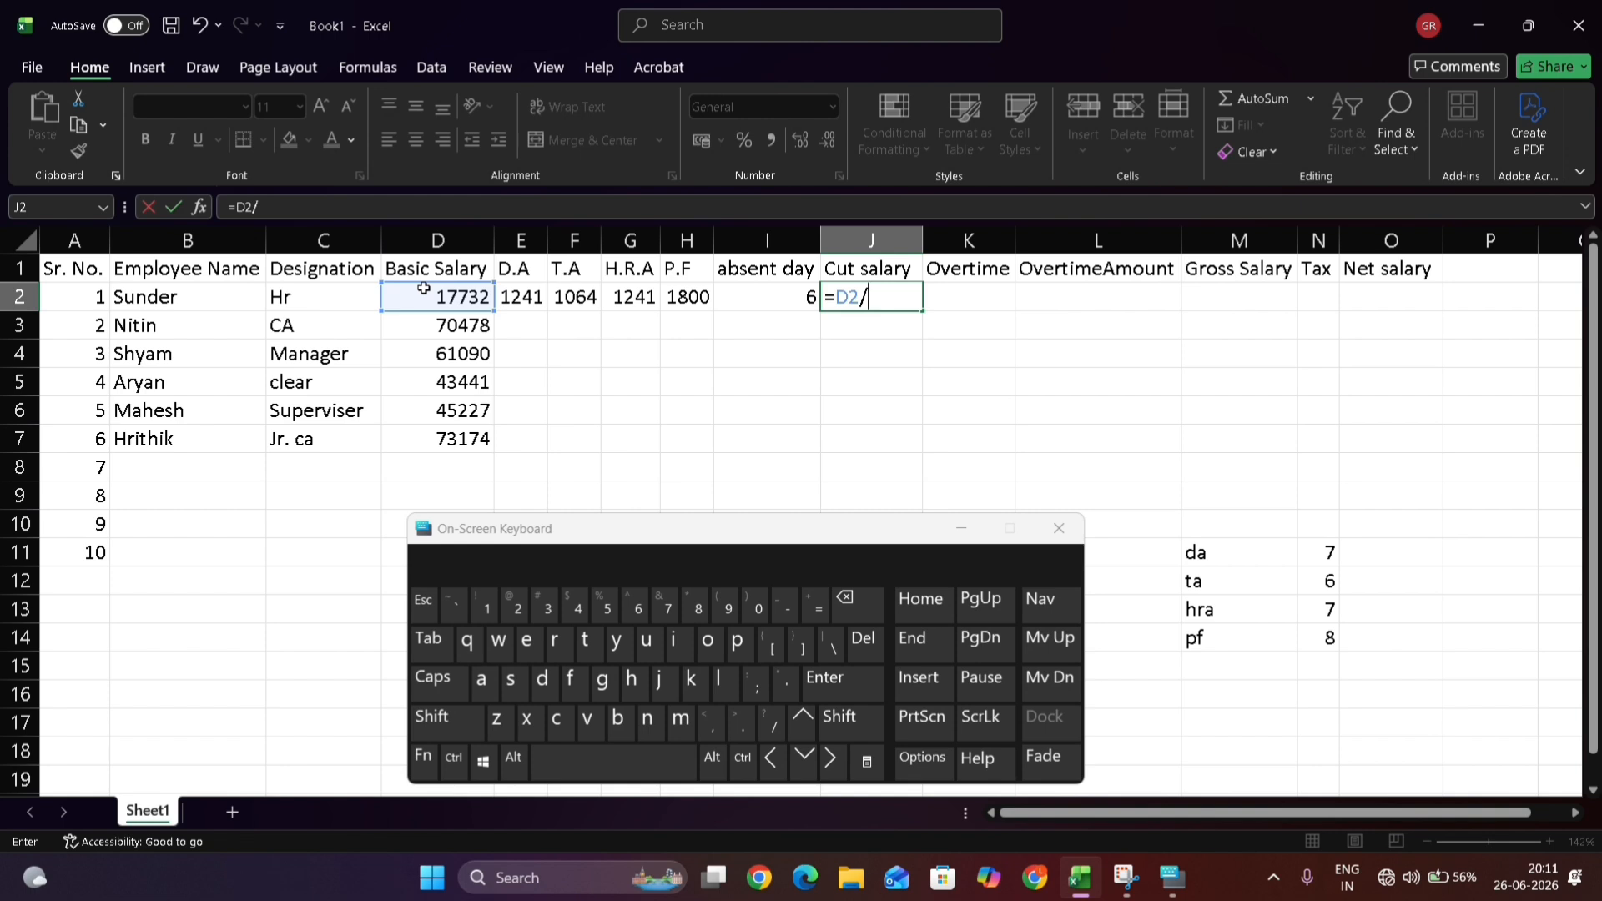
type("30*")
left_click(762, 301)
key("Return")
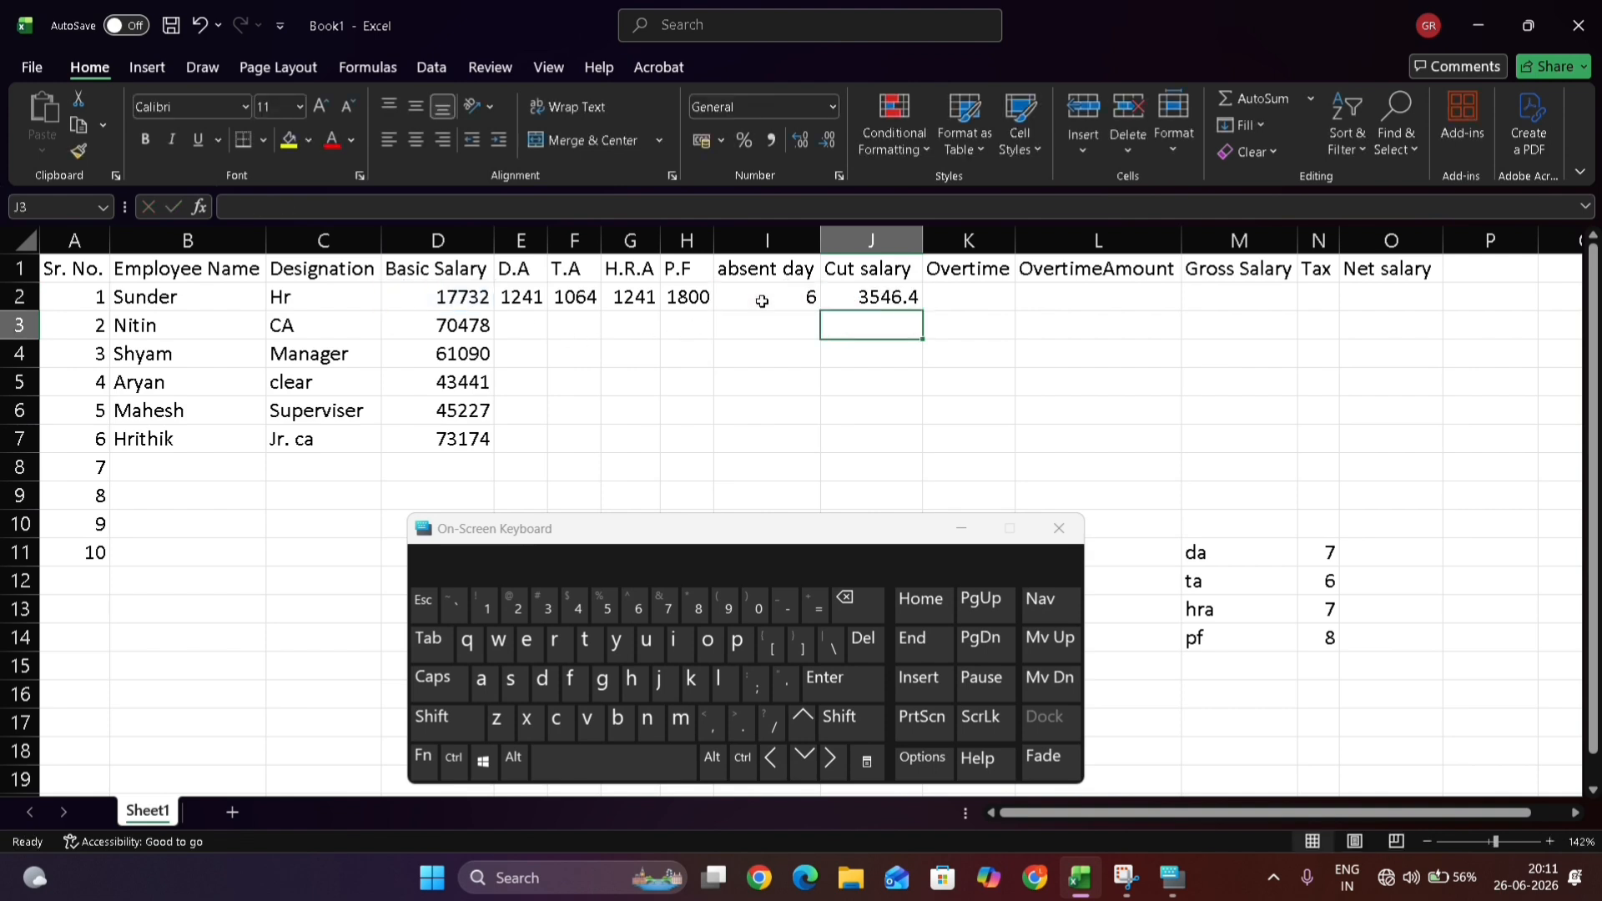
Enter 2 overtime hours in cell K2 and calculate the overtime amount in L2 with the formula =D2/30/8*K2
left_click(942, 294)
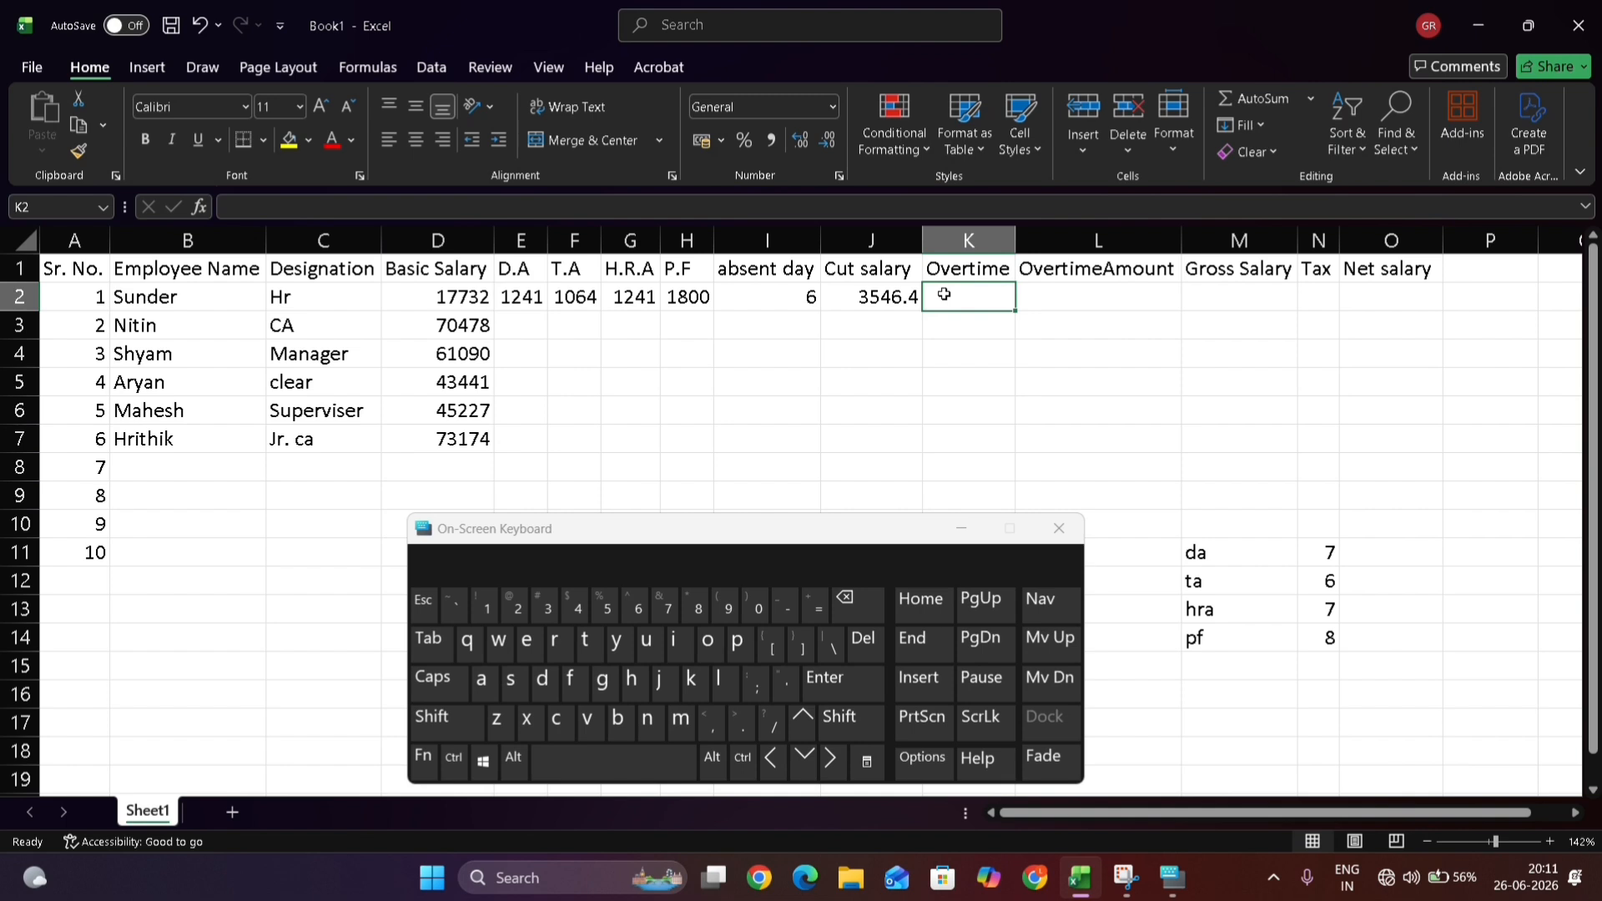
type("2")
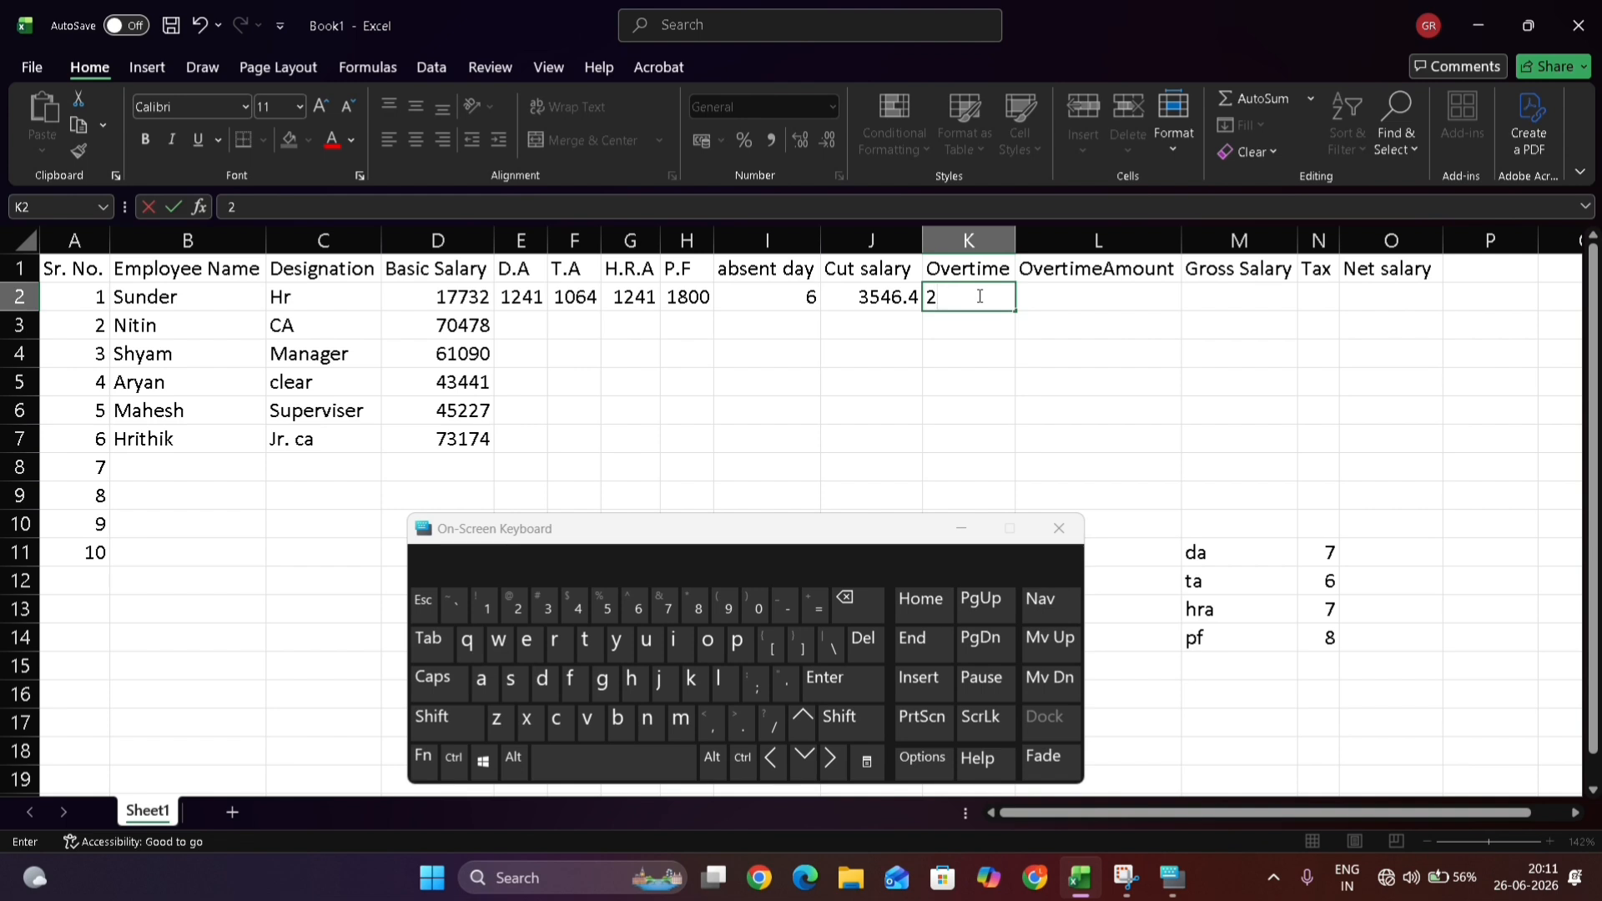
left_click(1068, 299)
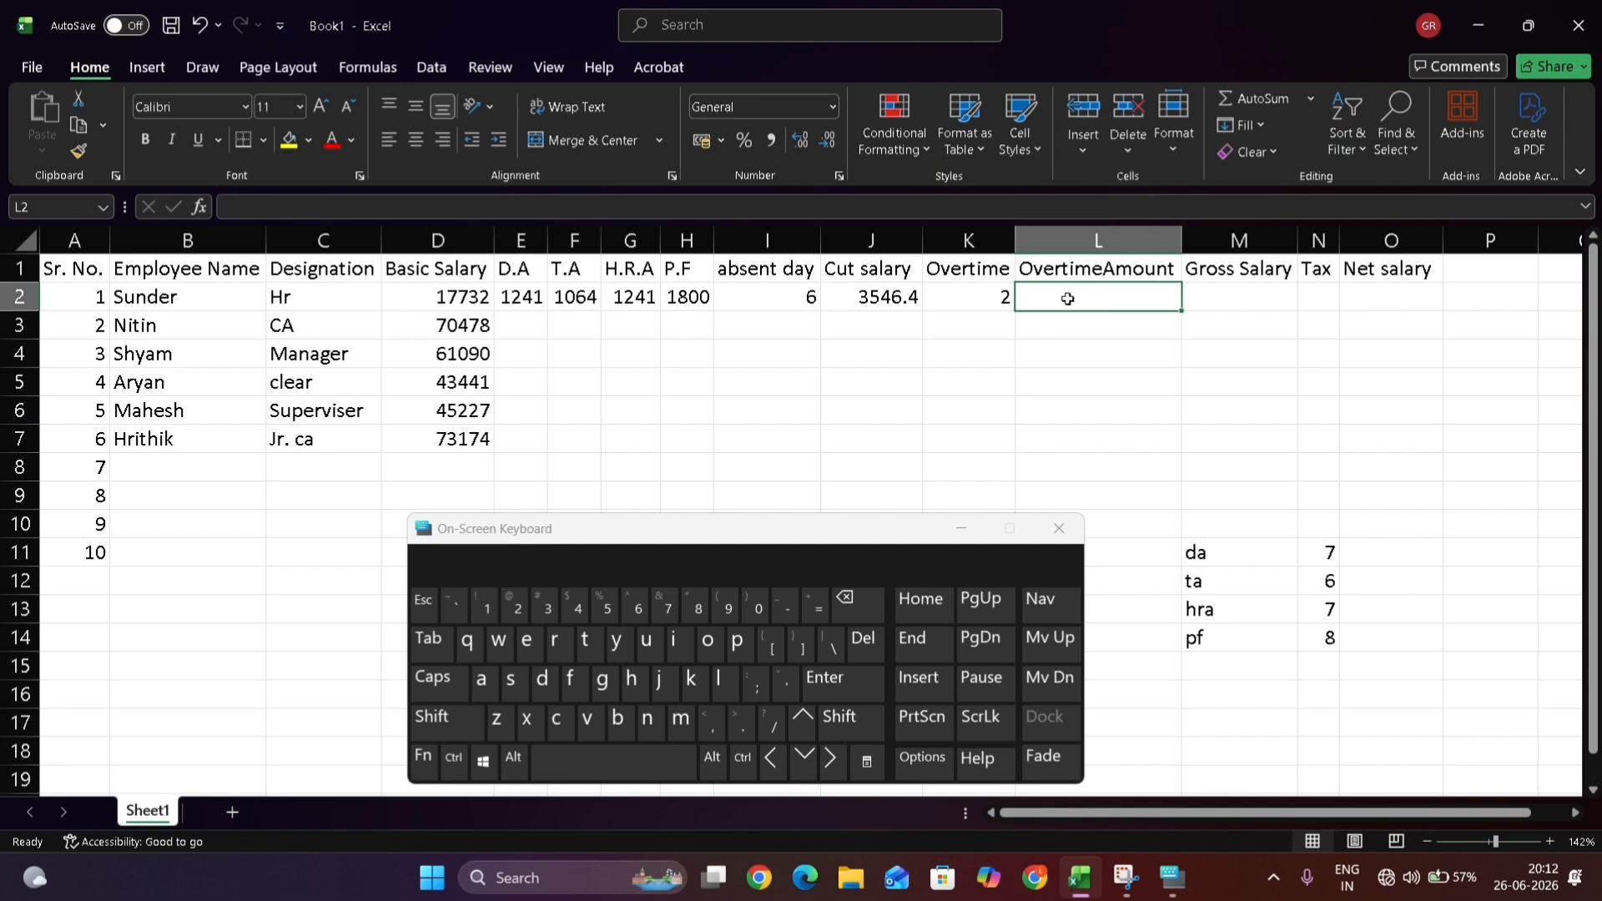
type("=")
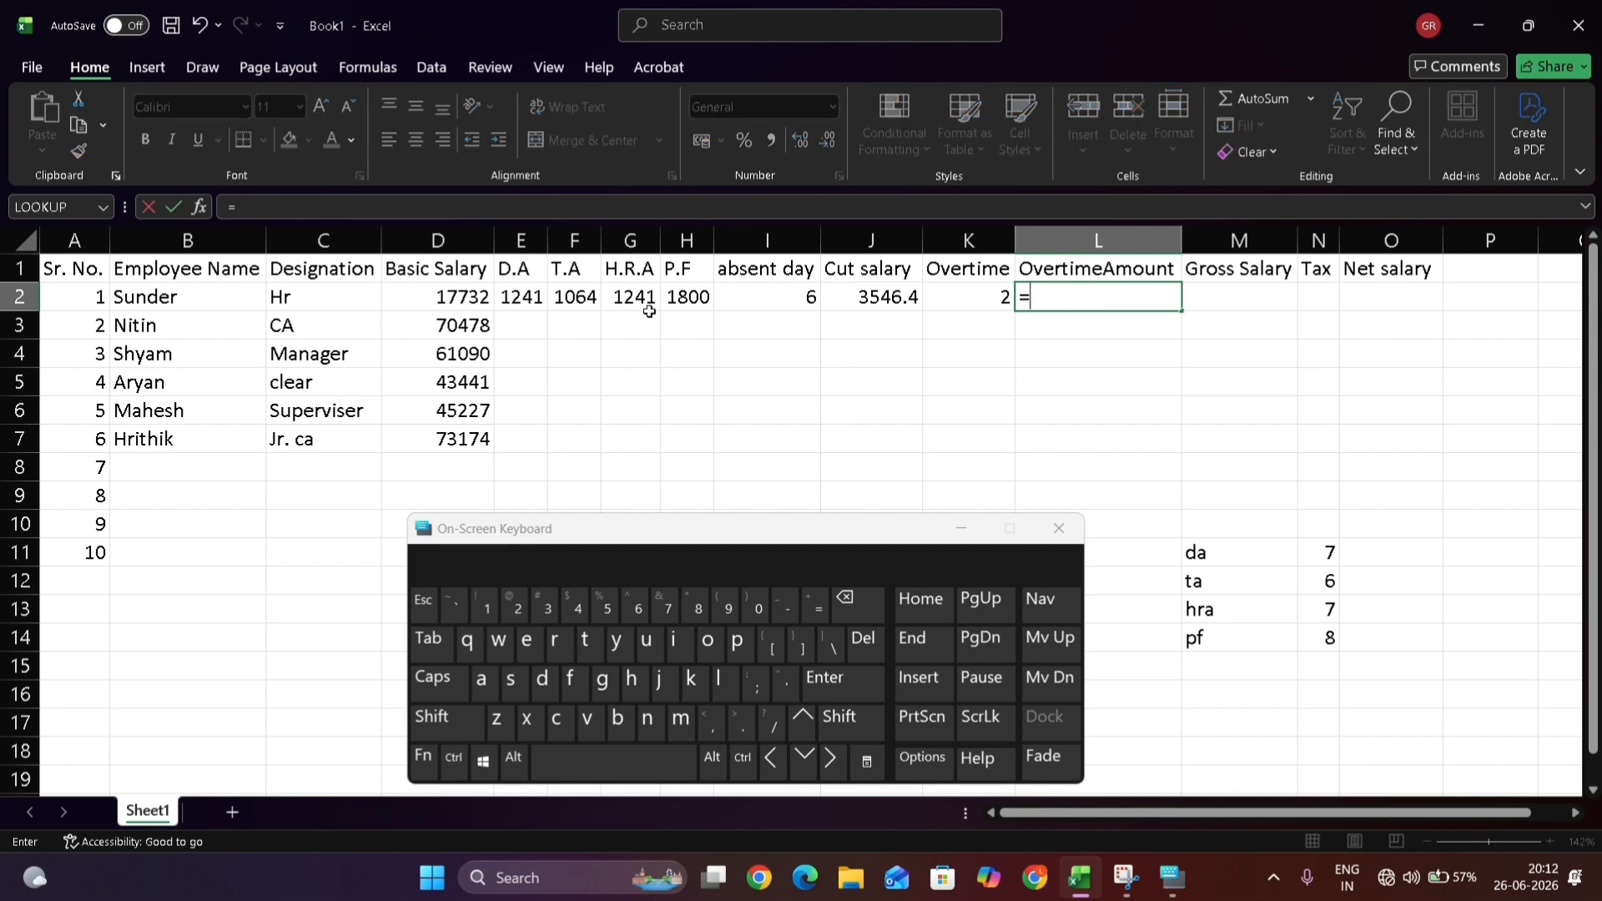
left_click(474, 299)
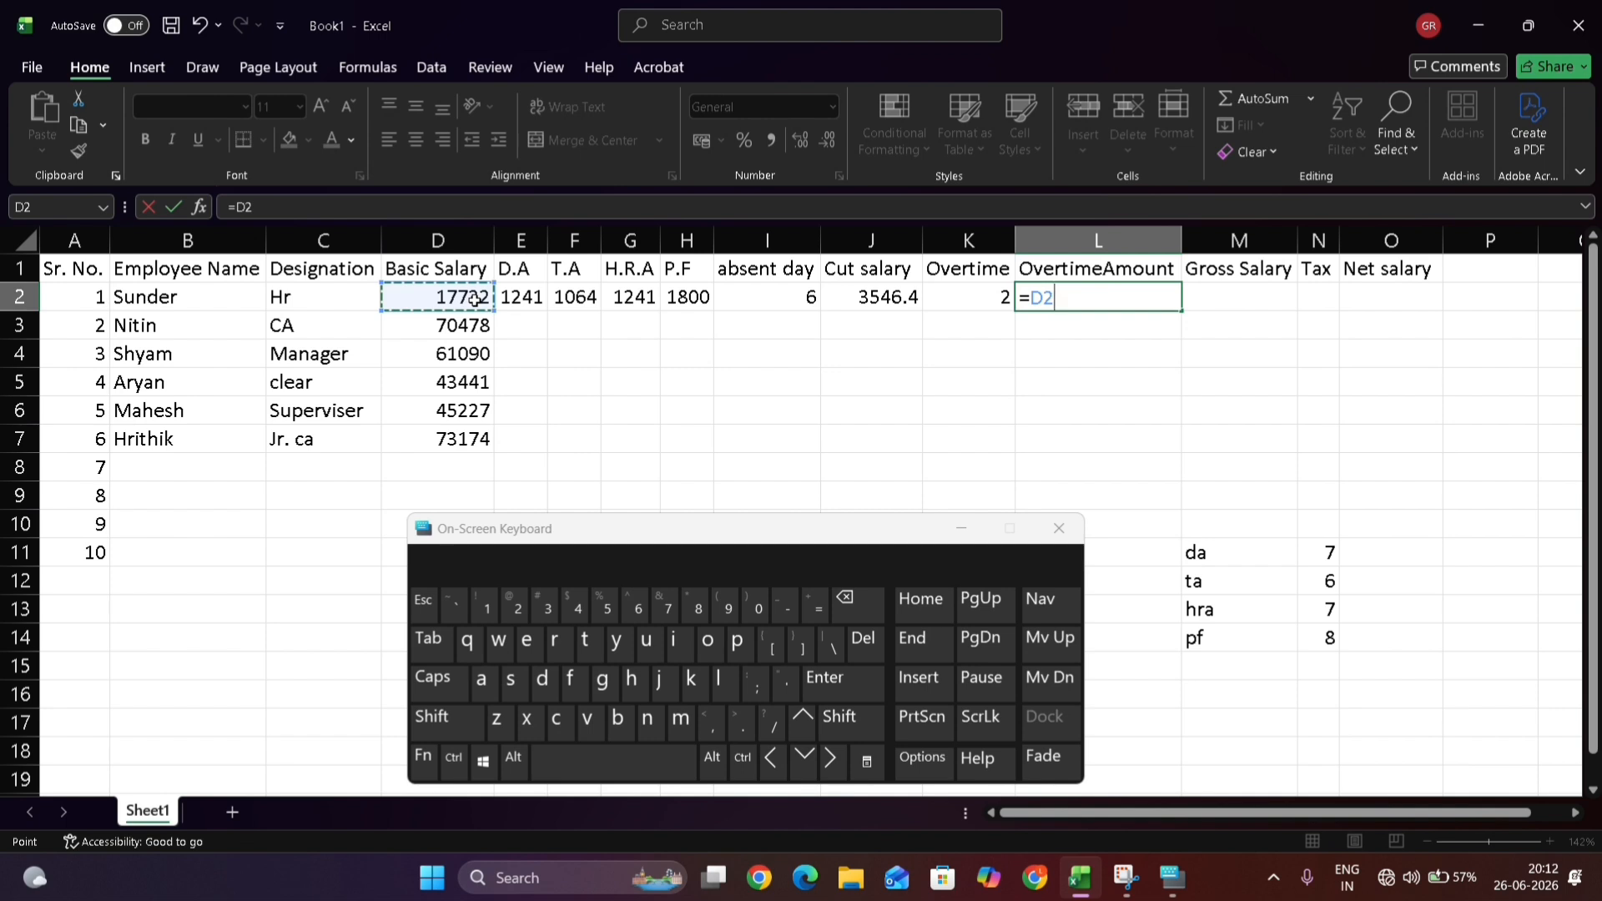
type("/")
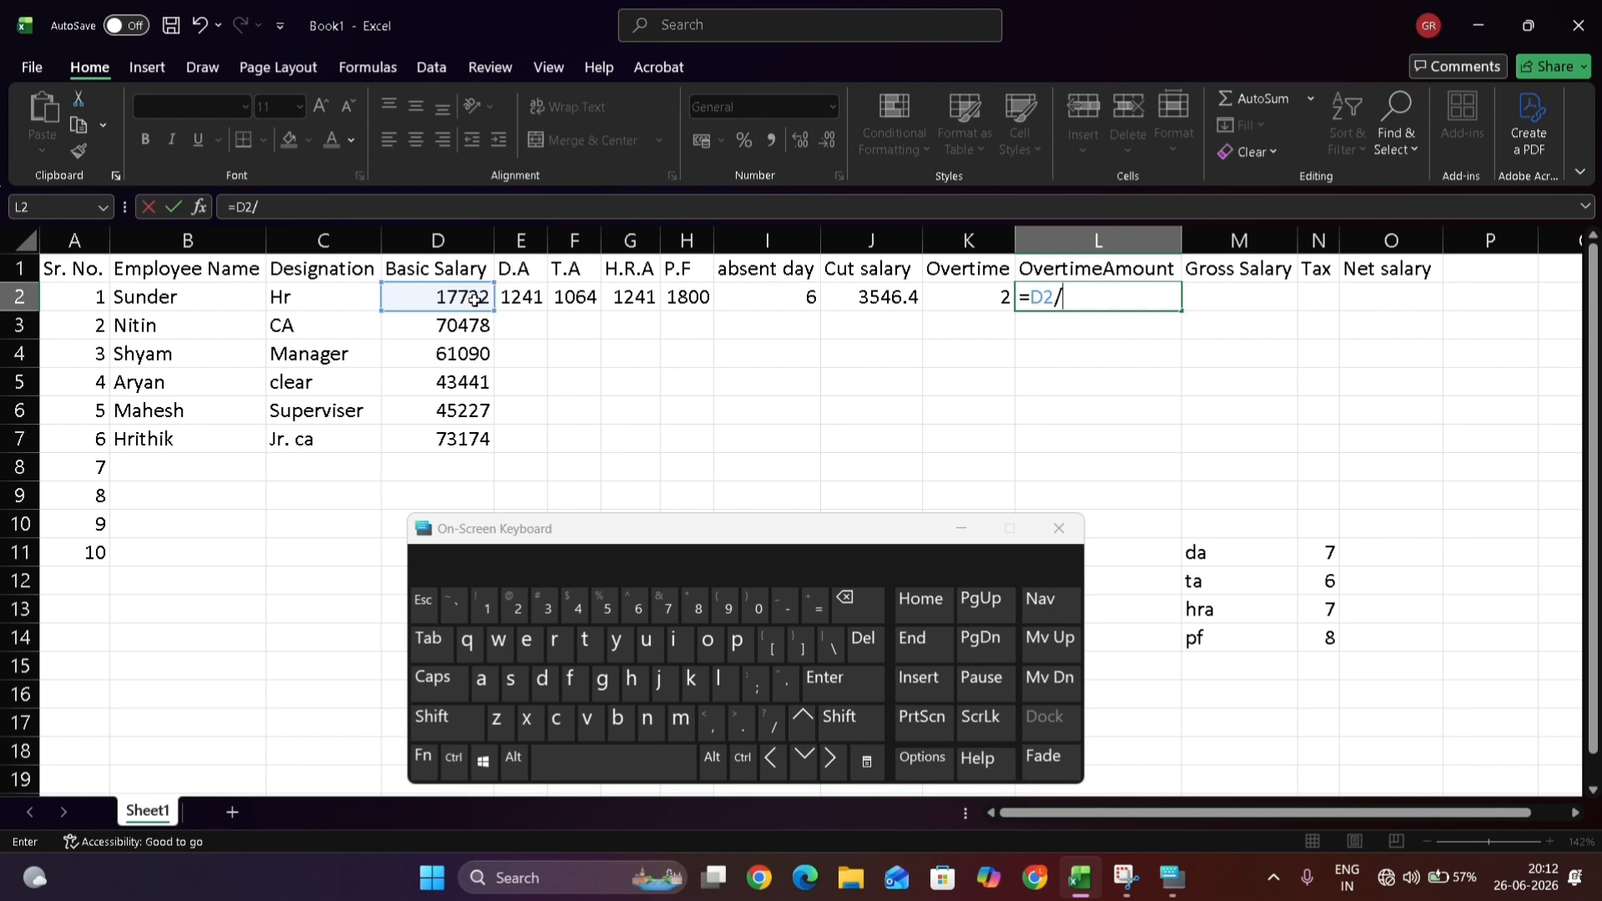
type("30/8*")
left_click(999, 294)
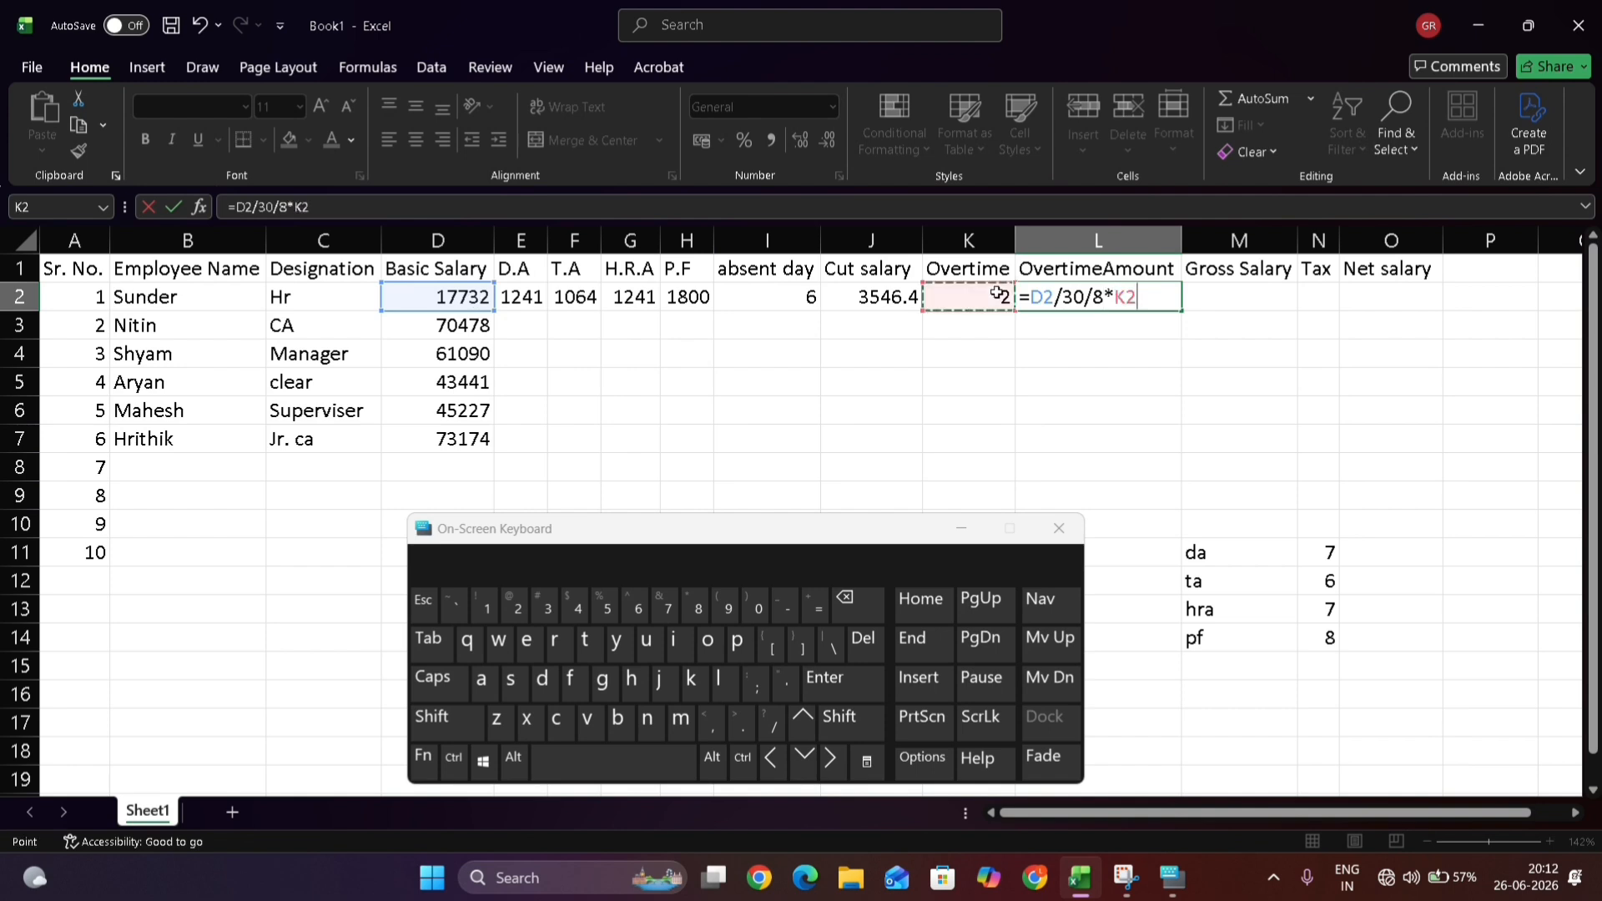
key("Return")
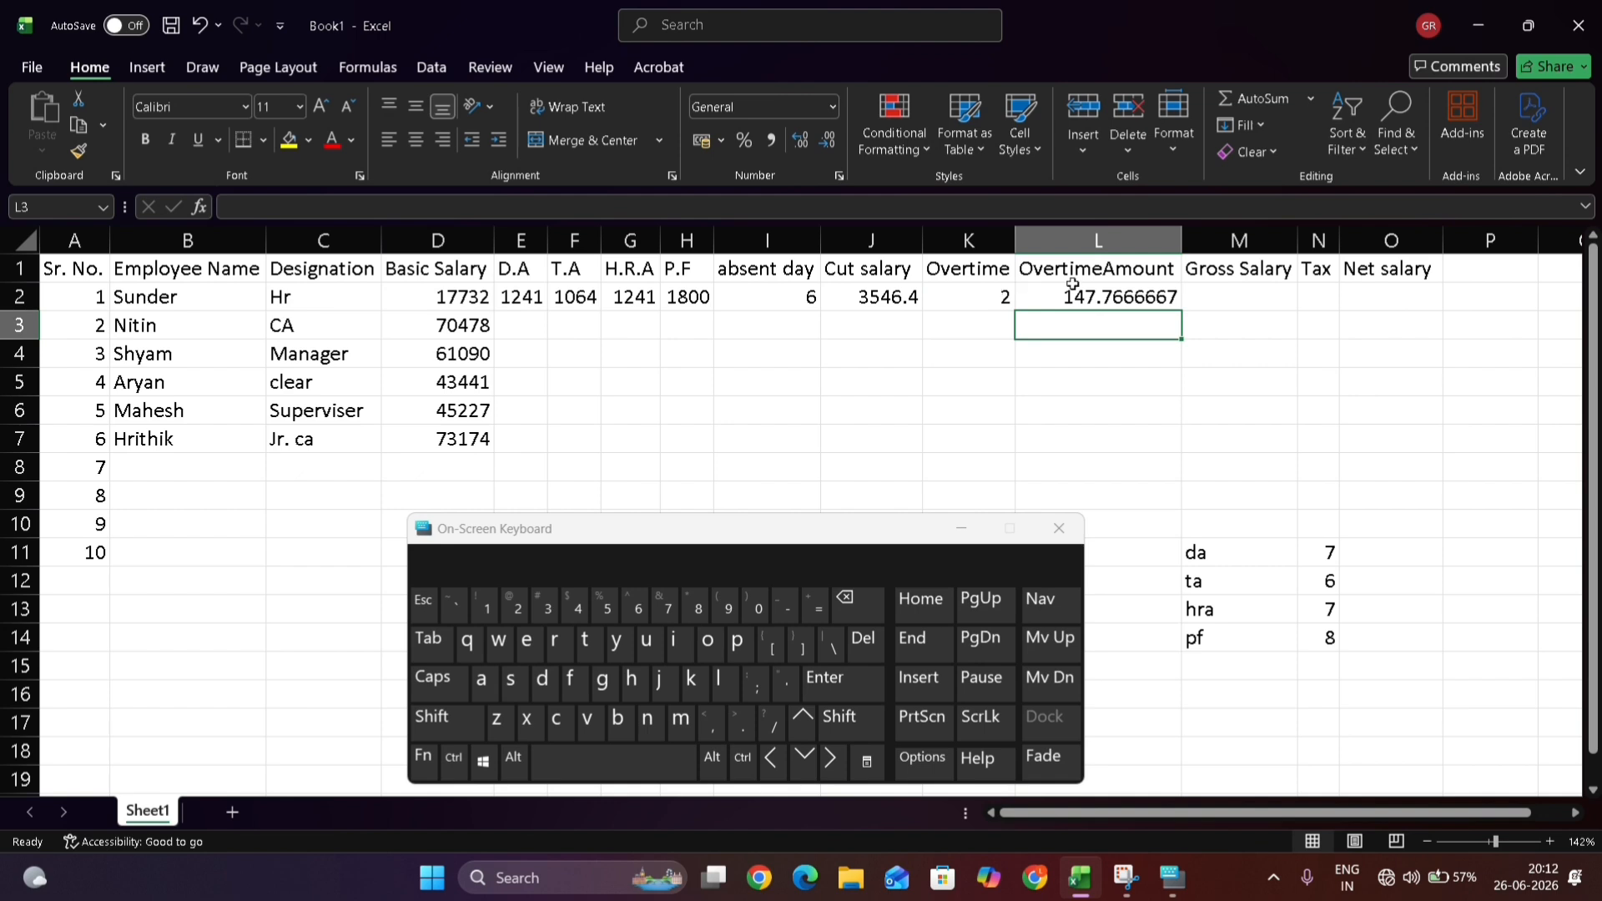
left_click(1158, 300)
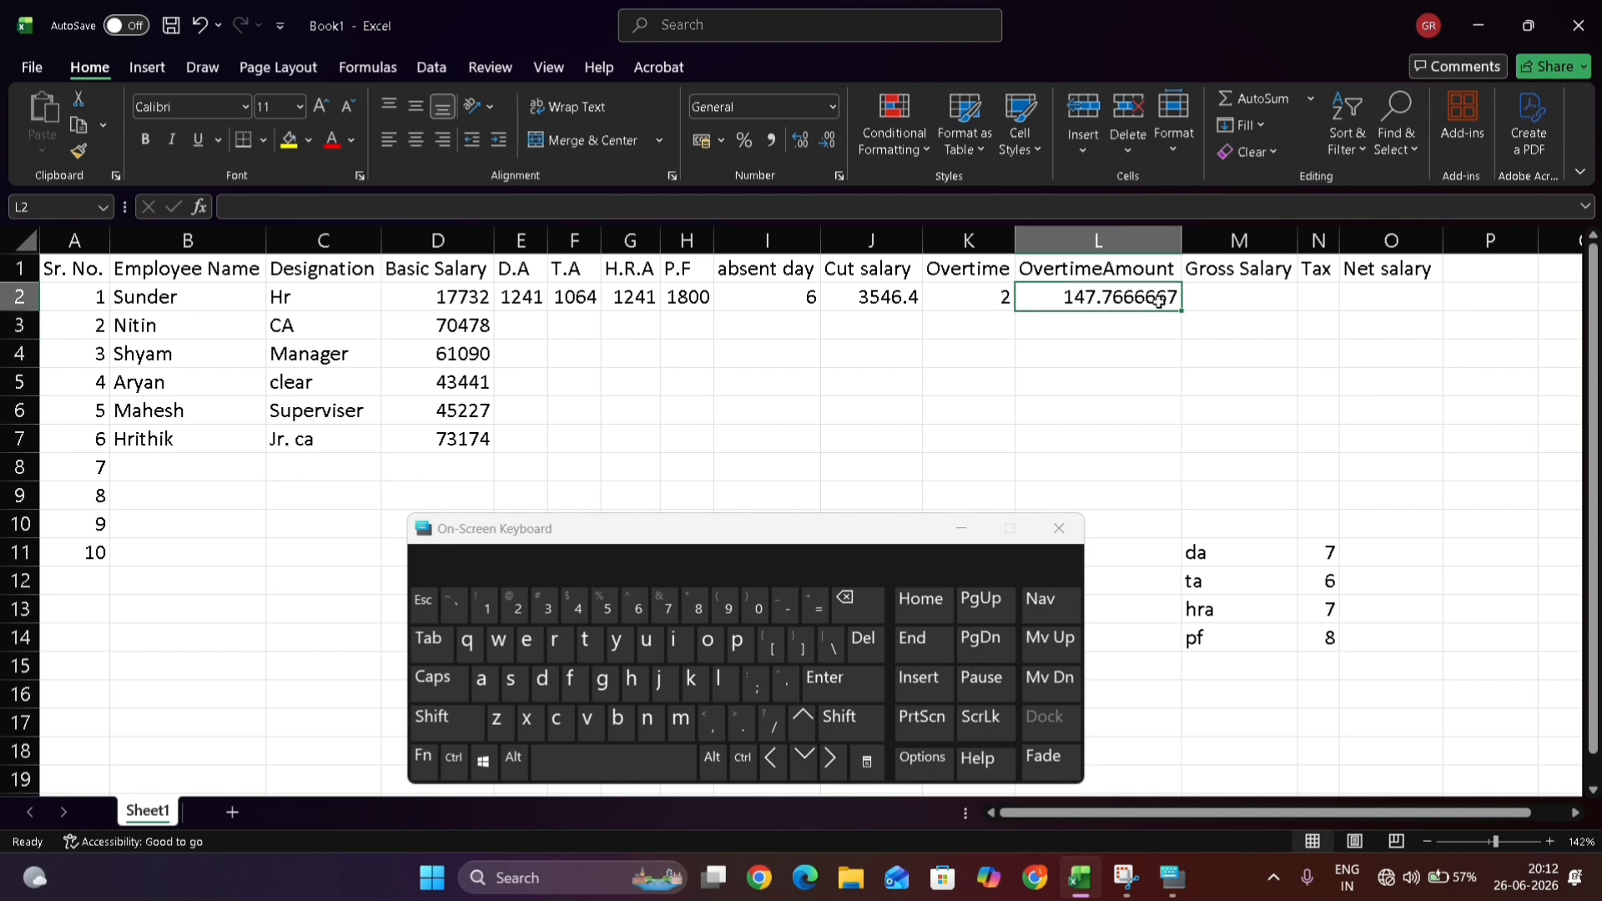
Calculate the gross salary for the first employee in cell M2 with the formula =D2+G2+E2+F2-H2+J2+L2
left_click(1228, 305)
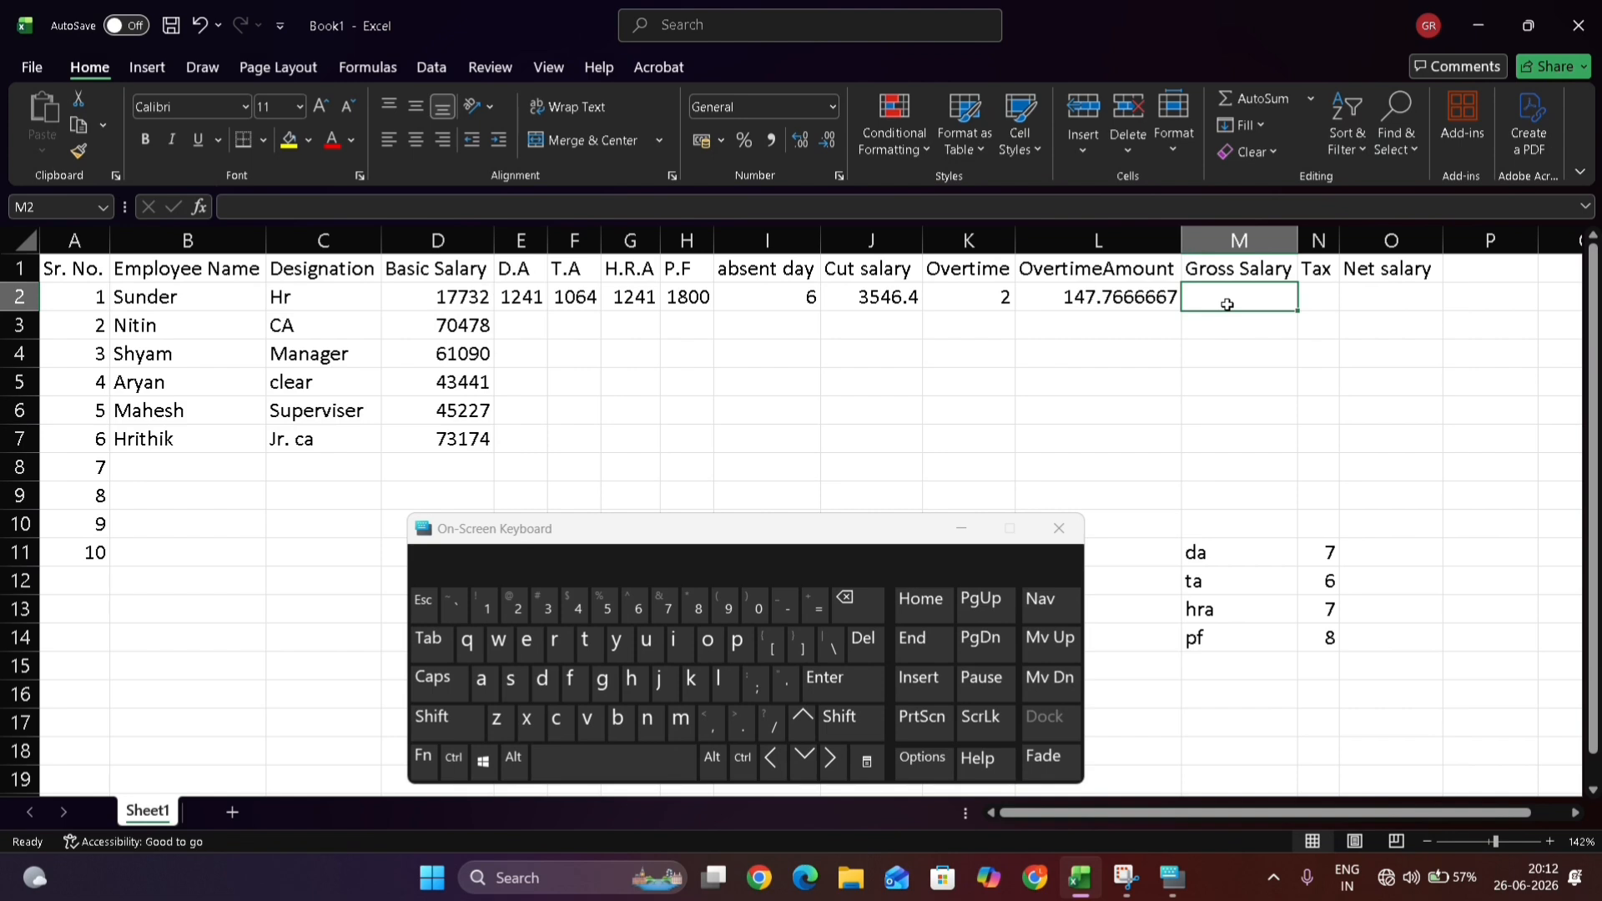
type("=")
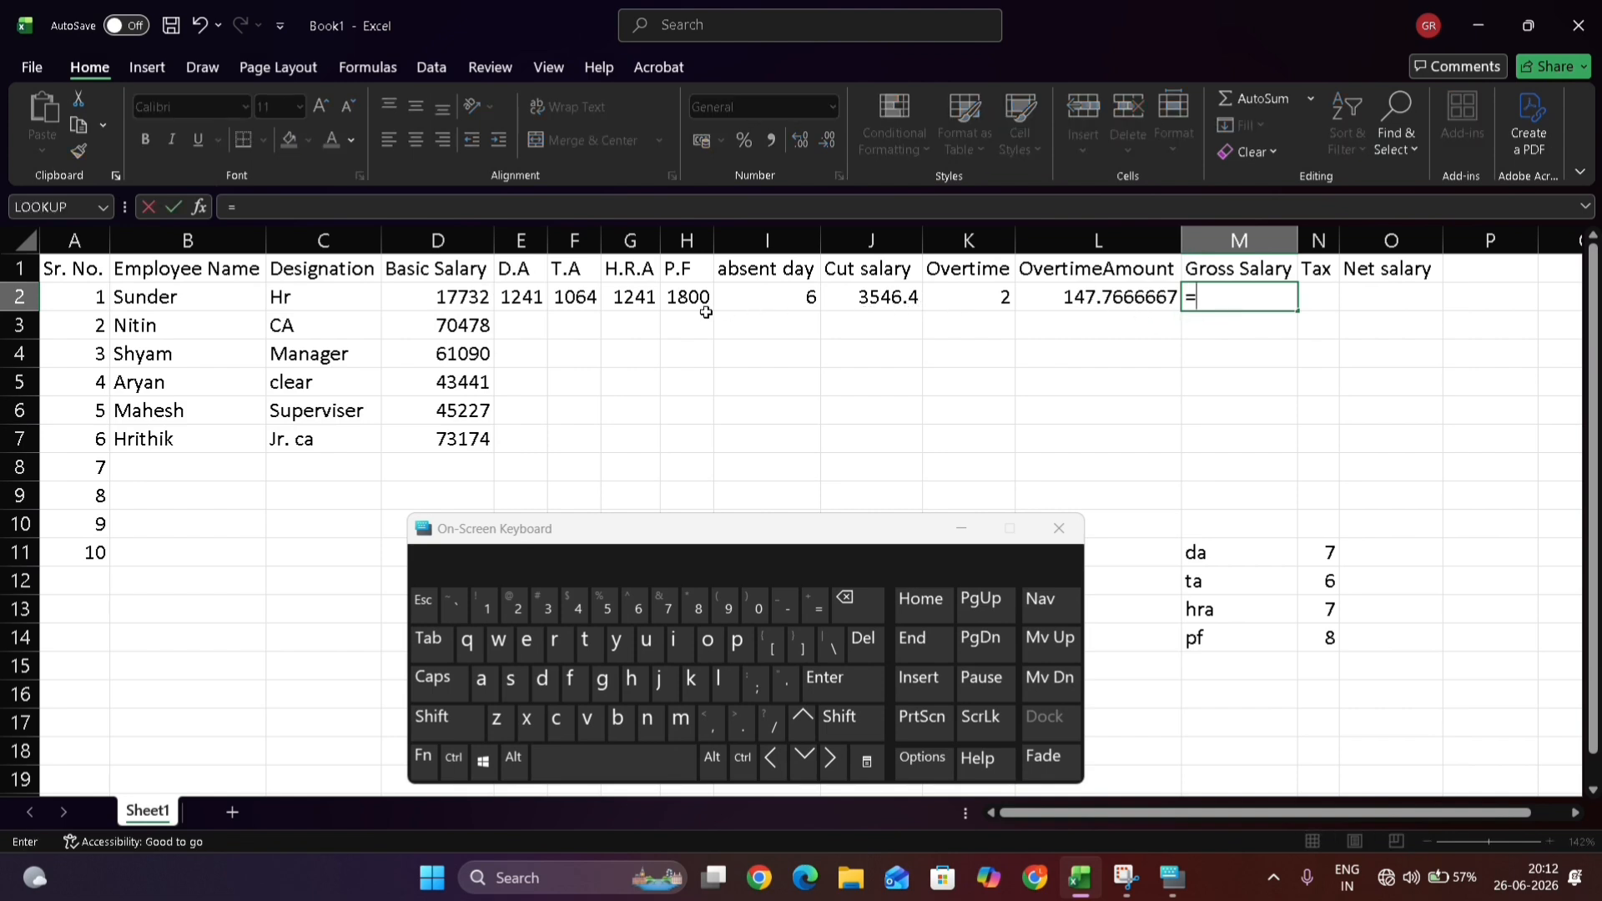
left_click(431, 294)
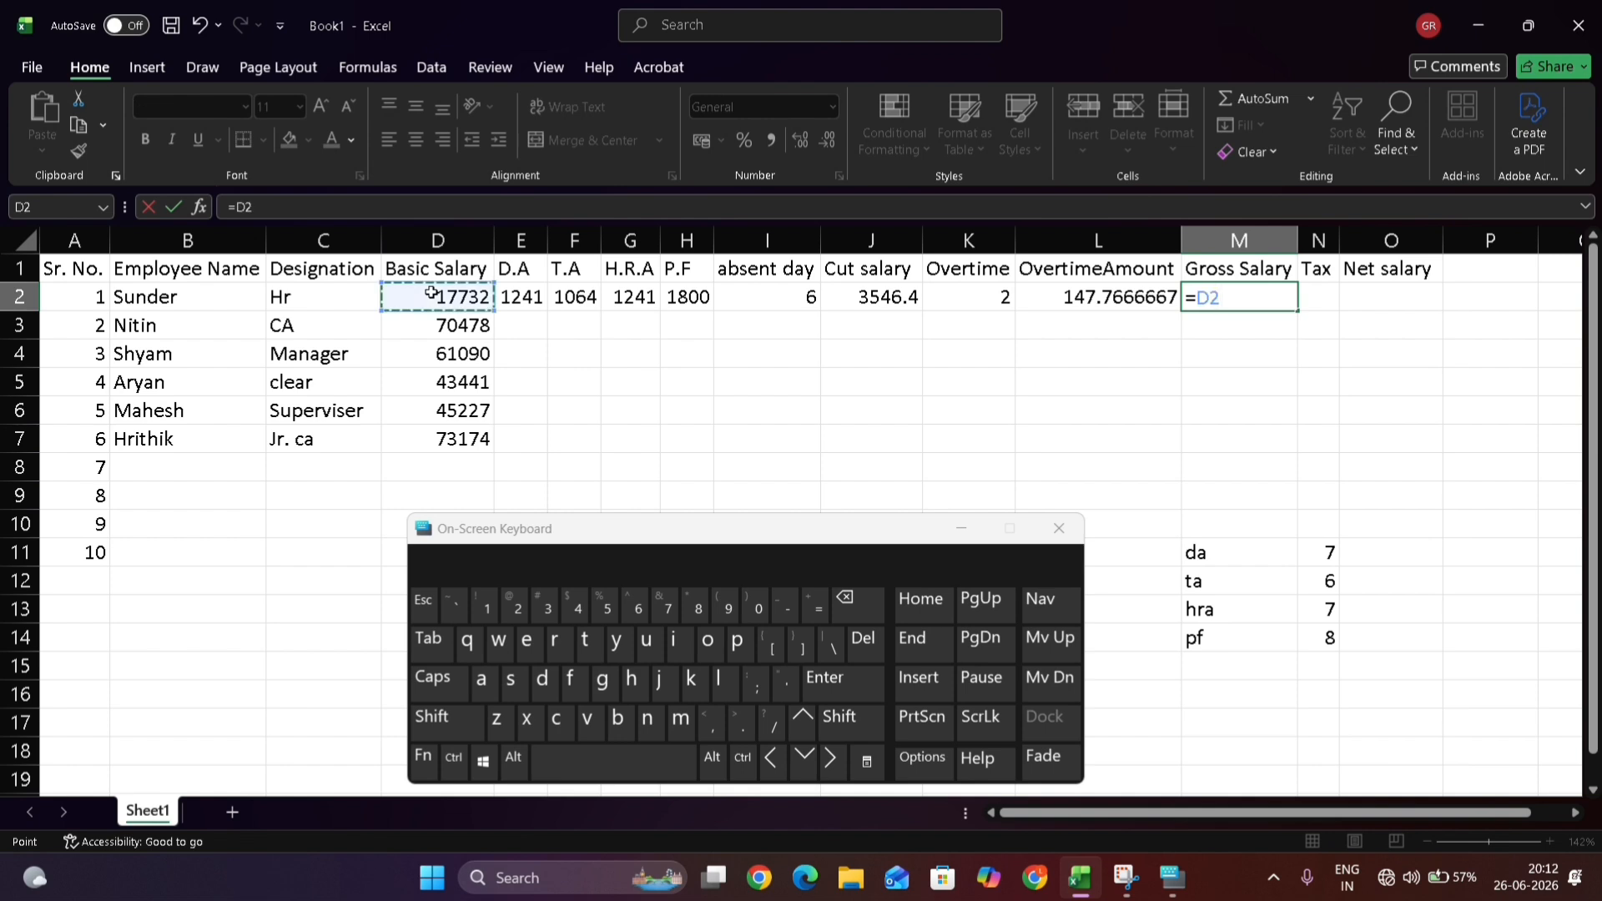
type("+")
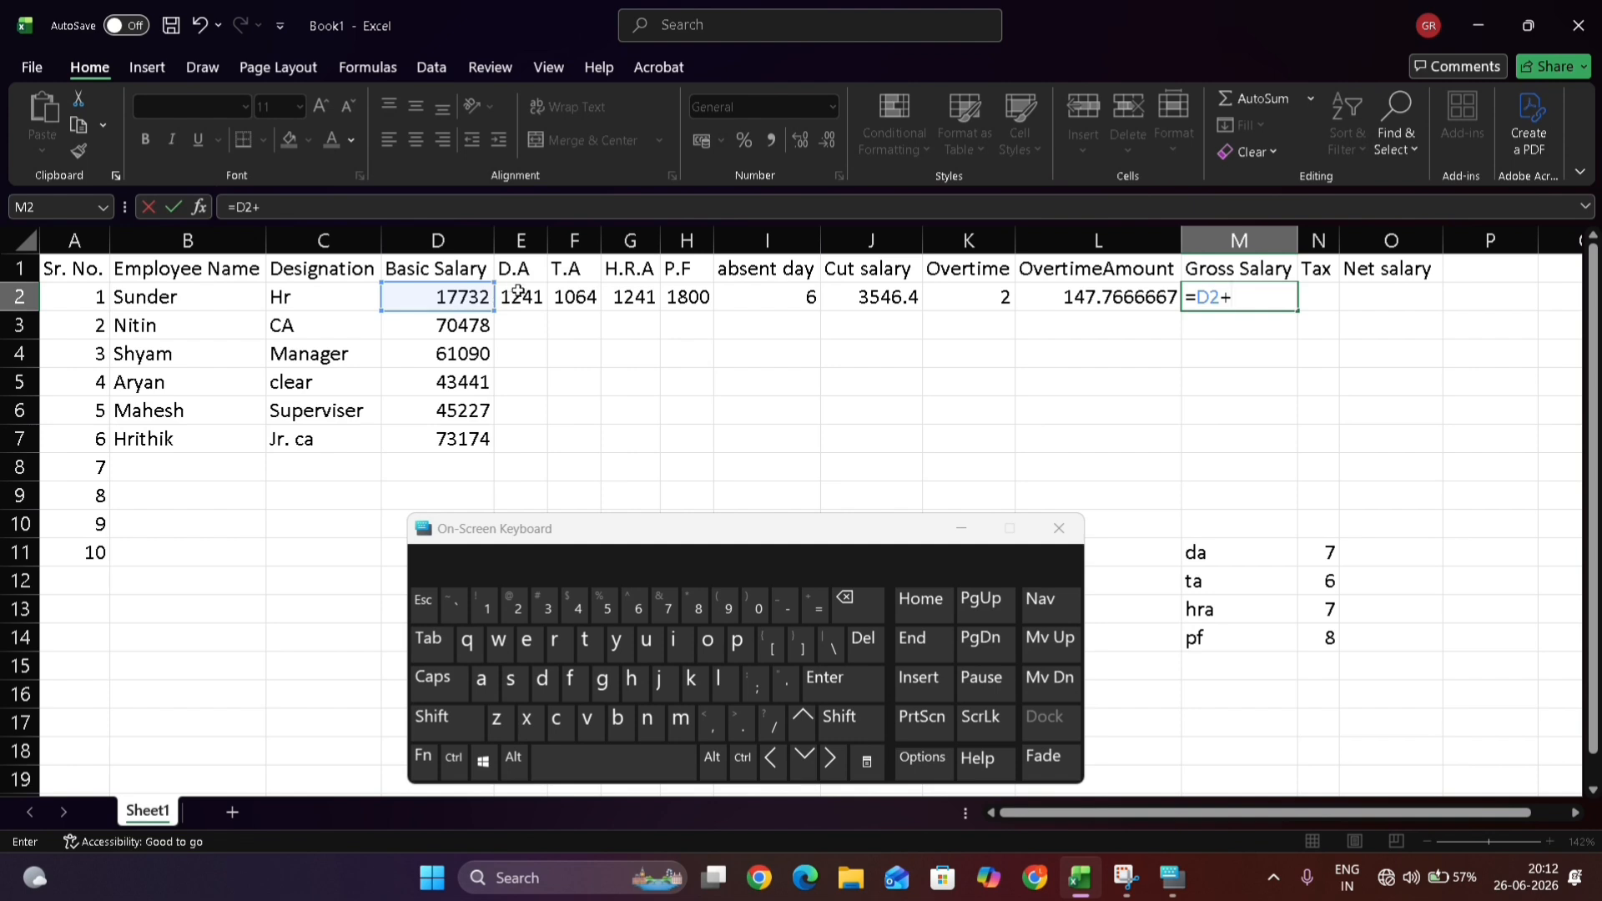
left_click(632, 294)
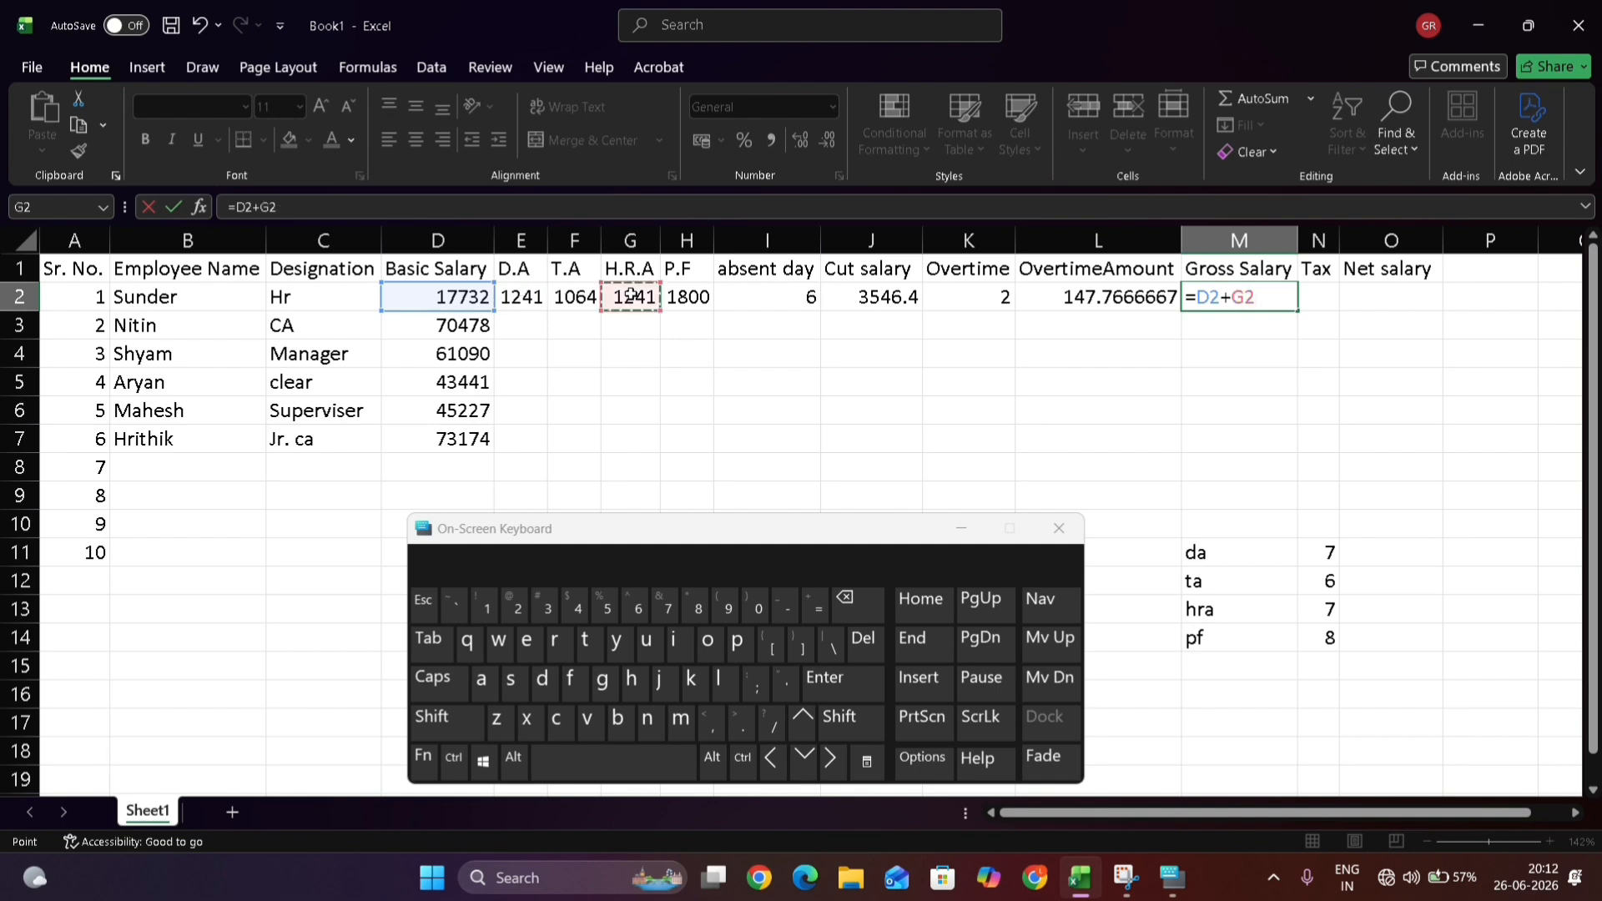
type("++")
key("BackSpace")
left_click(528, 301)
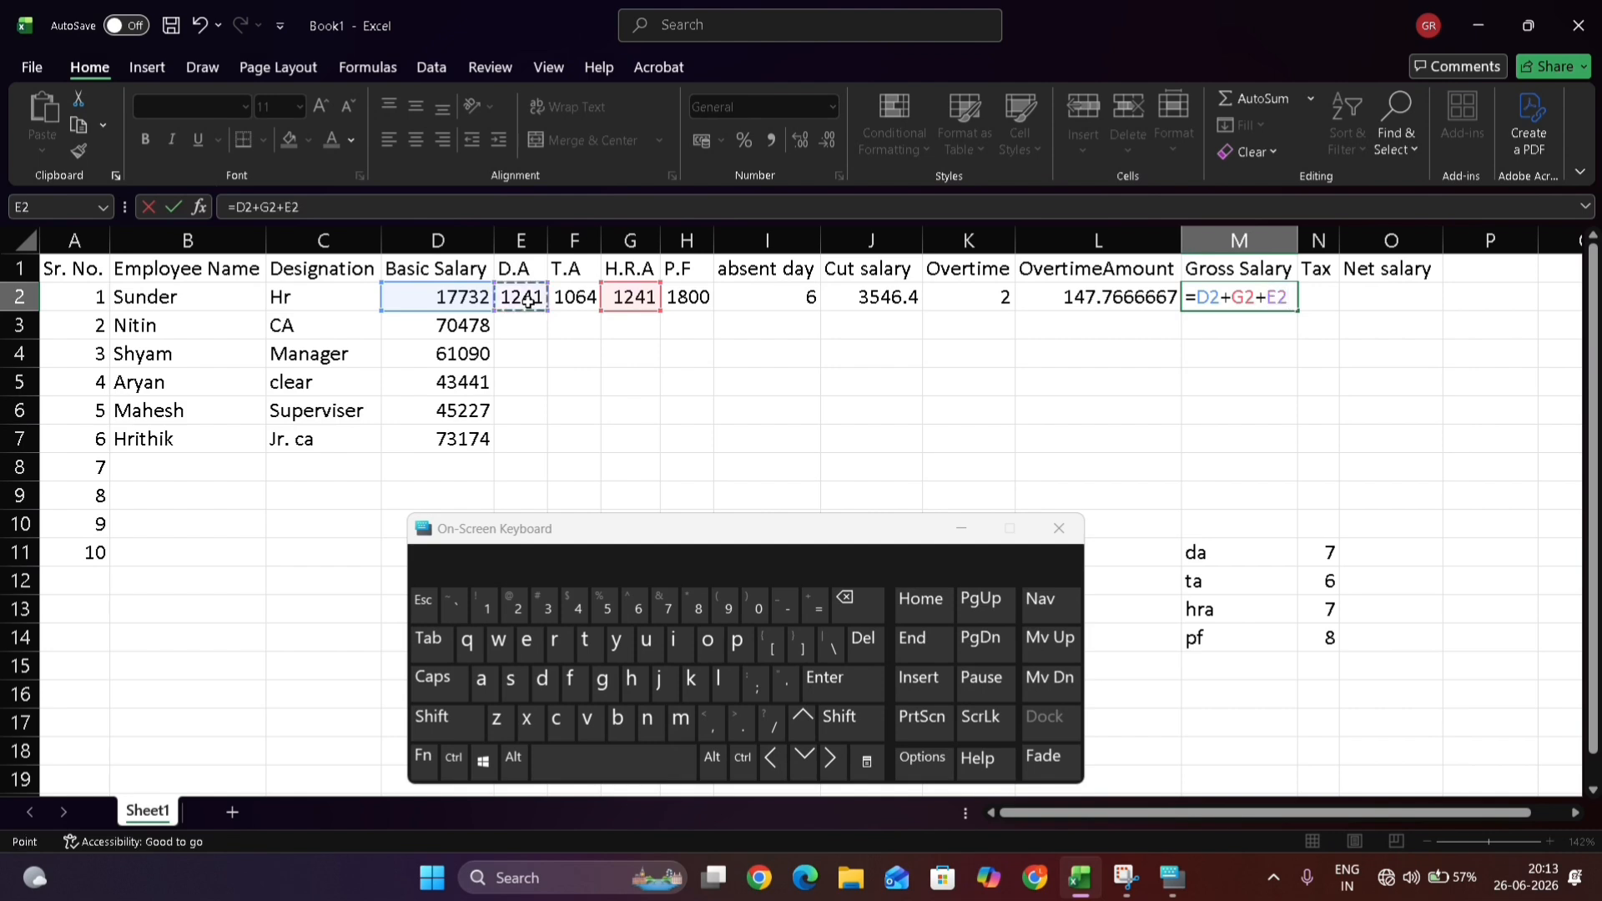
type("+")
left_click(579, 297)
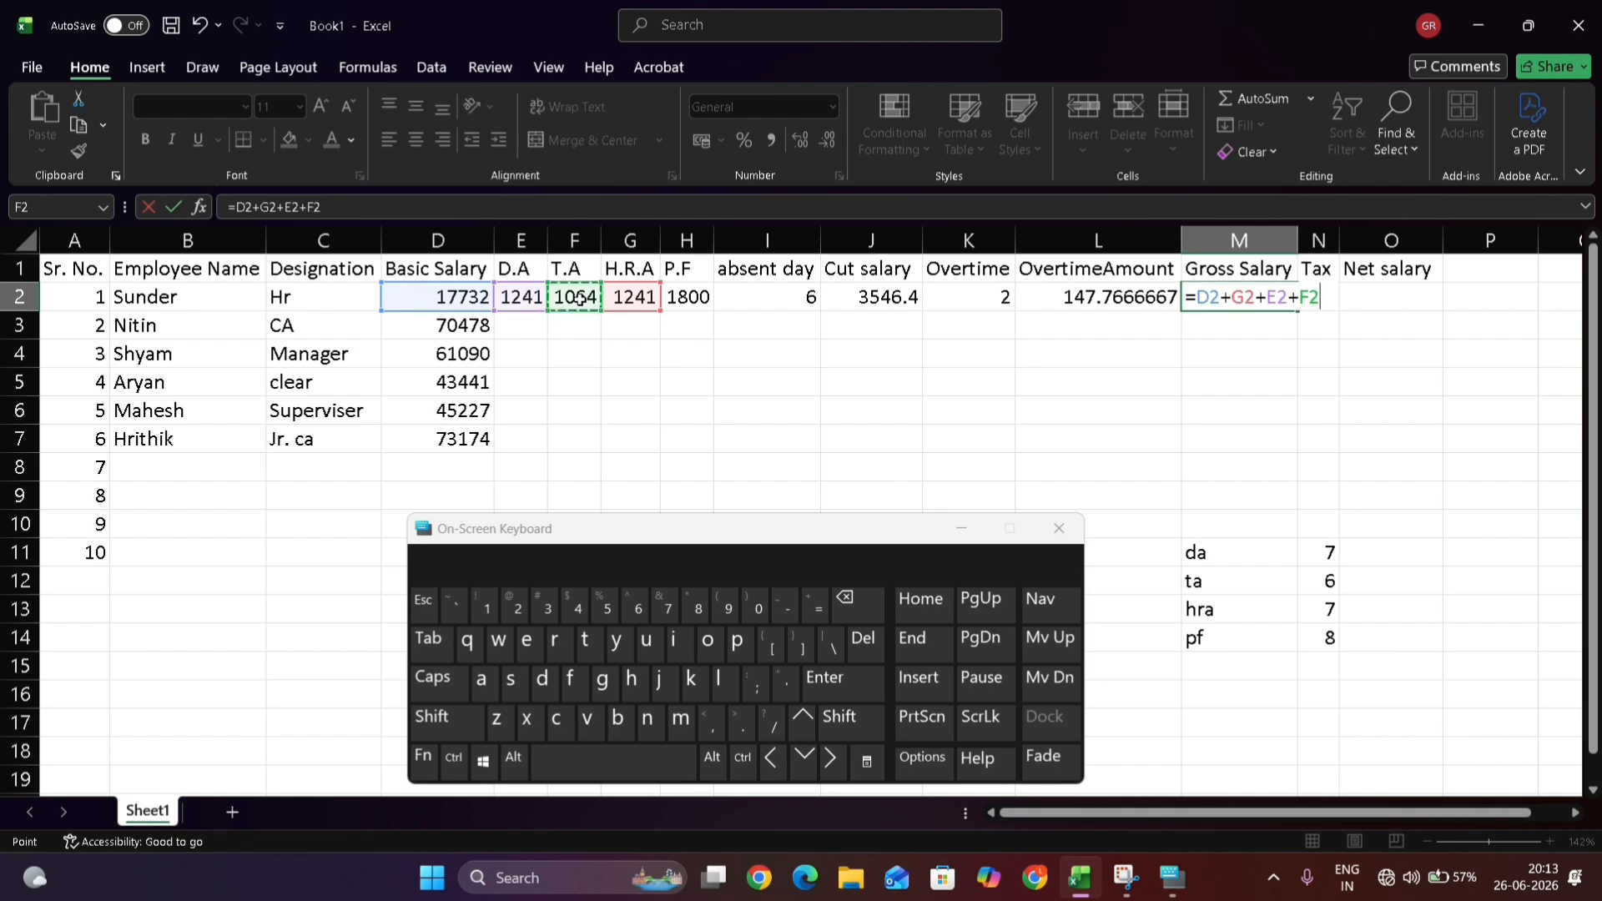
type("-")
left_click(686, 301)
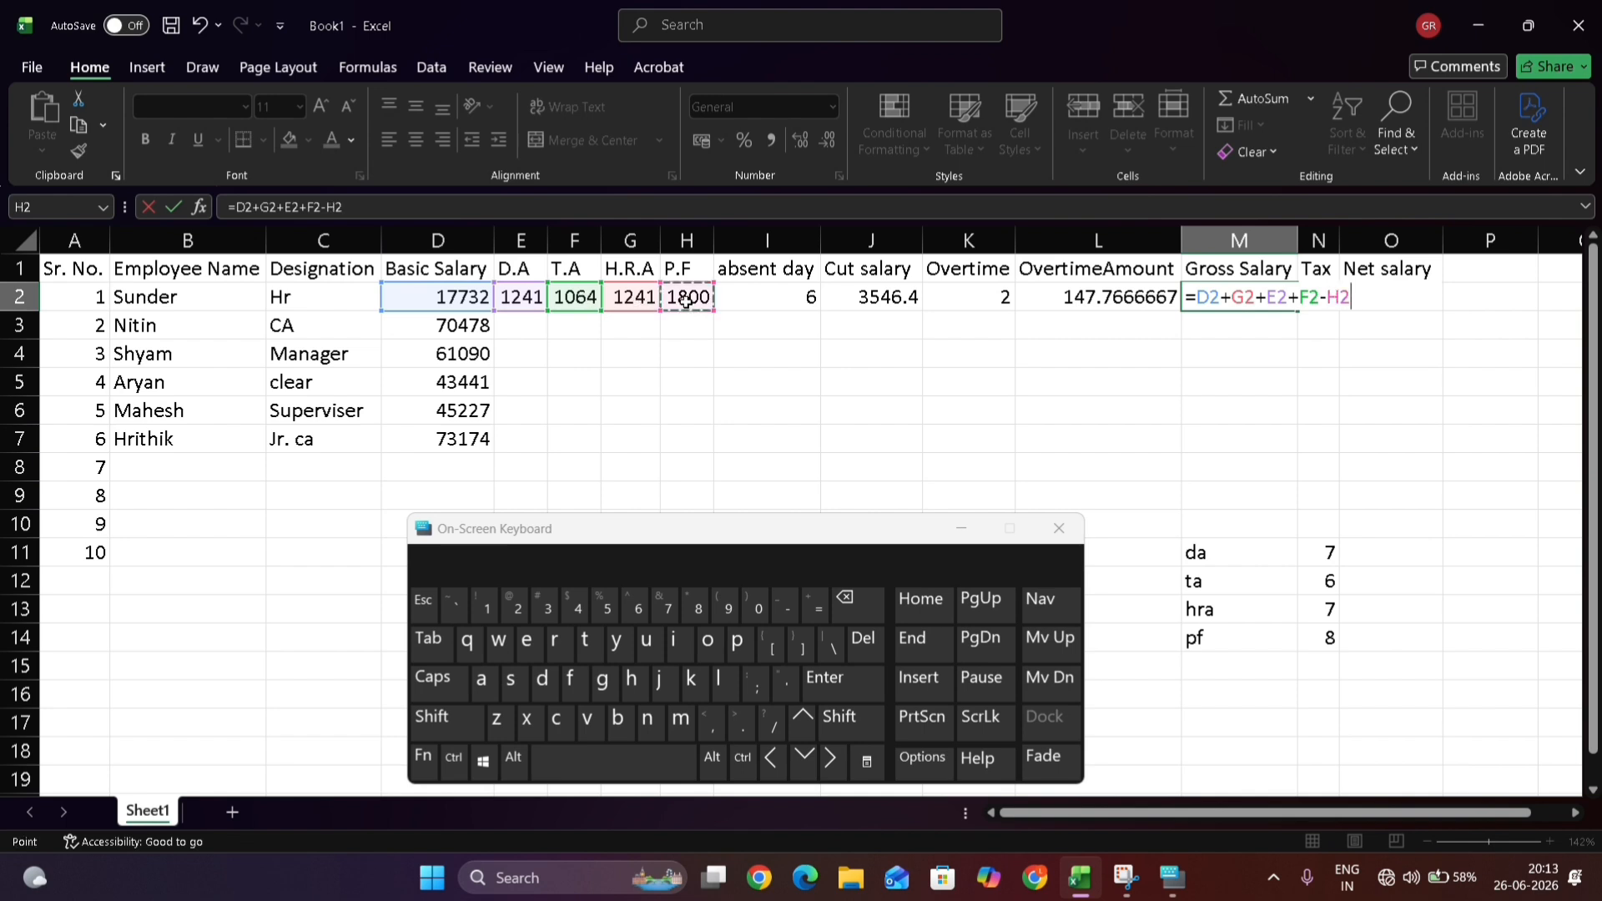
type("+")
left_click(865, 295)
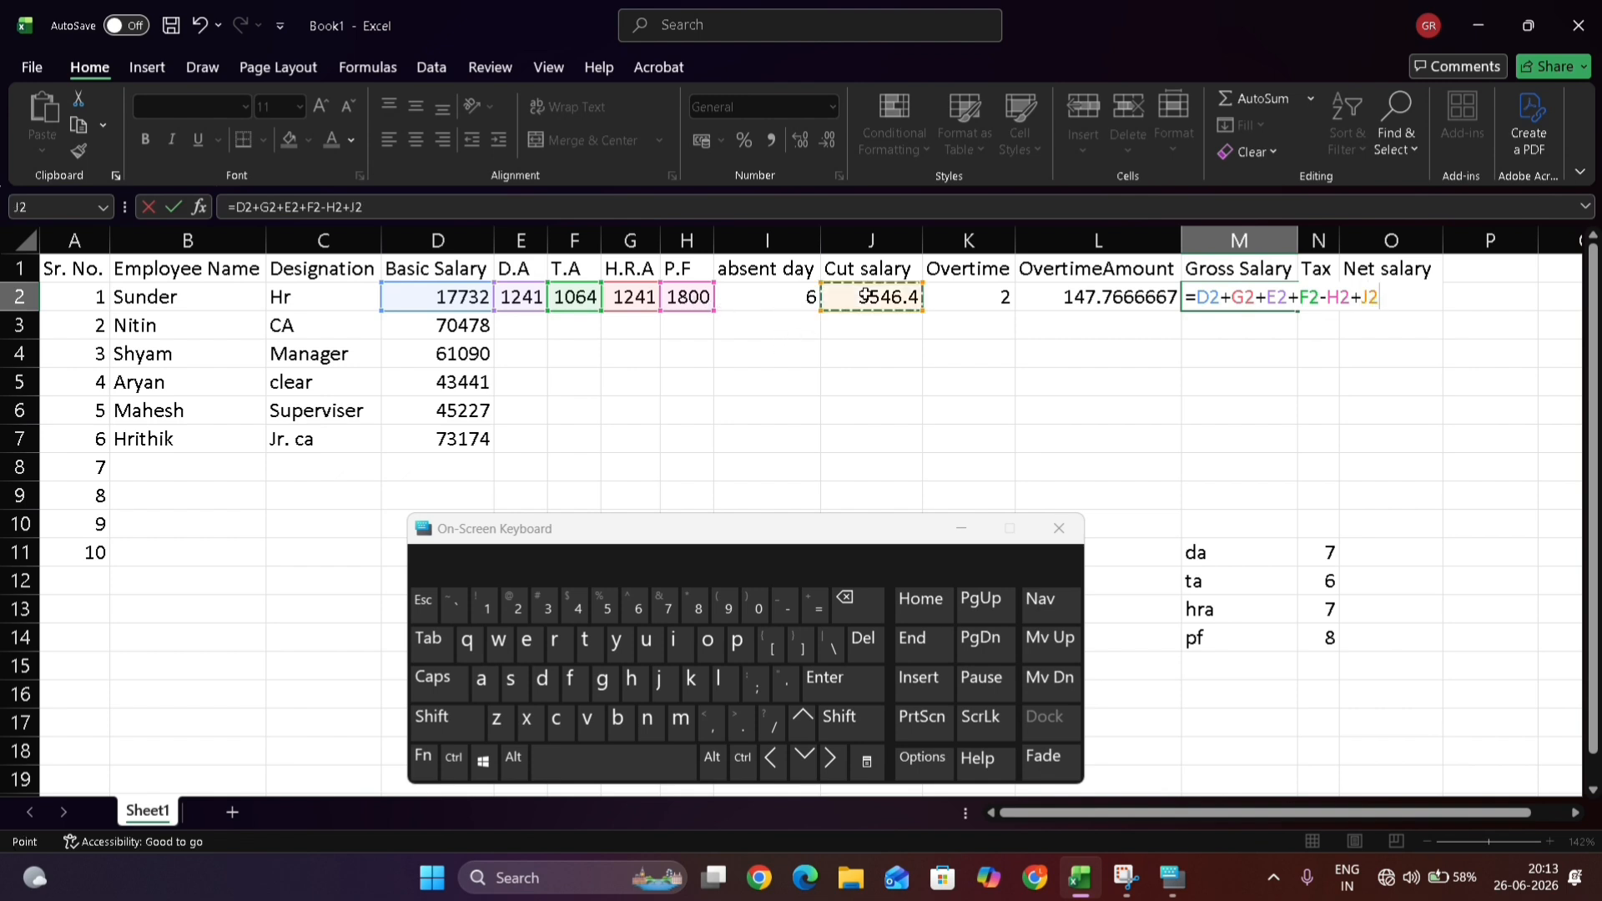
type("+")
left_click(1071, 298)
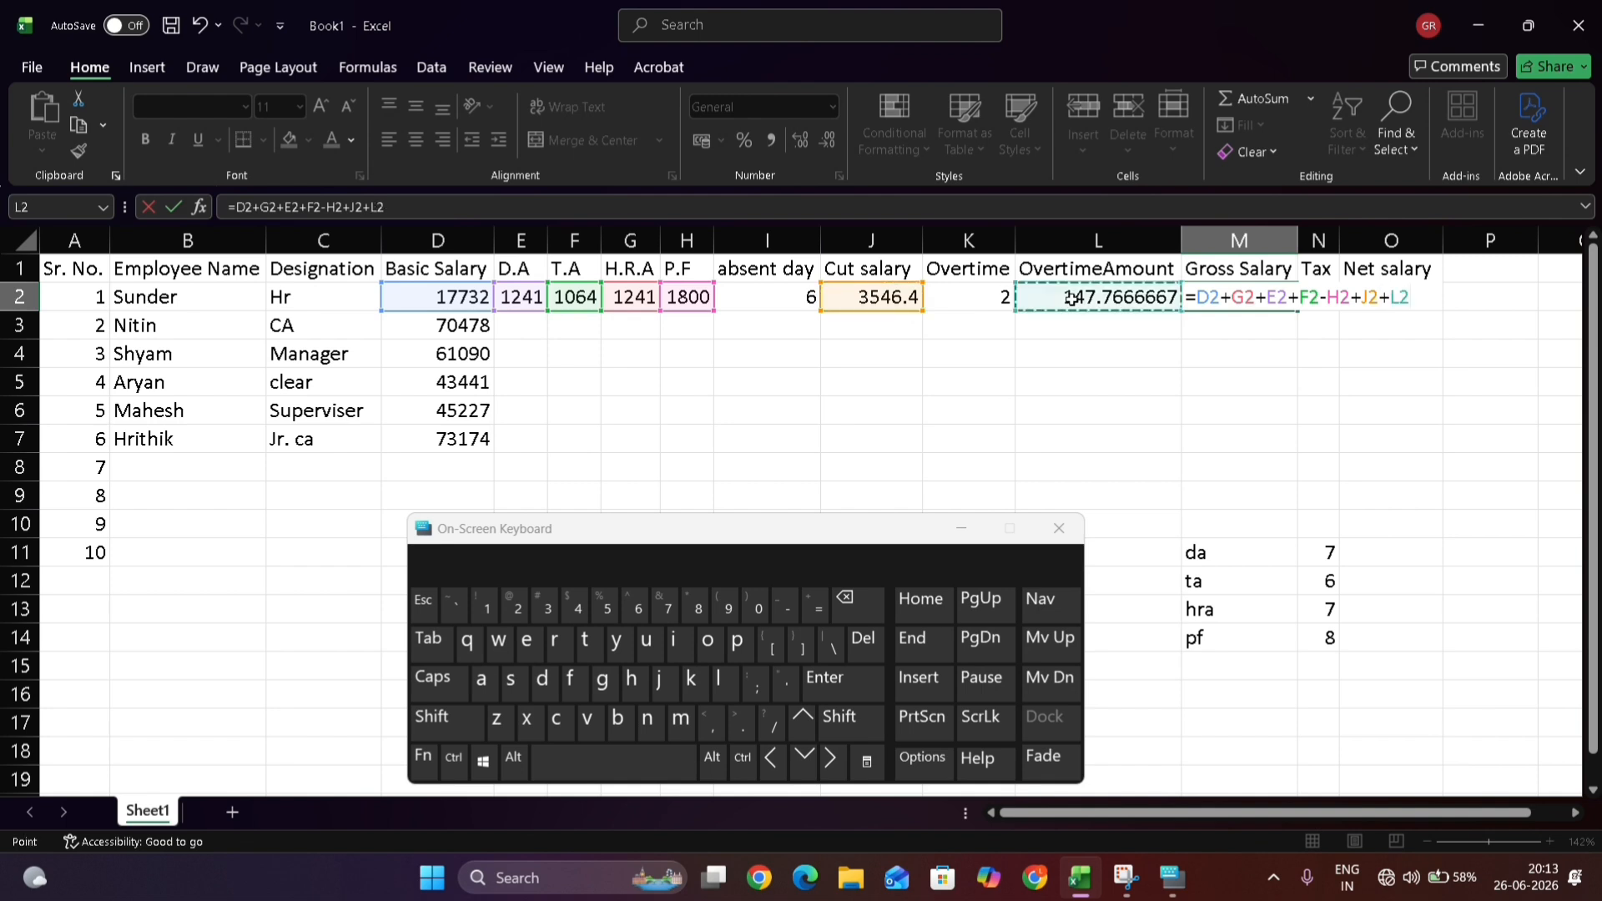
key("Return")
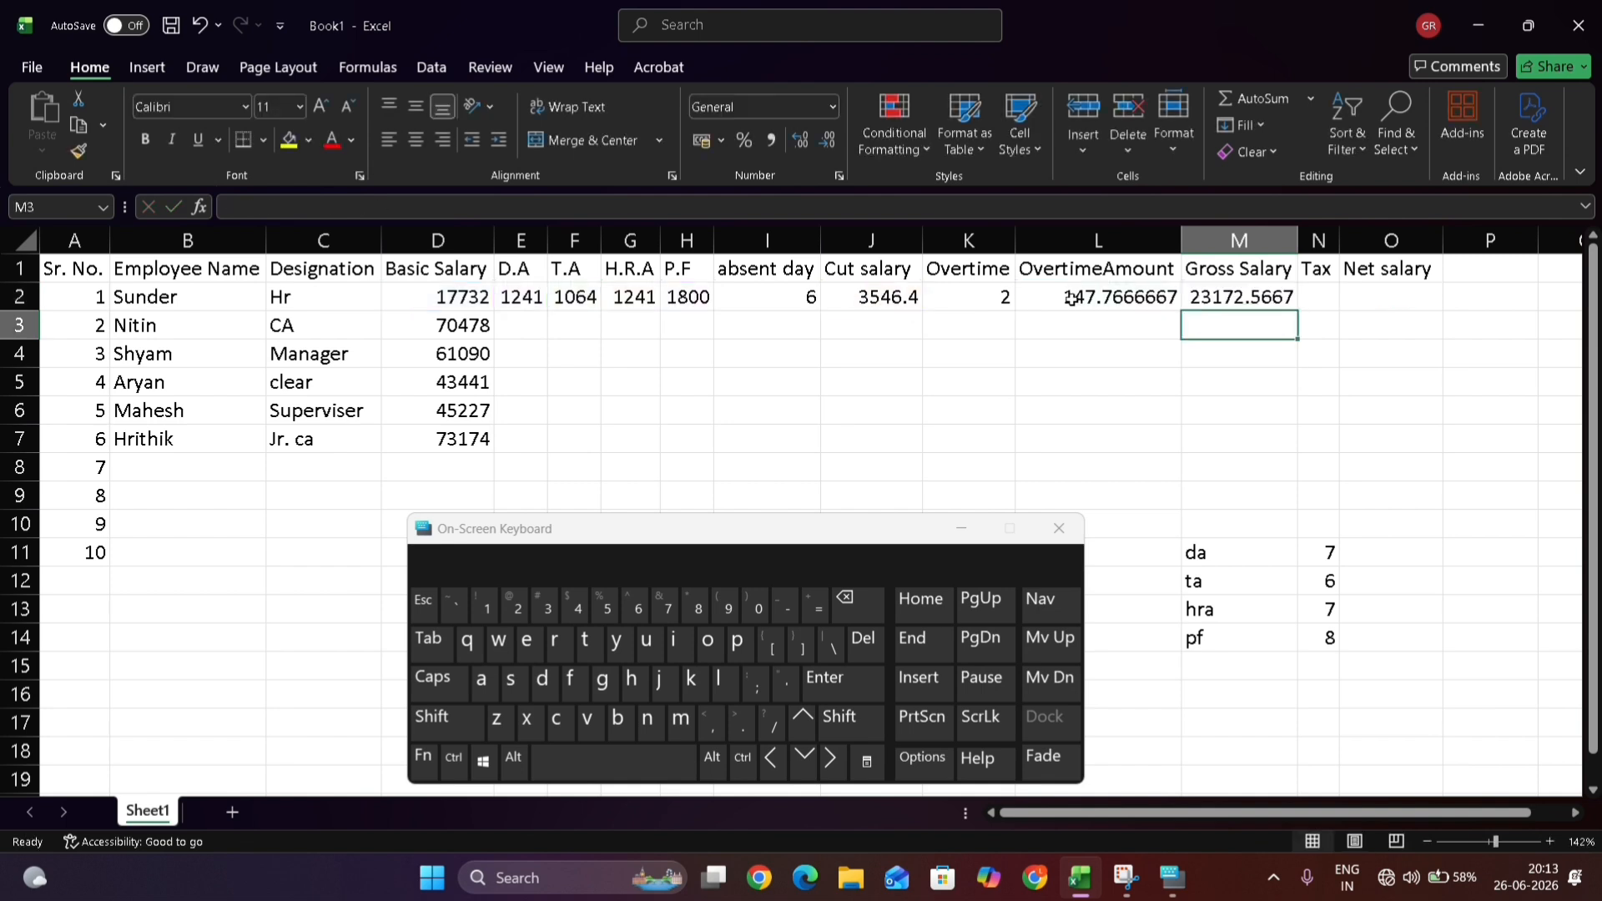
Calculate the first employee's tax in cell N2 with the formula =IF(M2>10000,200,IF(M2>7500,175,0))
left_click(1319, 293)
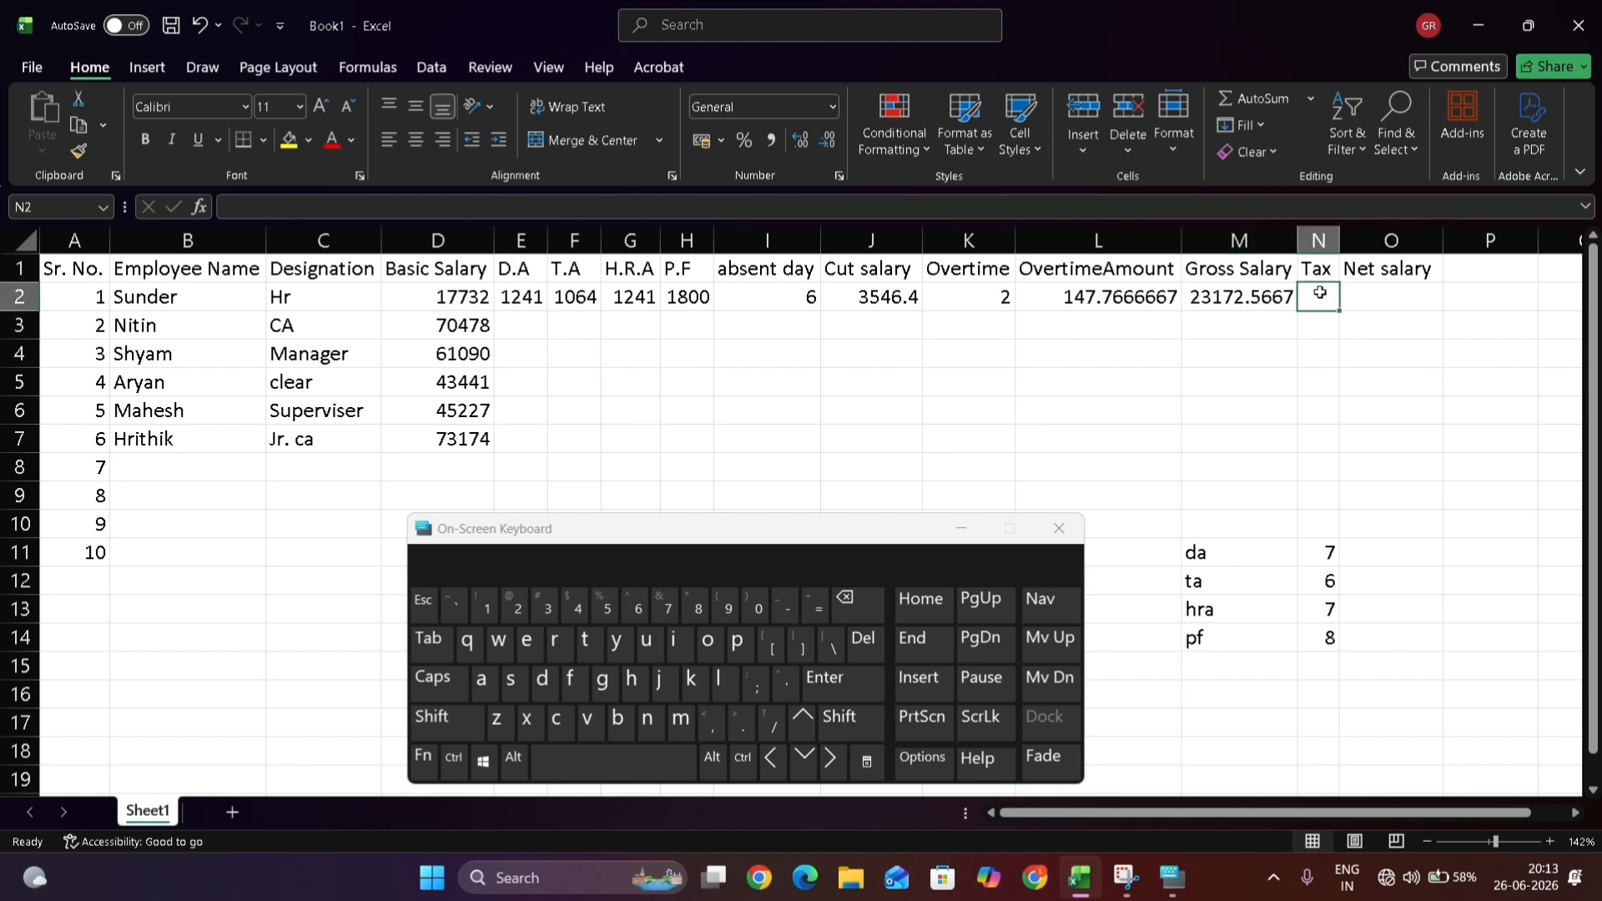
type("=")
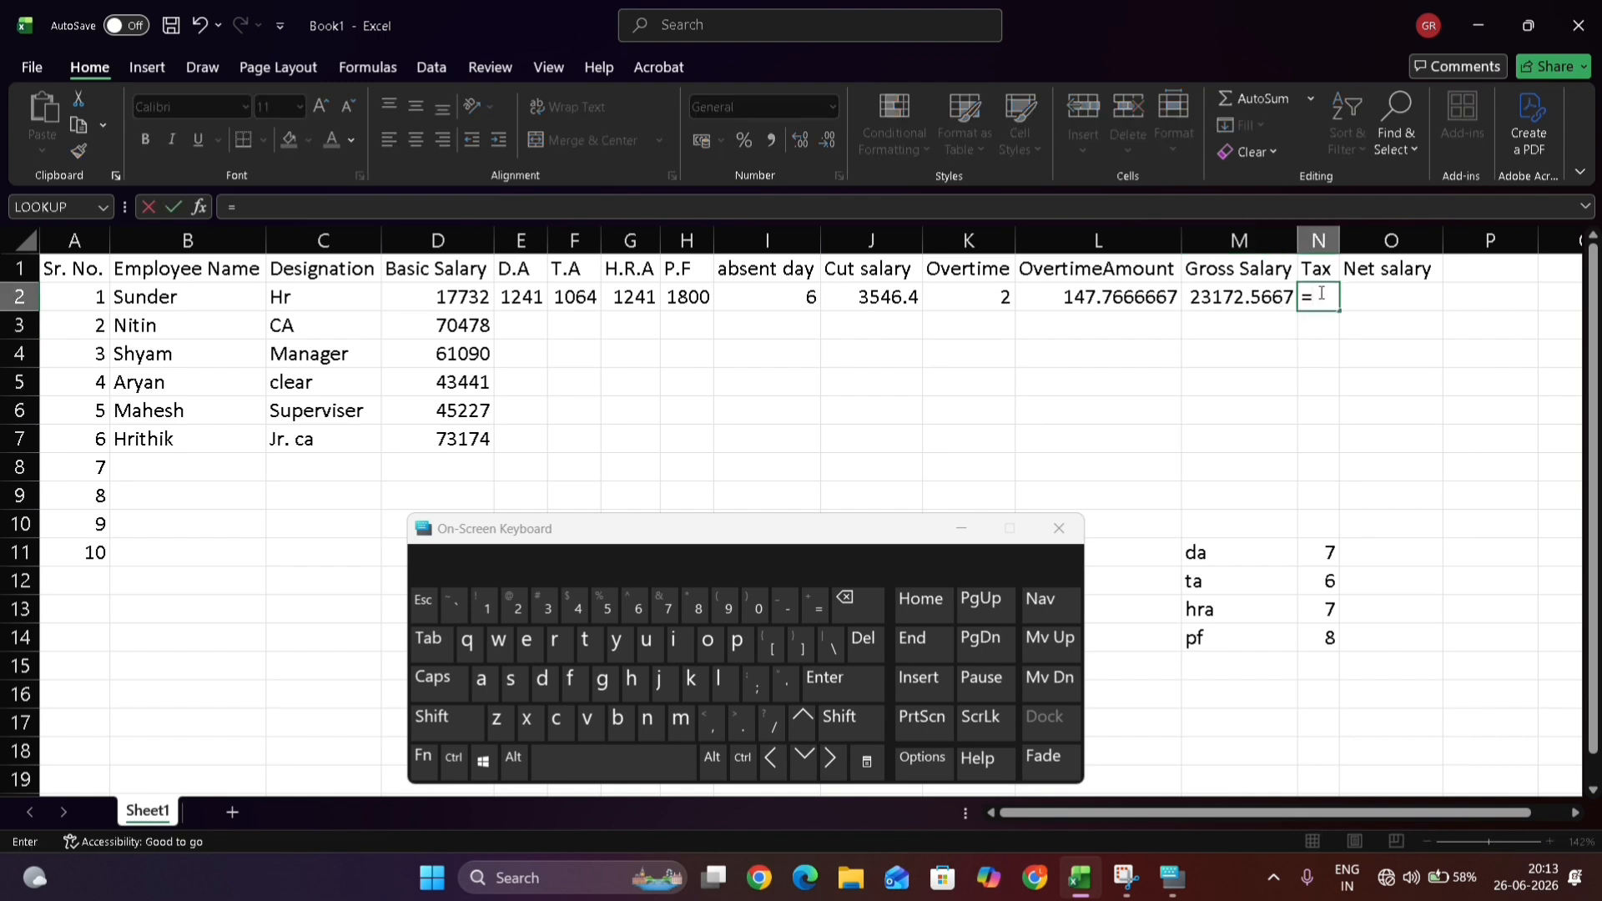
type("IF(")
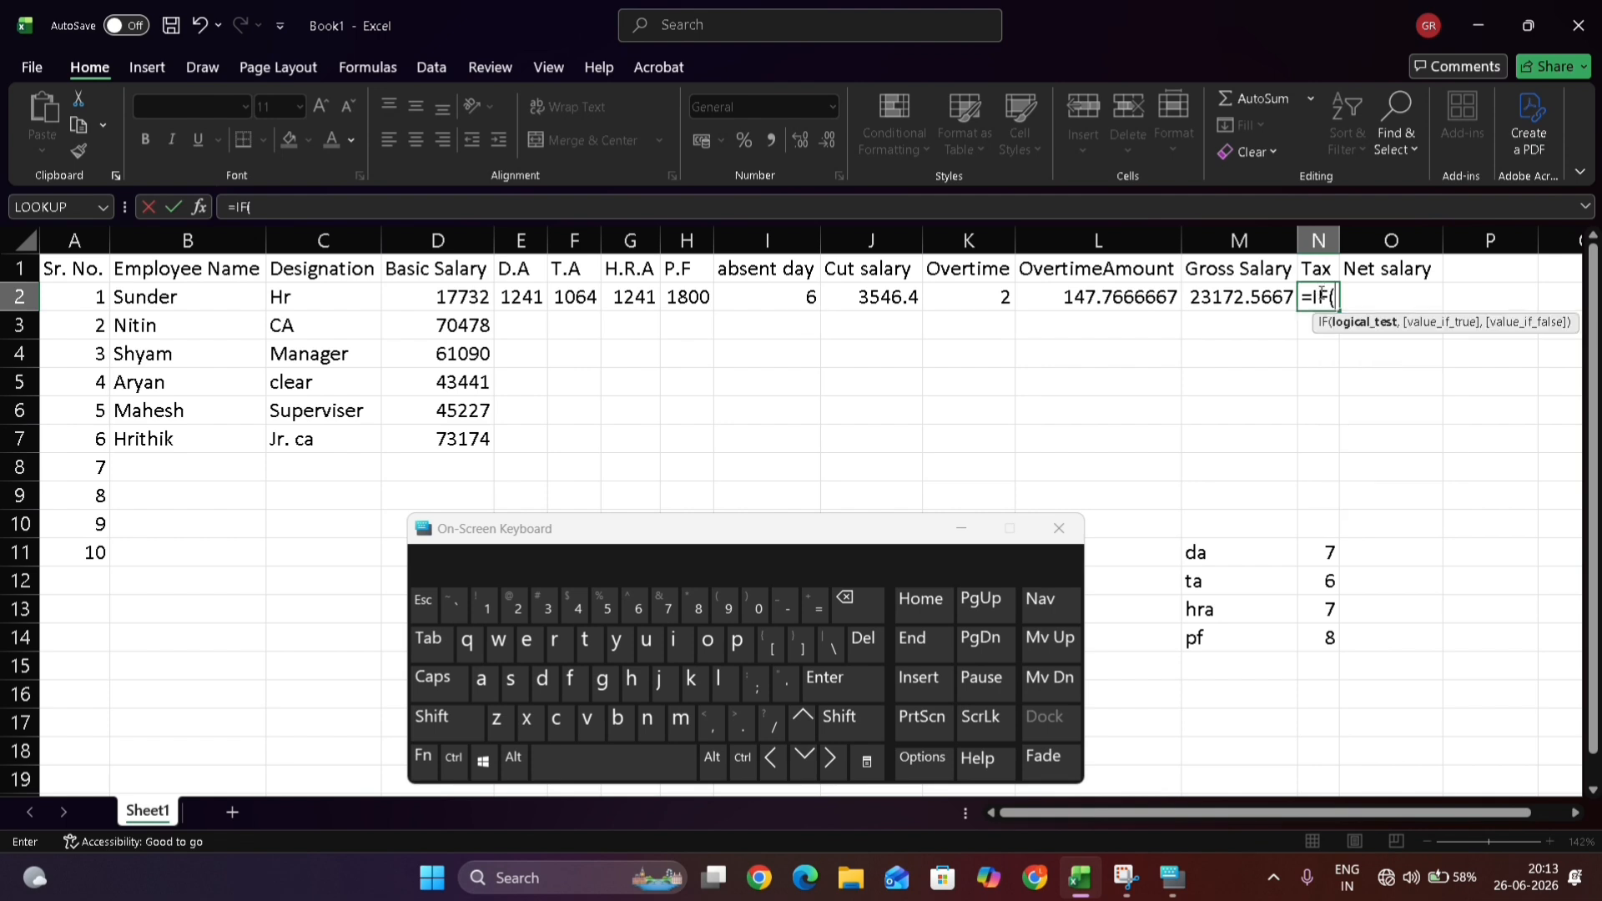
left_click(1260, 302)
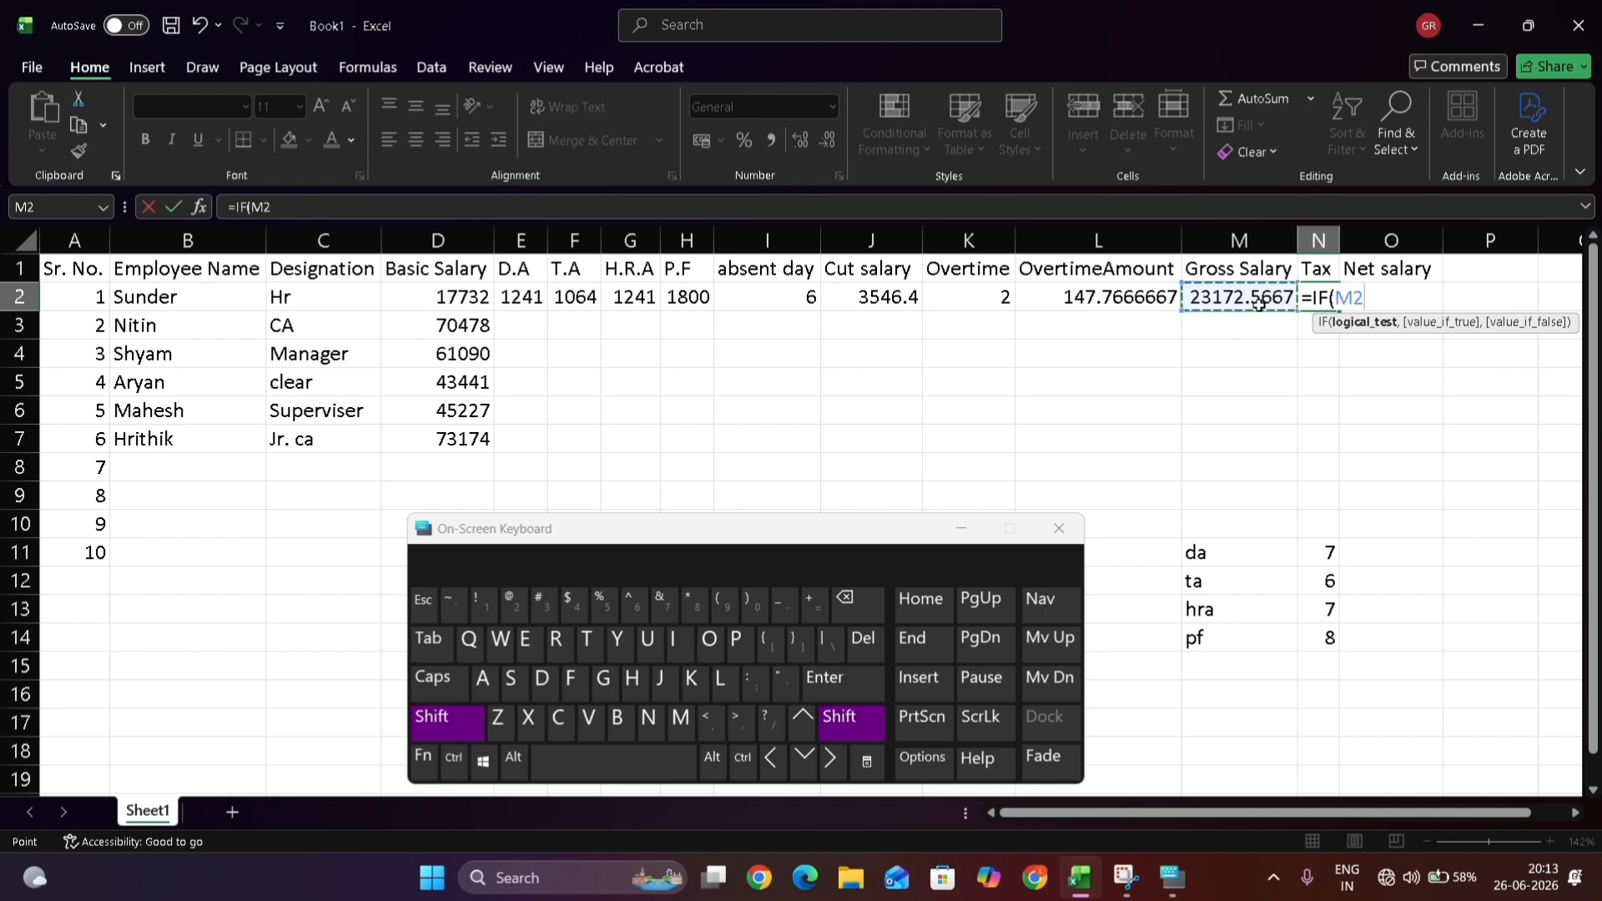
type(">")
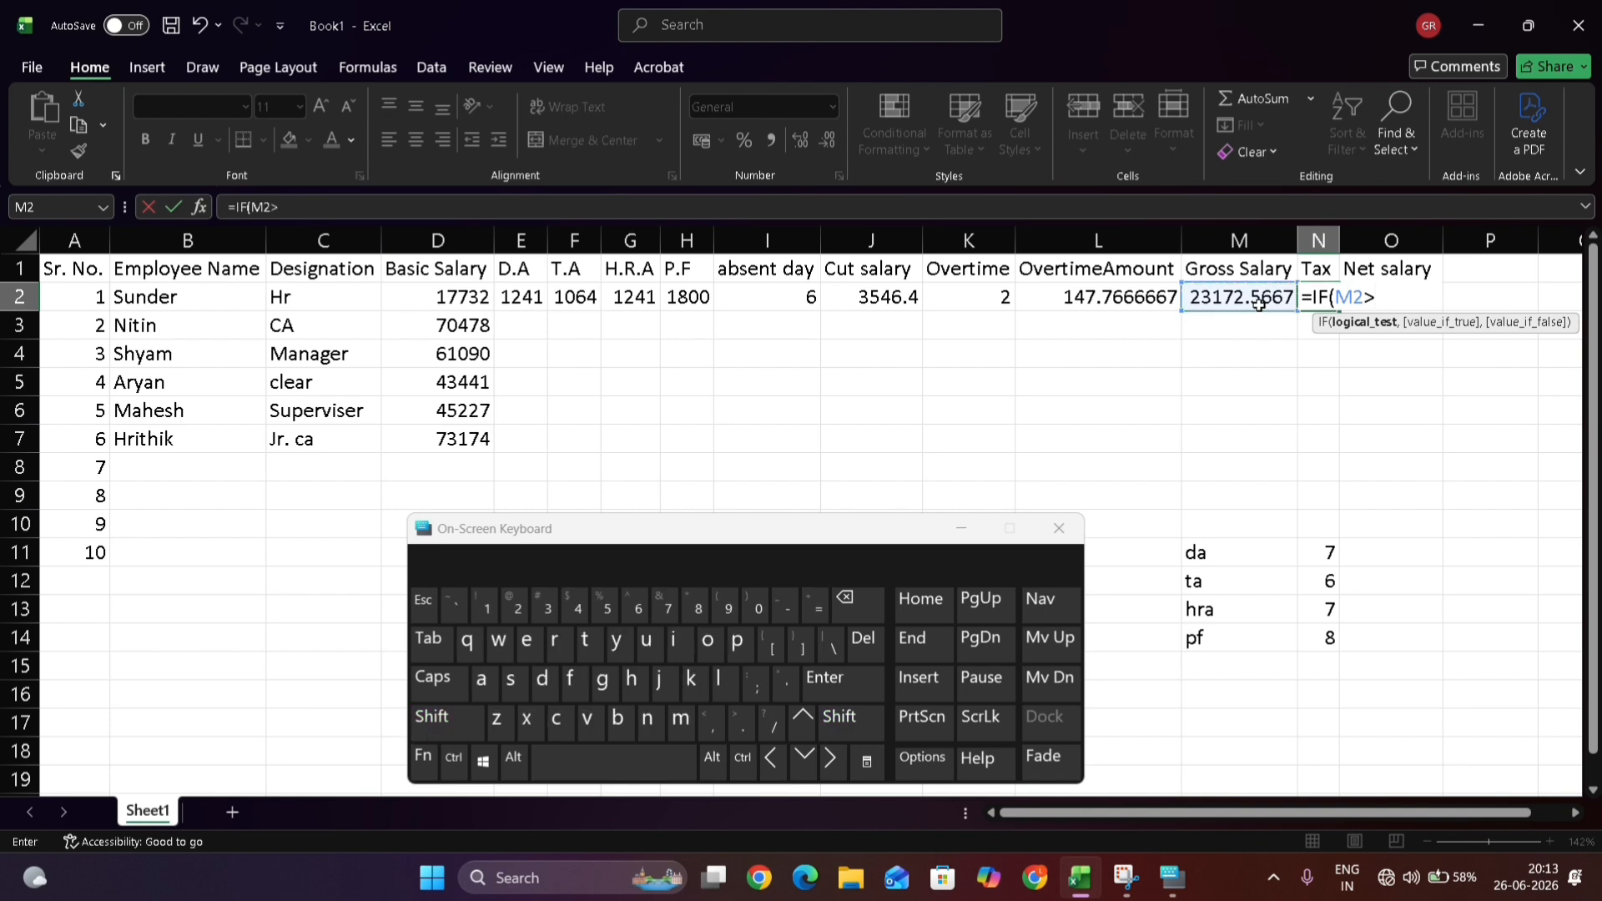
type("10000,200")
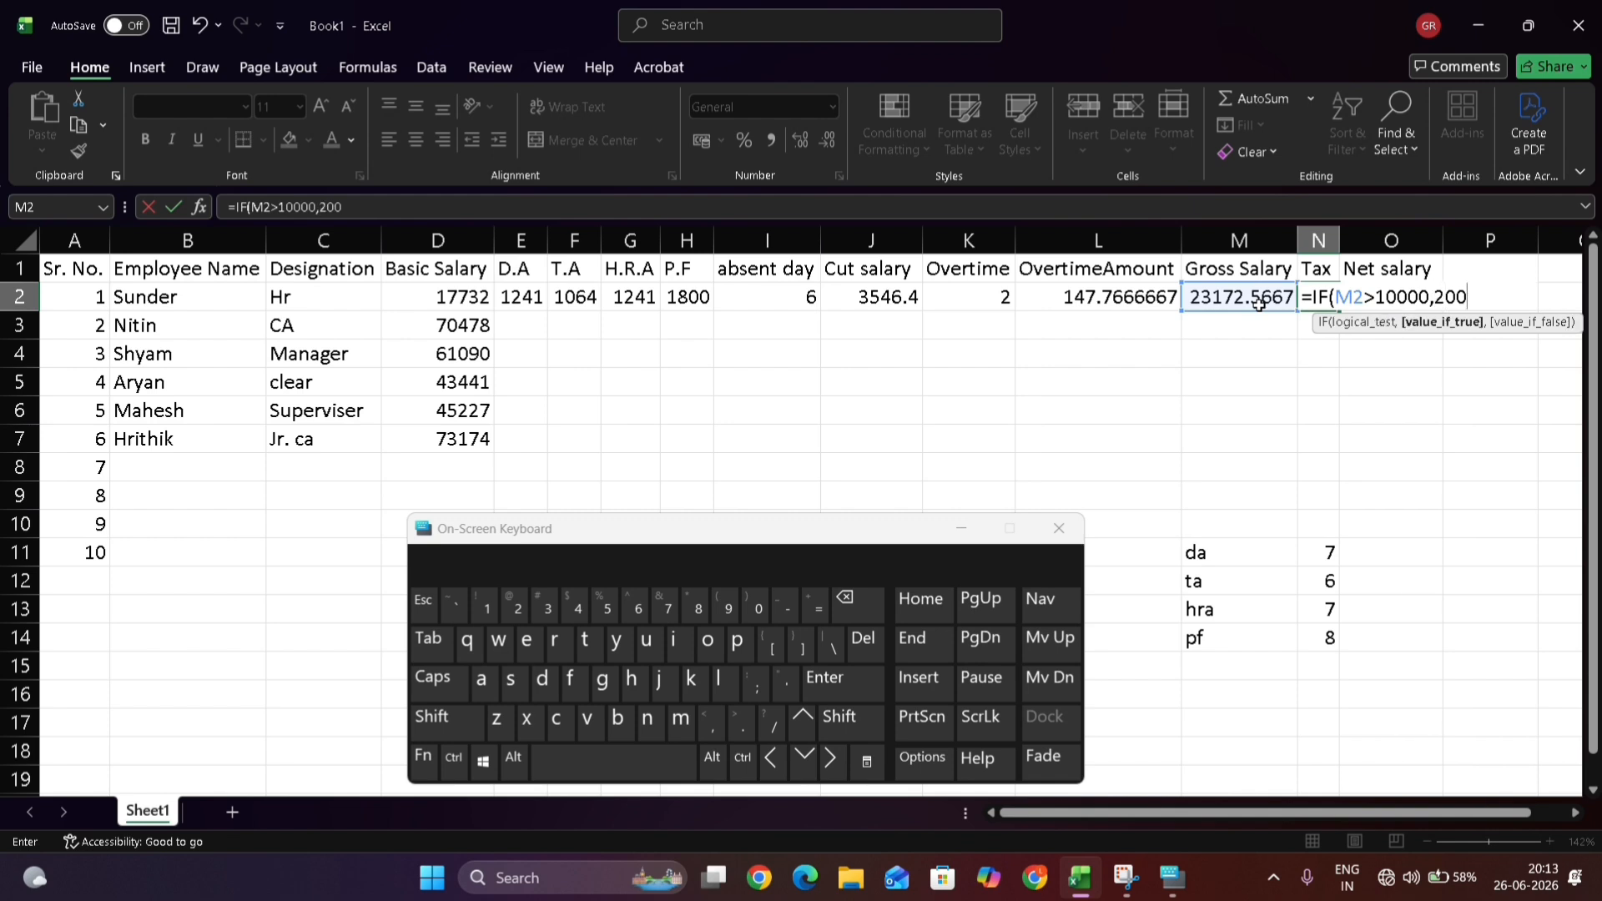
type(",o")
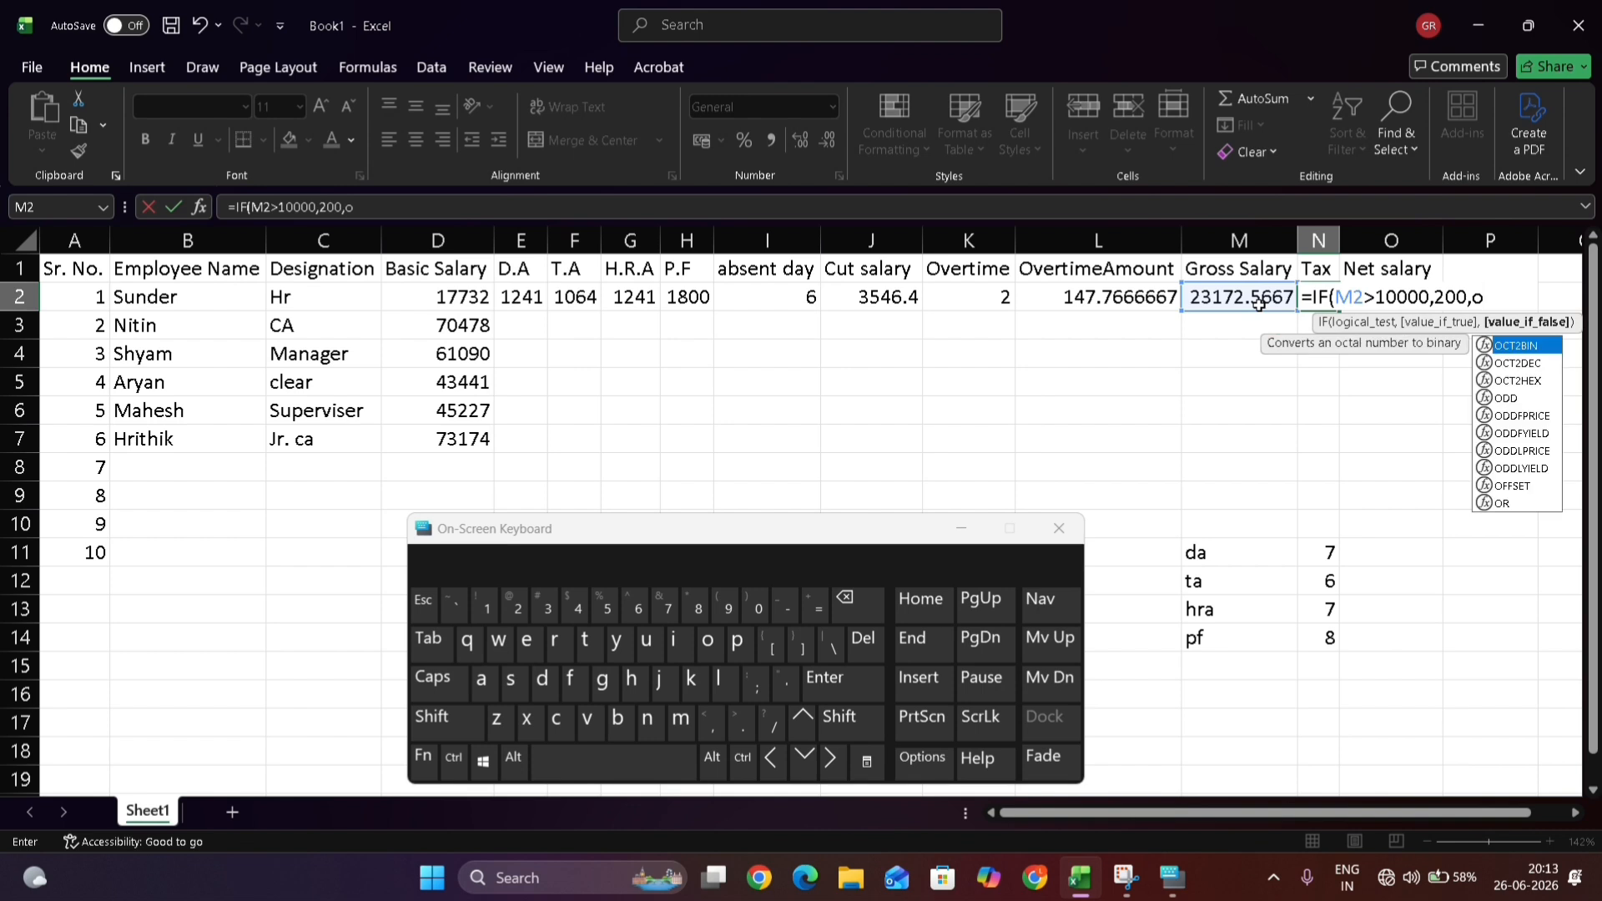
key("BackSpace")
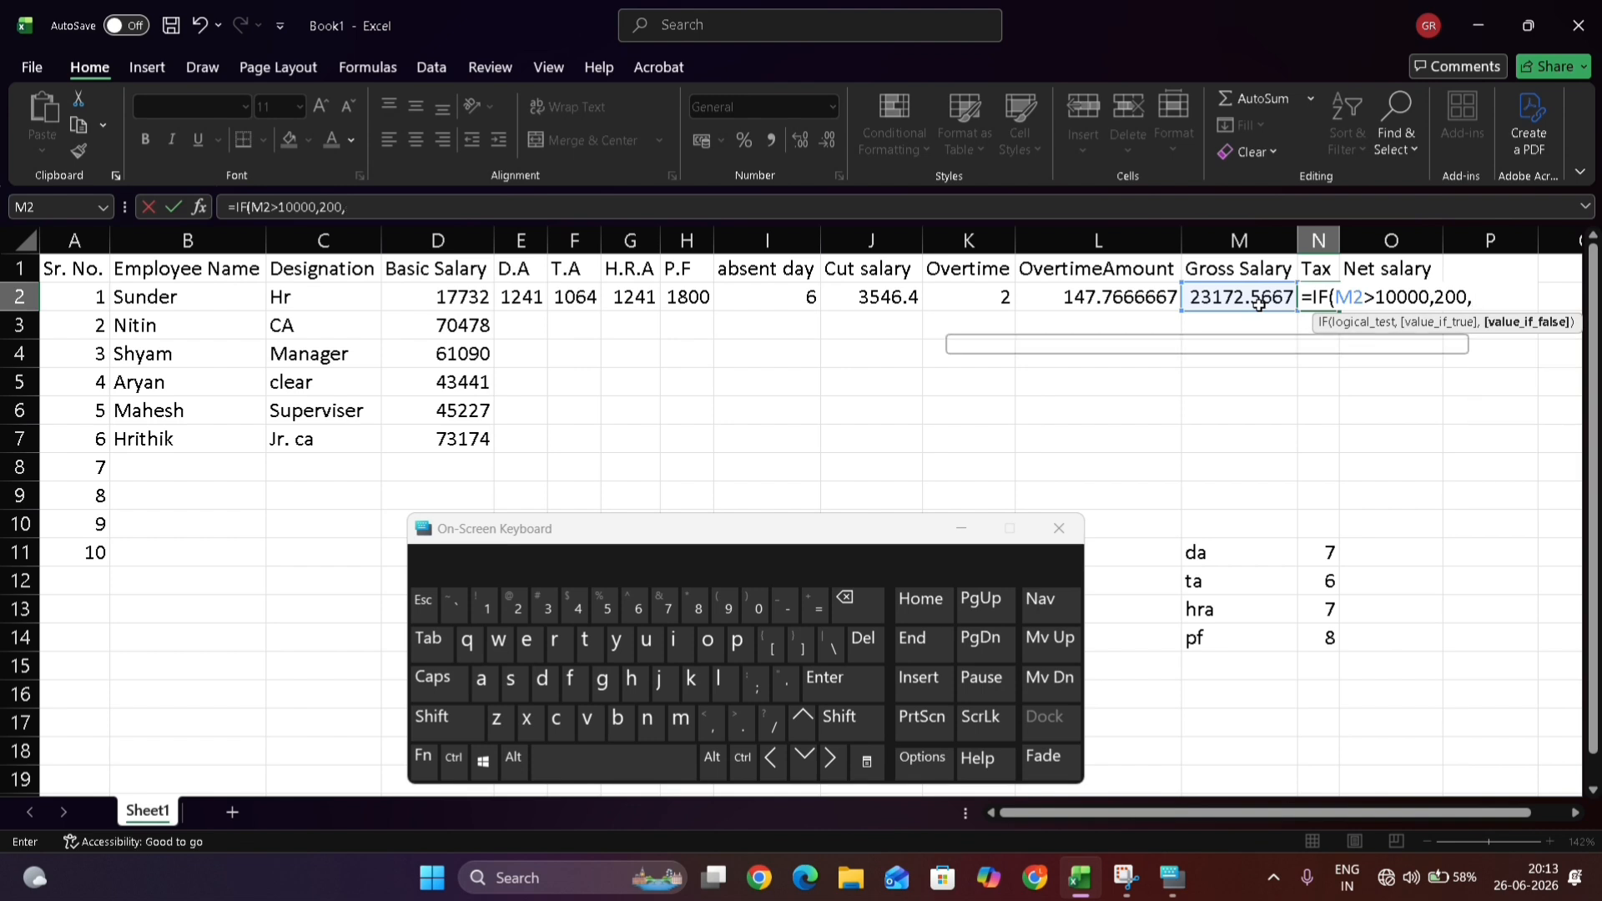
type("IF(")
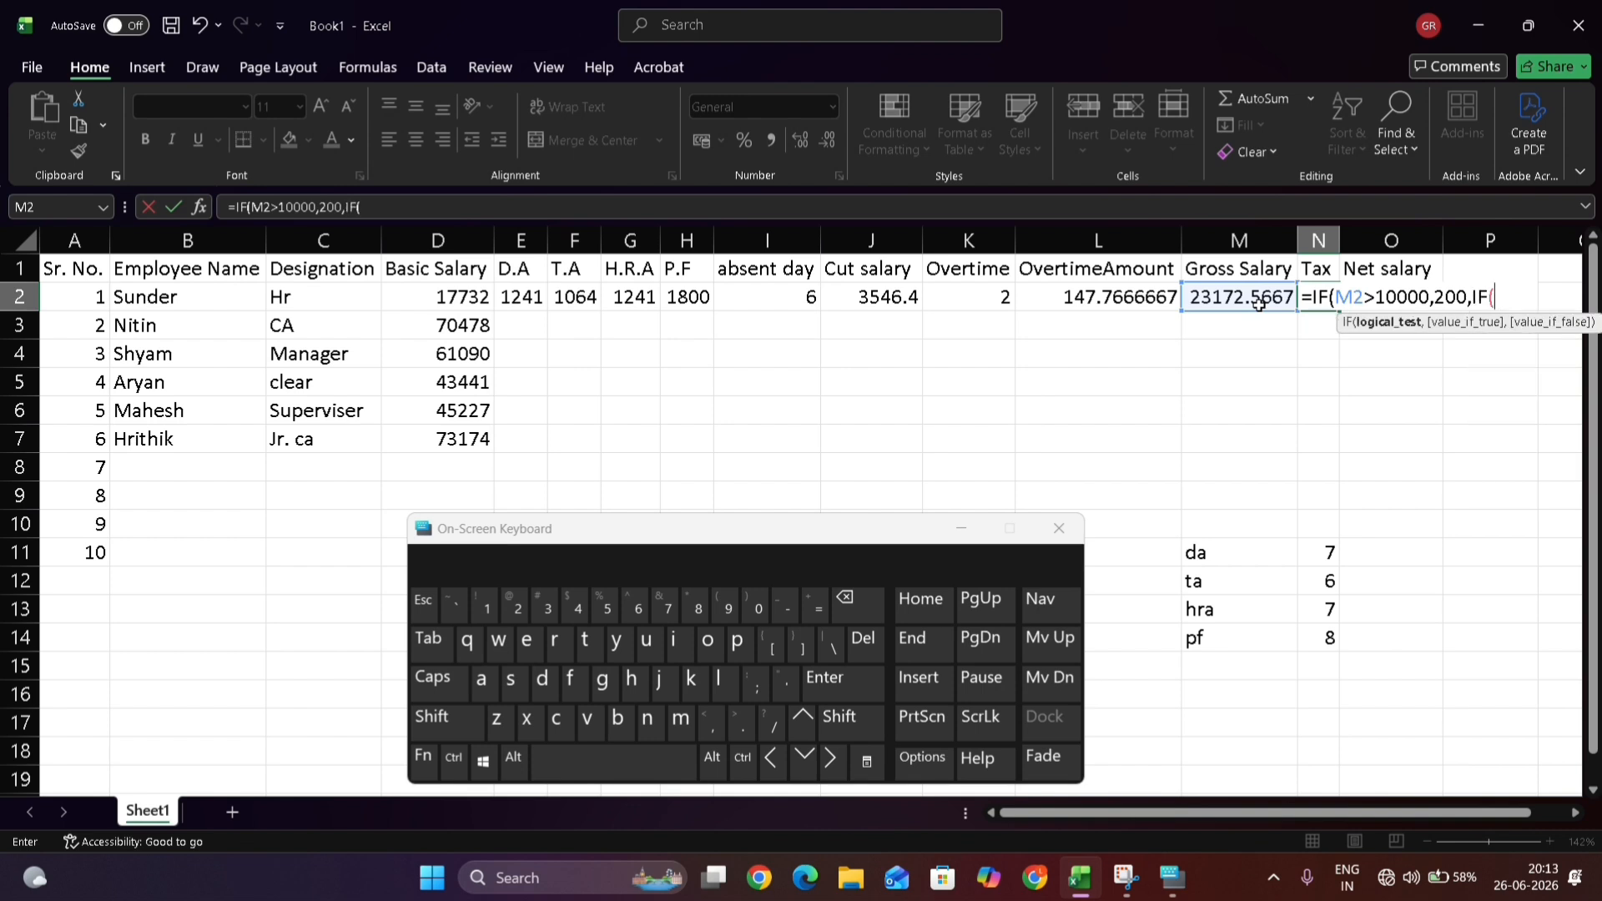
left_click(1217, 288)
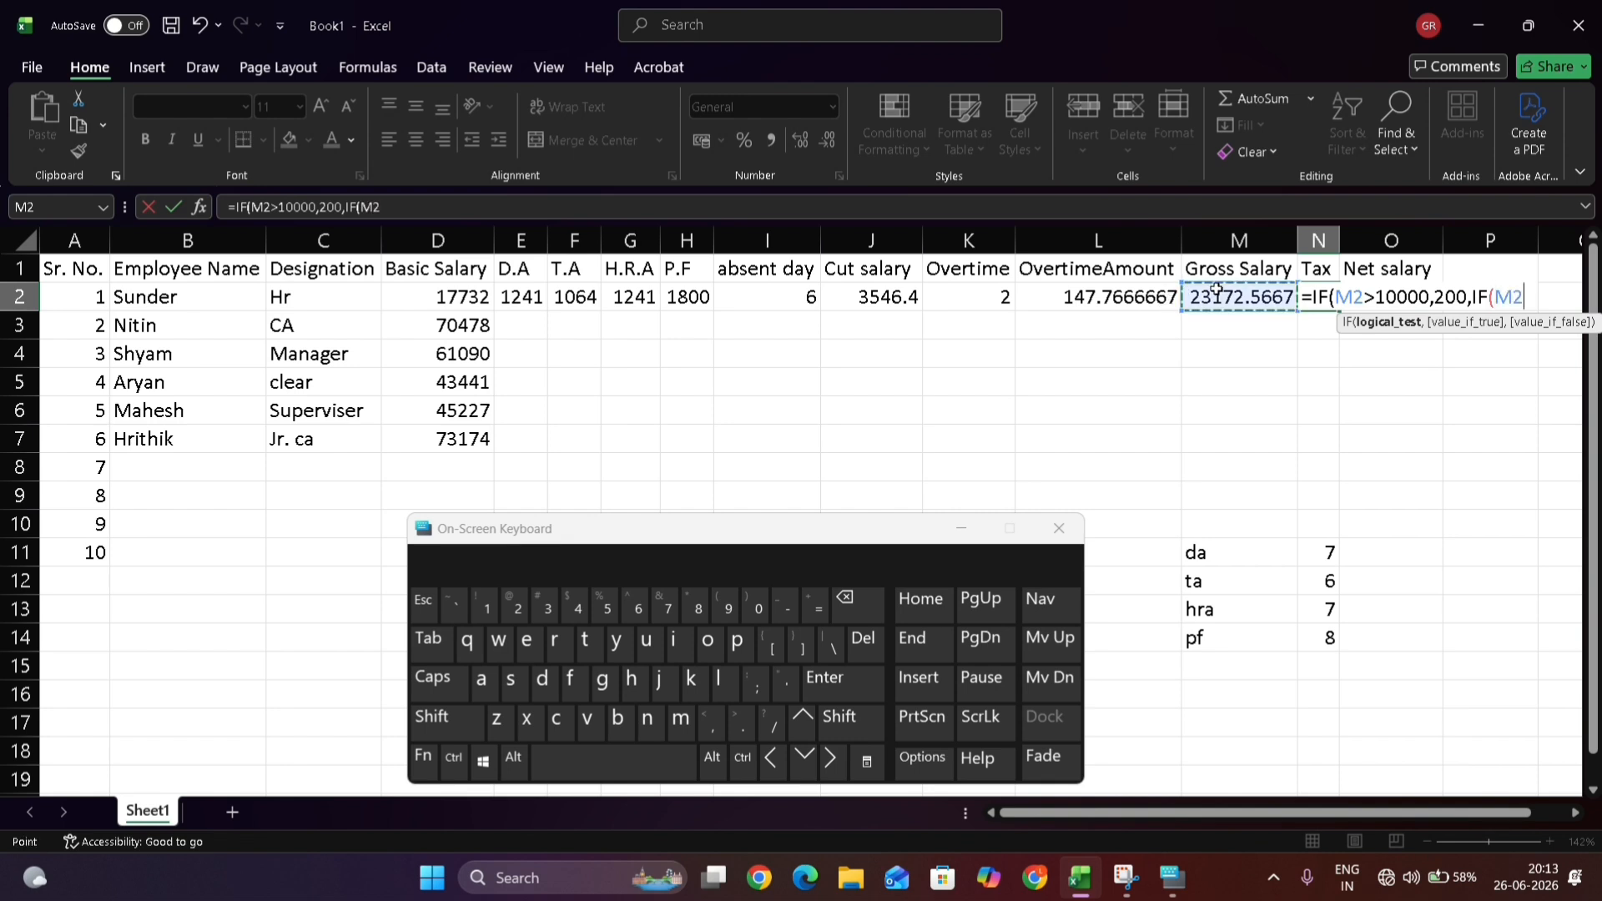
type(">7500")
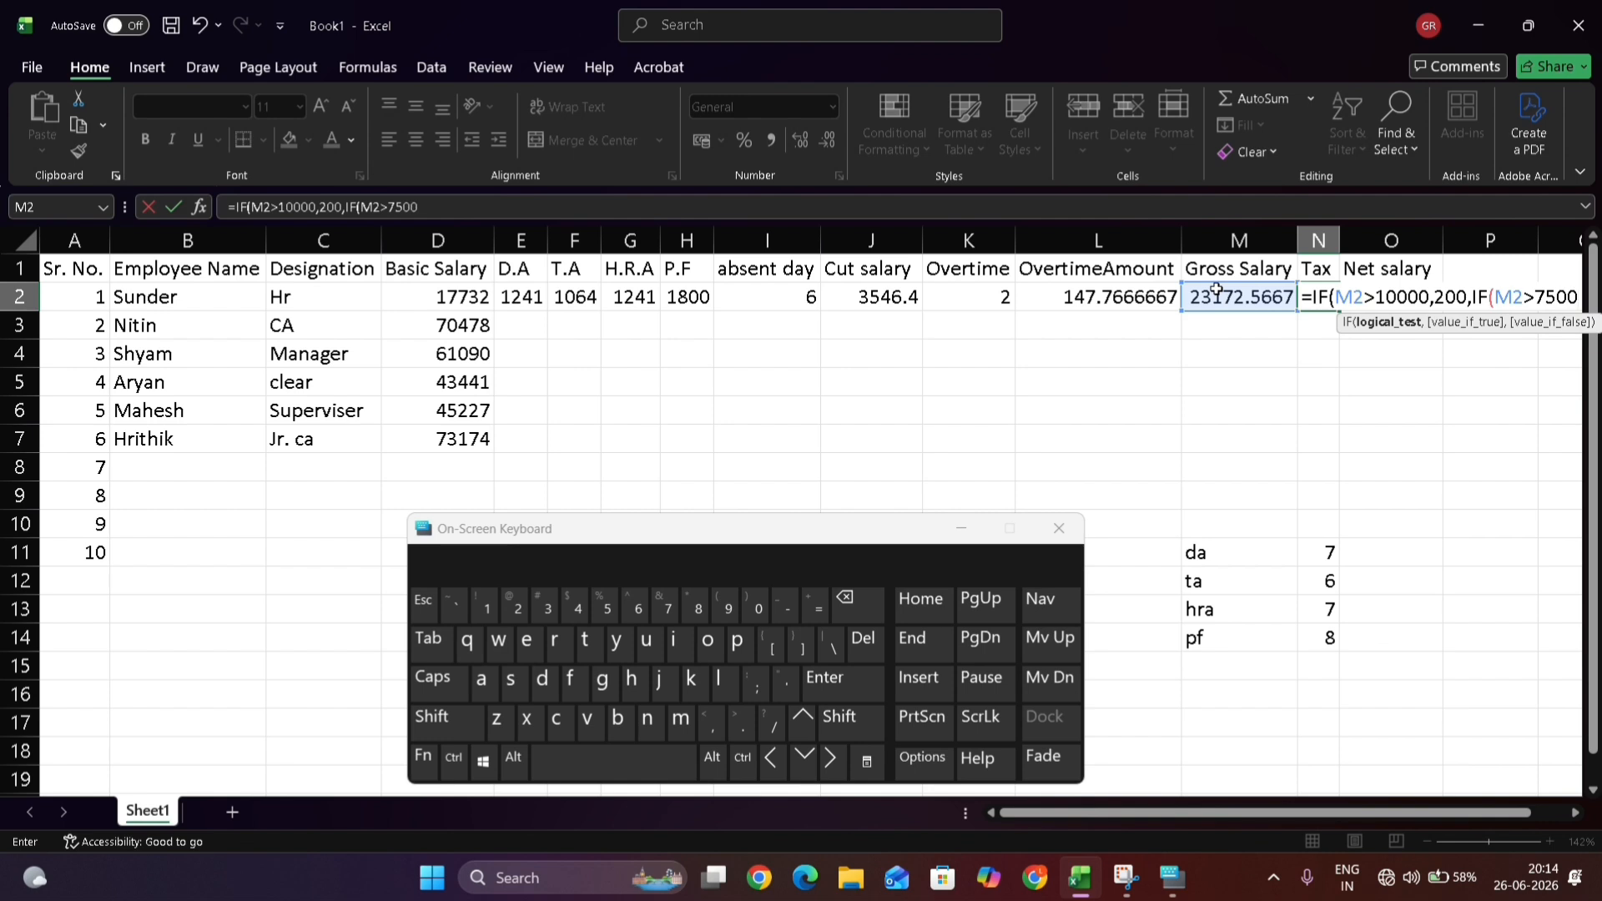
type(",")
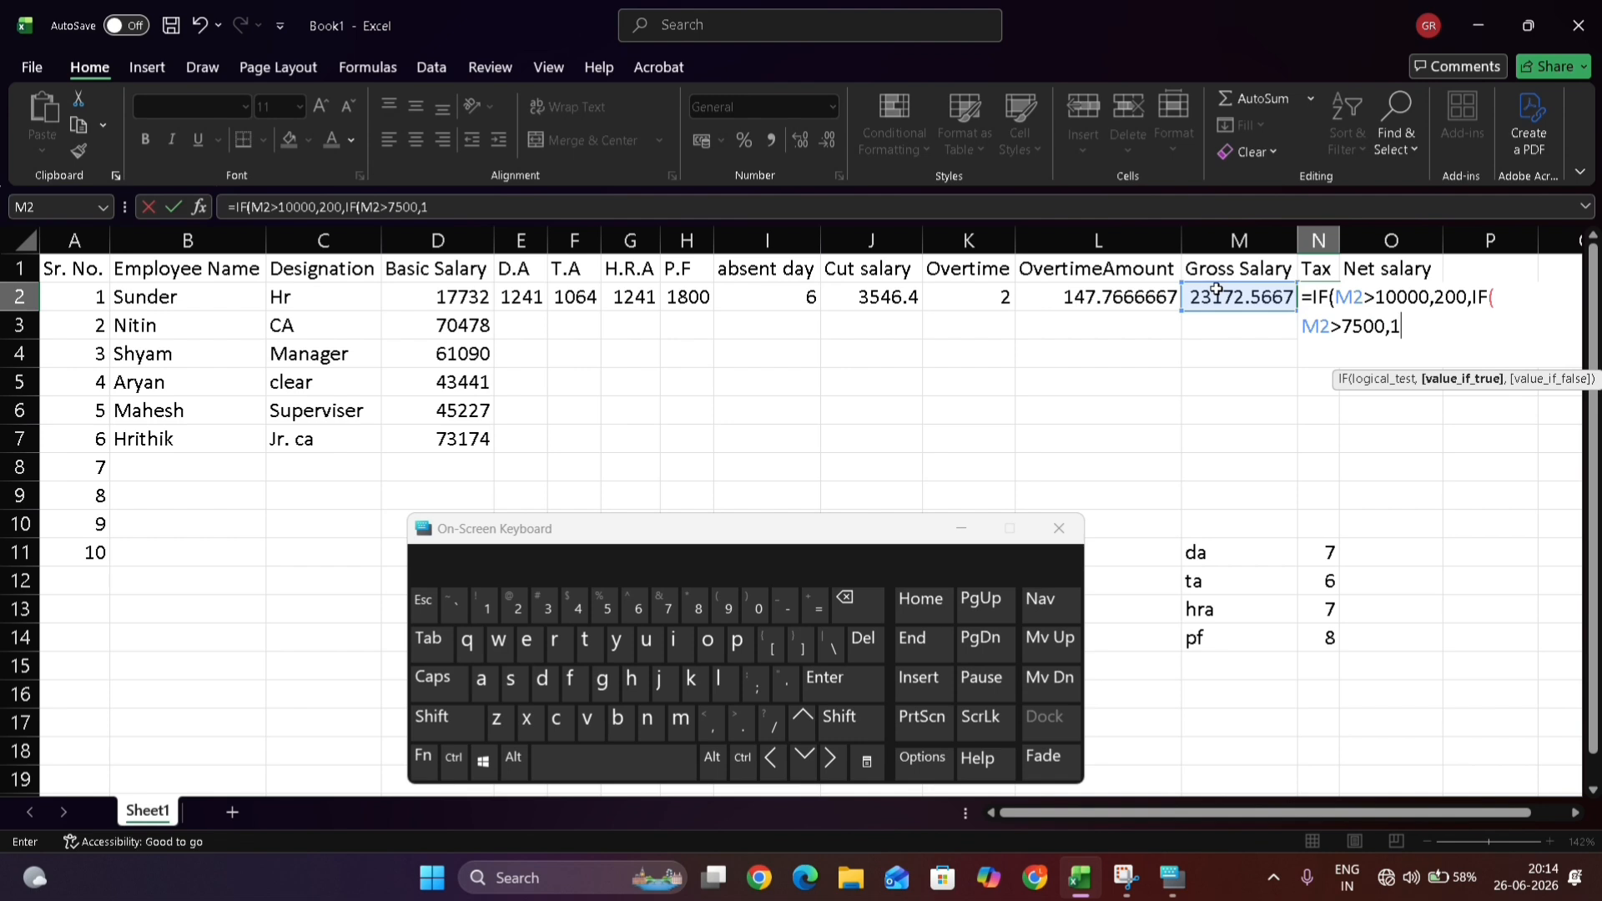
type("175,")
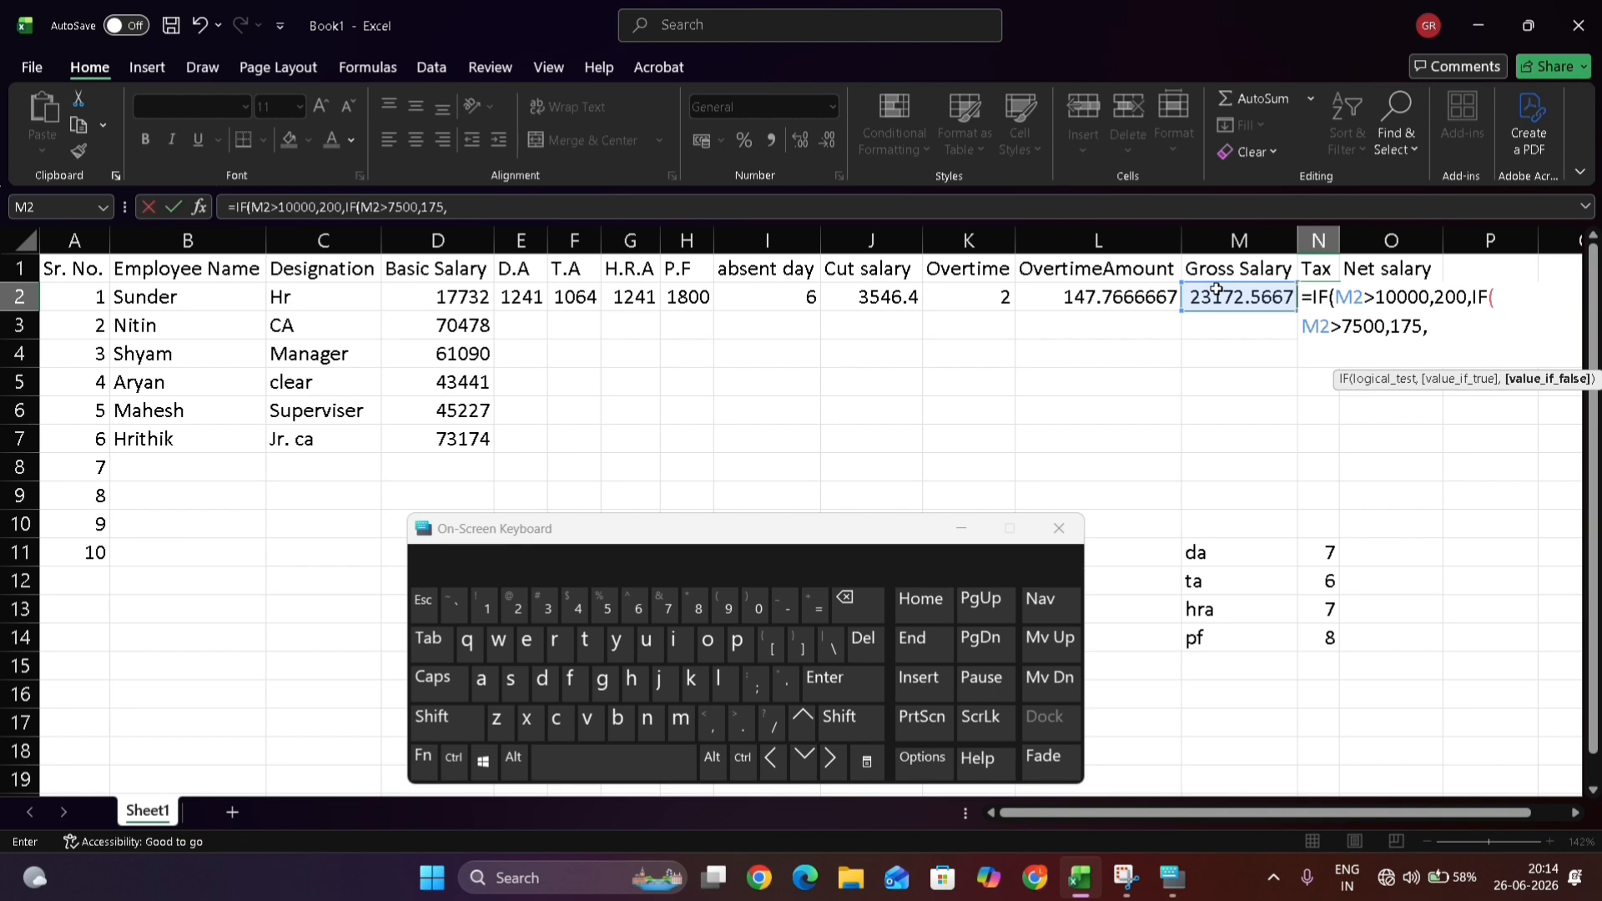
type("0")
key("shift")
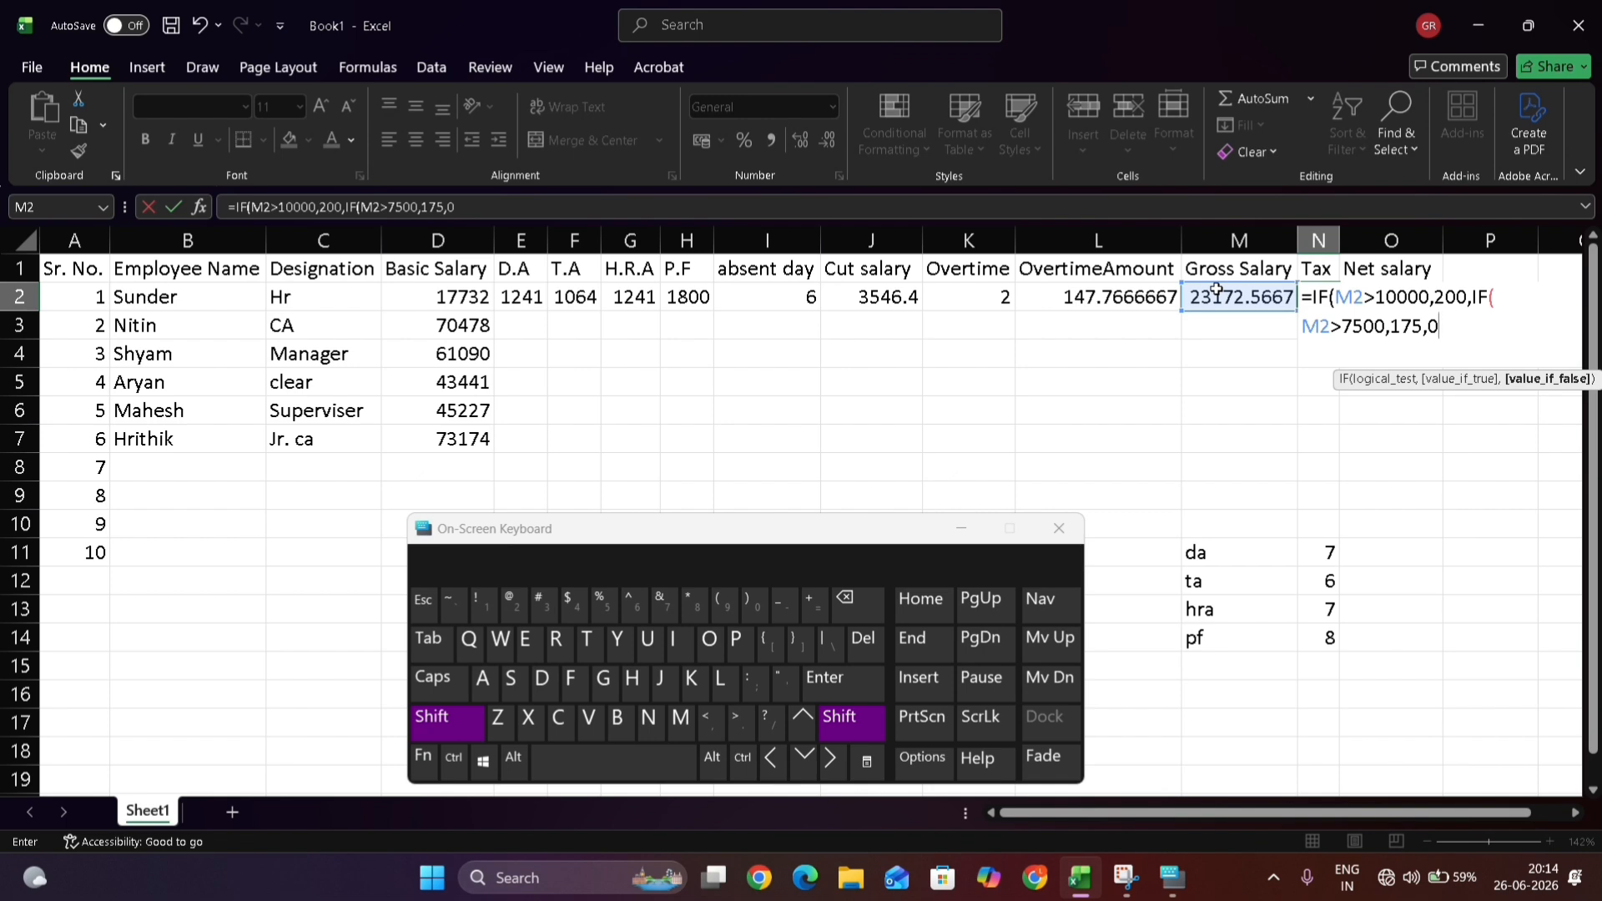
type("))")
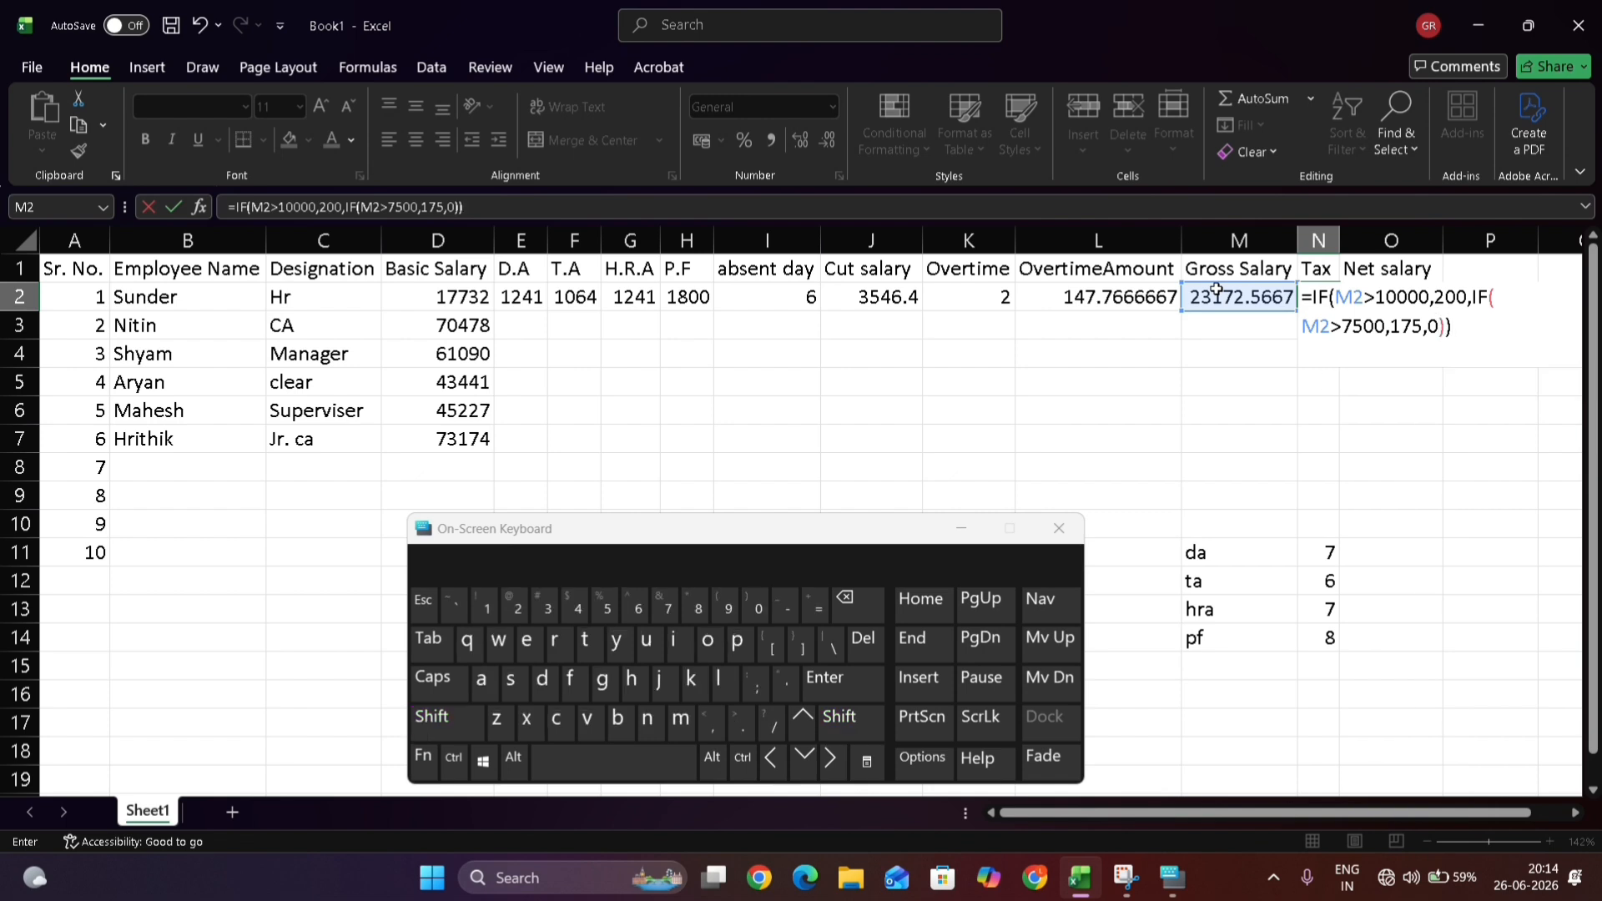
key("Return")
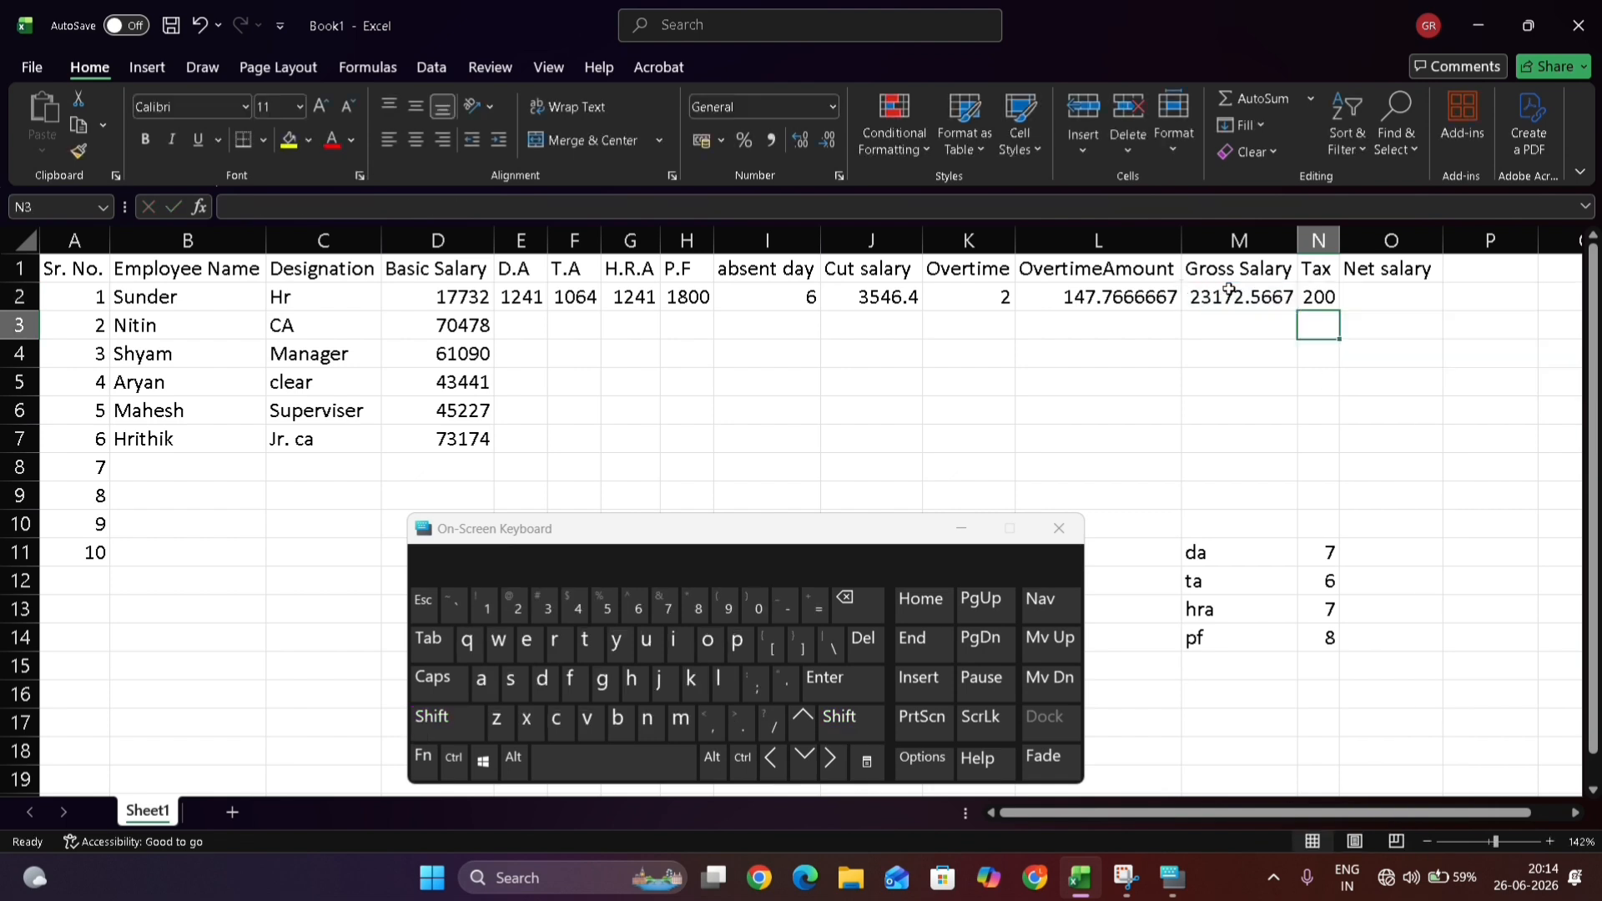
Calculate the net salary for the first employee in cell O2 with the formula =M2-H2+N2
left_click(1390, 297)
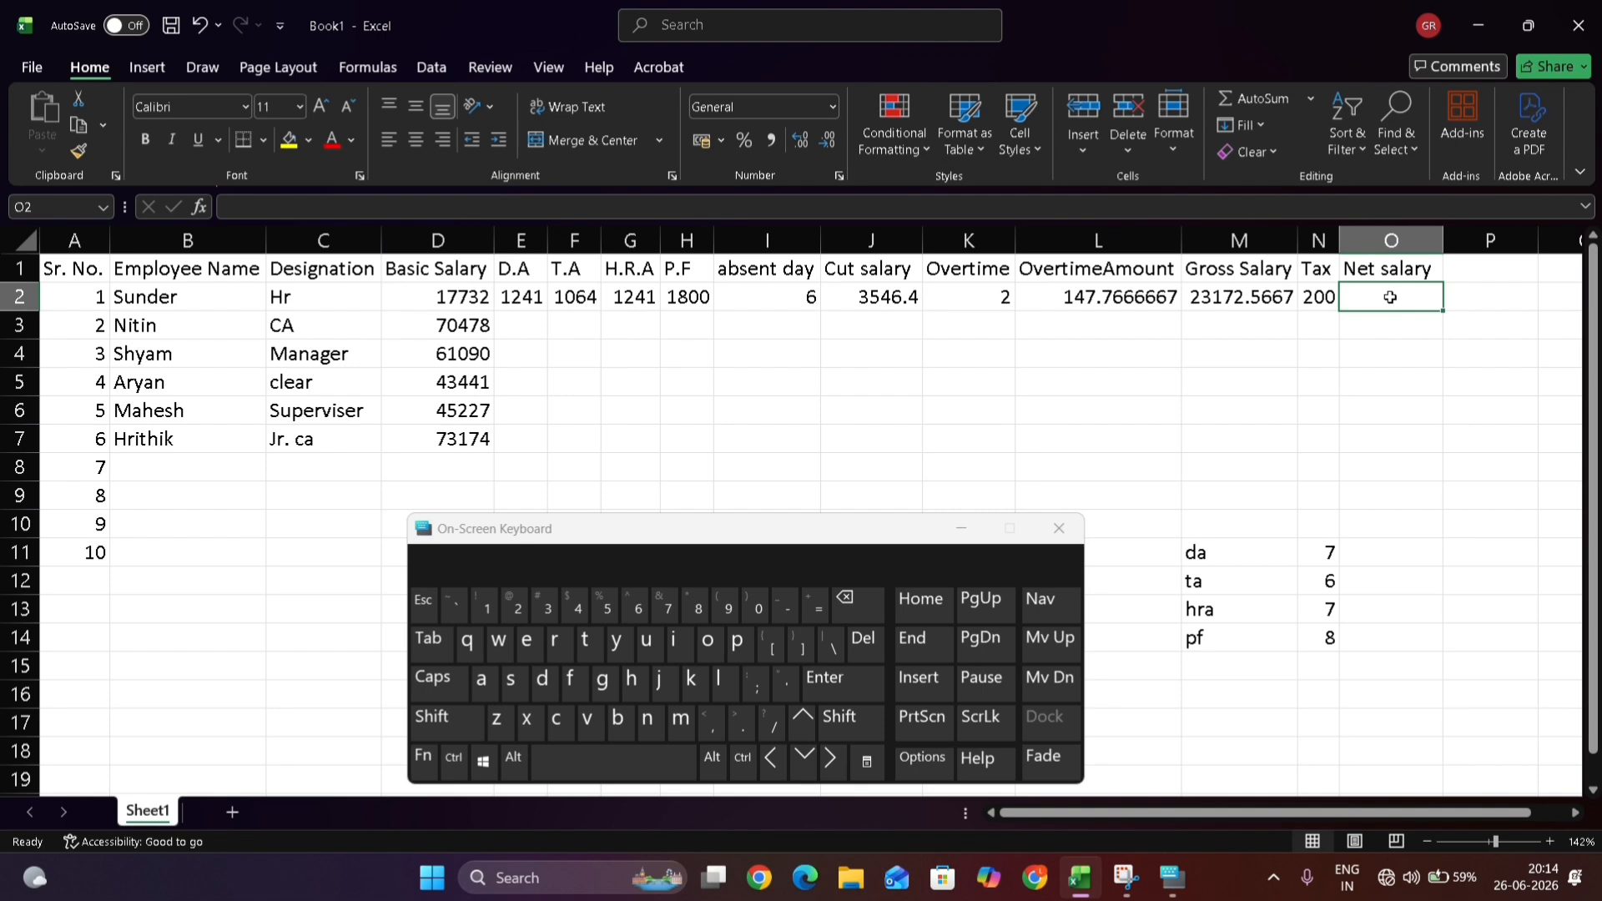
type("=")
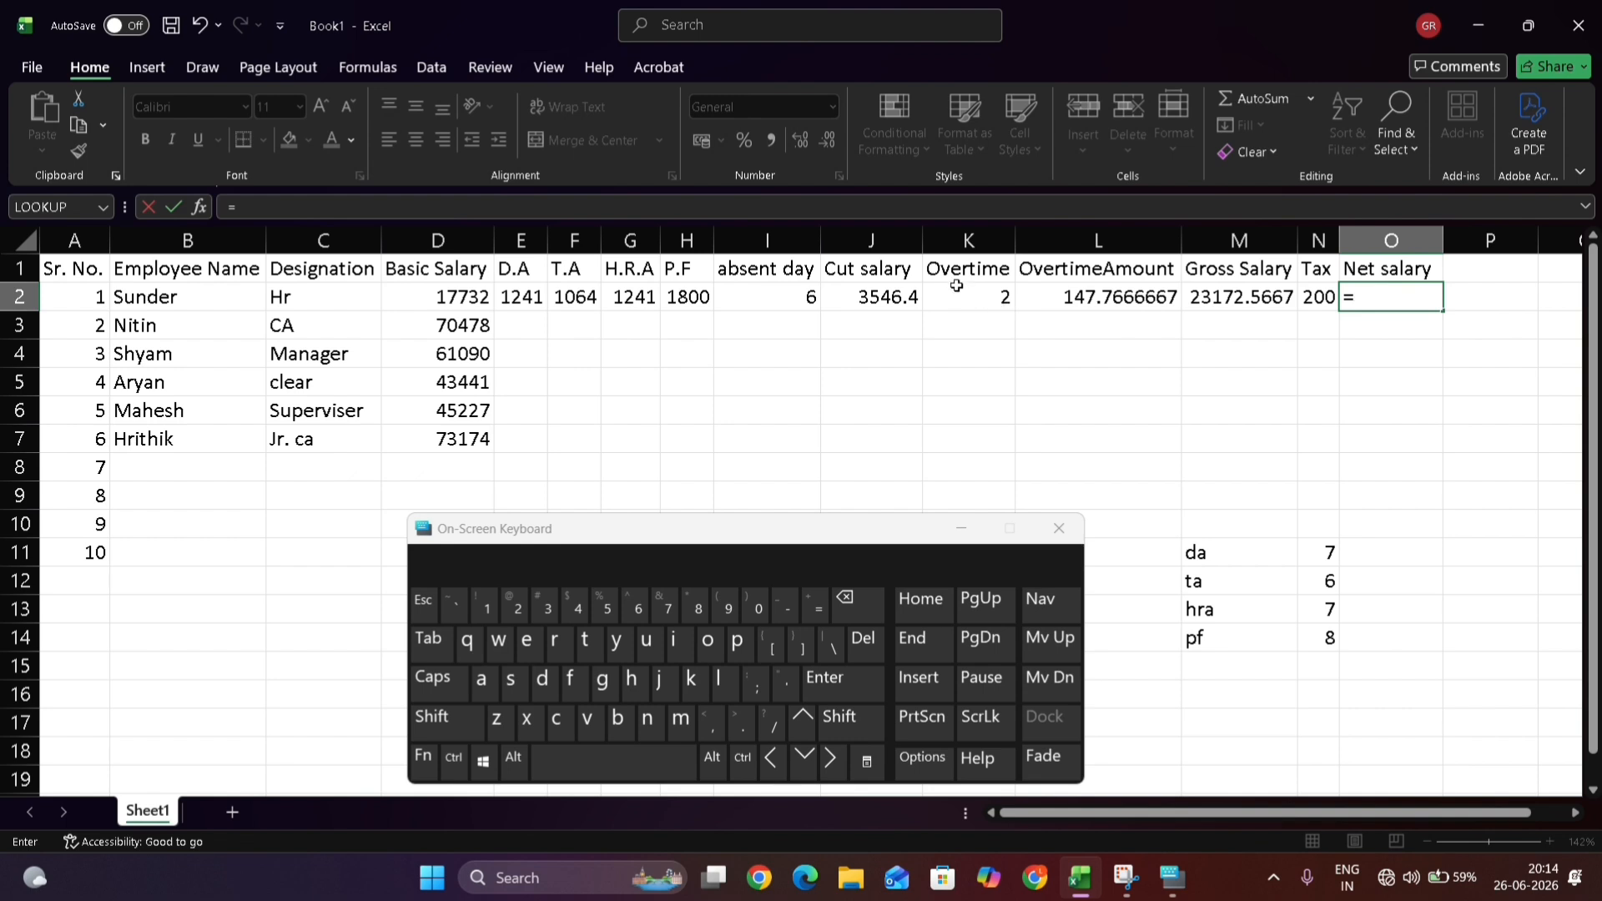
left_click(1265, 296)
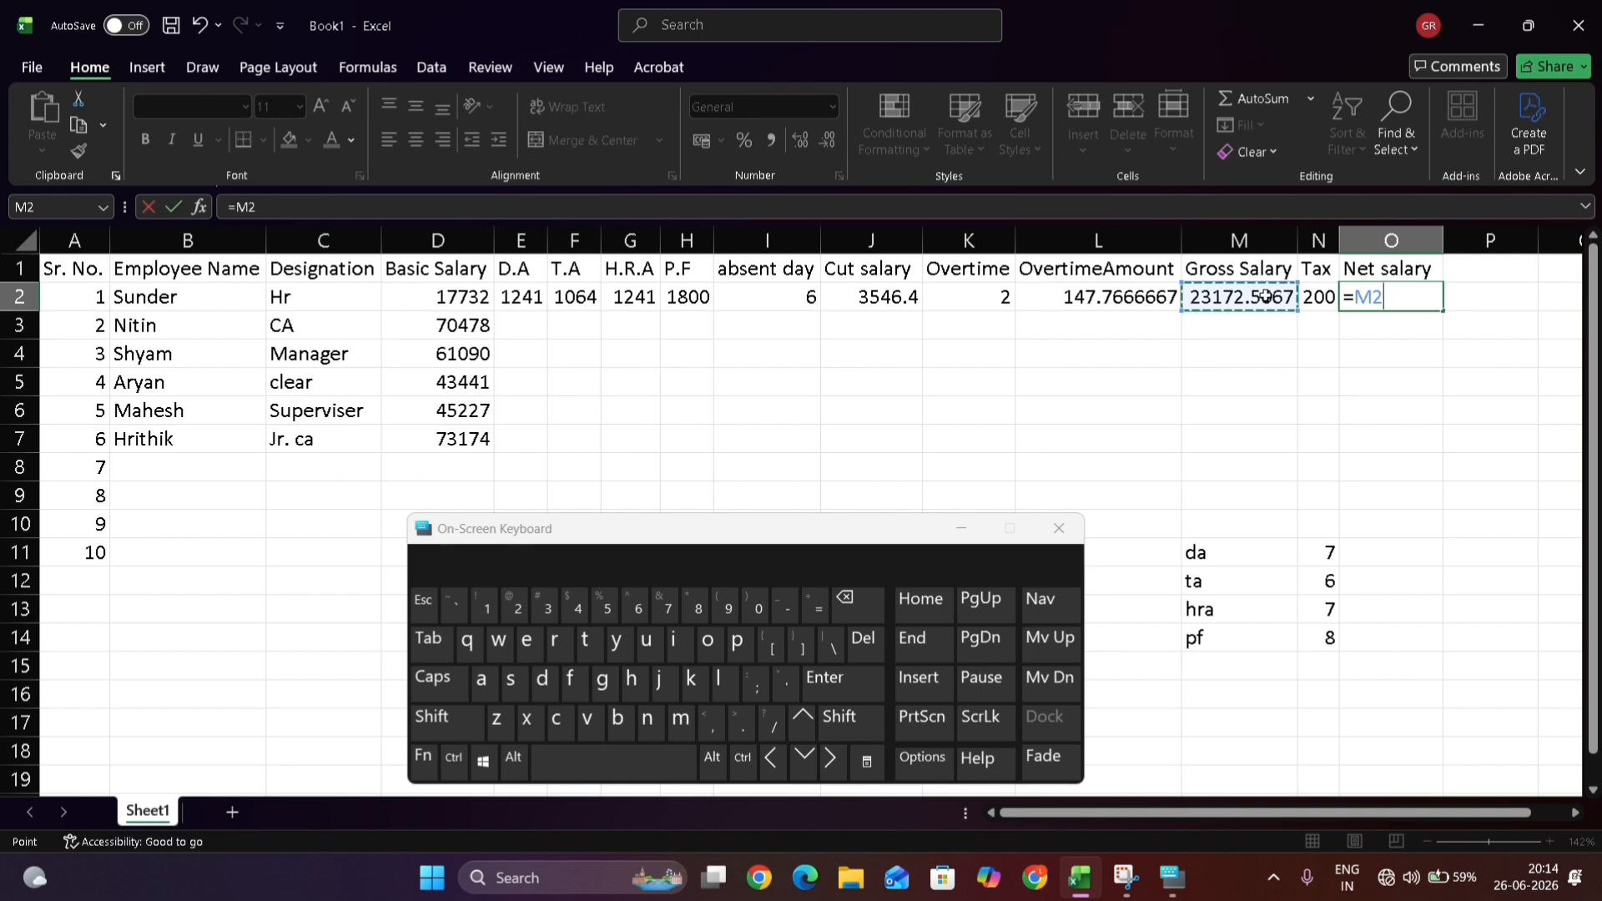
type("-")
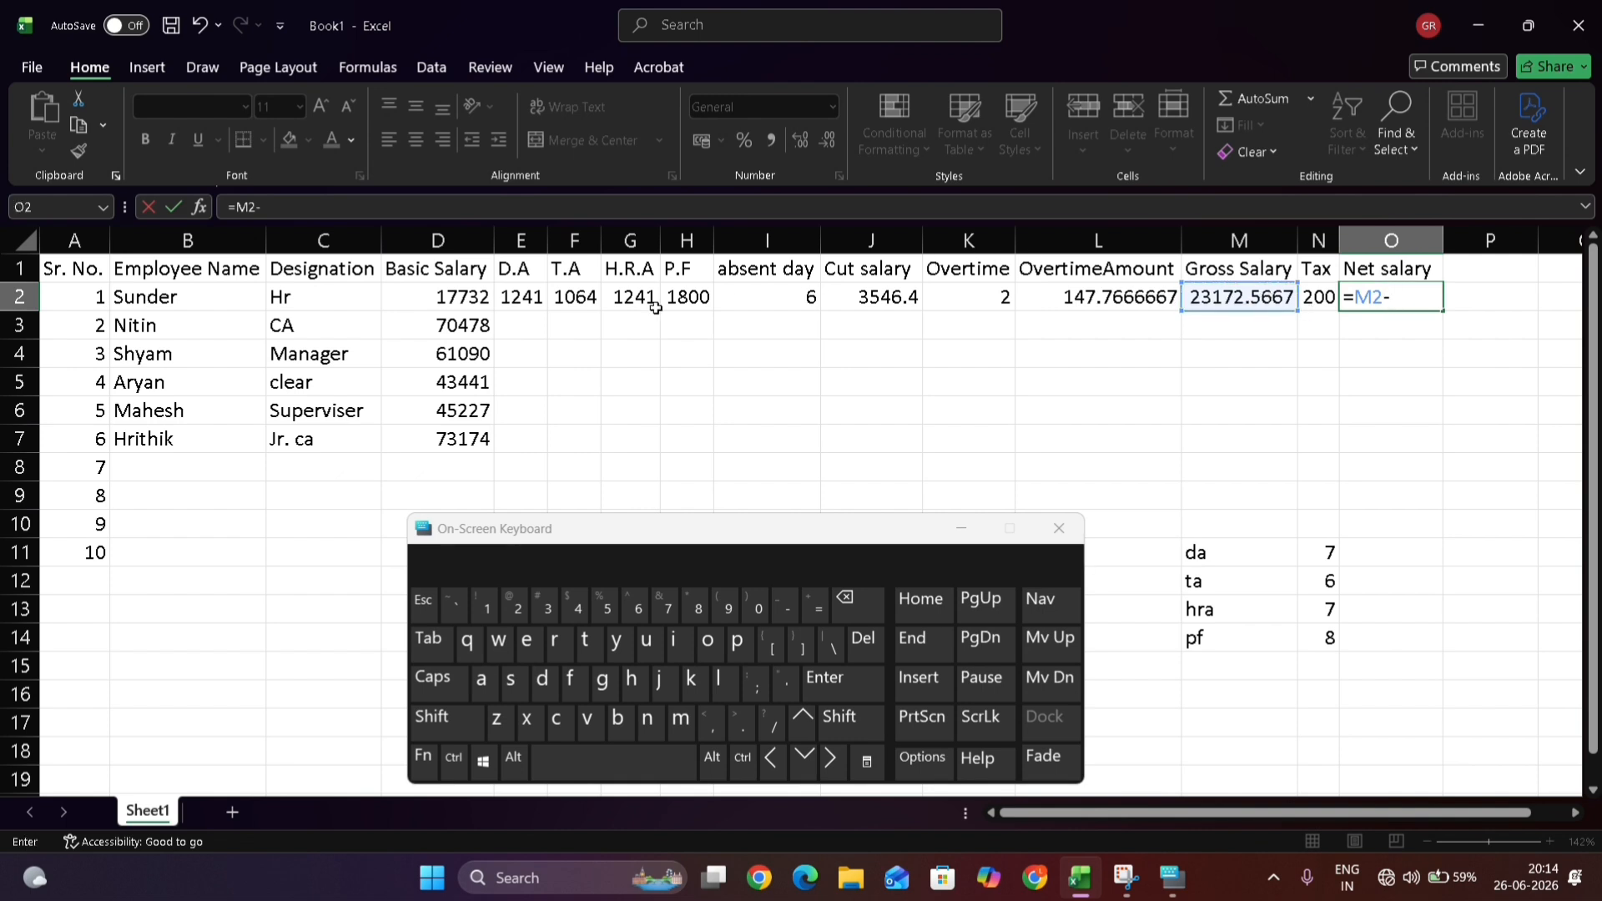
left_click(686, 297)
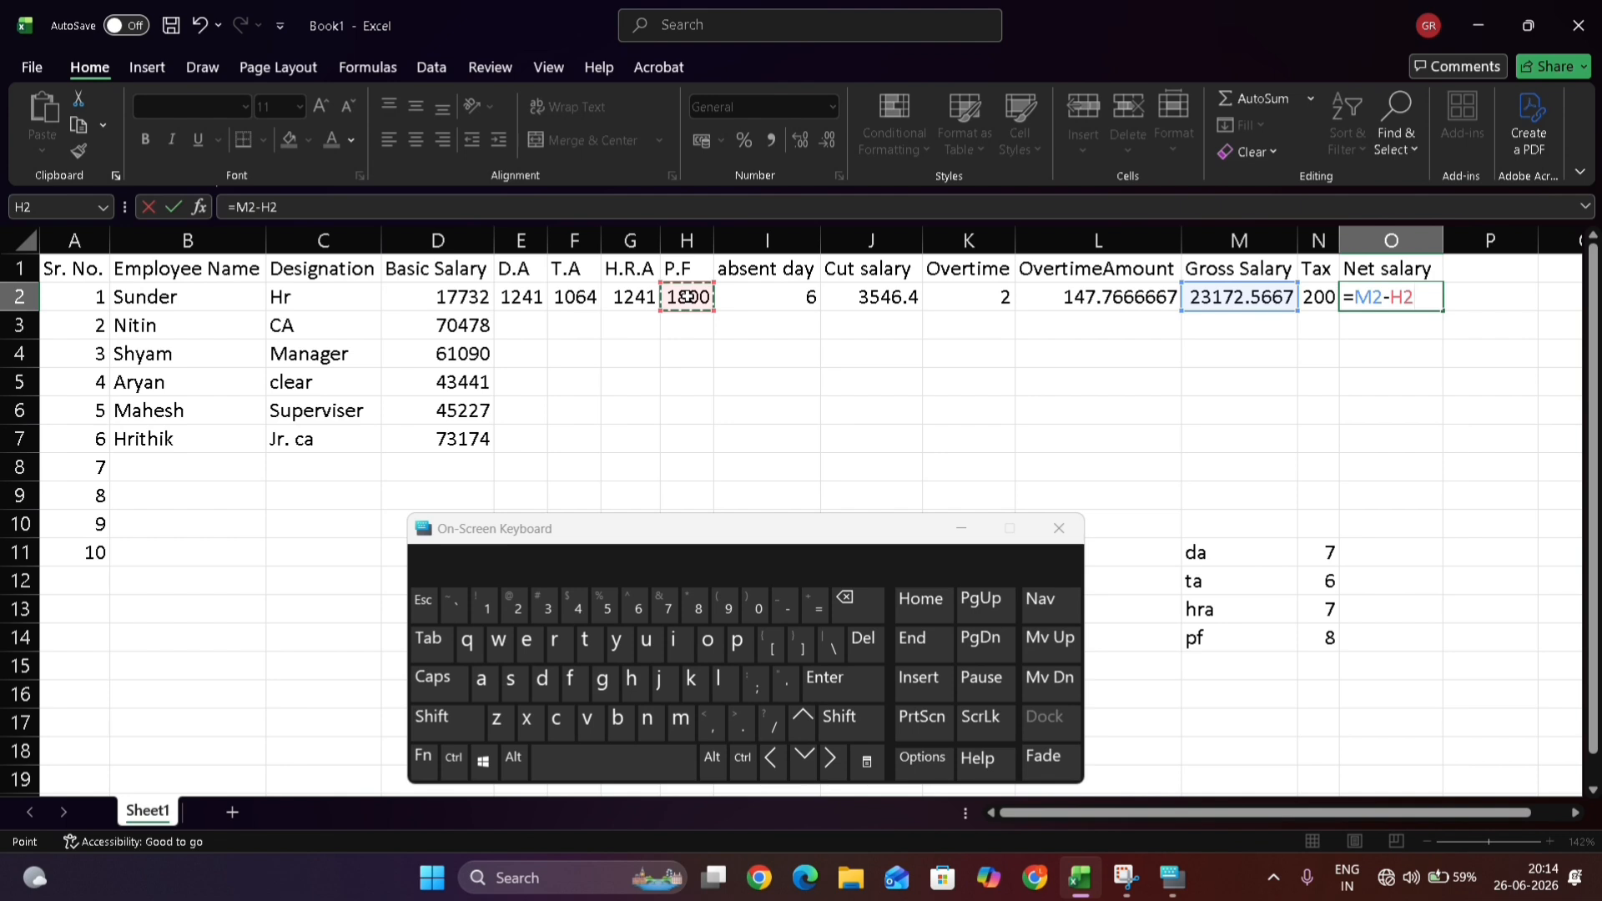
type("+")
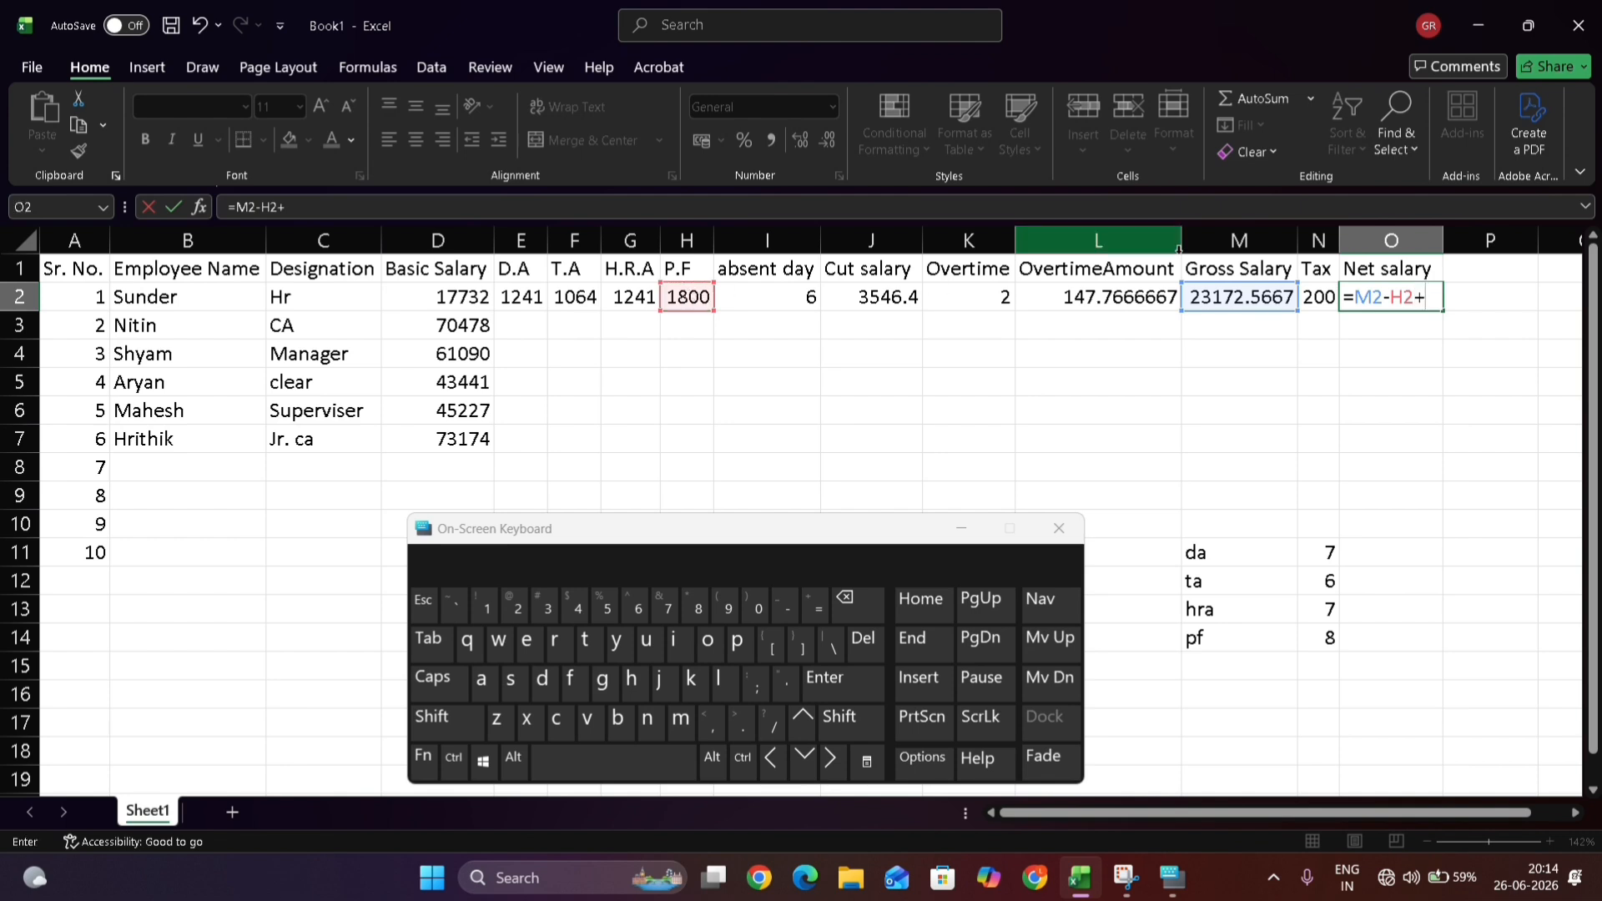
left_click(1318, 297)
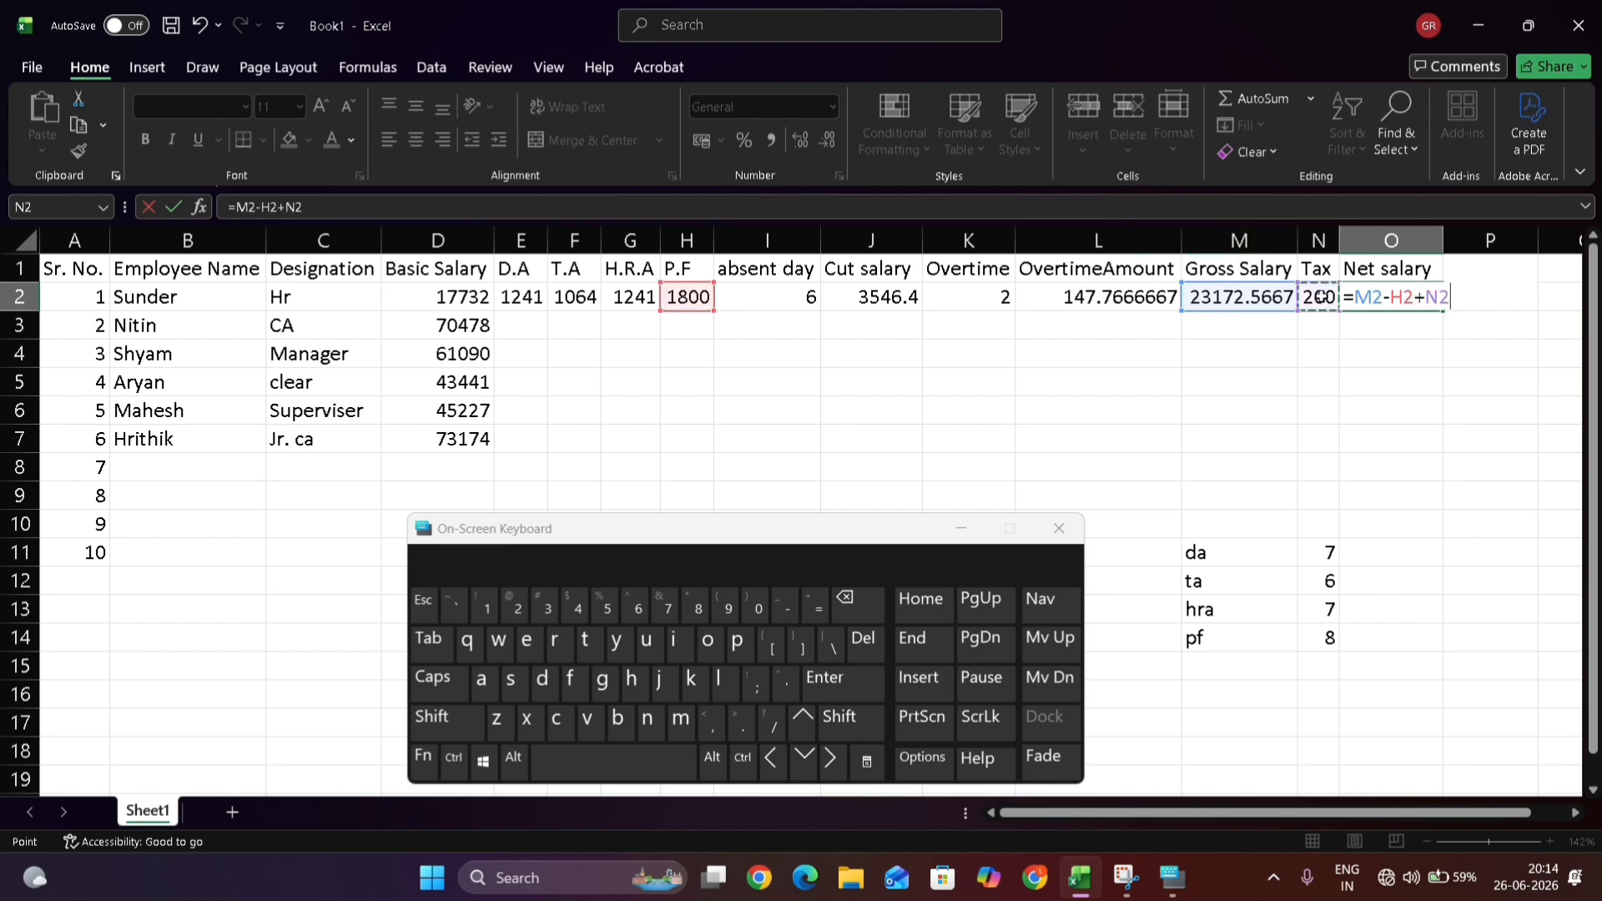
key("Return")
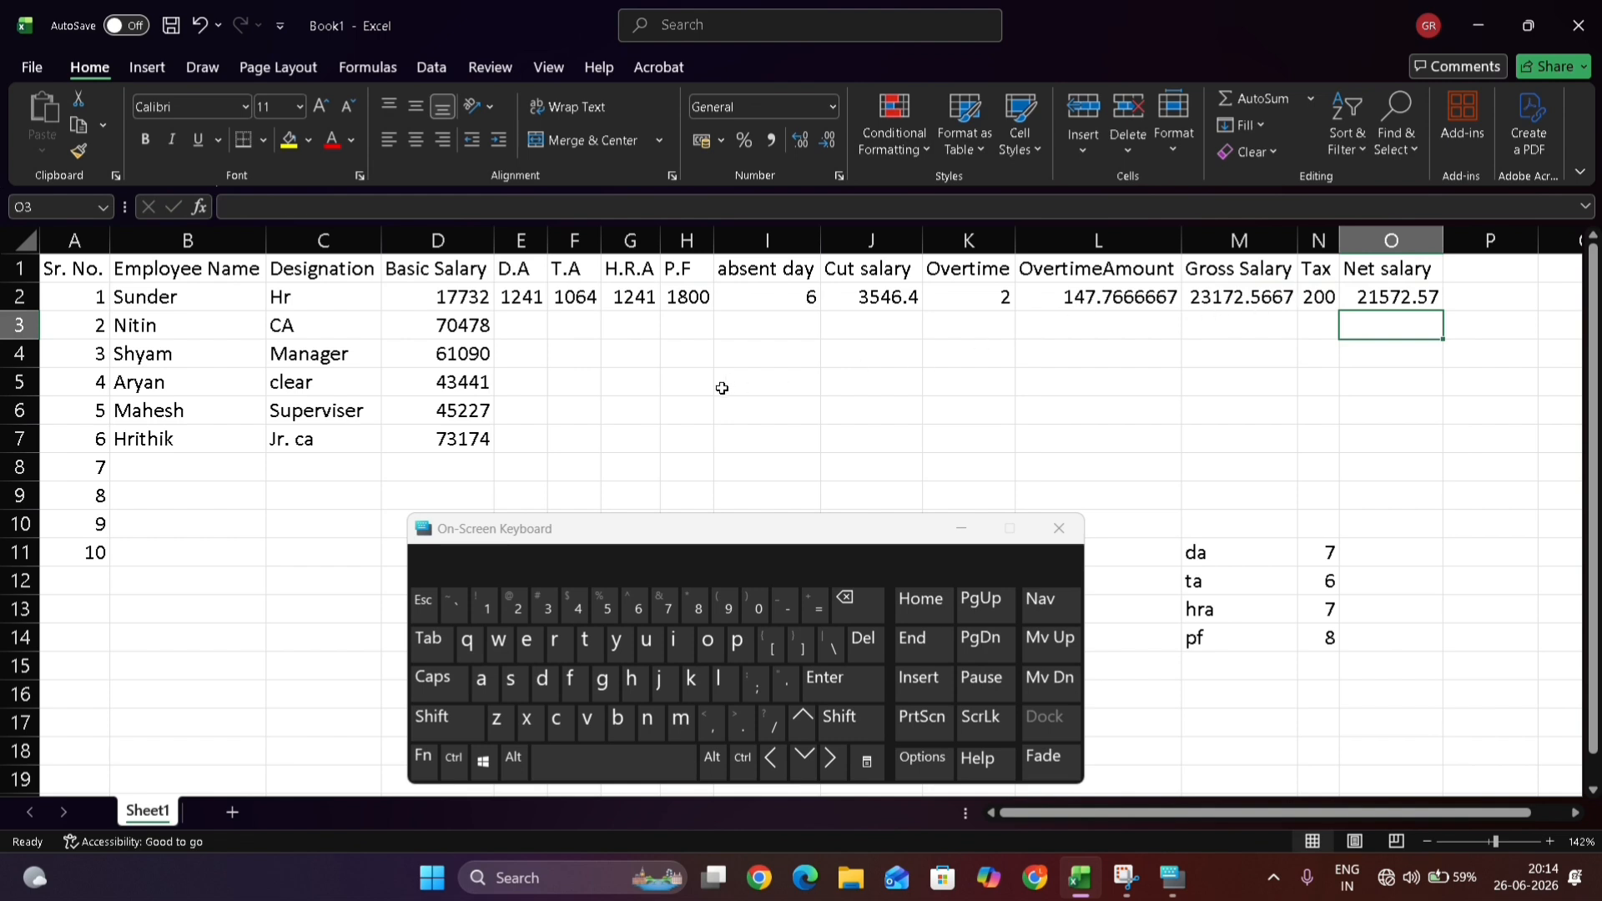
Fill the first employee's values and formulas in E2:O2 down through row 10
left_click_drag(521, 297, 1375, 306)
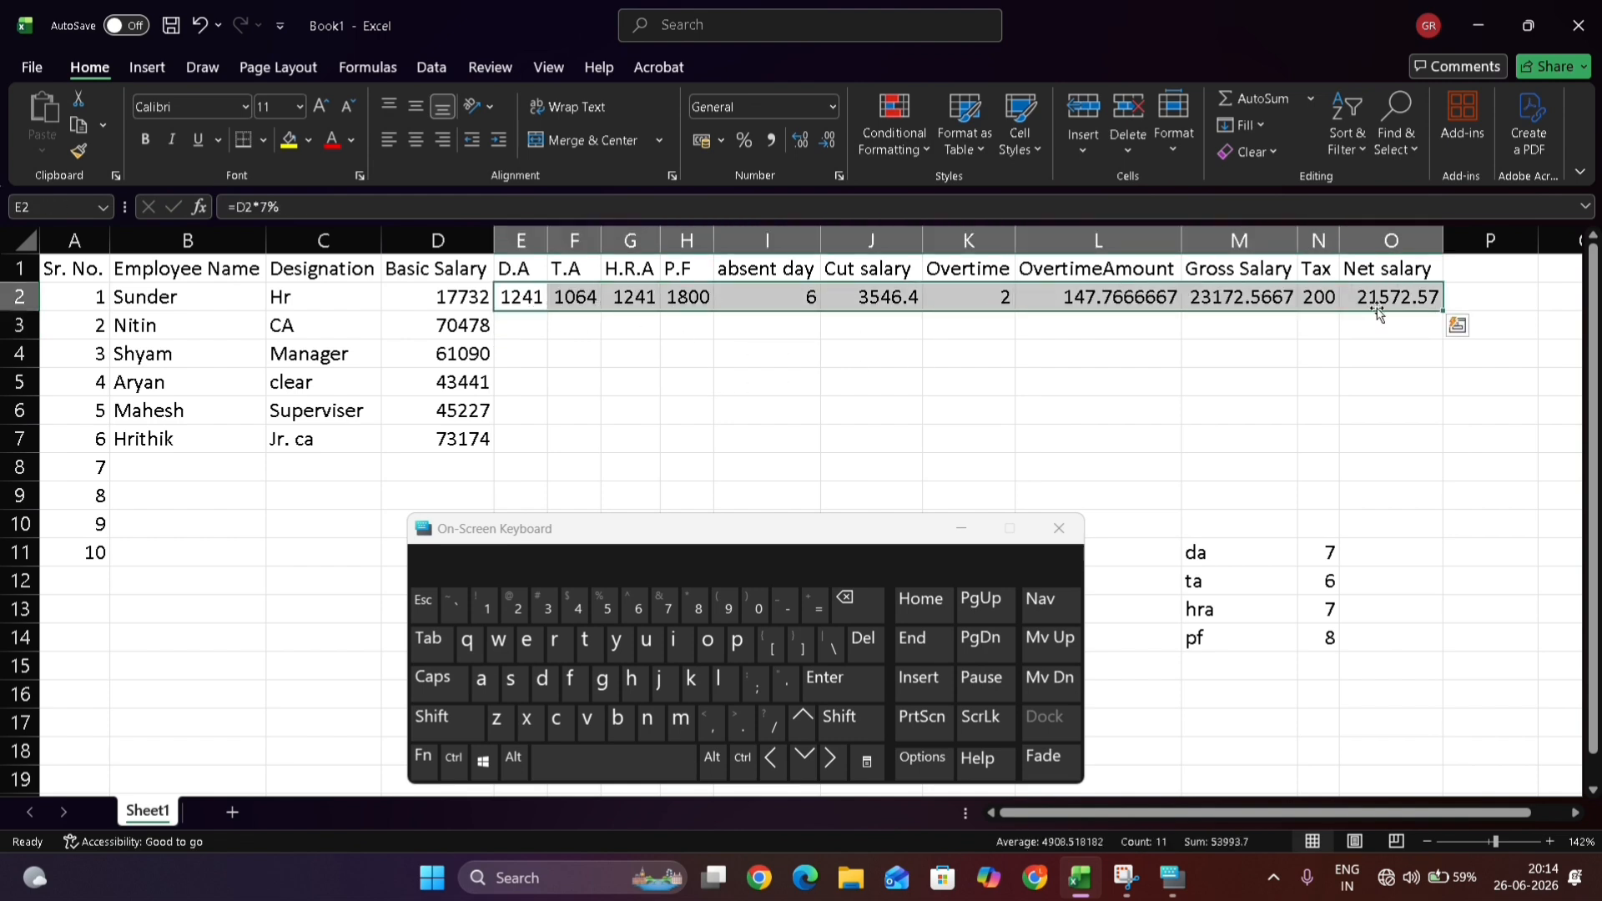
double_click(1441, 310)
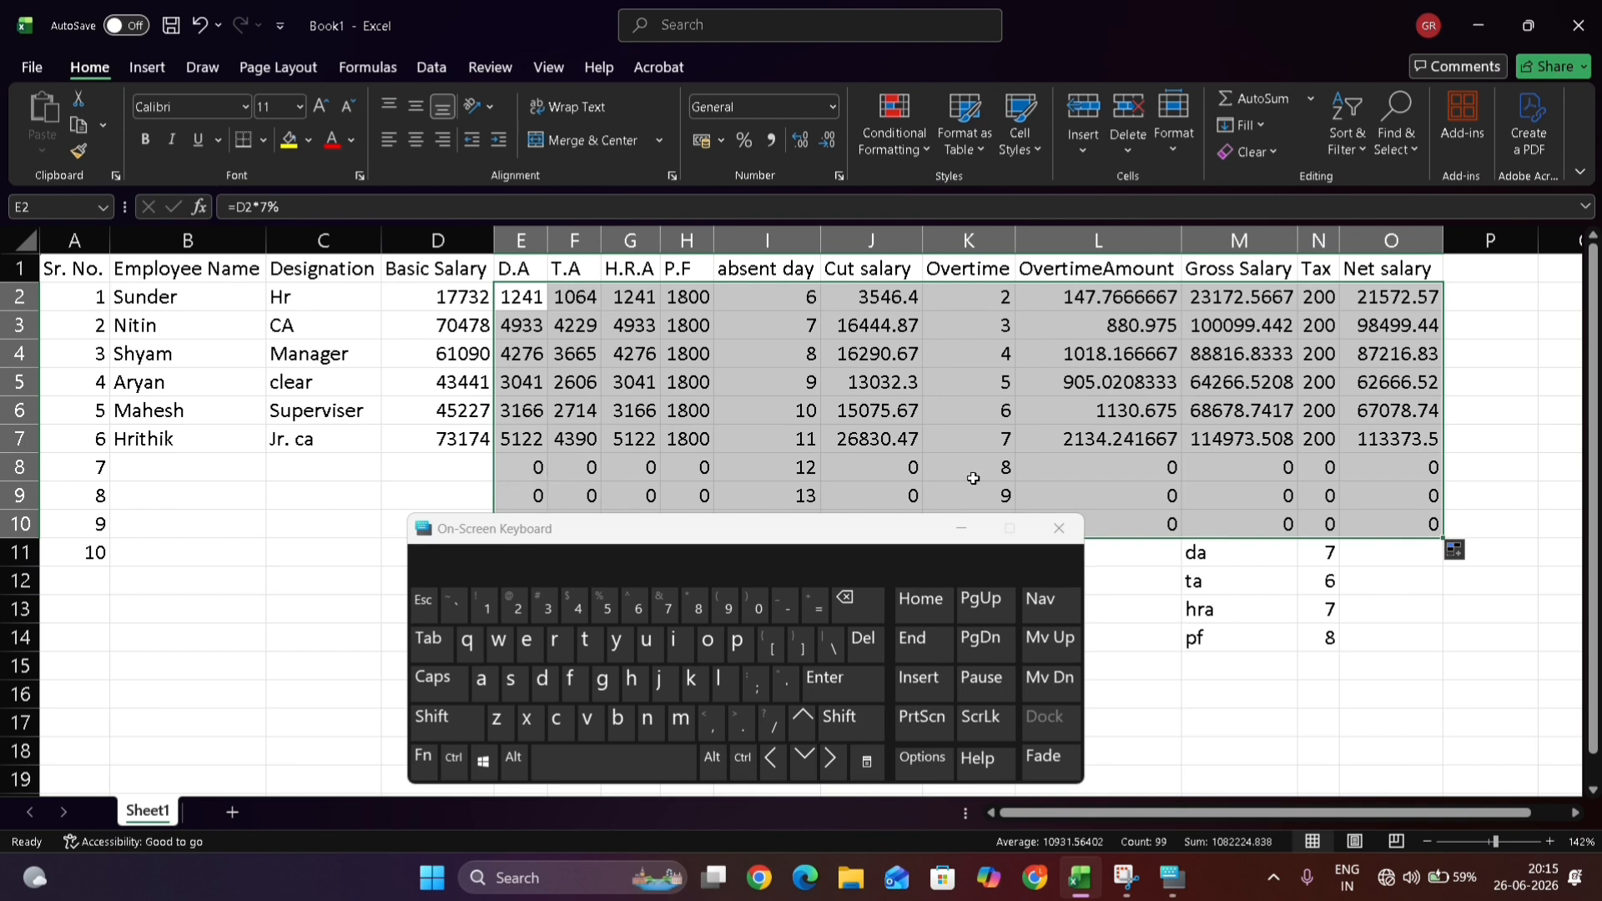
left_click(517, 474)
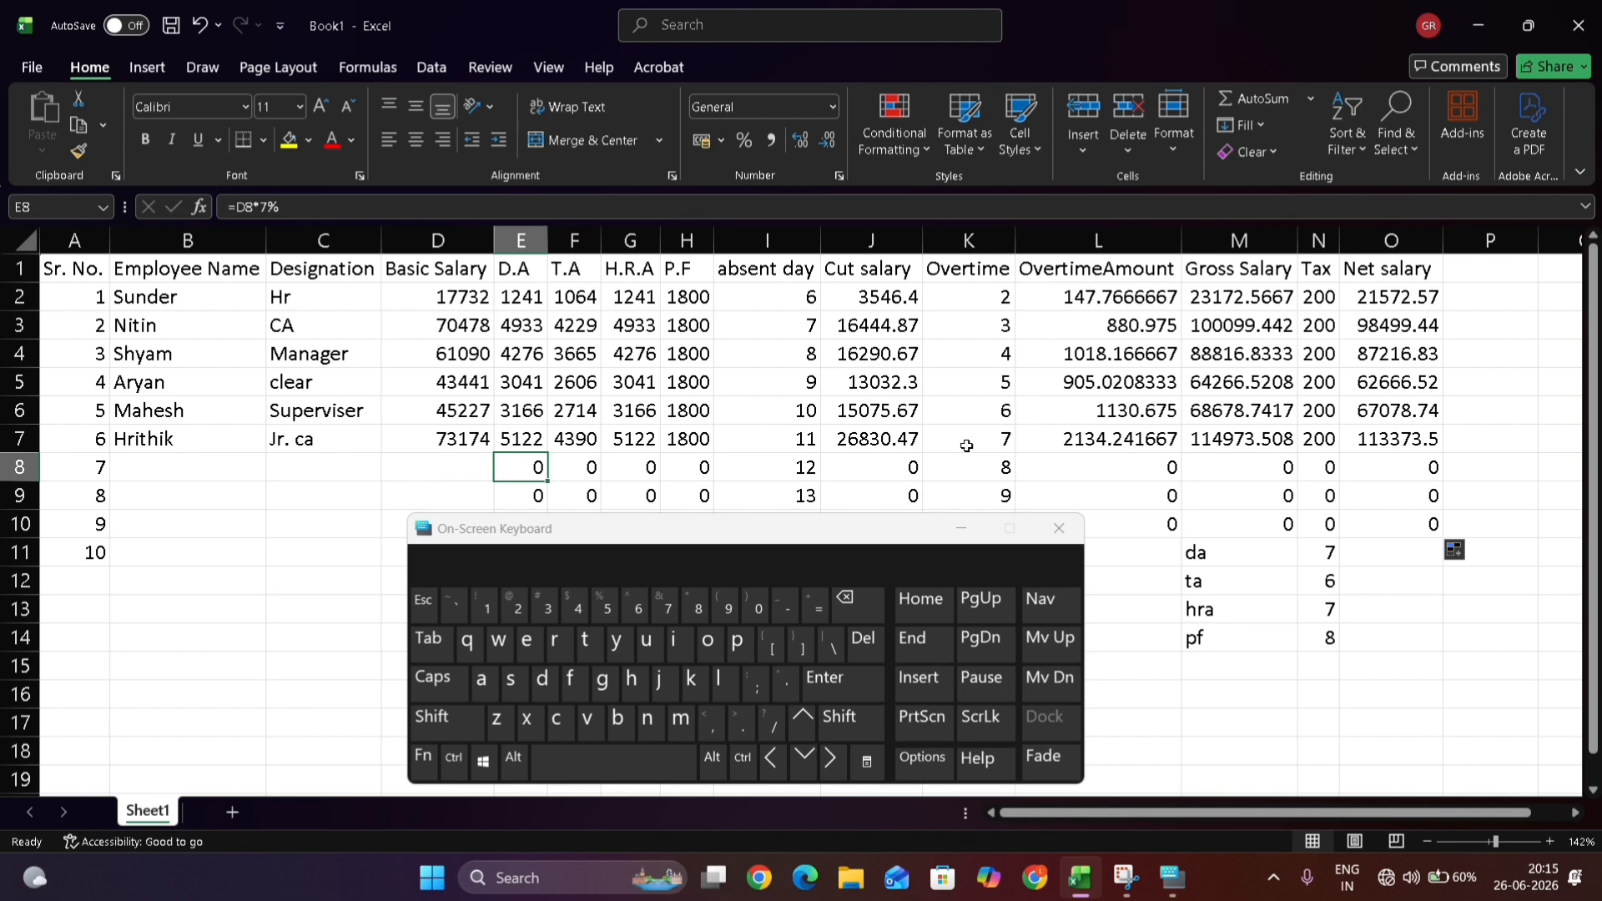
Replace the tax formula in cell N2 with =M2*8%
left_click(1311, 297)
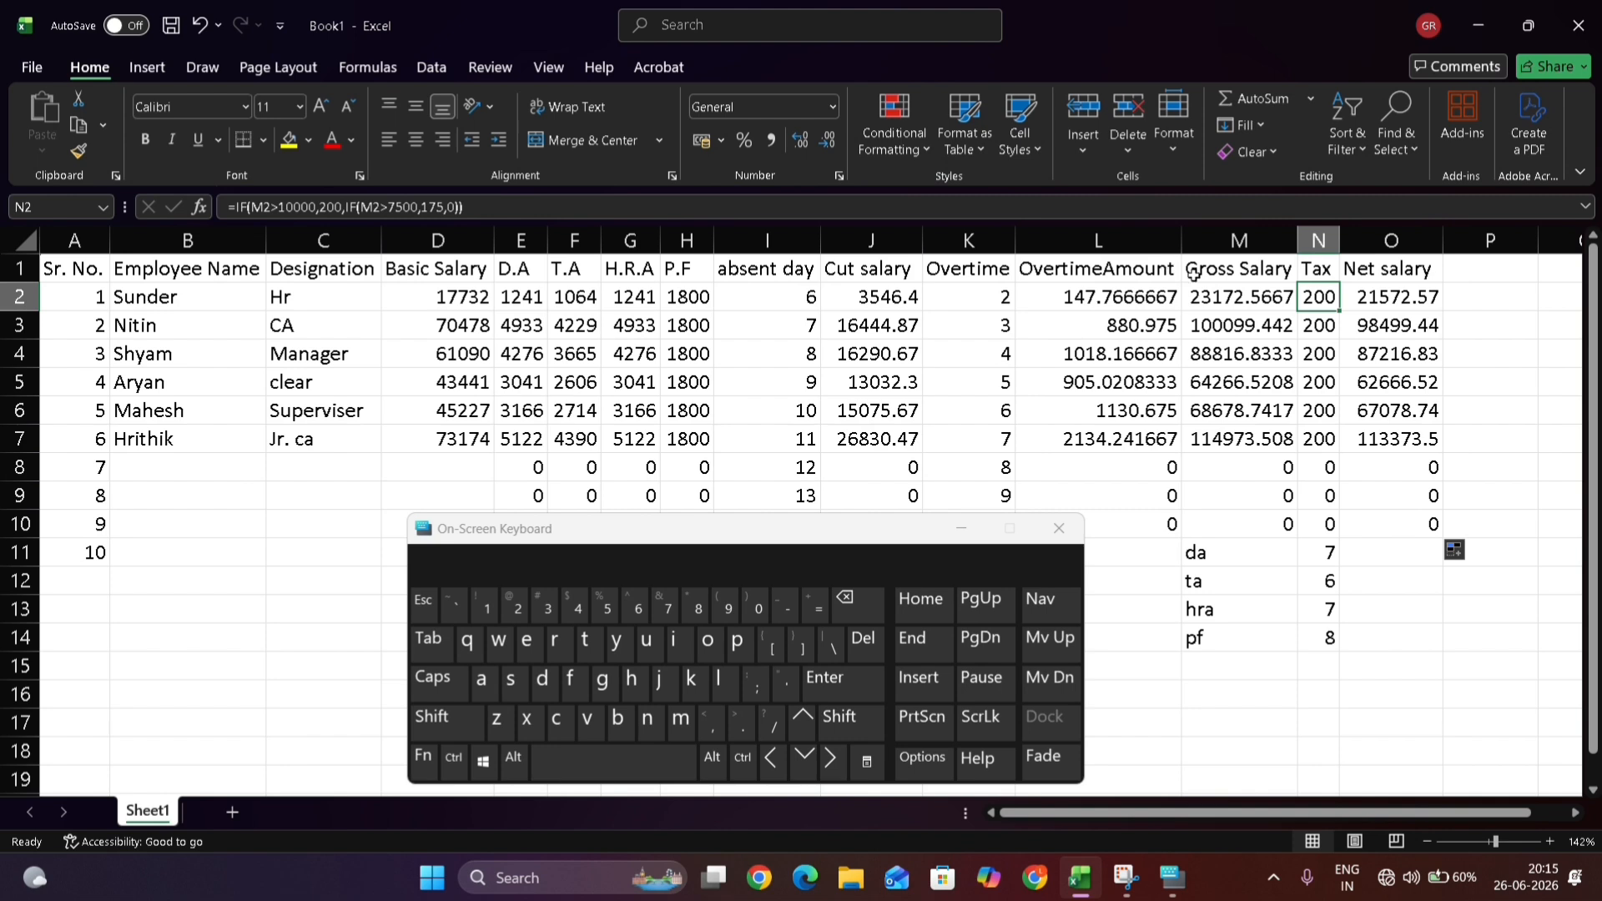
type("=")
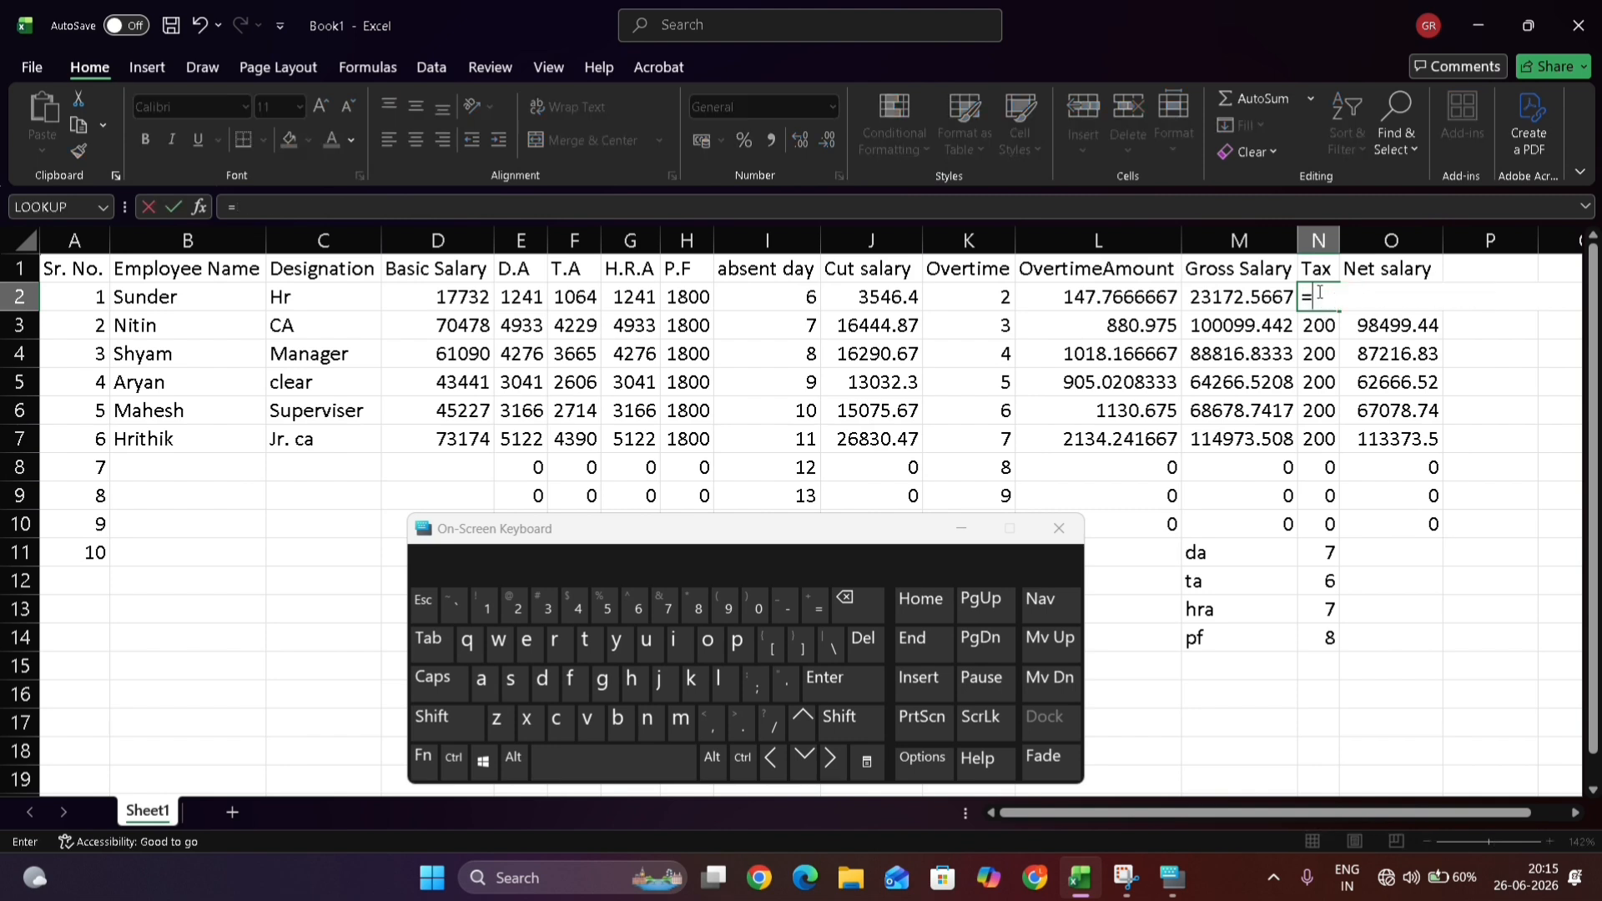
left_click(1266, 294)
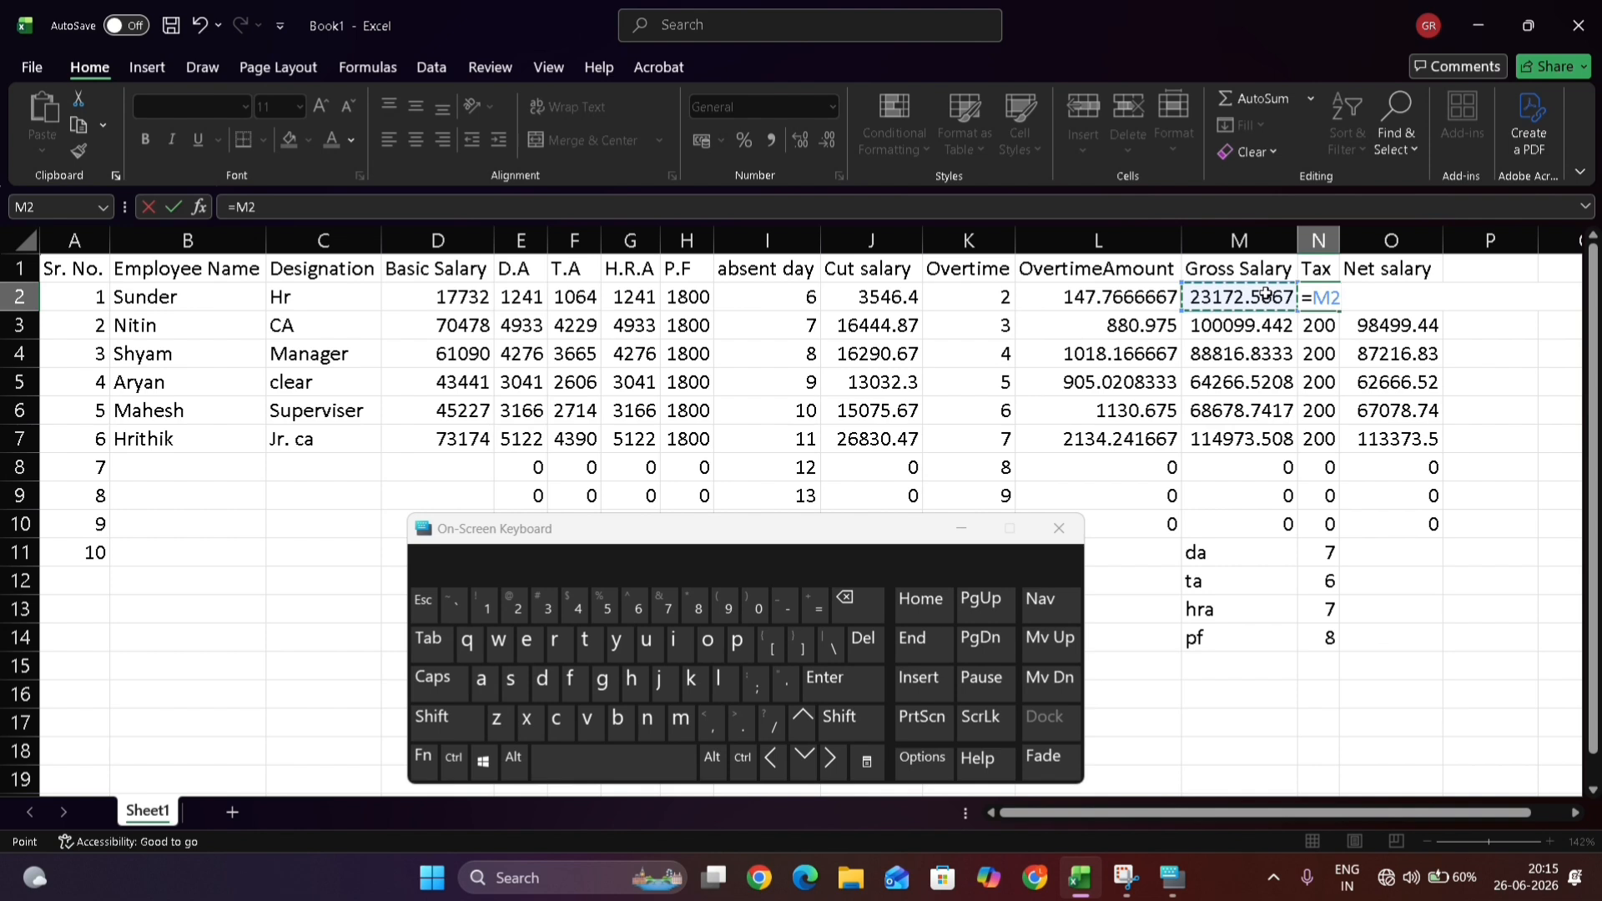
type("*8")
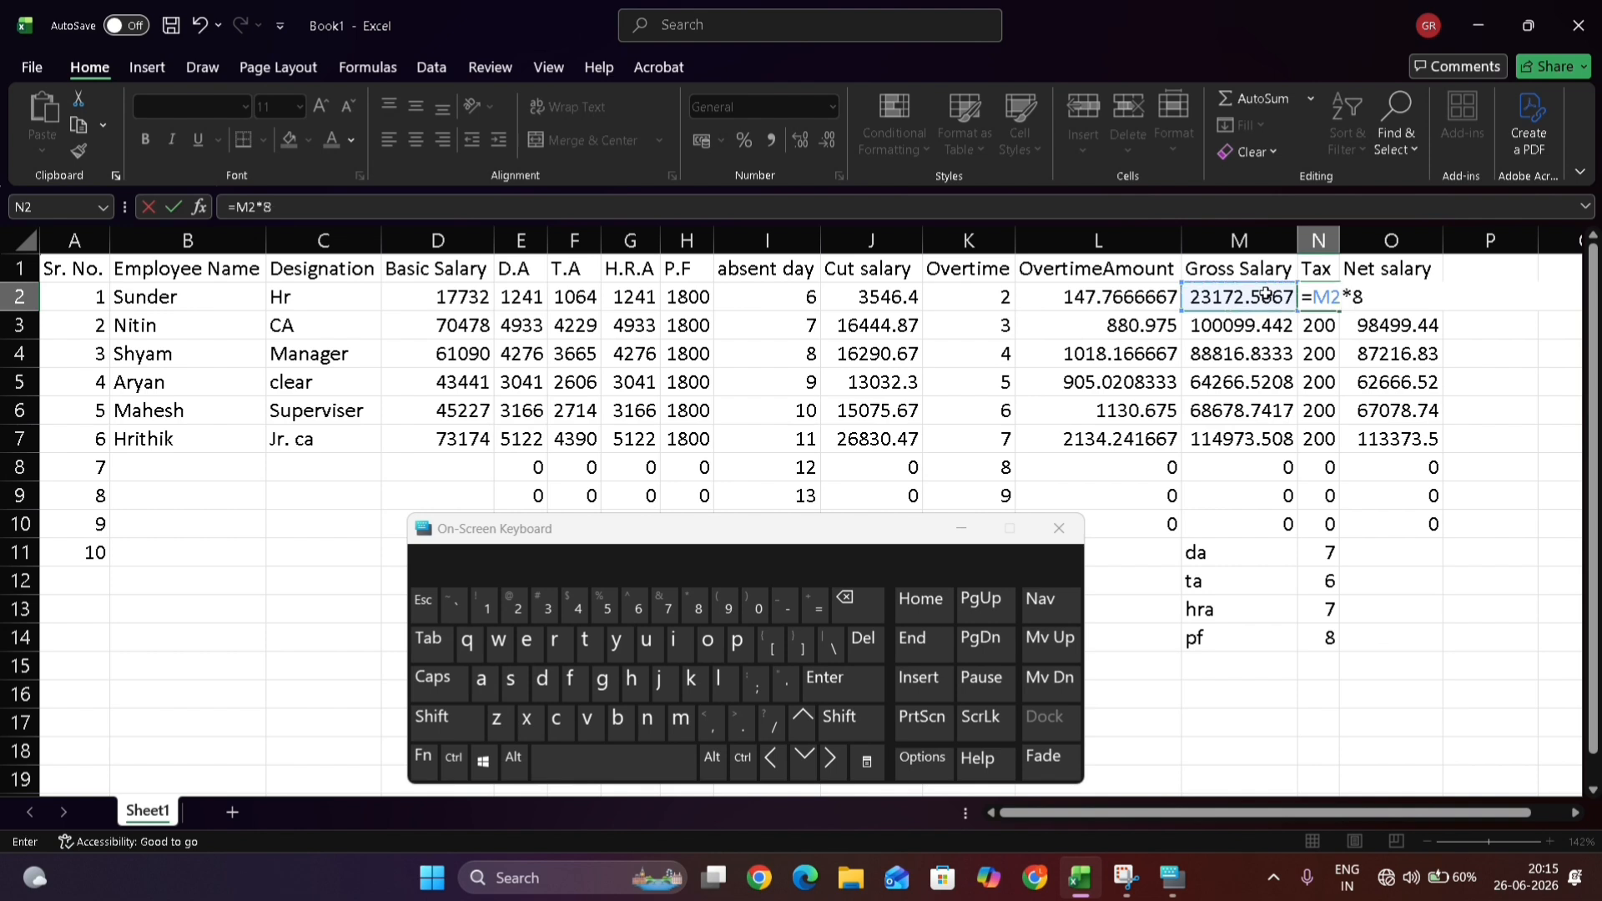
type("%")
key("Return")
Fill the tax formula from cell N2 down the Tax column through N14
left_click(1322, 297)
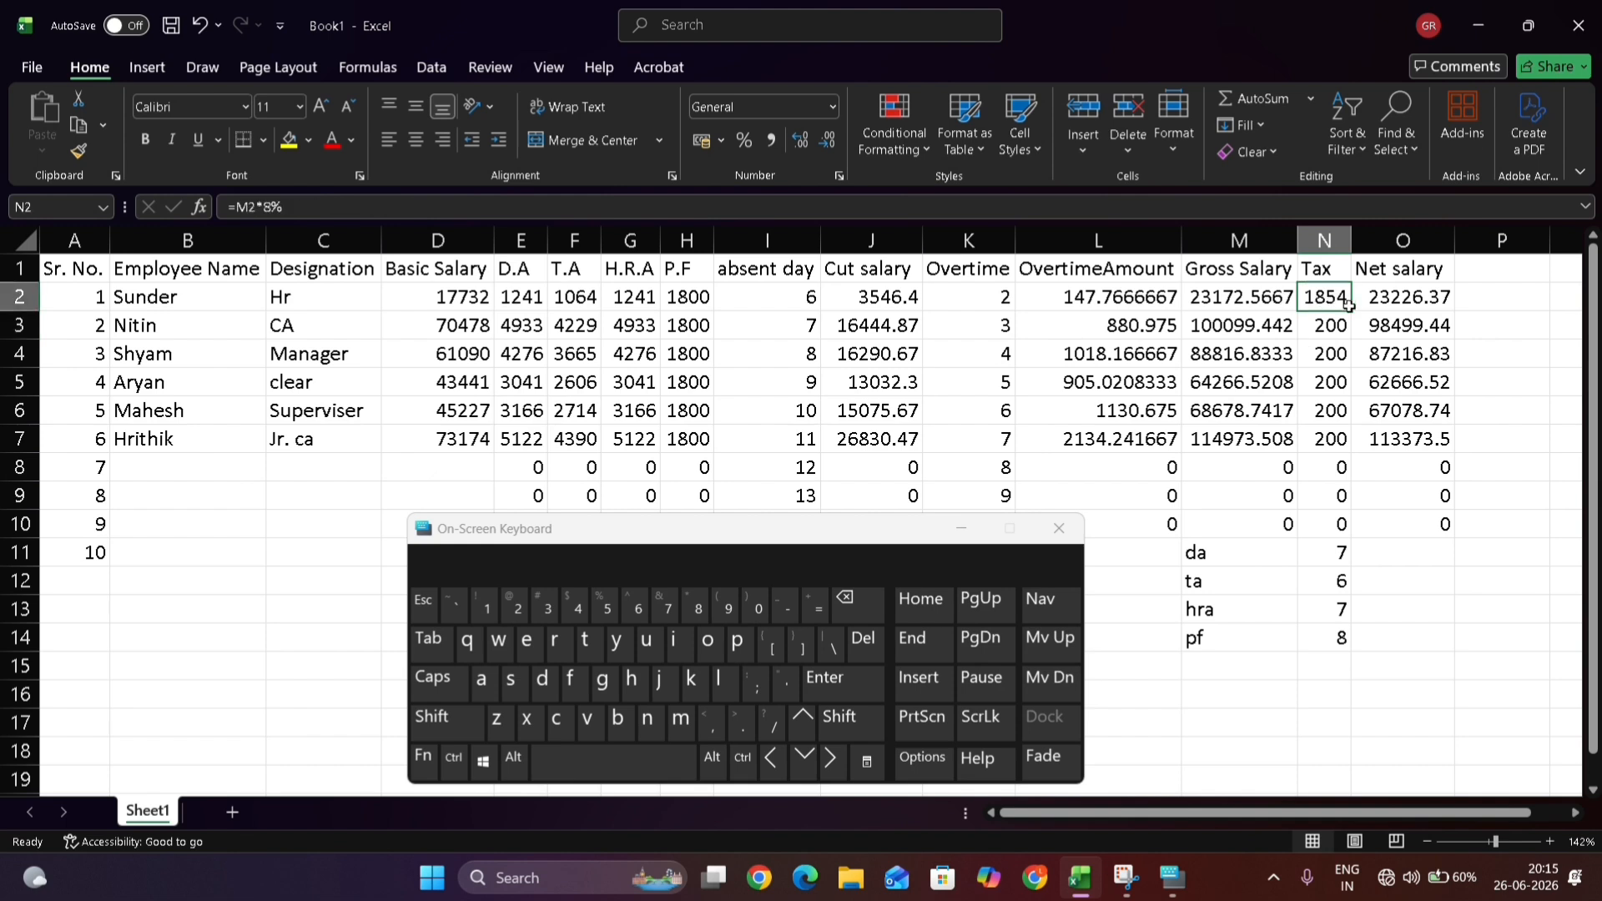
left_click_drag(1348, 308, 1343, 305)
double_click(1349, 307)
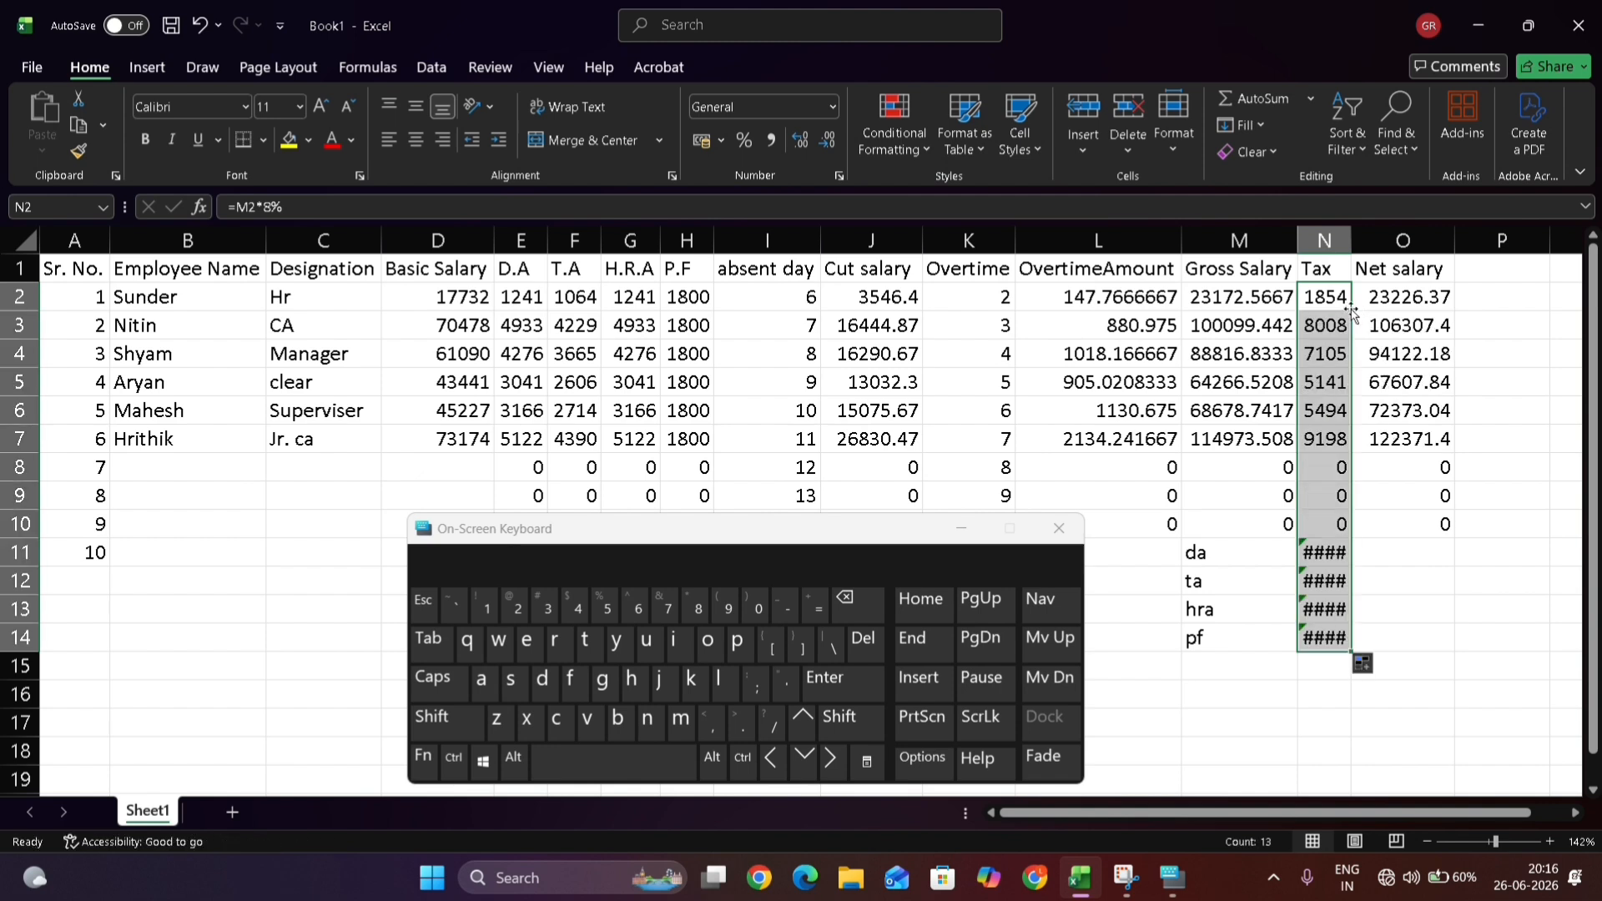
Replace the first employee's net salary formula in cell O2 with =-M2-N2
left_click(1397, 302)
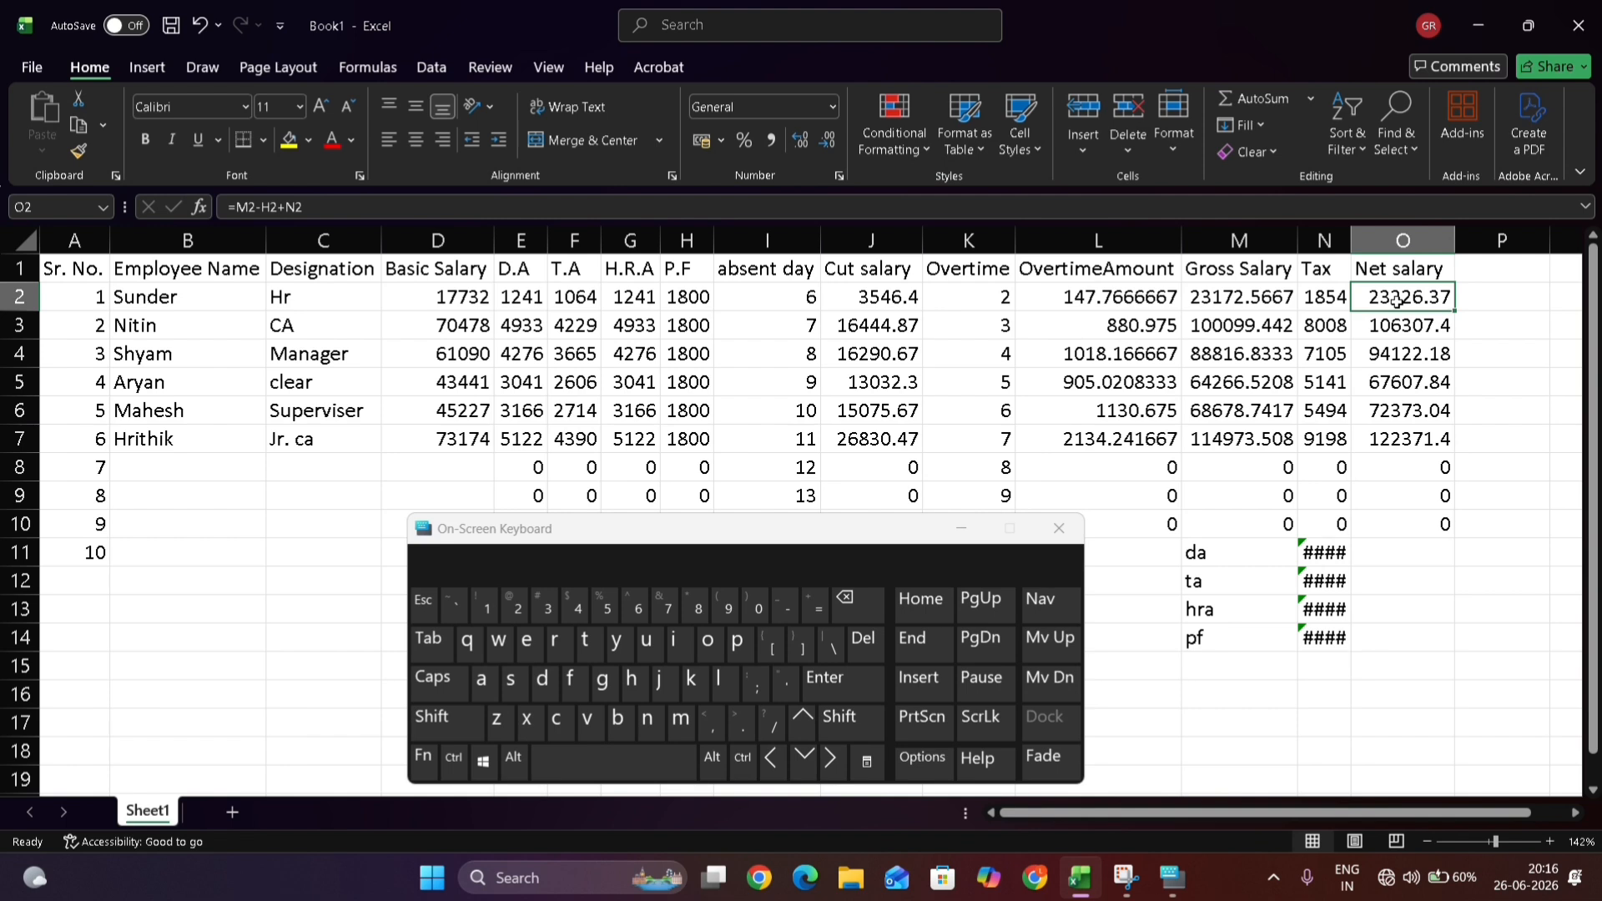
type("=")
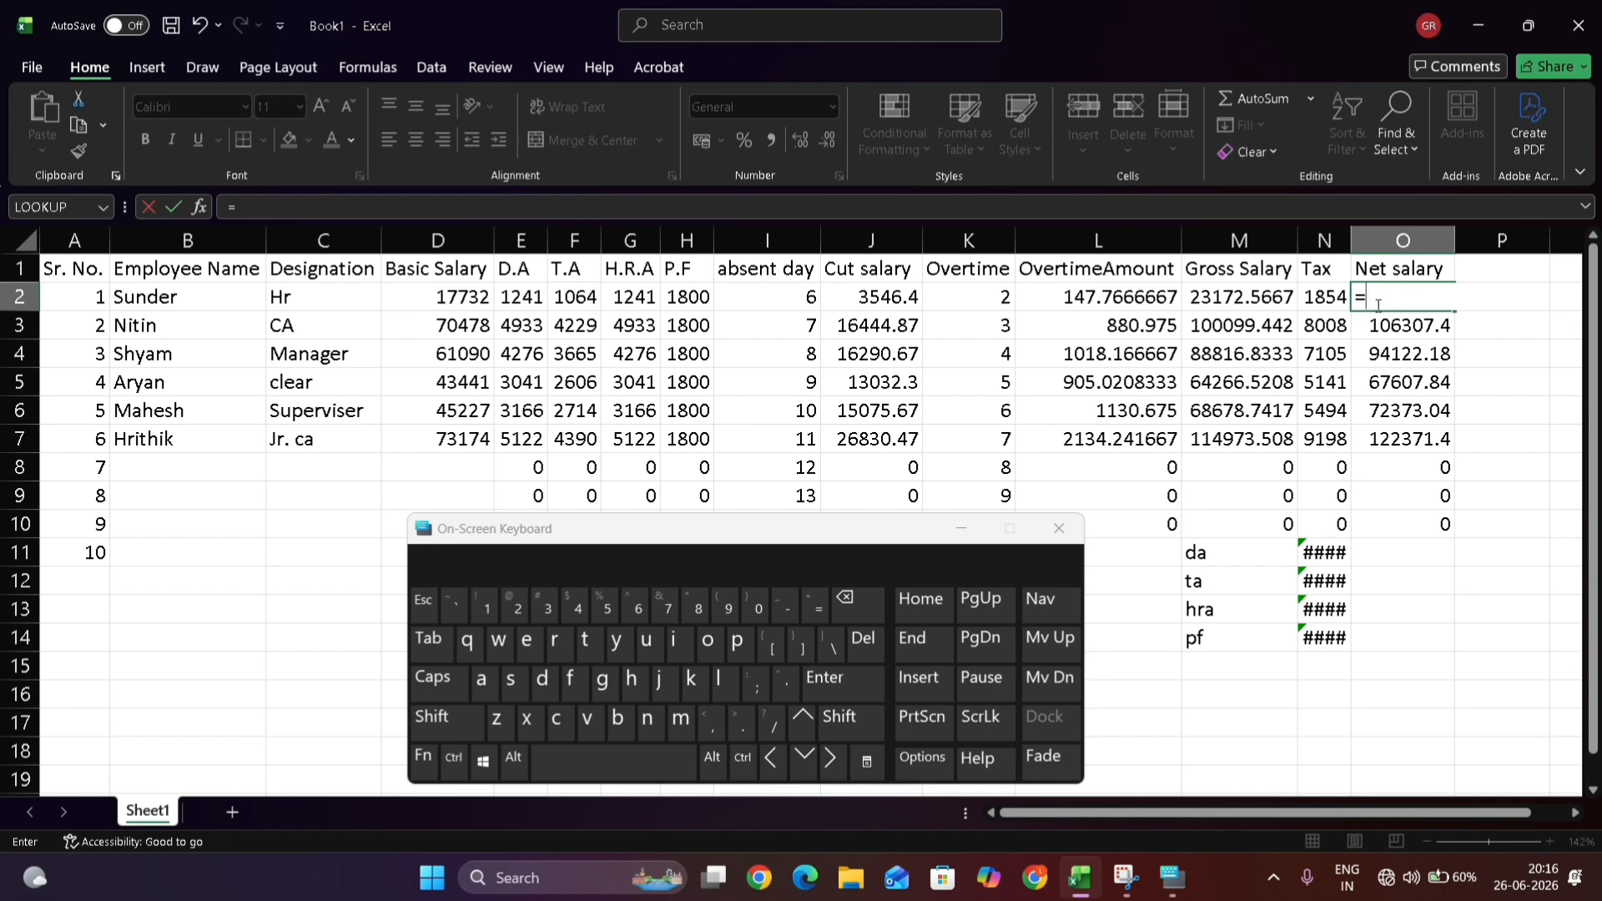
type("-")
left_click(1260, 294)
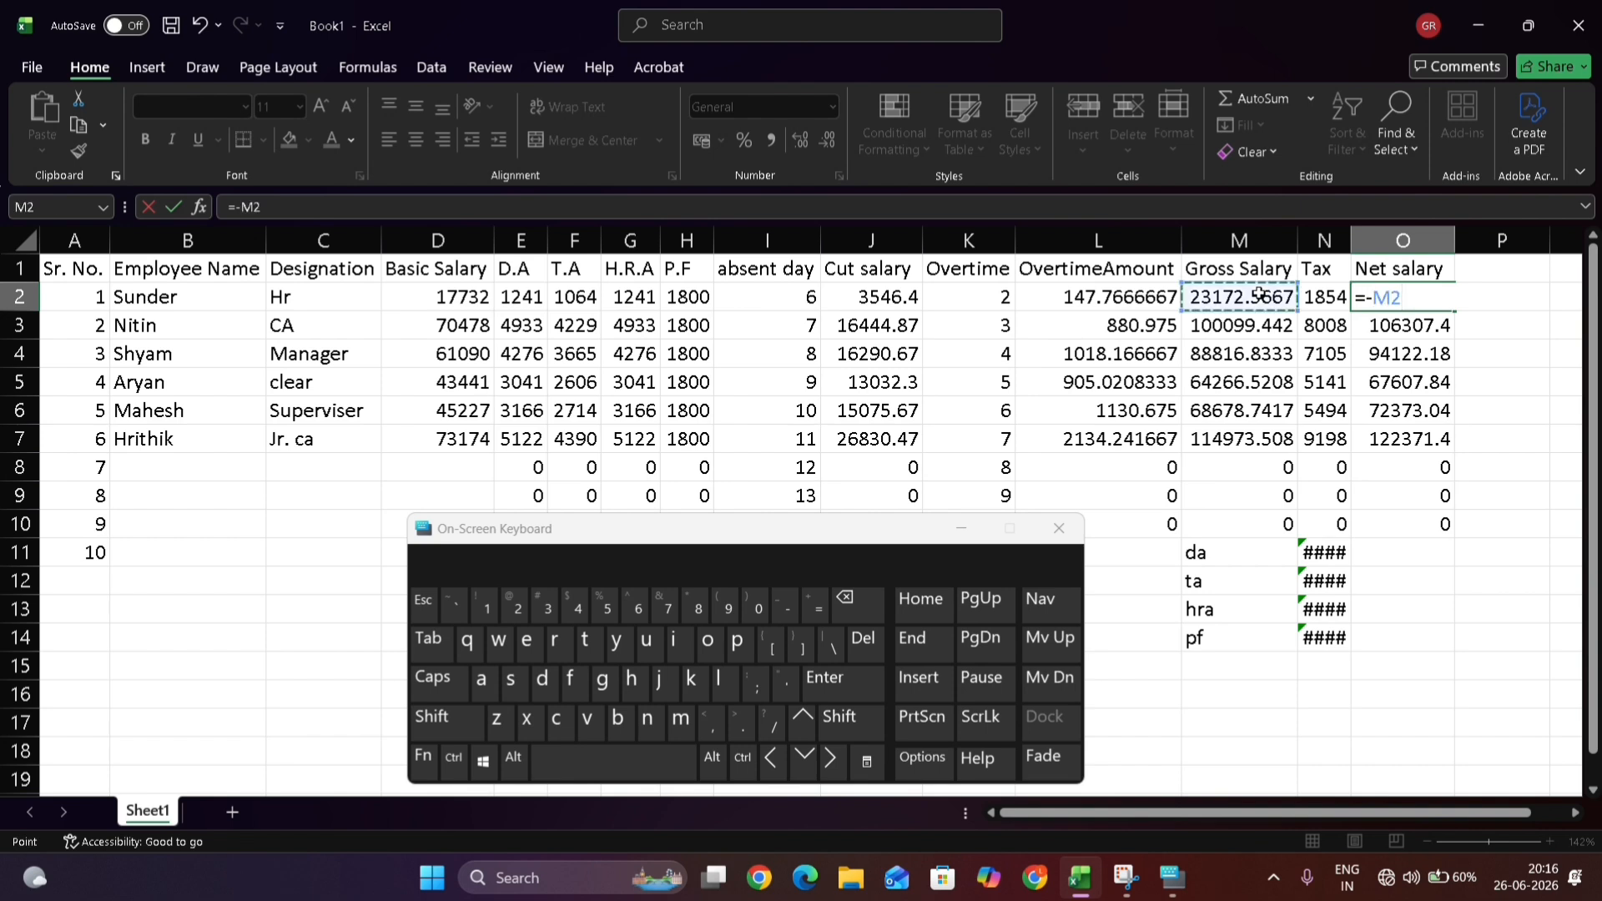
type("-")
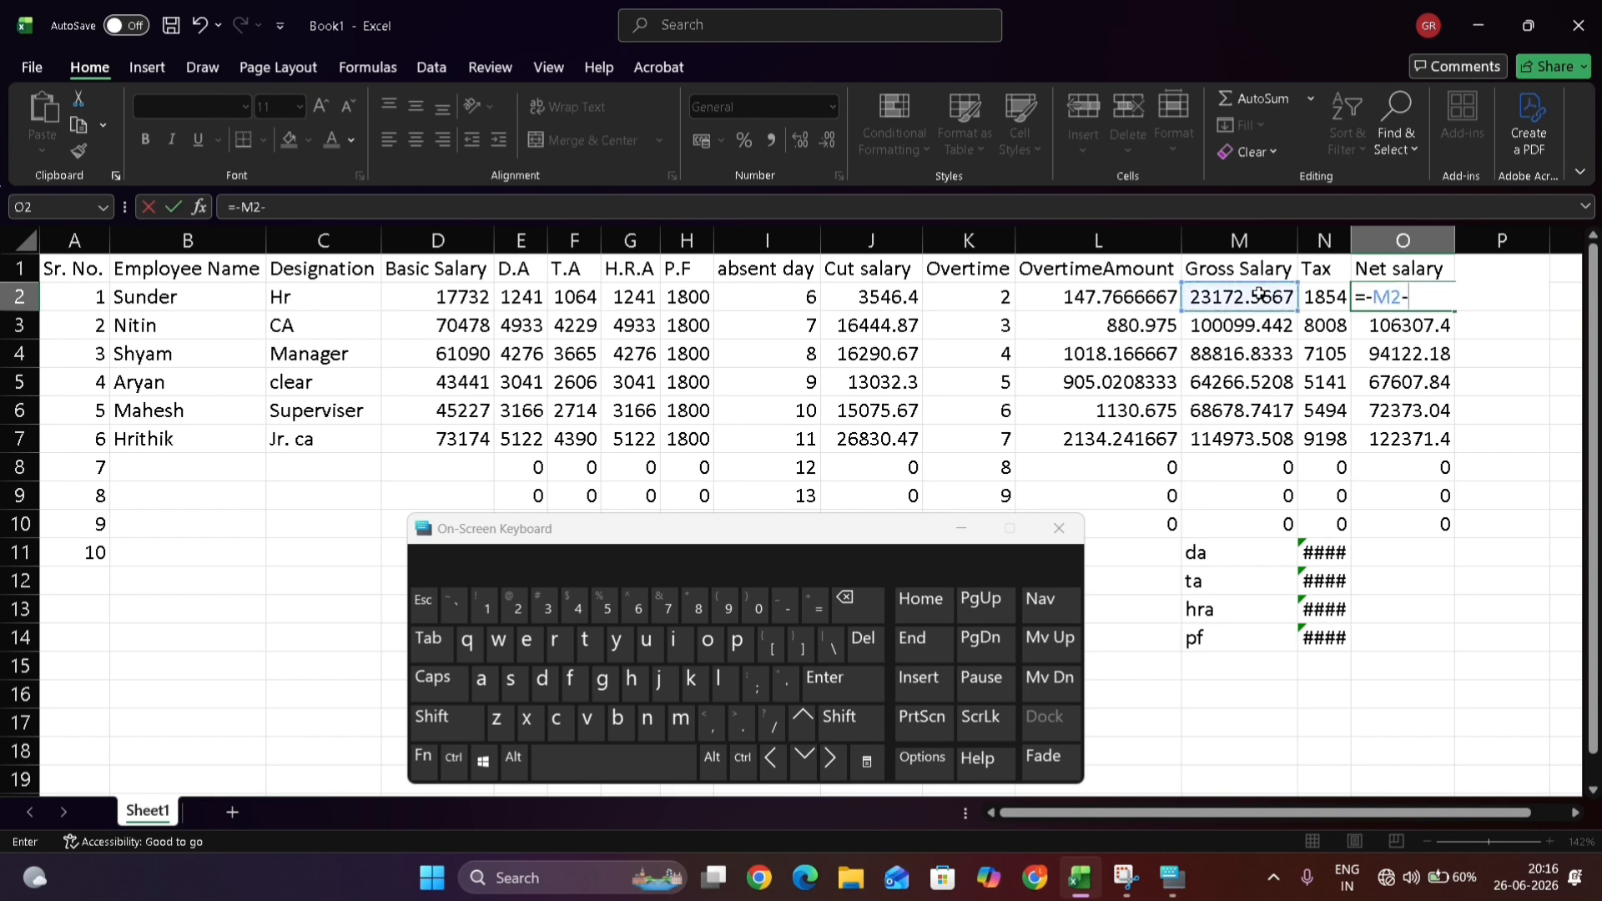
left_click(565, 298)
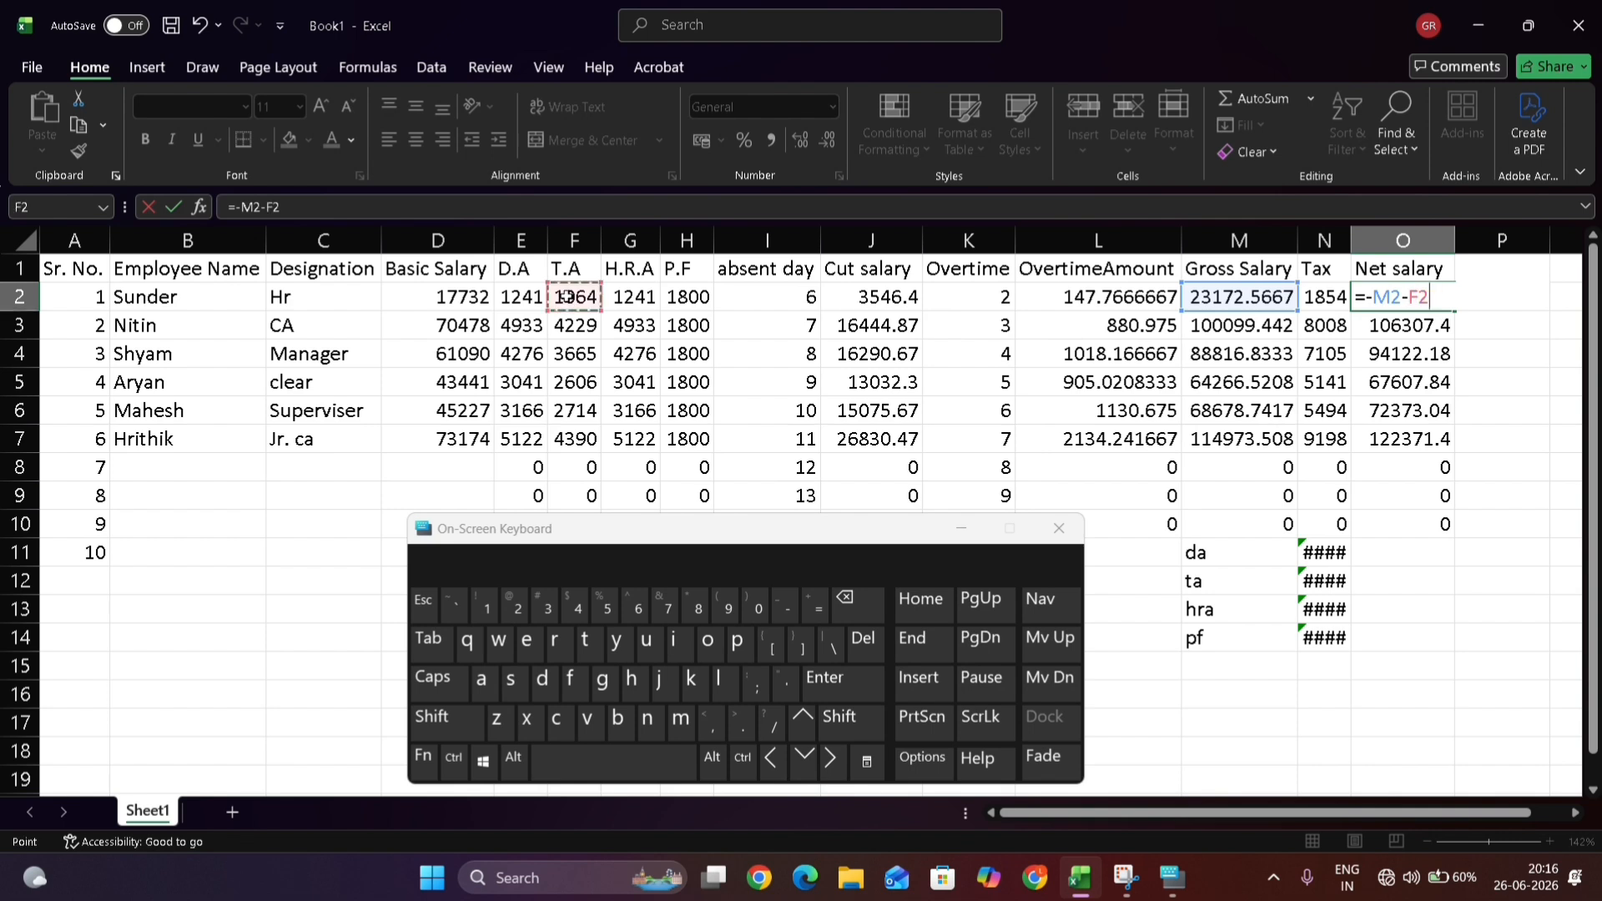
key("BackSpace")
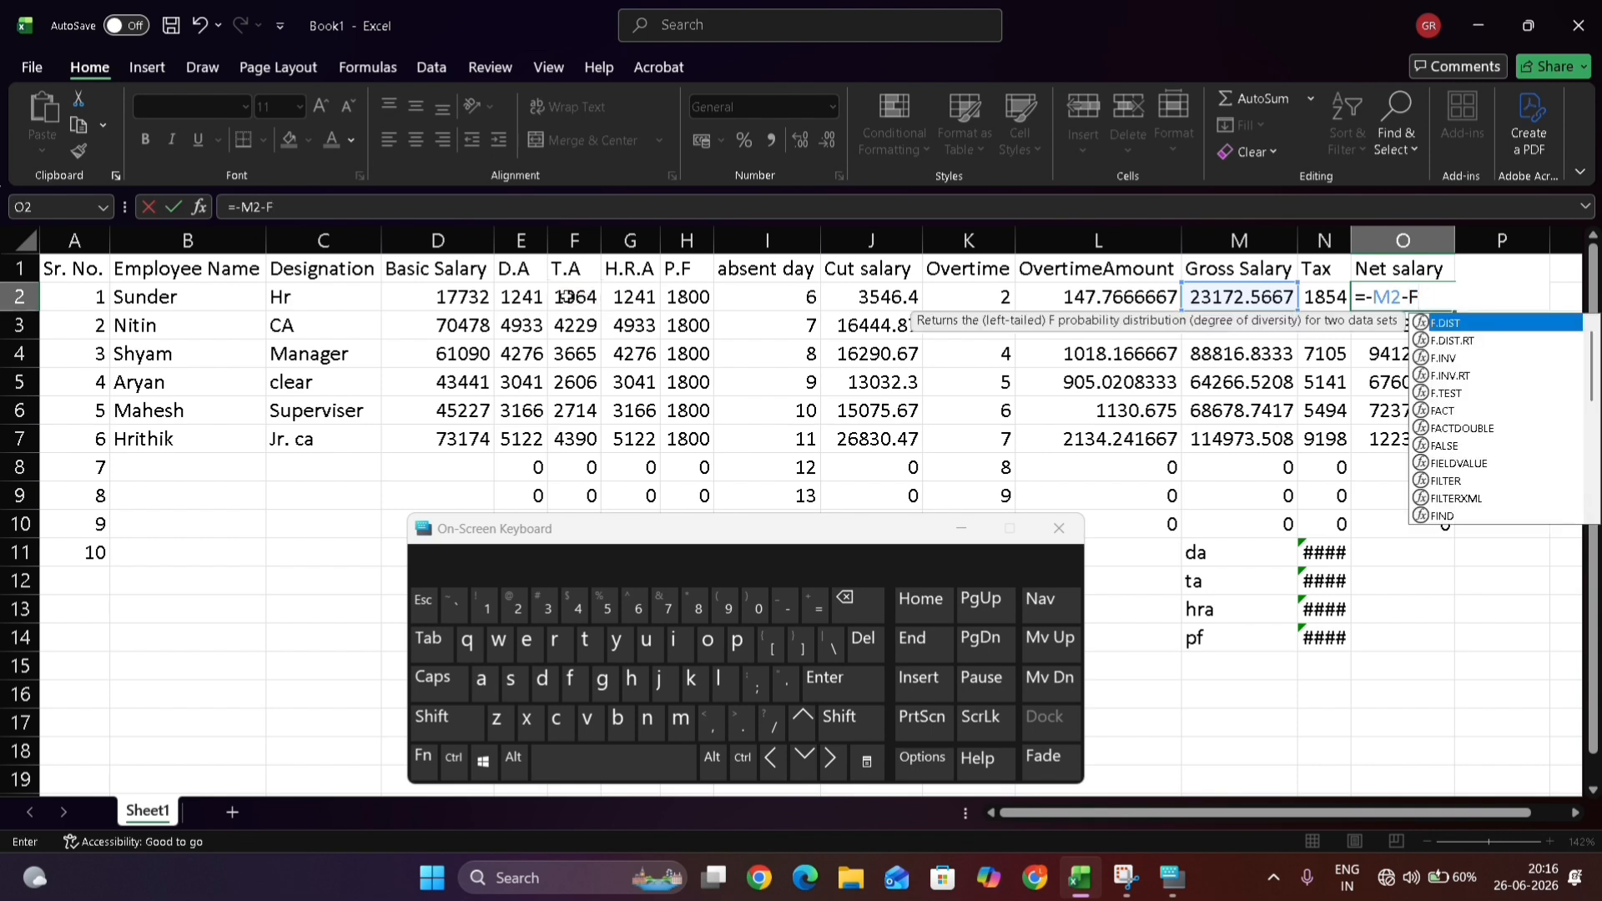
key("BackSpace")
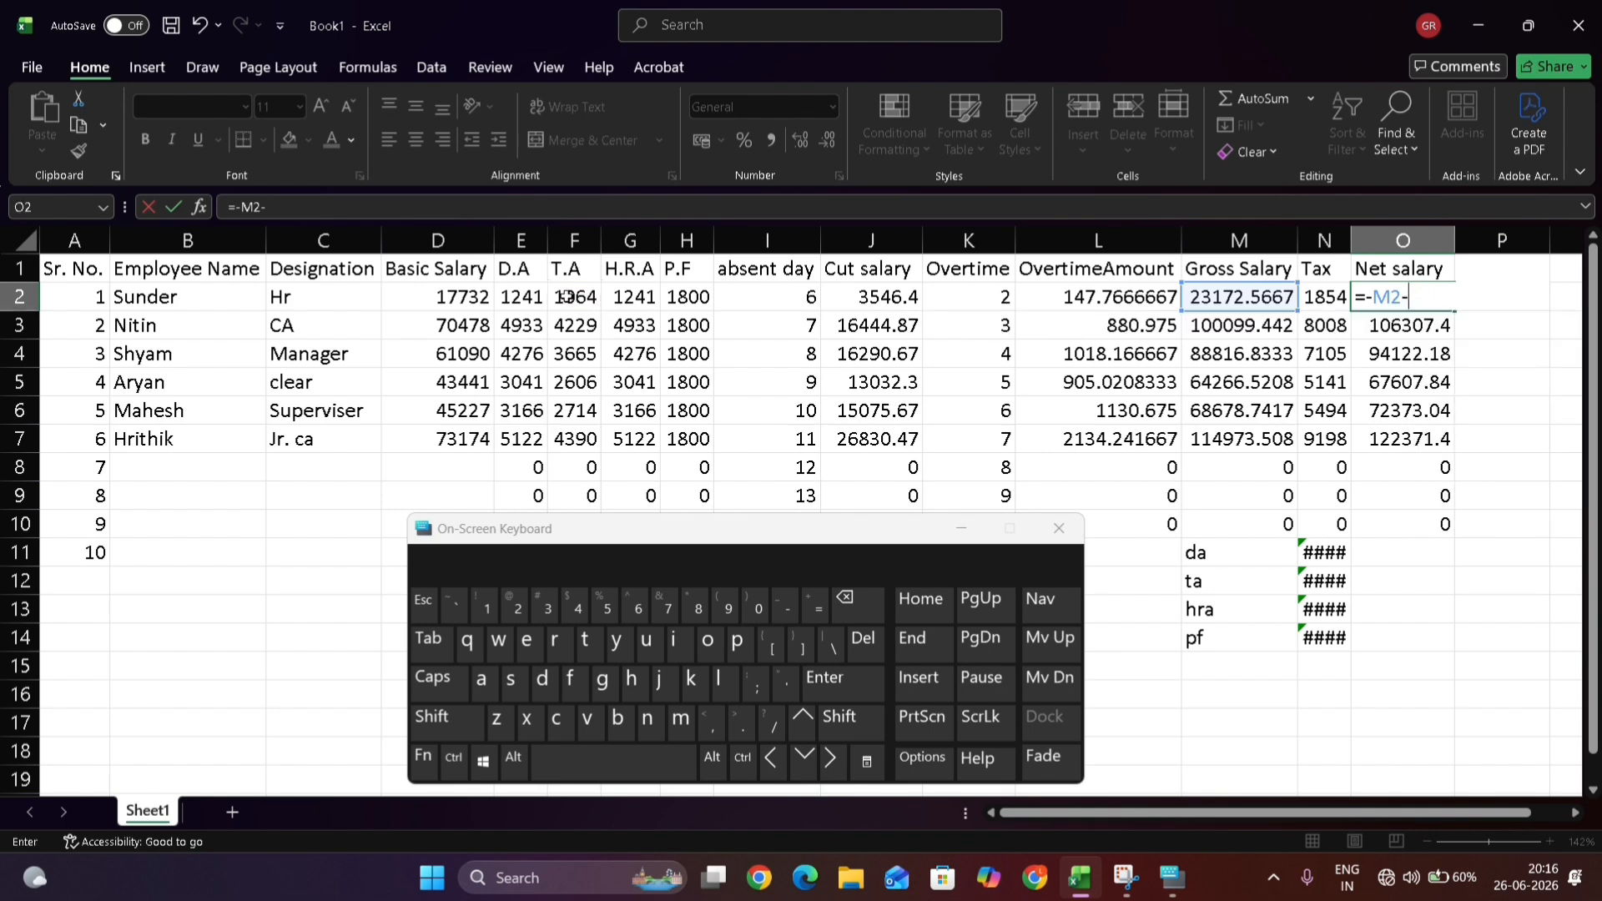
left_click(1338, 298)
key("Return")
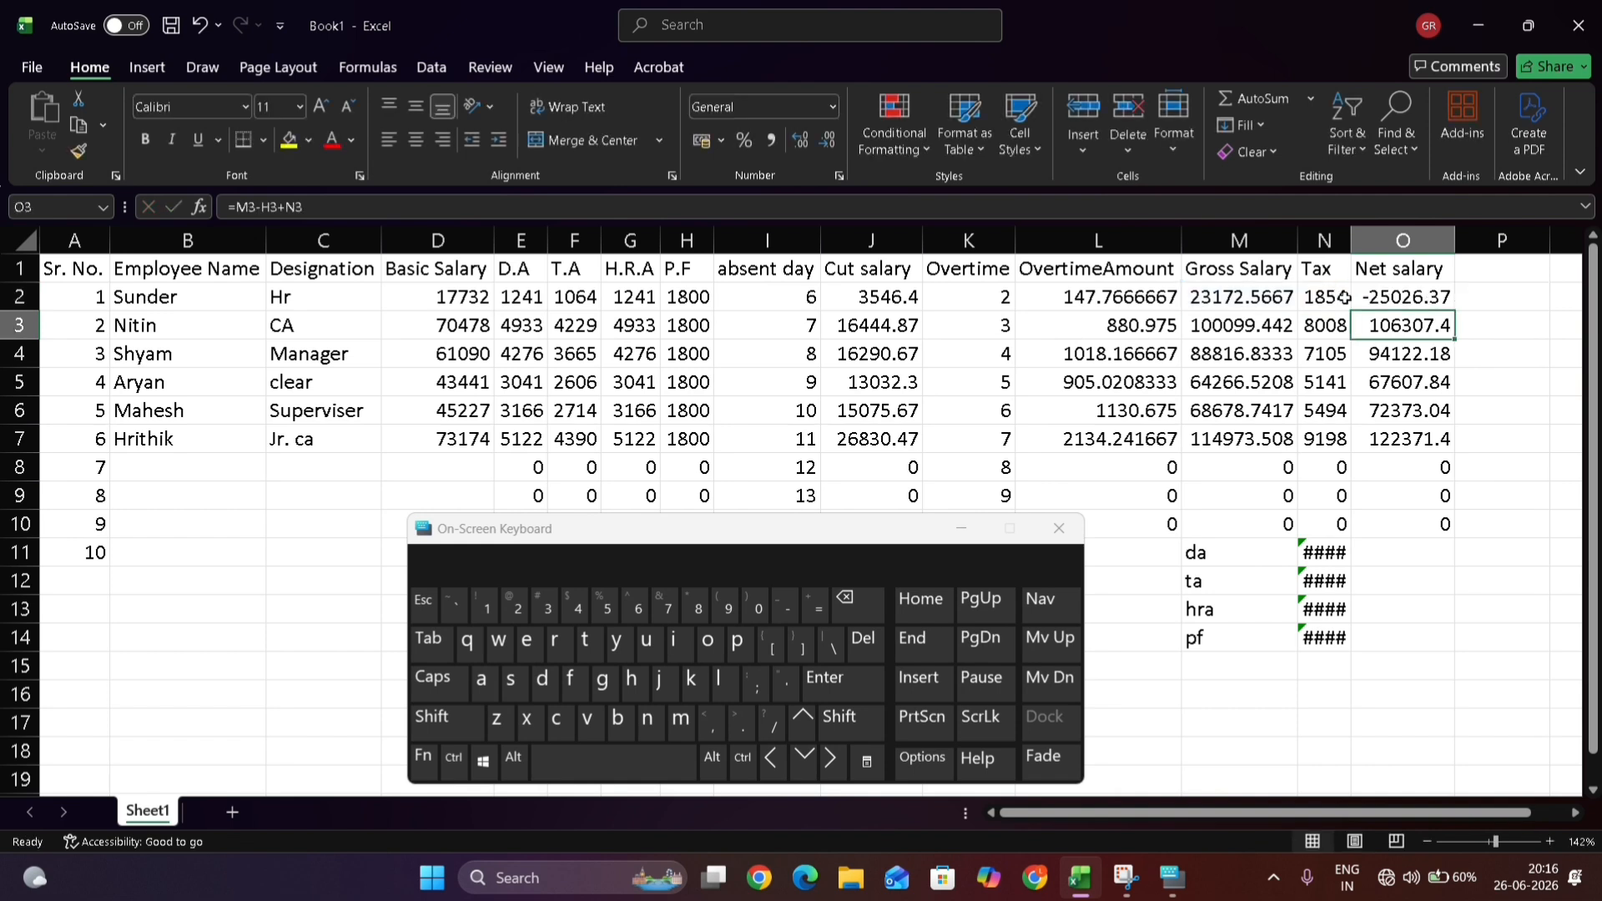
Fill the net salary formula from cell O2 down the Net salary column through O10
left_click(1429, 298)
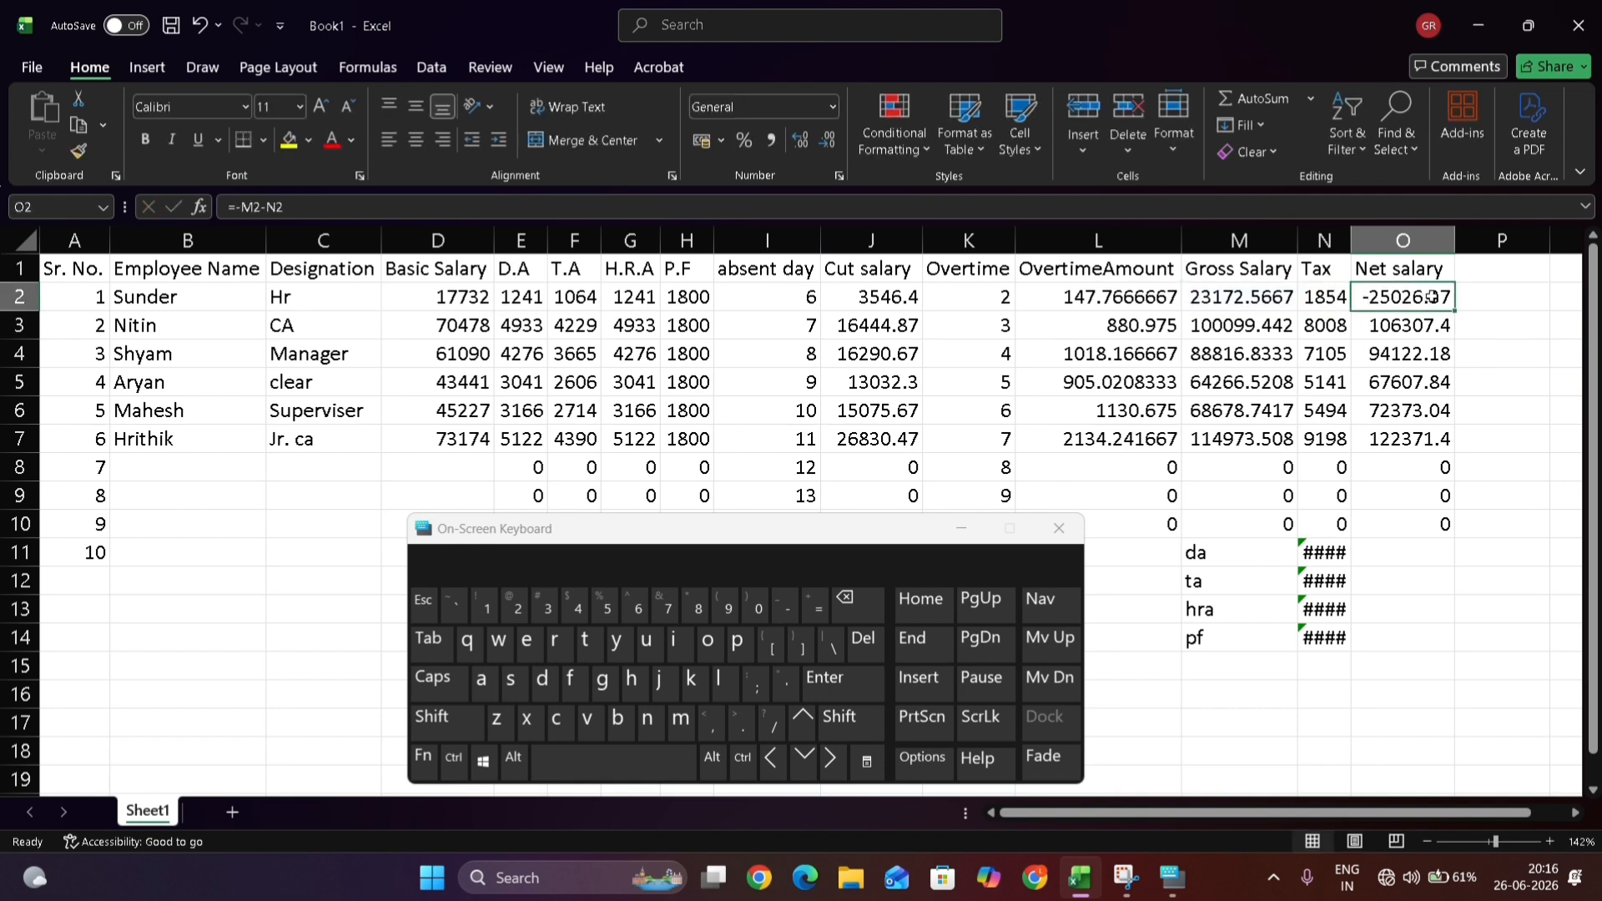
double_click(1454, 312)
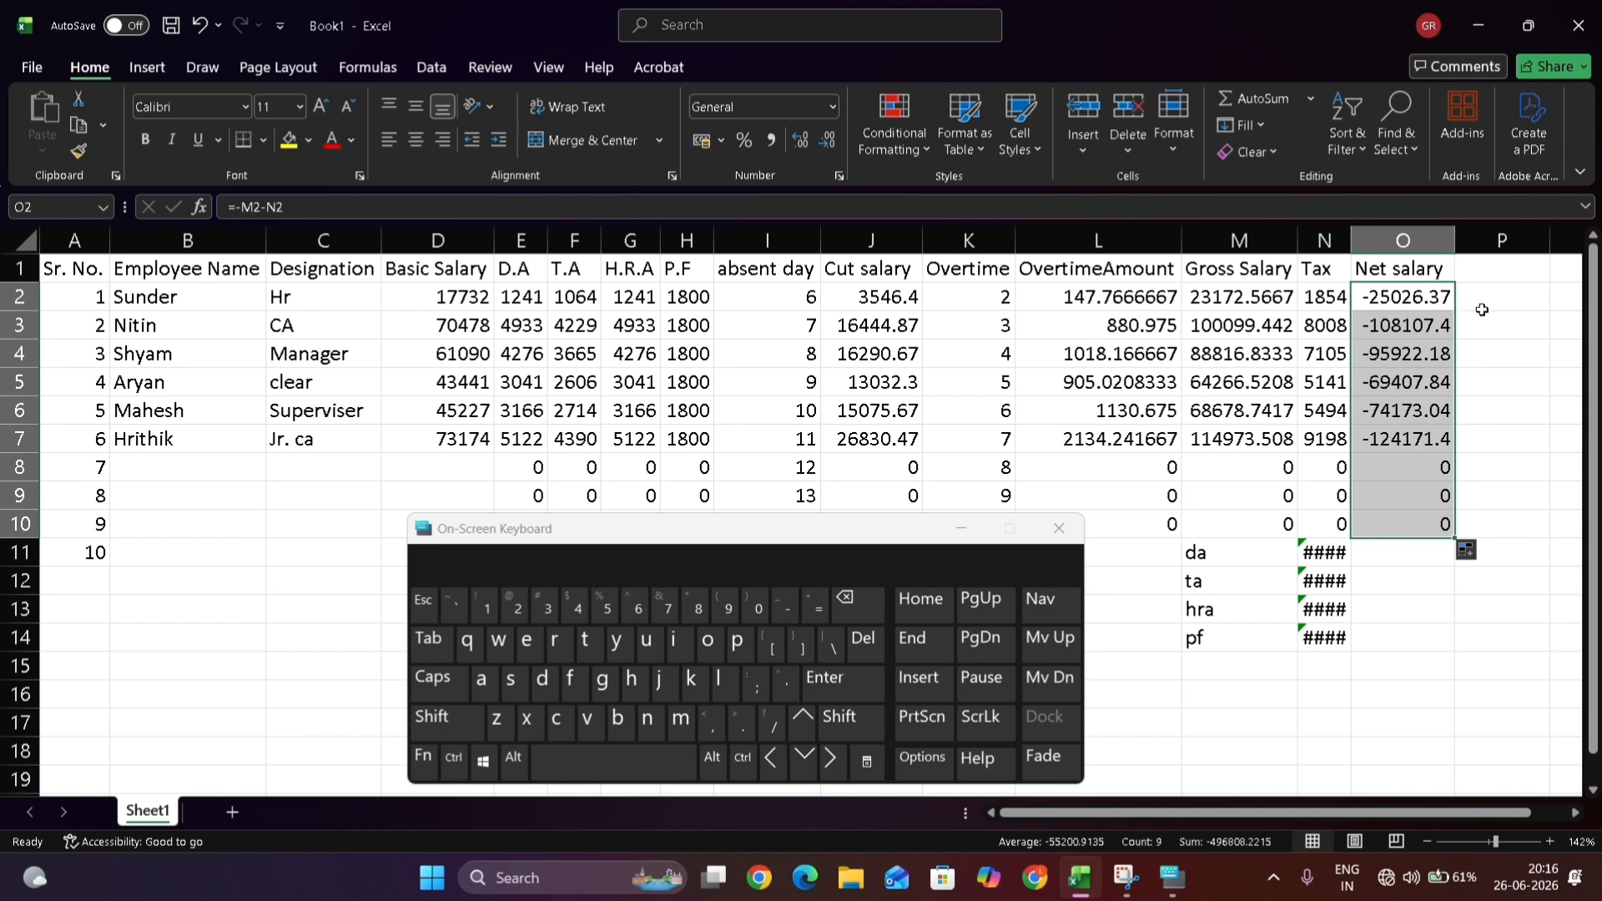
left_click(1475, 276)
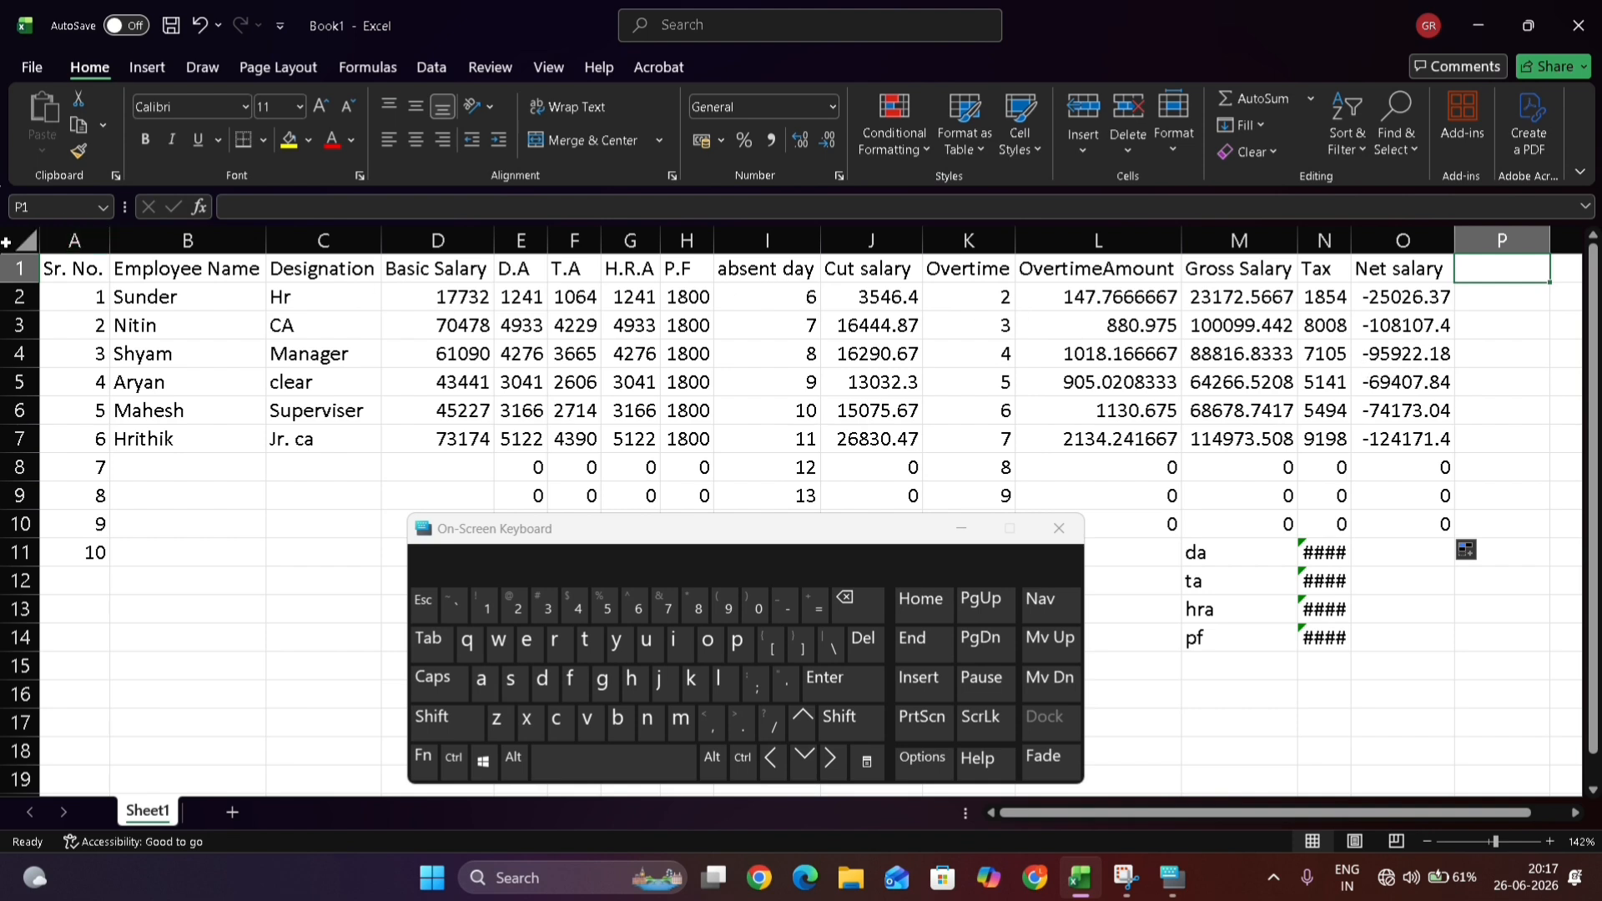
Format the range A1:O7 as a table with headers, using a blue banded style from the Medium group
left_click_drag(89, 261, 1431, 447)
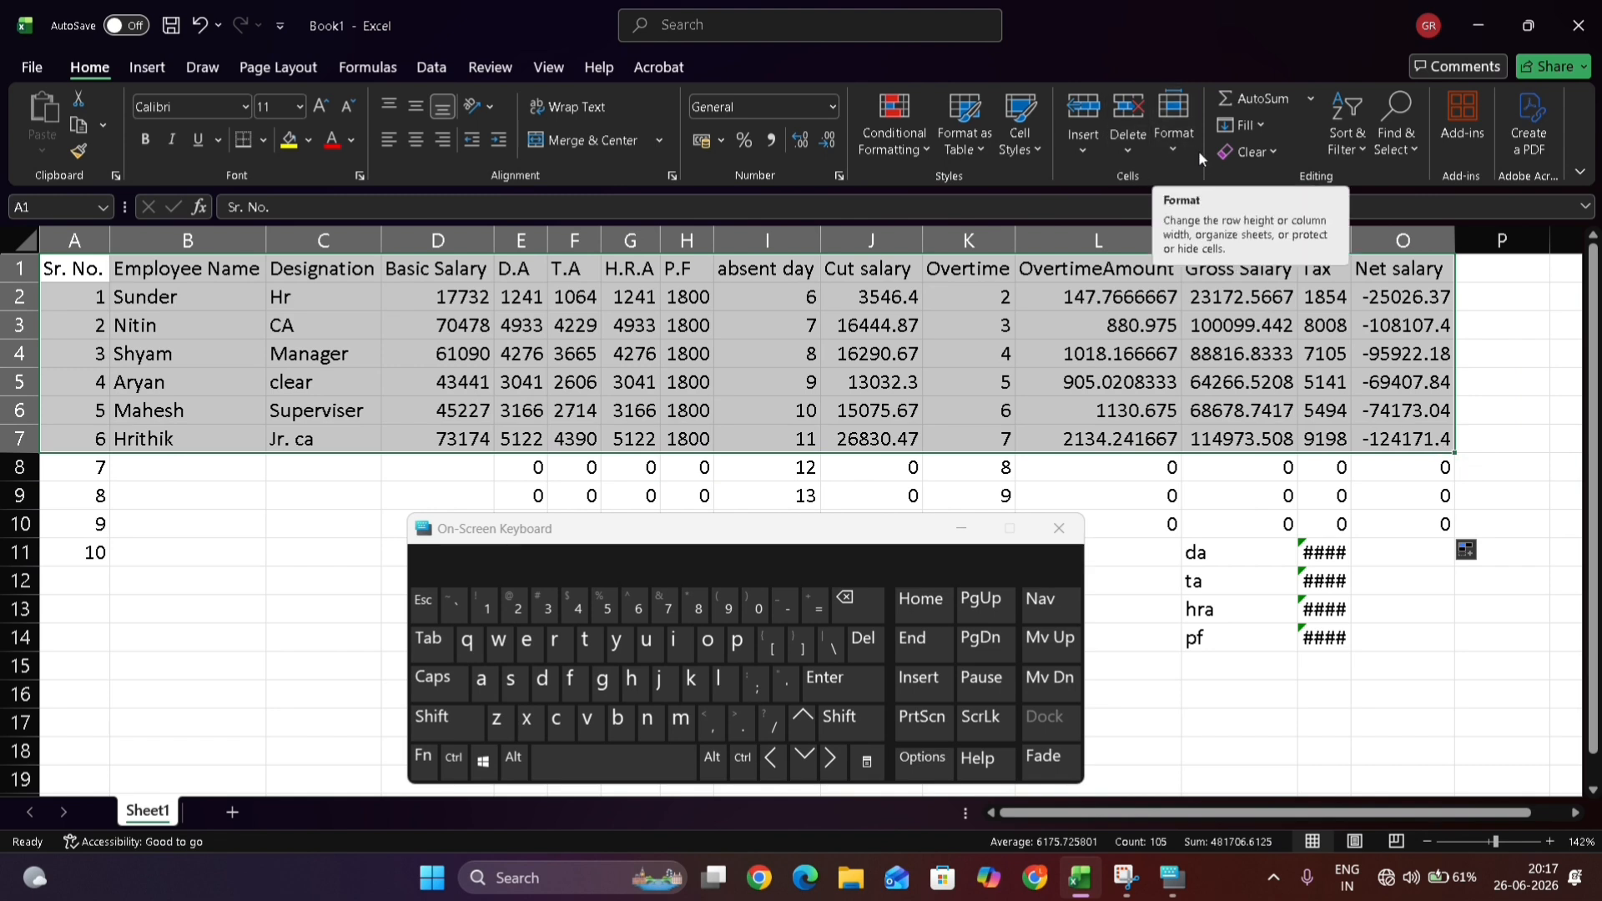
left_click(1174, 144)
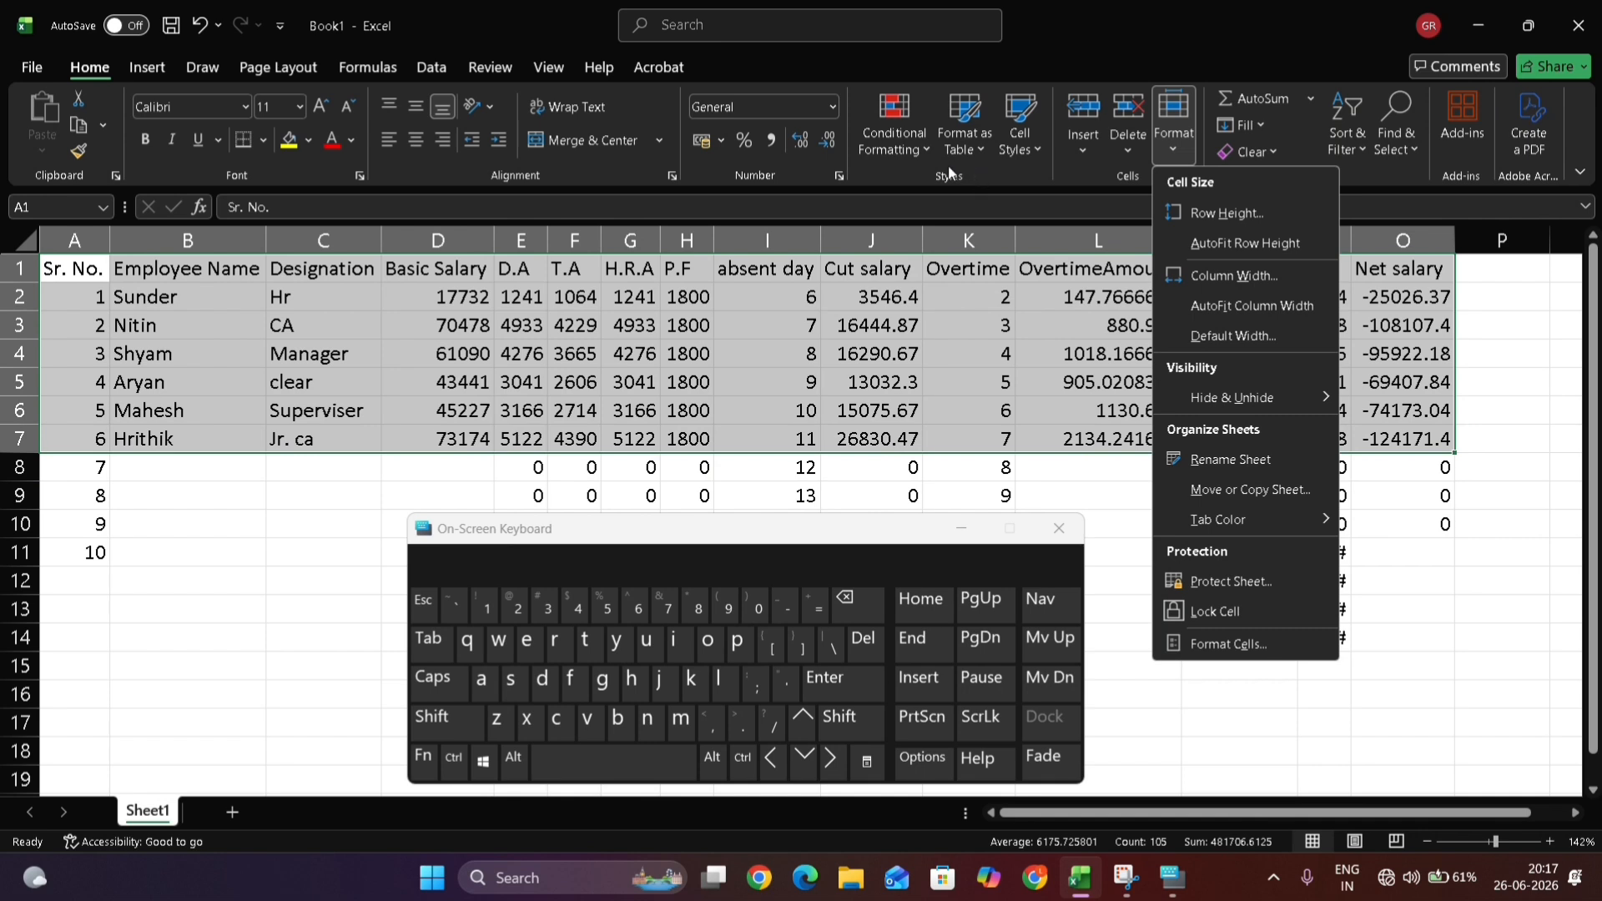
left_click(926, 158)
left_click(920, 146)
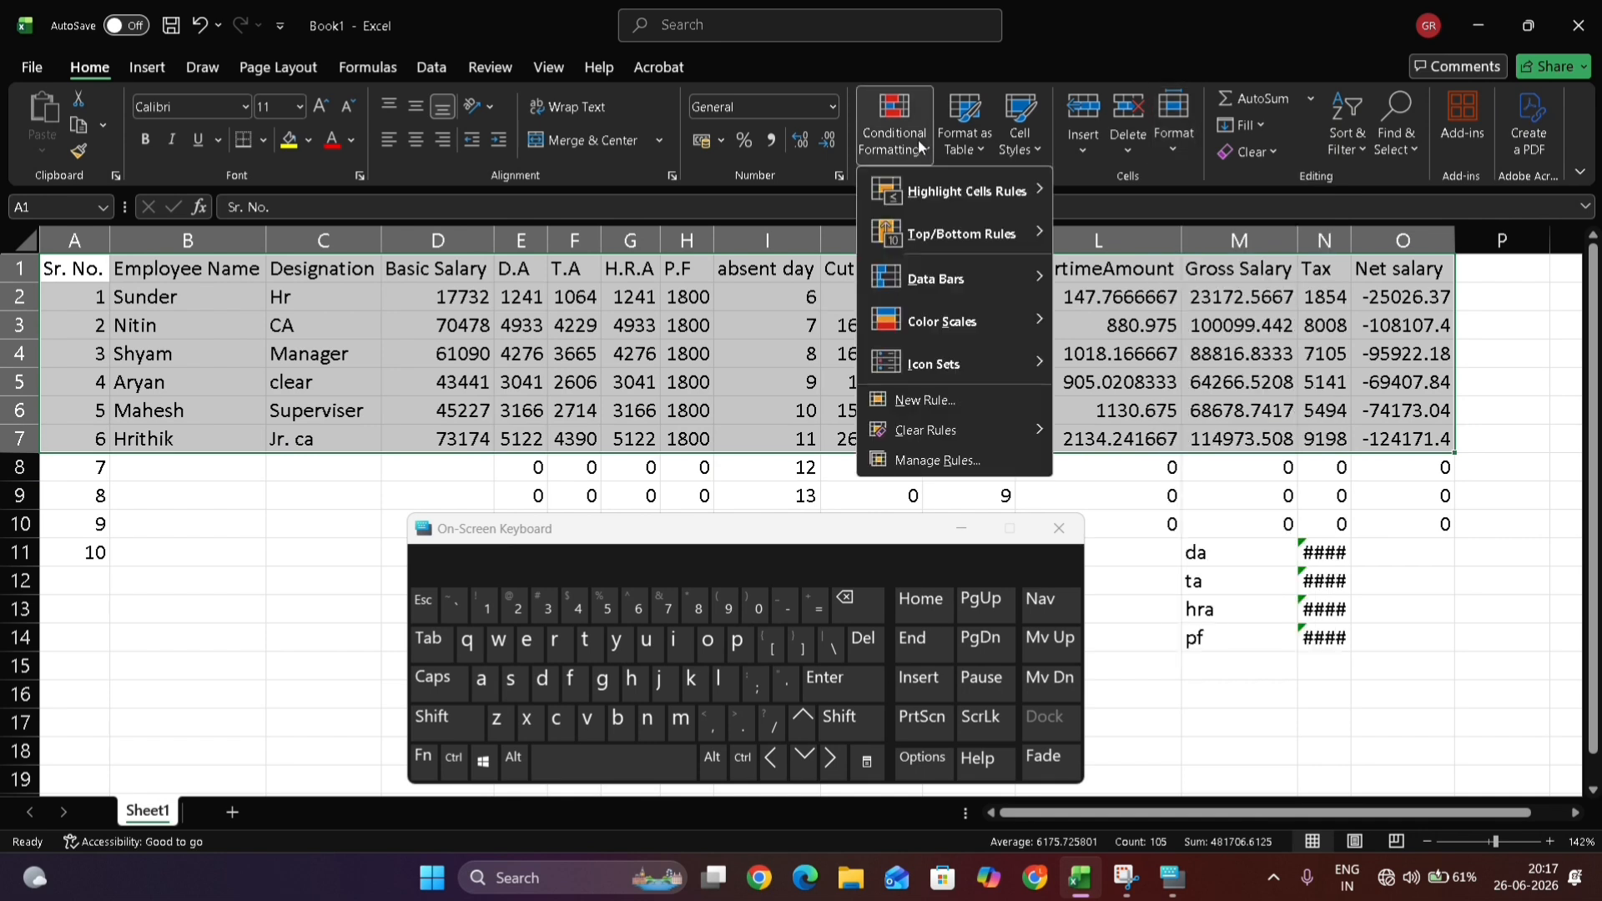
mouse_move(940, 196)
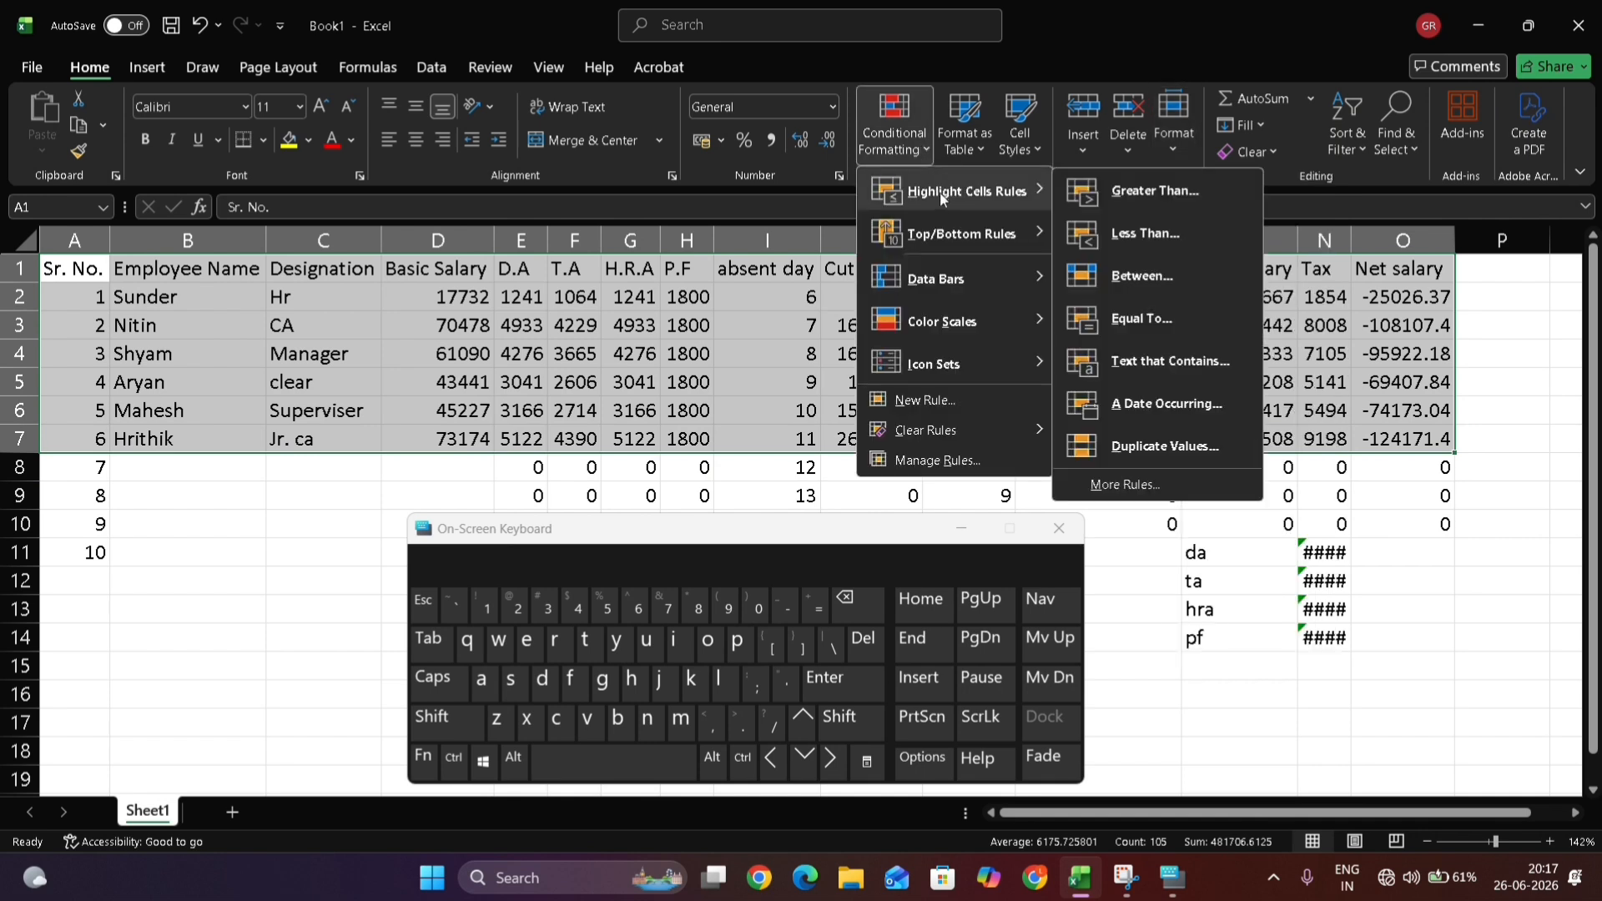
left_click(962, 154)
left_click(962, 155)
left_click(962, 156)
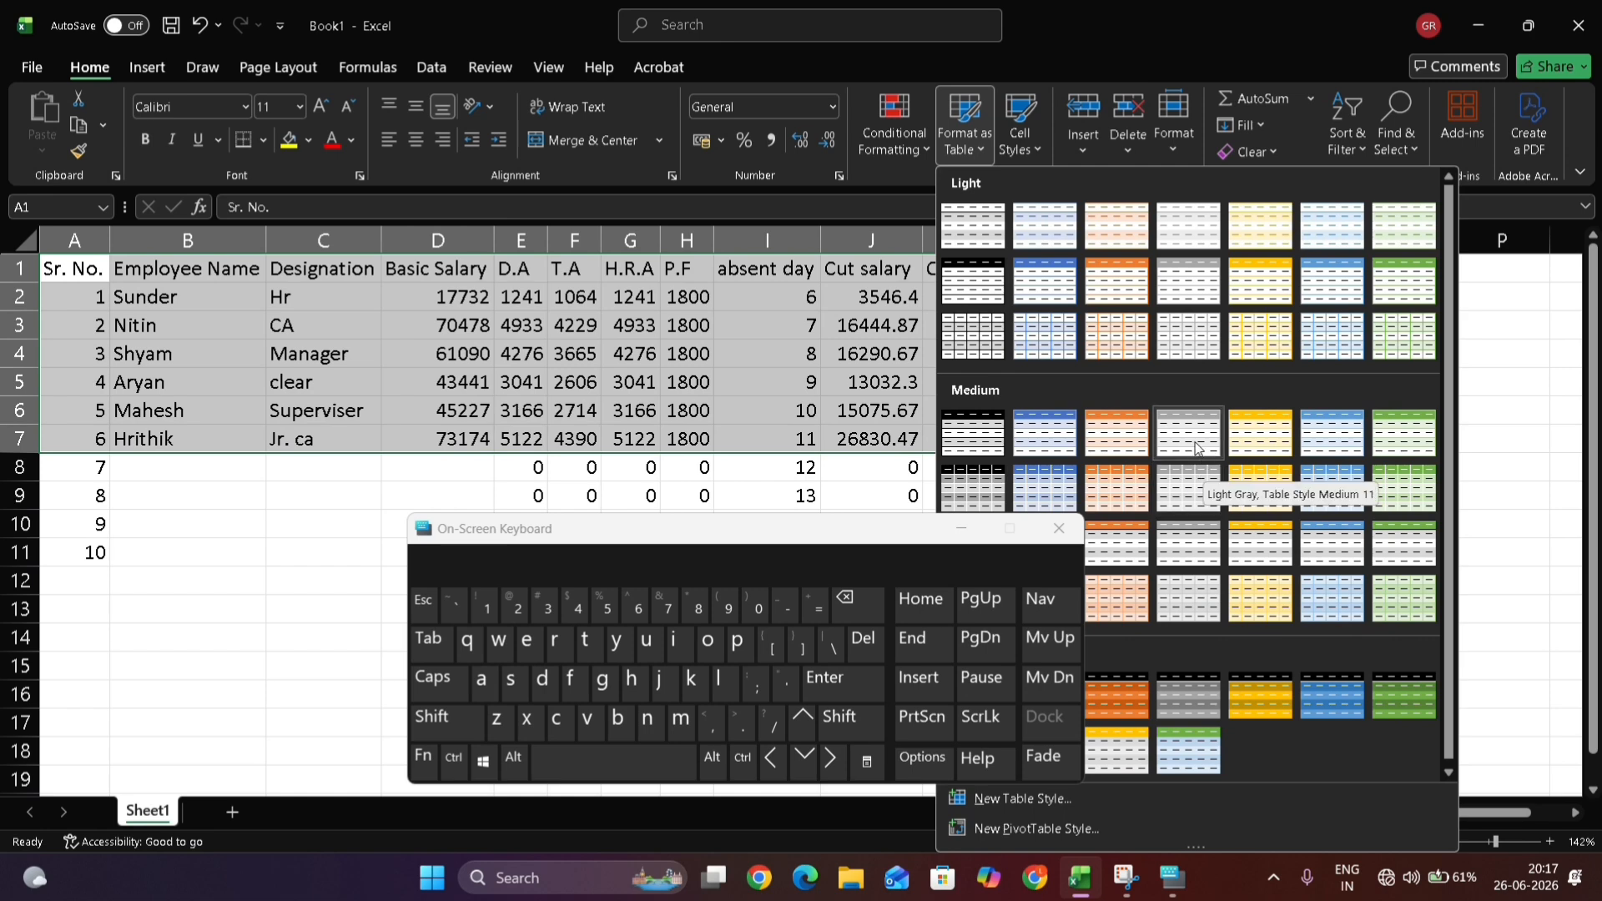
left_click(1320, 442)
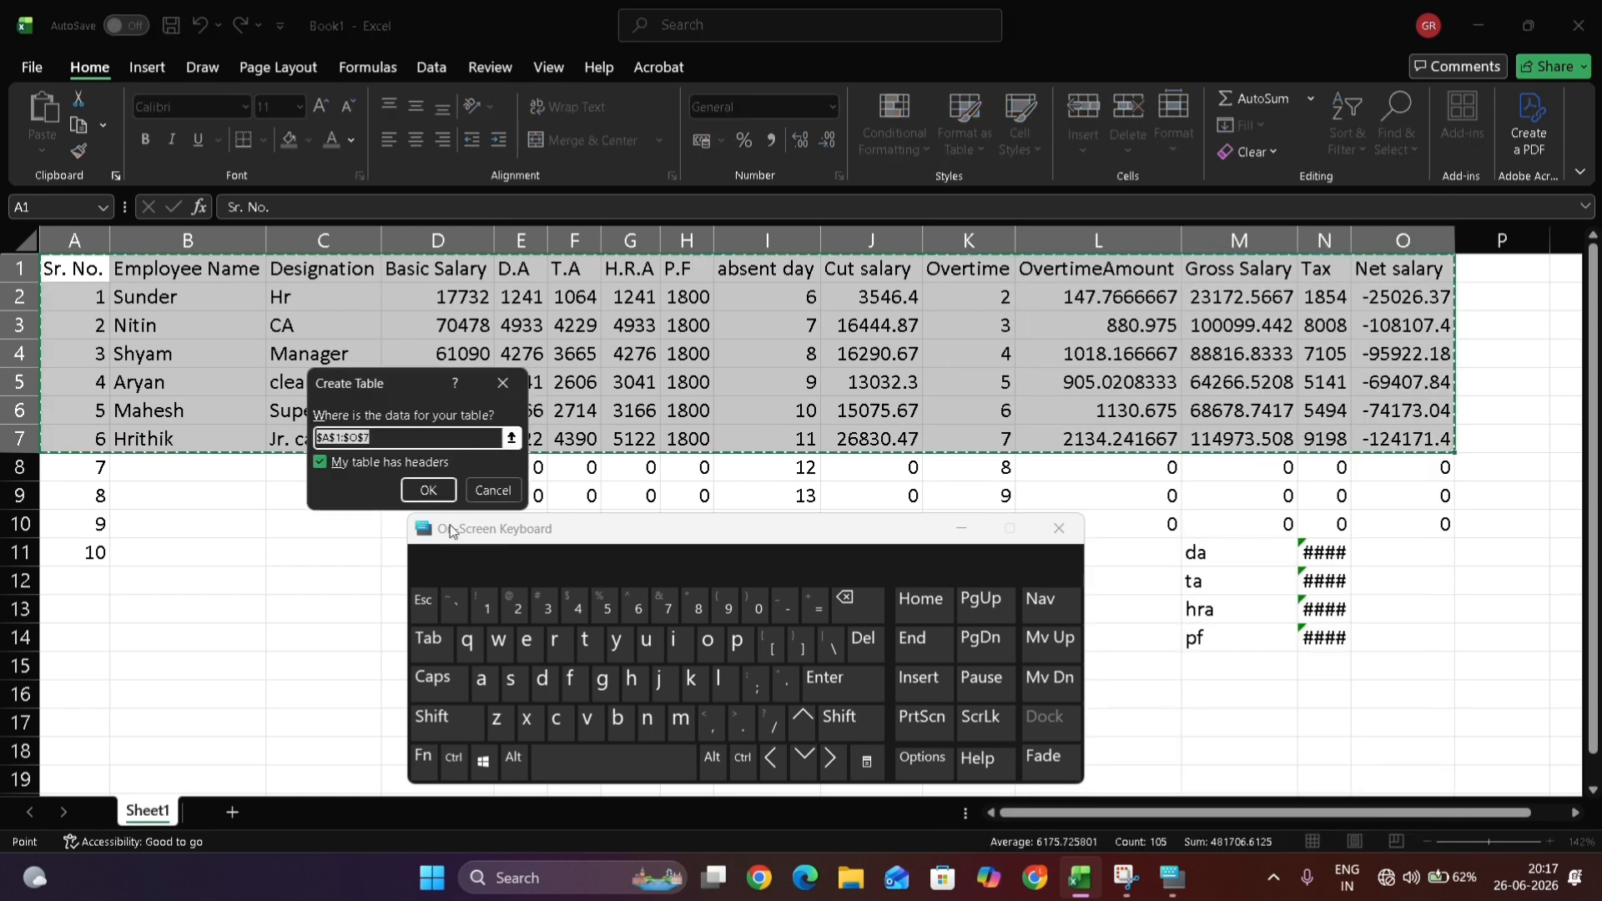
left_click(433, 499)
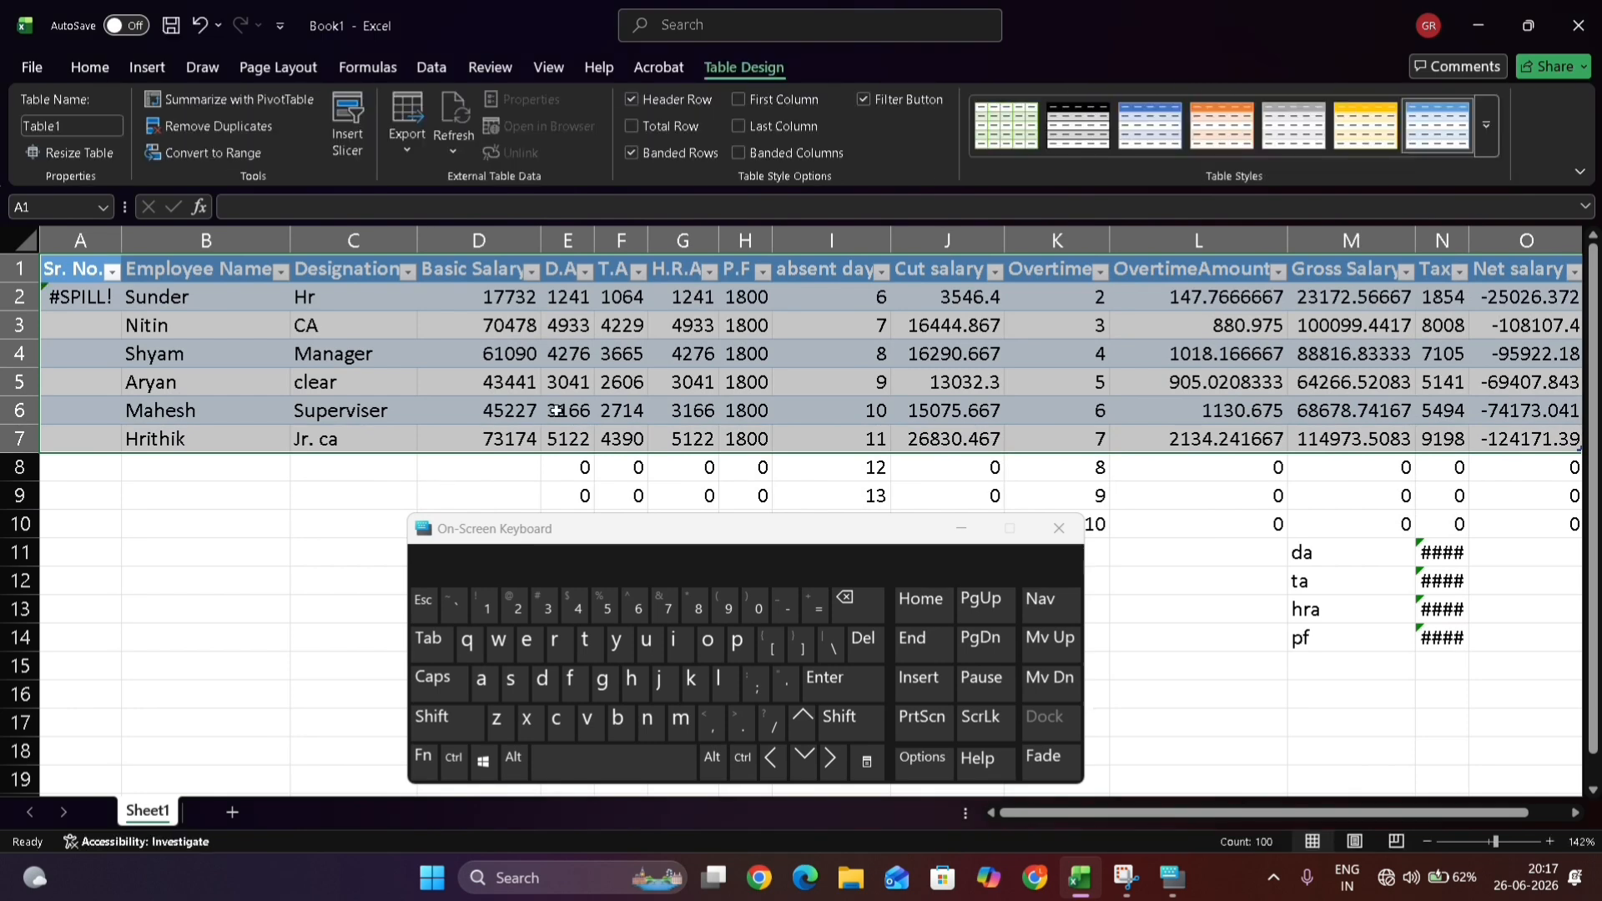
left_click(591, 466)
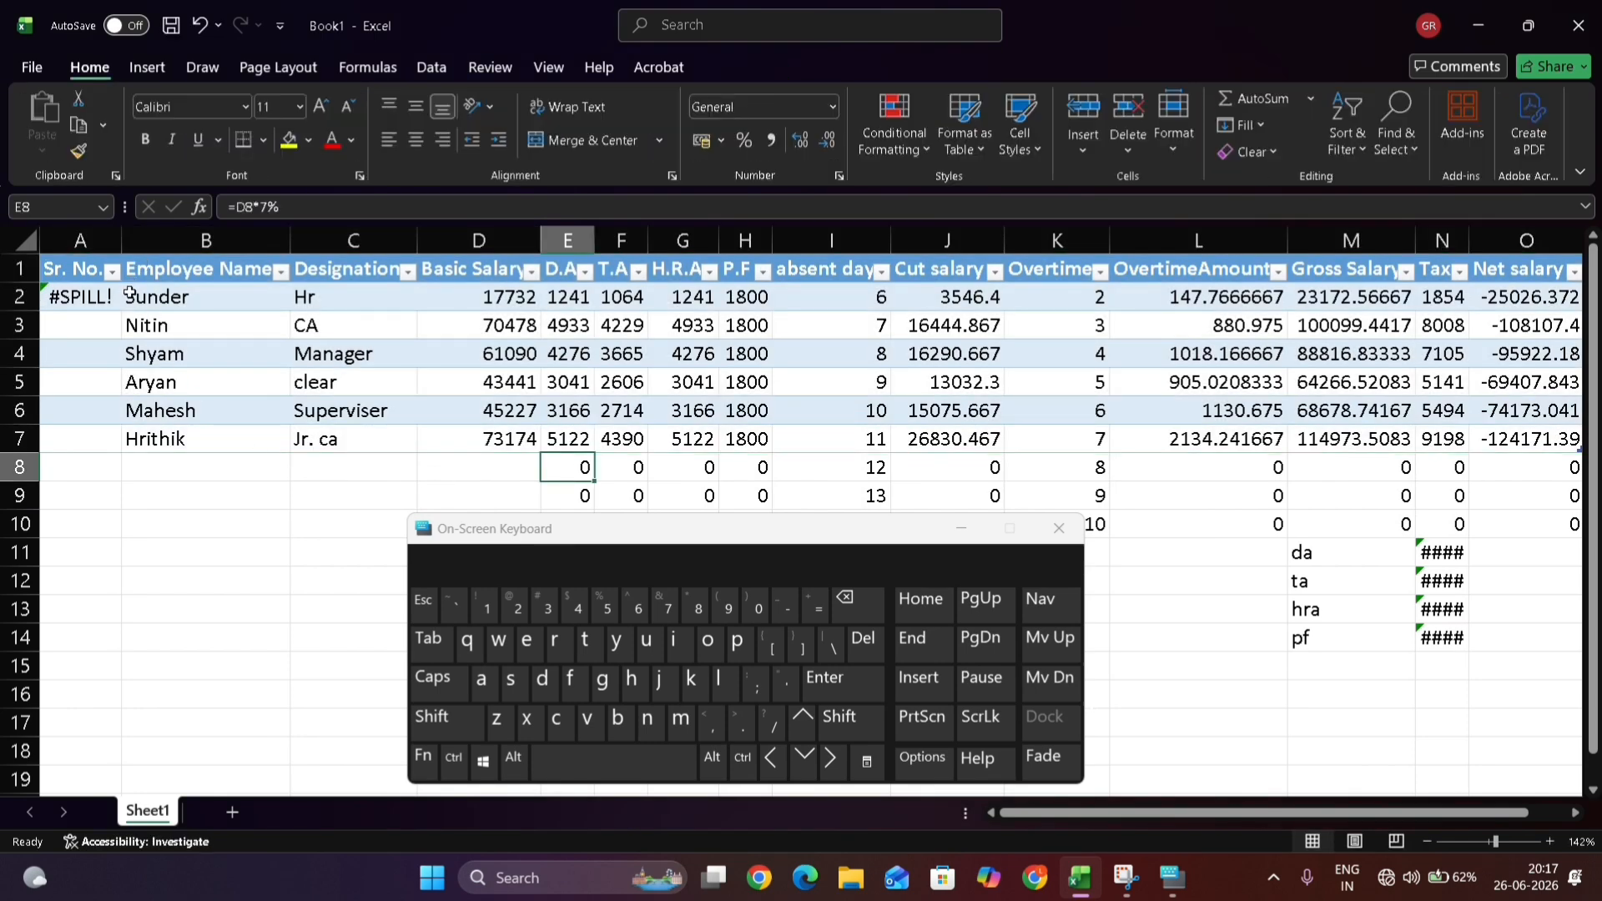
Clear the Sr. No. cells A2:A7 and enter the formula =SEQUENCE(6) in the column
left_click(90, 307)
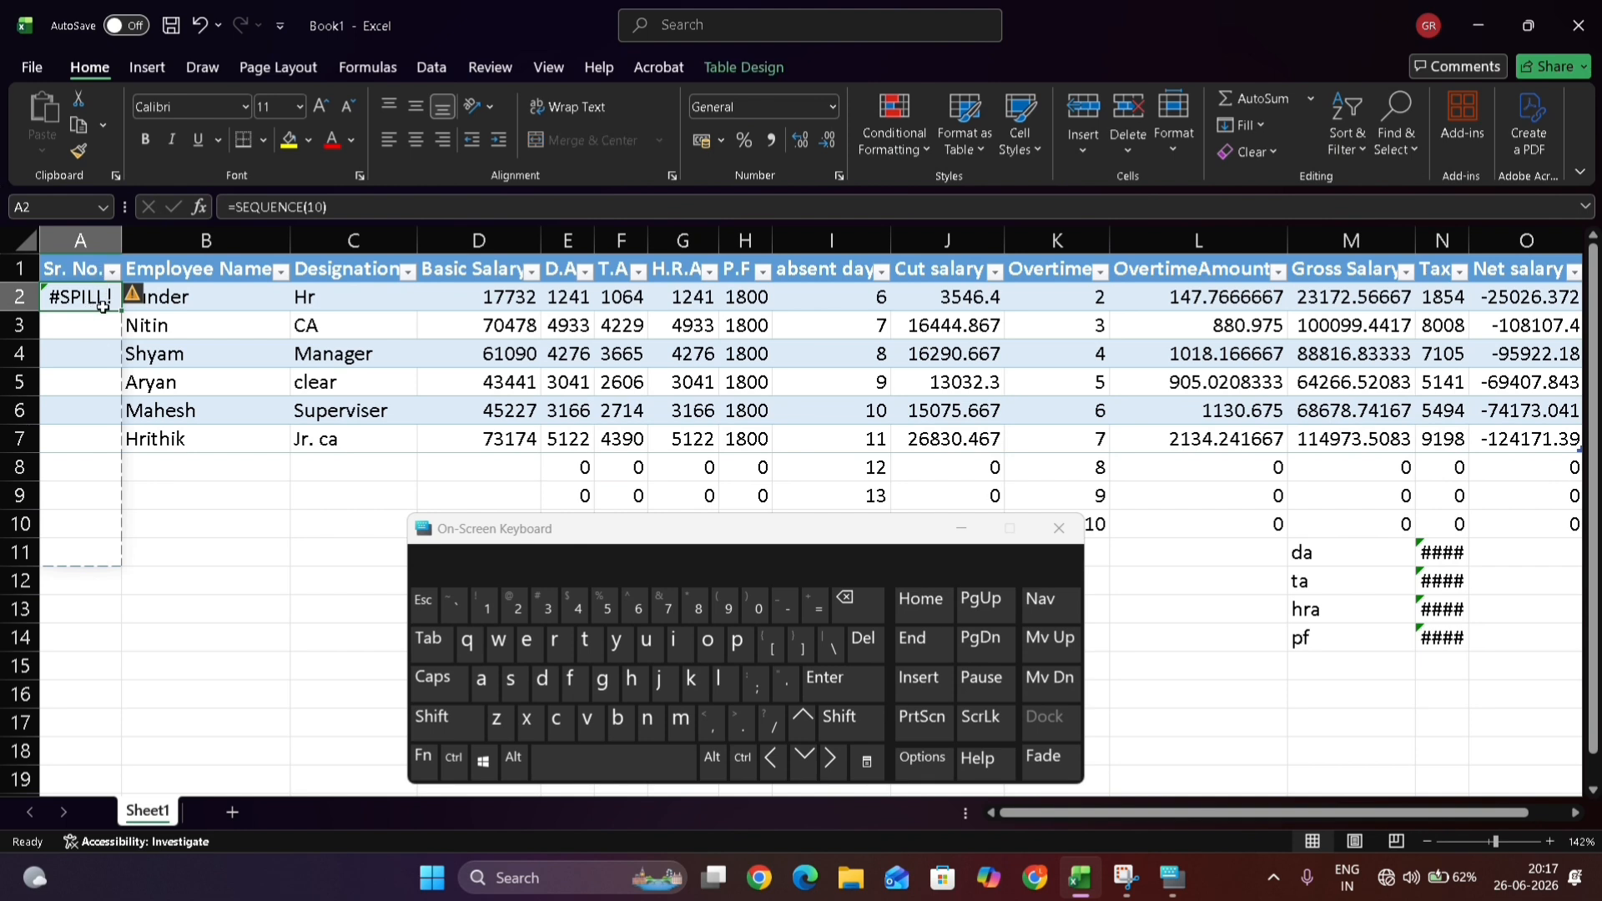
left_click_drag(98, 304, 123, 454)
key("Delete")
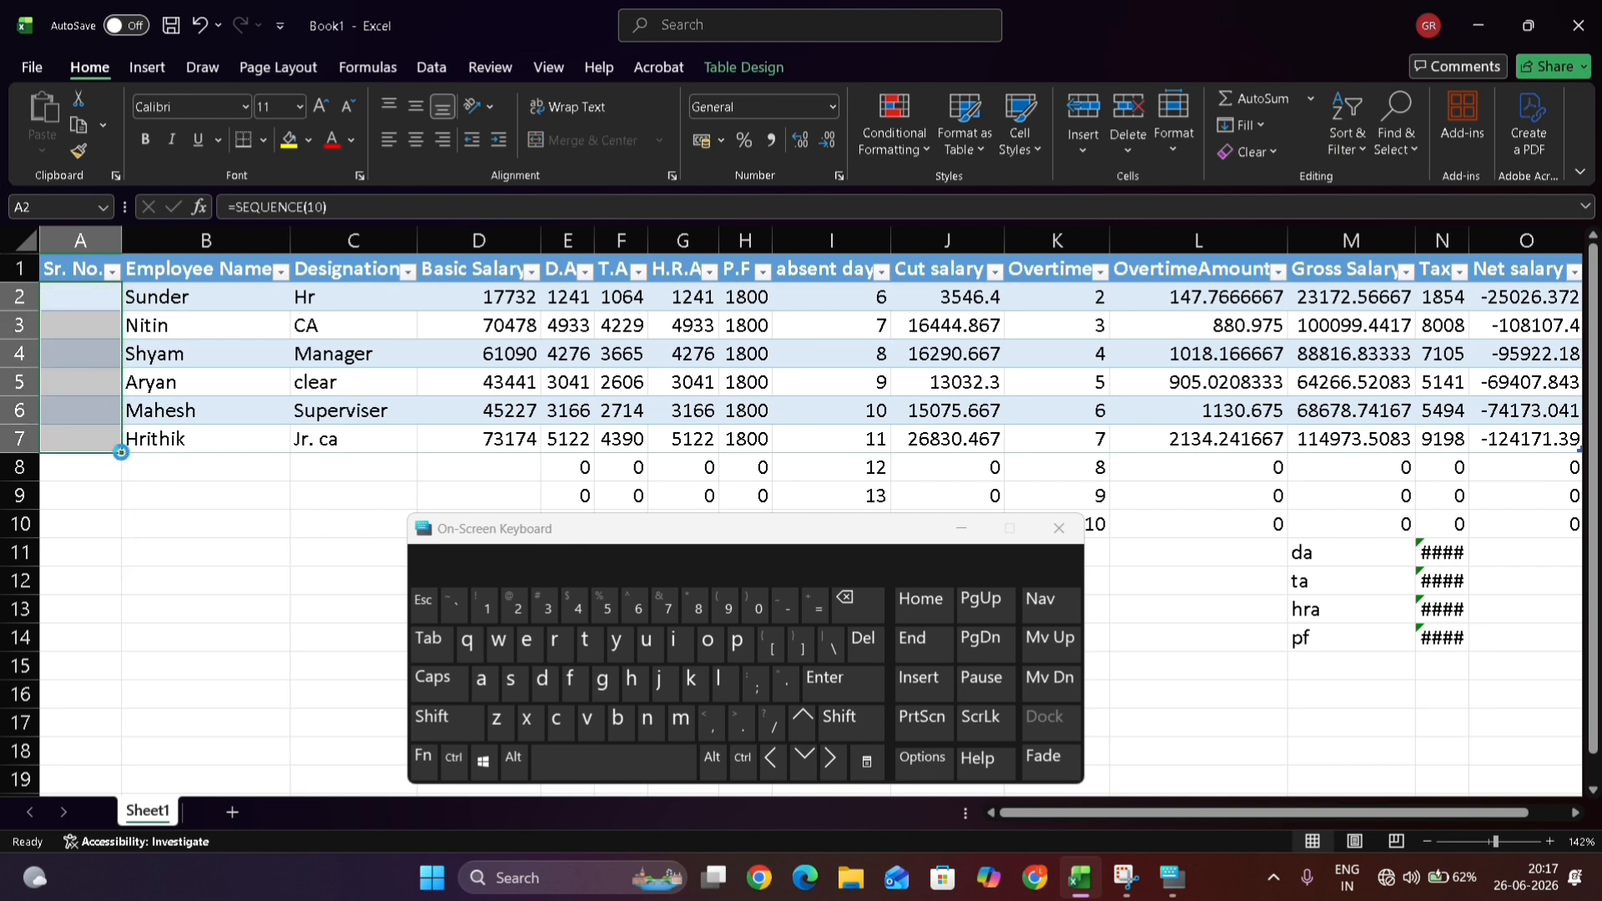
type("=")
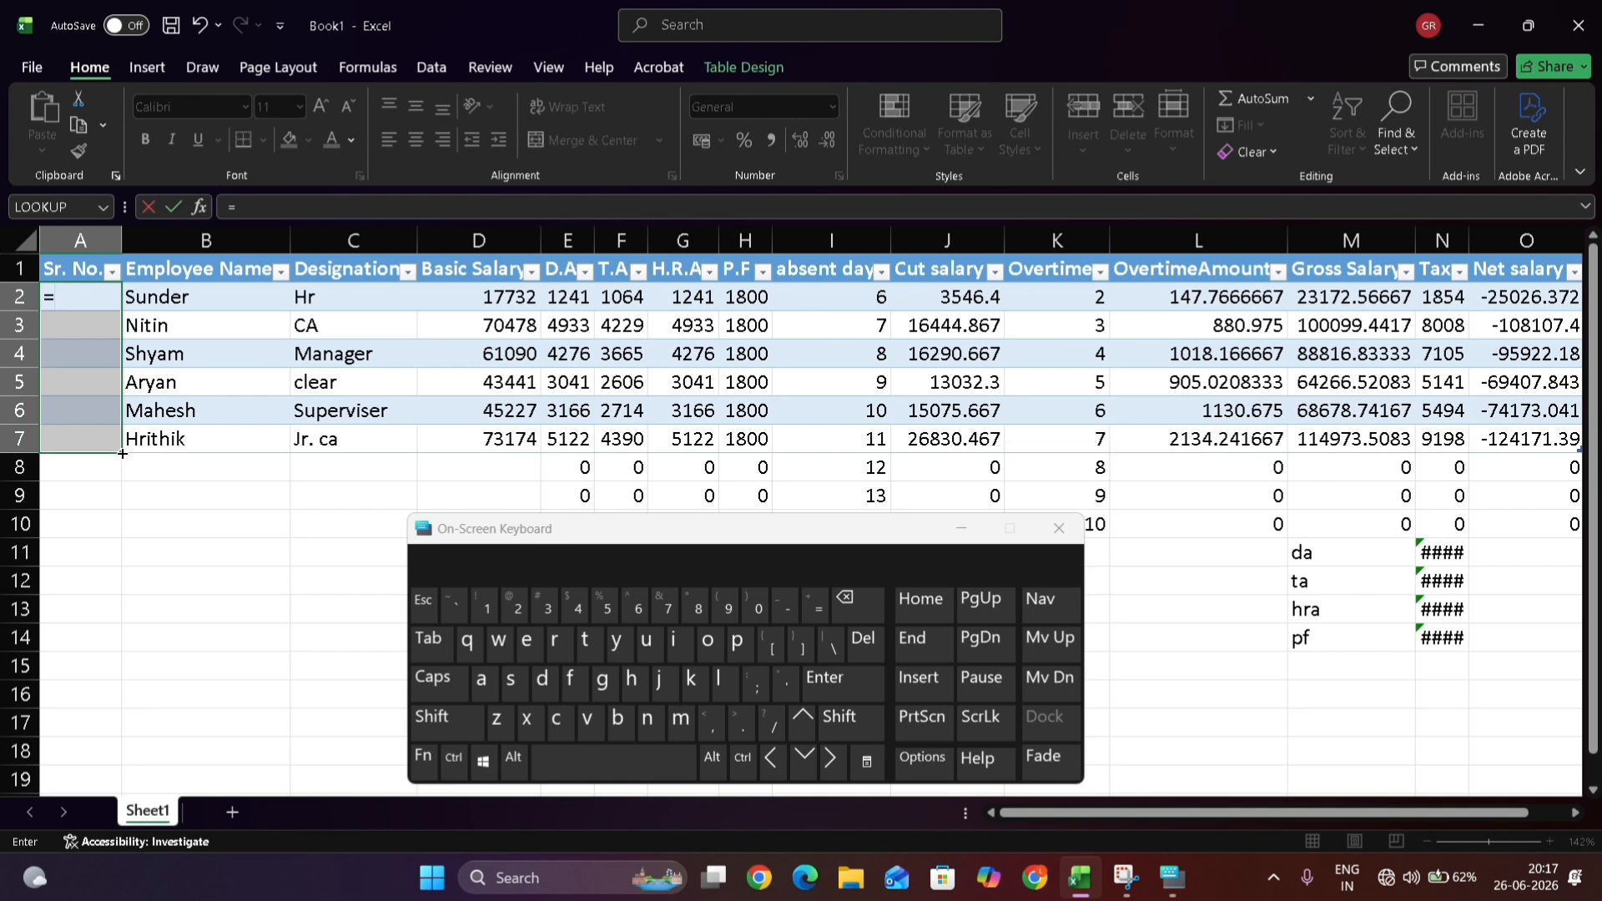
type("seq")
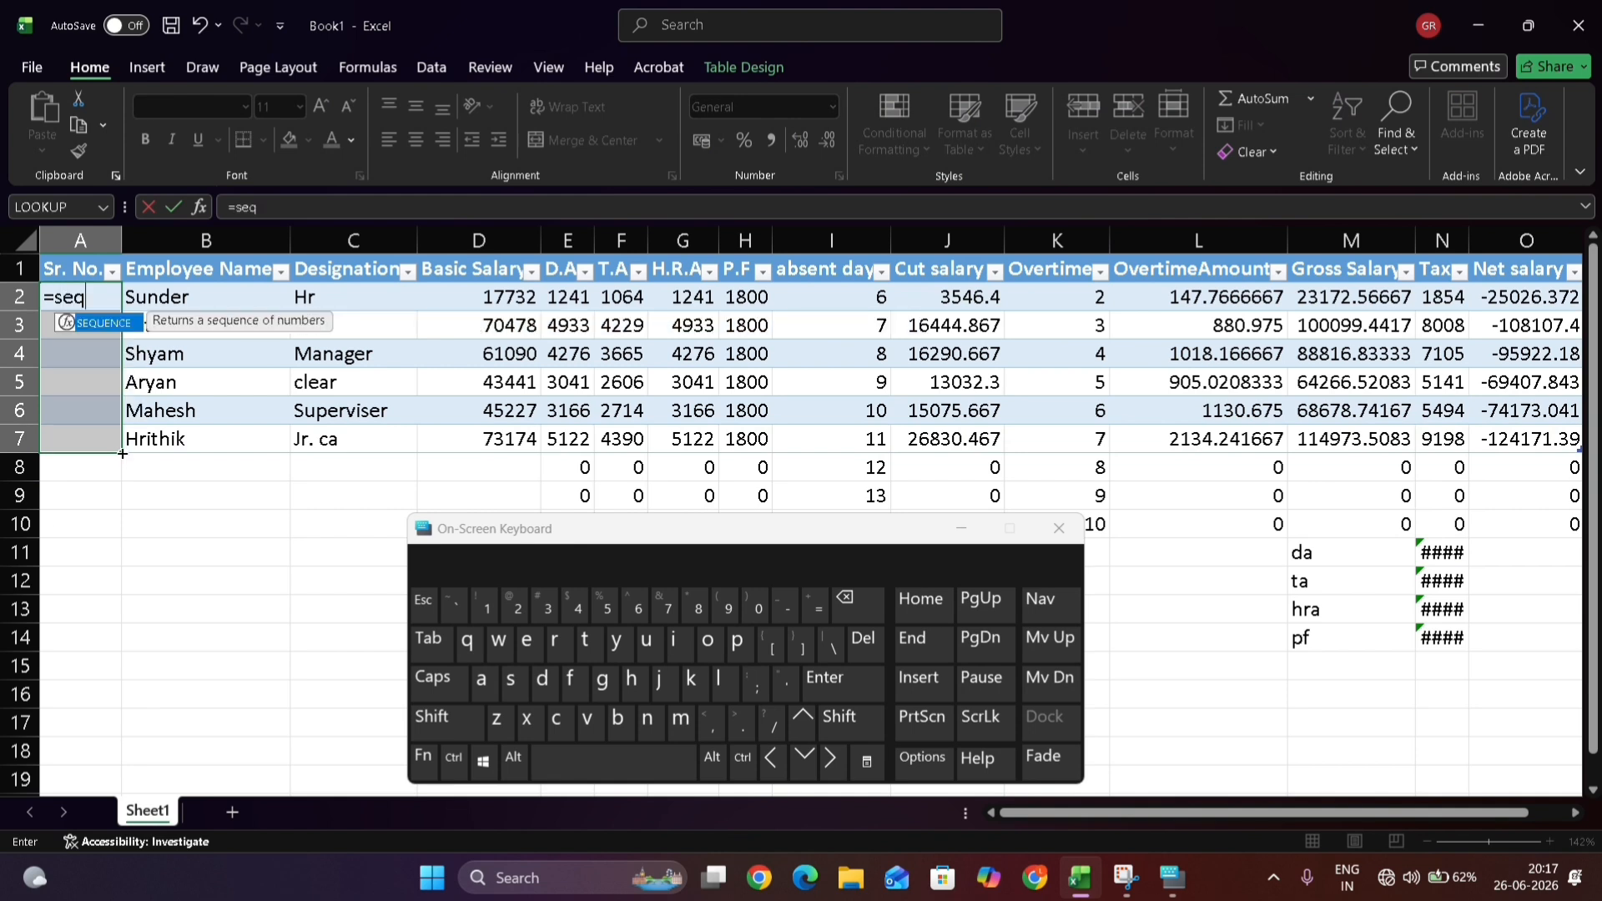
key("Tab")
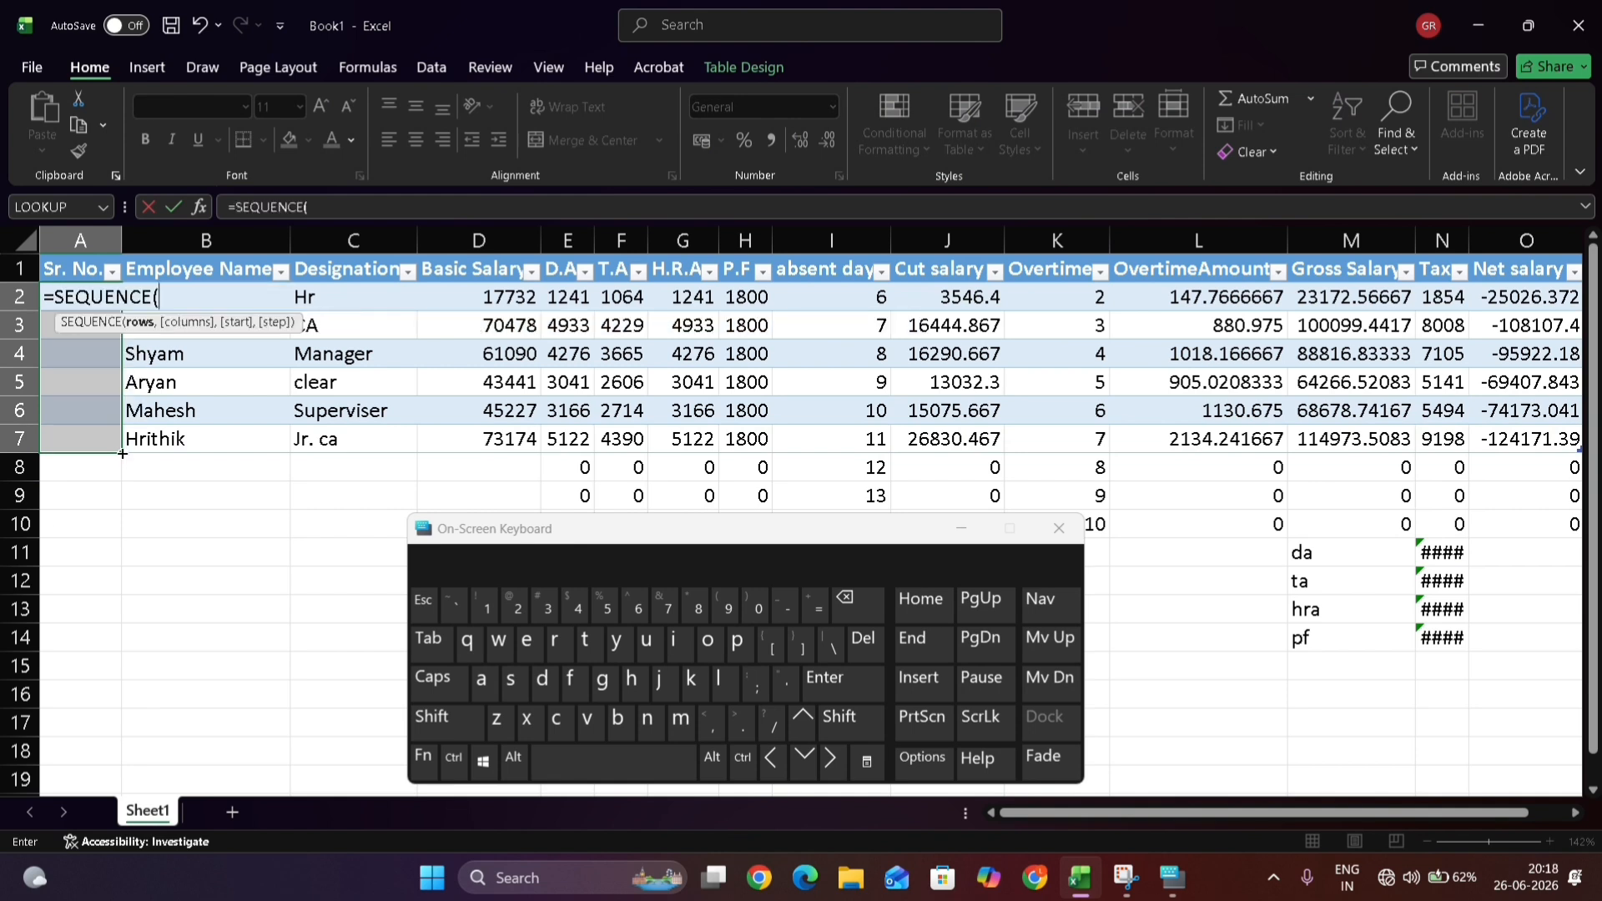
type("6")
key("Return")
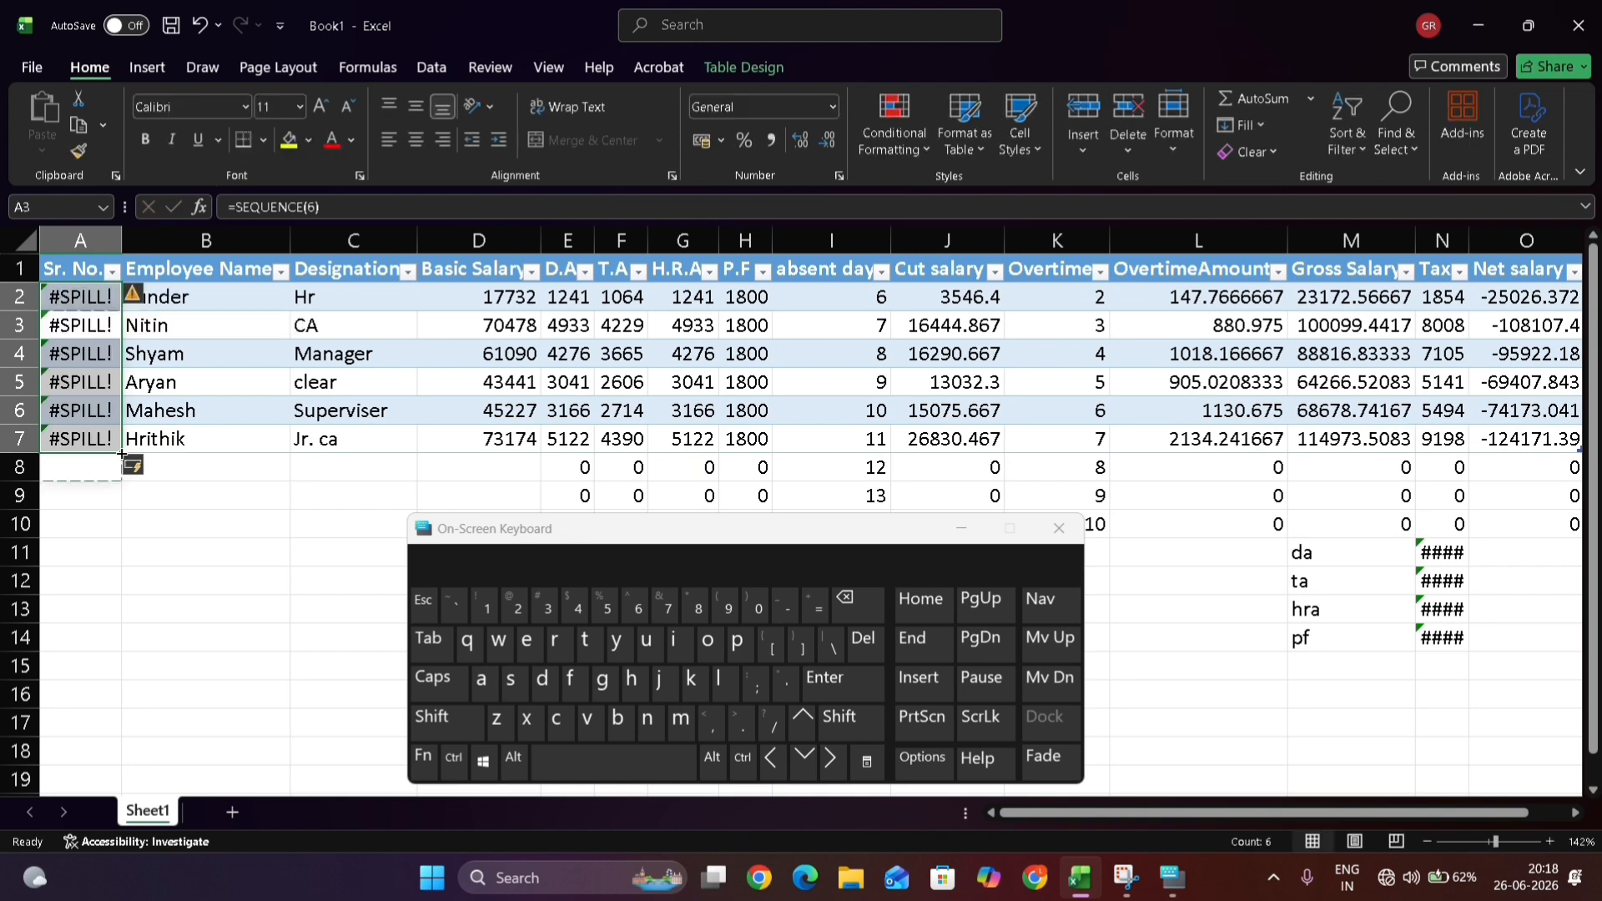